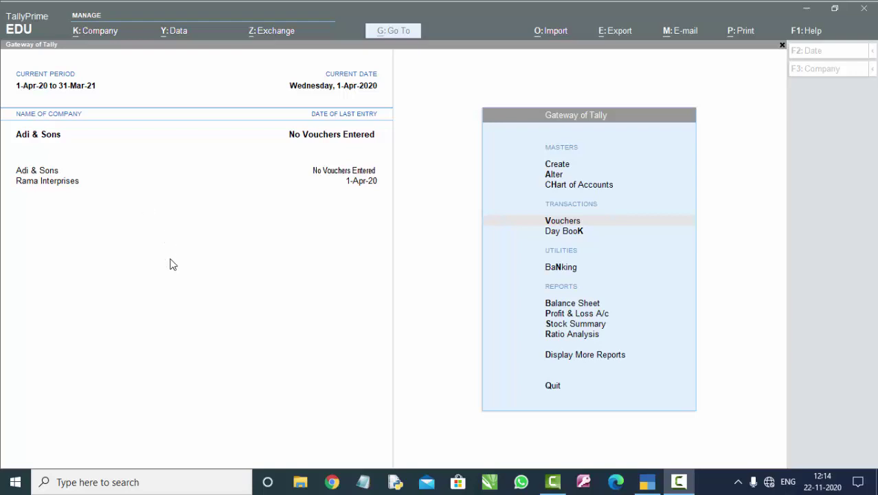
Shut the Rama Interprises company from the company list, keeping Adi & Sons loaded.
{"action": "left_click", "coordinate": [71, 189]}
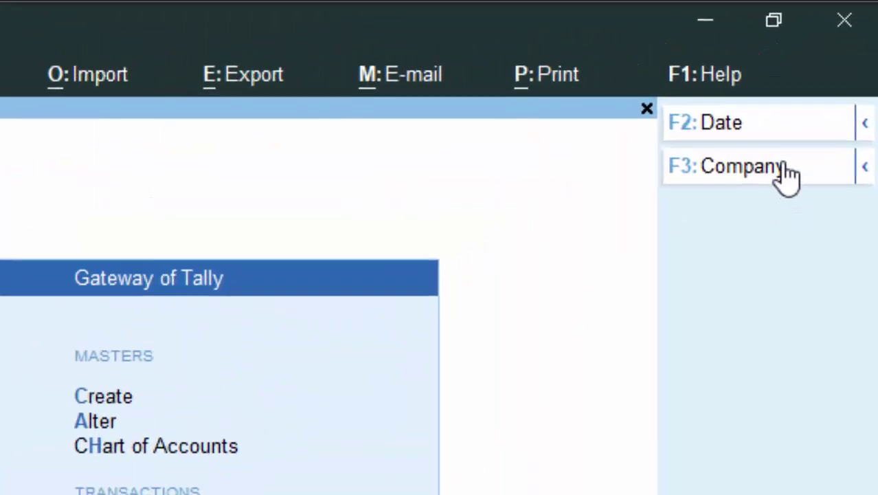
{"action": "left_click", "coordinate": [780, 169]}
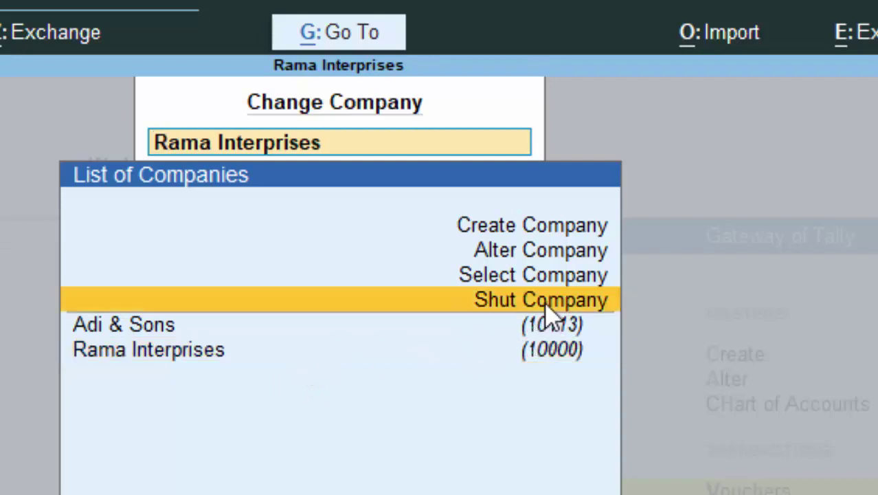
{"action": "left_click", "coordinate": [547, 305]}
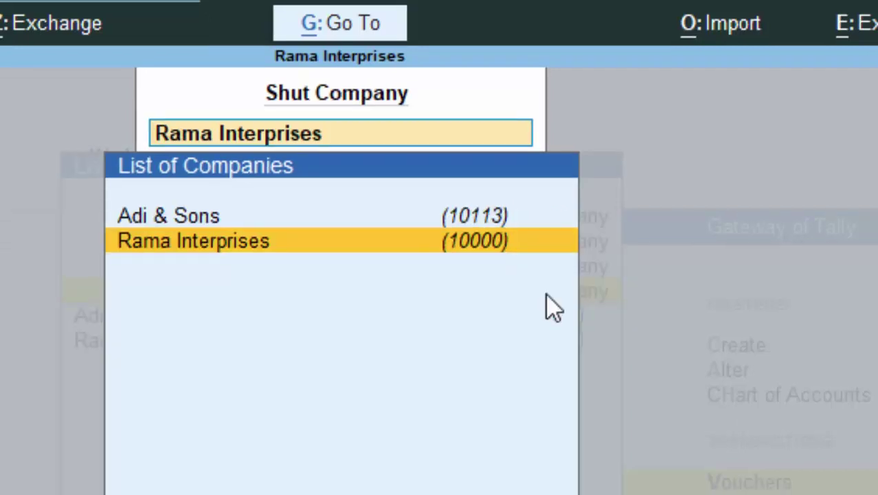
{"action": "key", "text": "Return"}
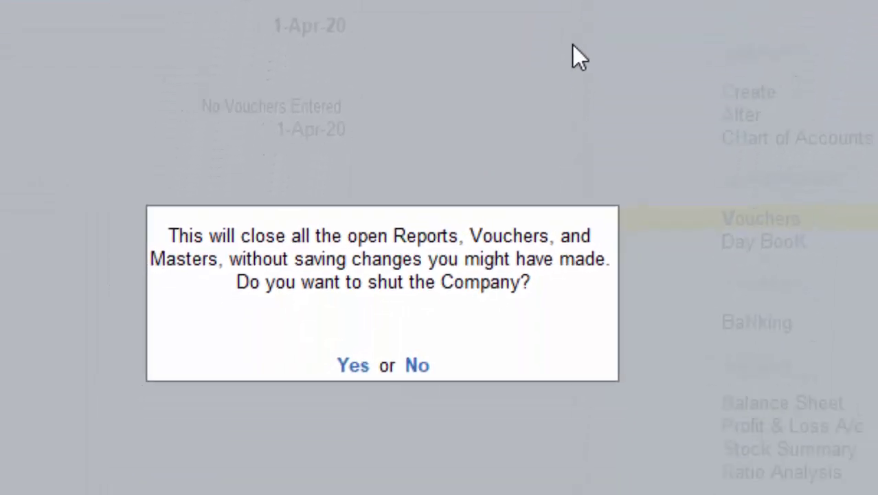
{"action": "key", "text": "Return"}
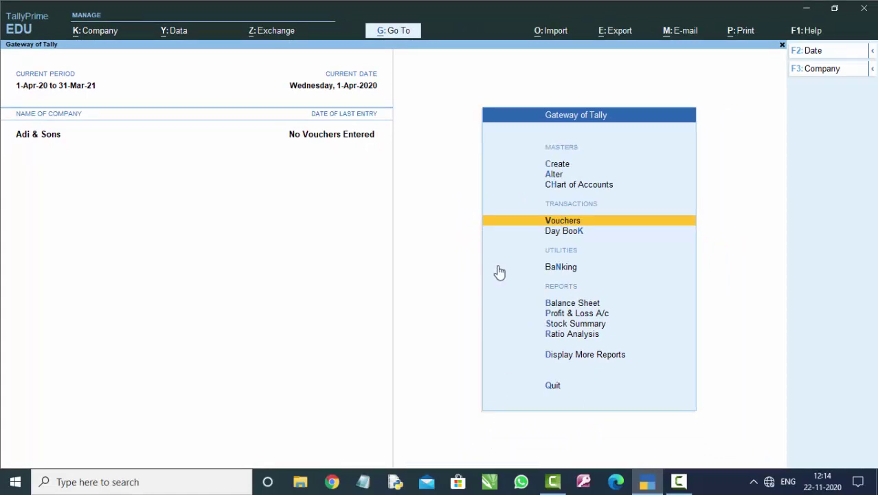
In voucher entry's F12 Configuration, set Show more configurations to Yes.
{"action": "left_click", "coordinate": [581, 221]}
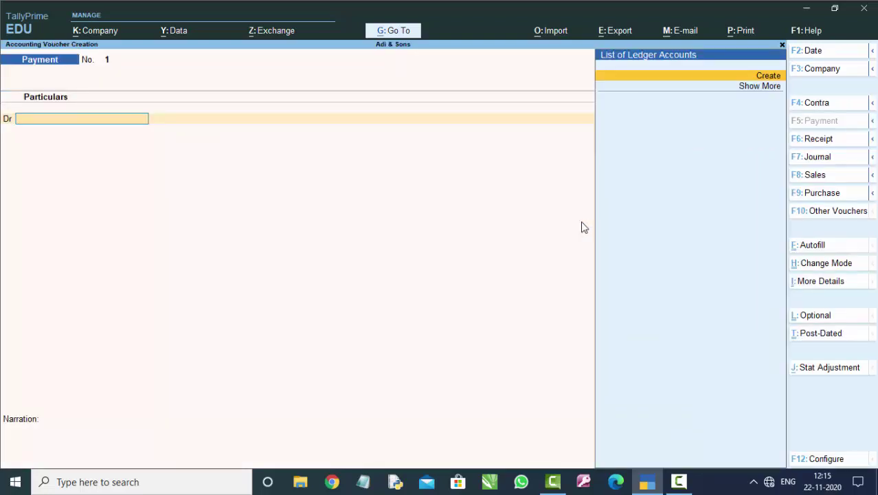
{"action": "left_click", "coordinate": [828, 460]}
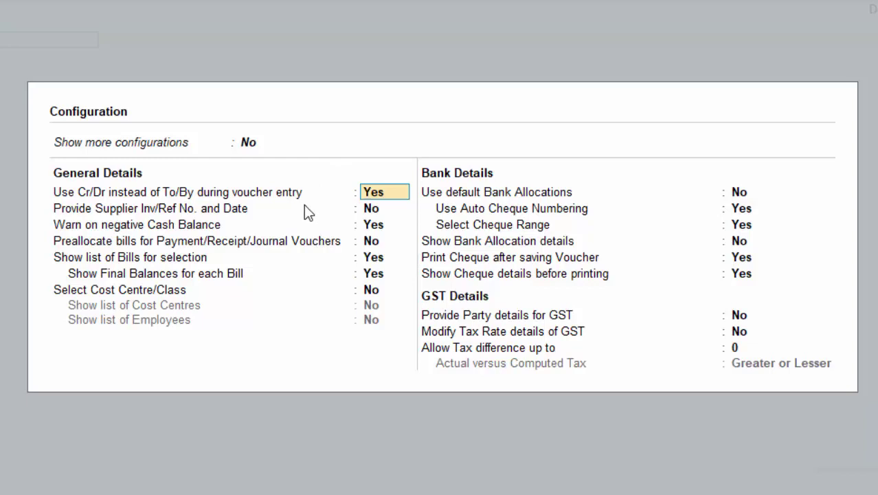
{"action": "left_click", "coordinate": [242, 142]}
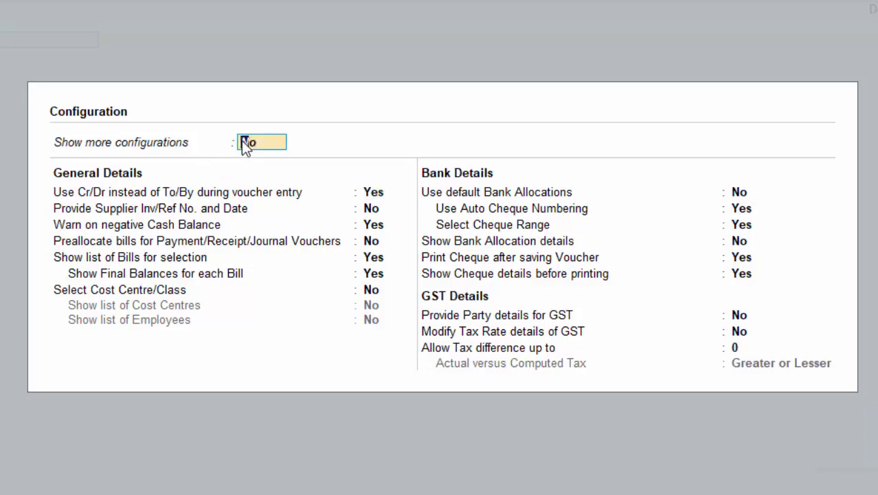
{"action": "key", "text": "y"}
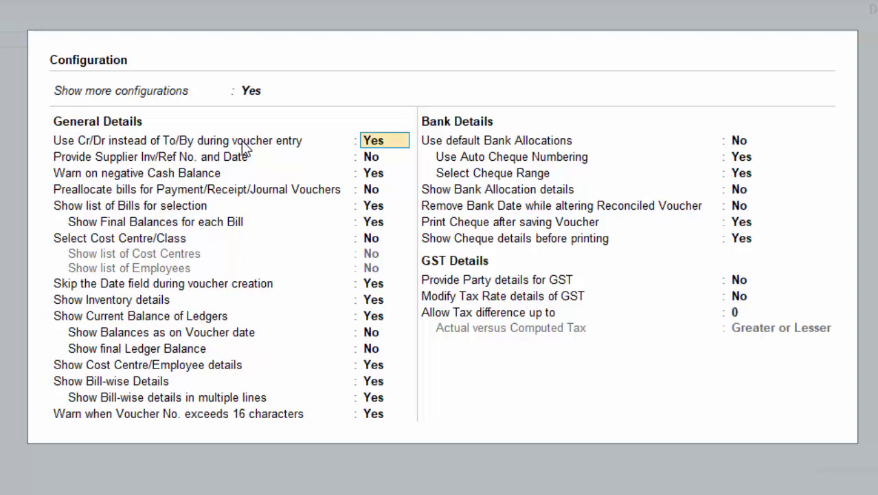
Set Provide Supplier Inv/Ref No. and Date to Yes.
{"action": "key", "text": "Return"}
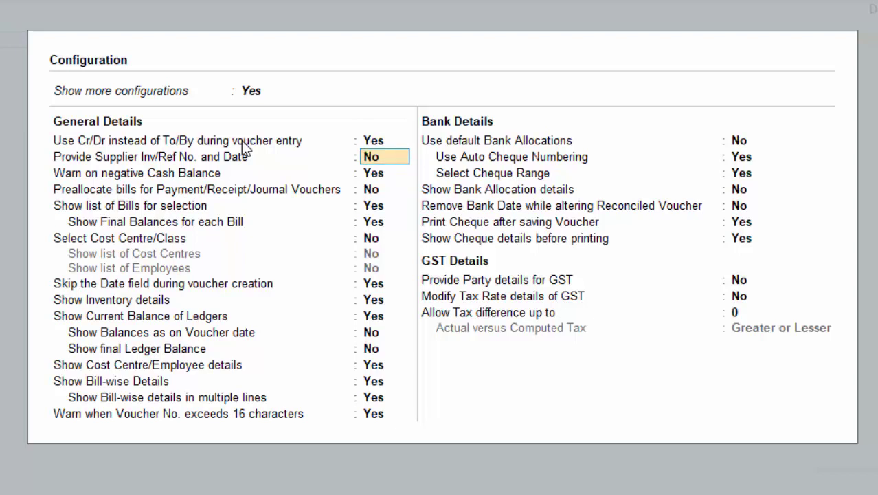
{"action": "type", "text": "y"}
{"action": "key", "text": "Return"}
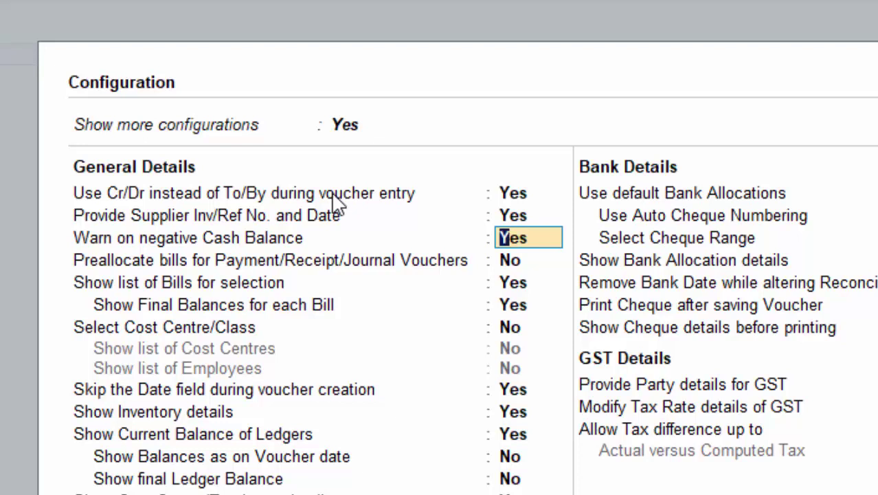
Leave the bill, cost centre, inventory and cheque settings unchanged and accept the configuration.
{"action": "key", "text": "Return"}
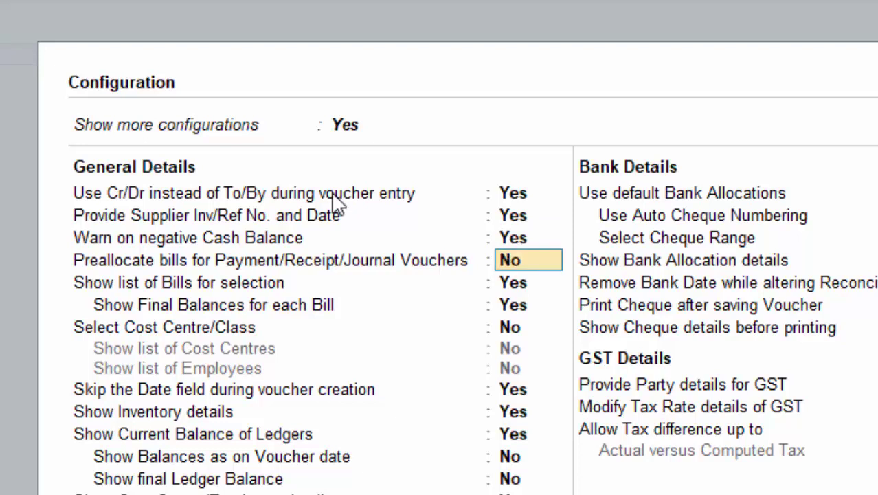
{"action": "key", "text": "Return"}
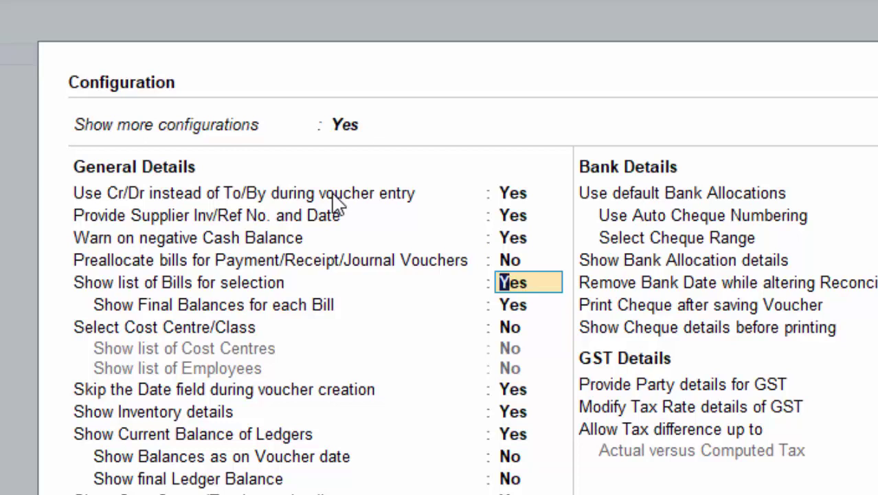
{"action": "key", "text": "Return"}
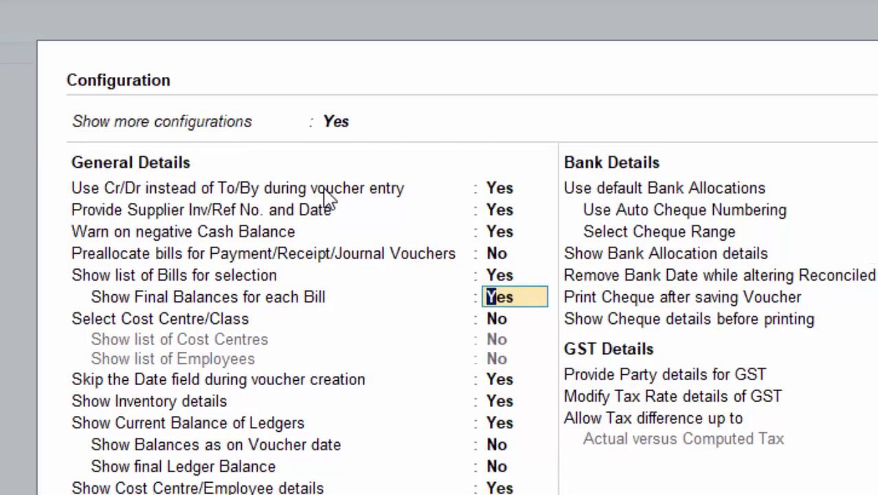
{"action": "key", "text": "Return"}
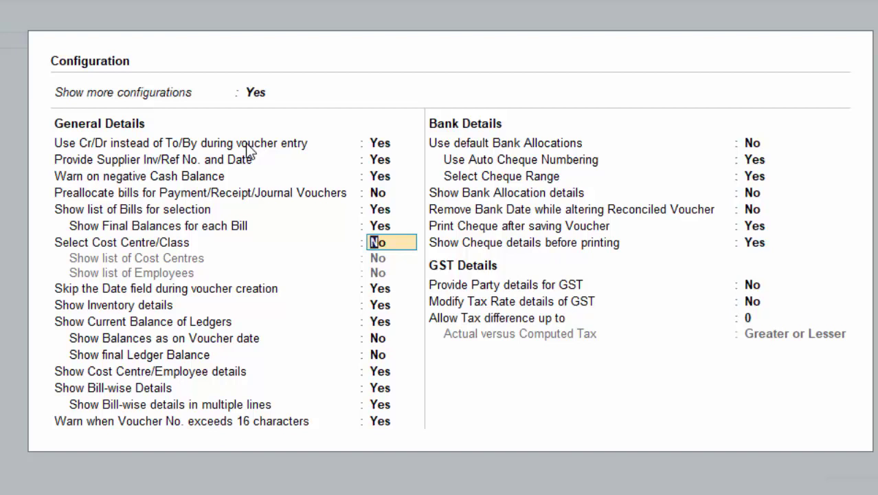
{"action": "key", "text": "Return"}
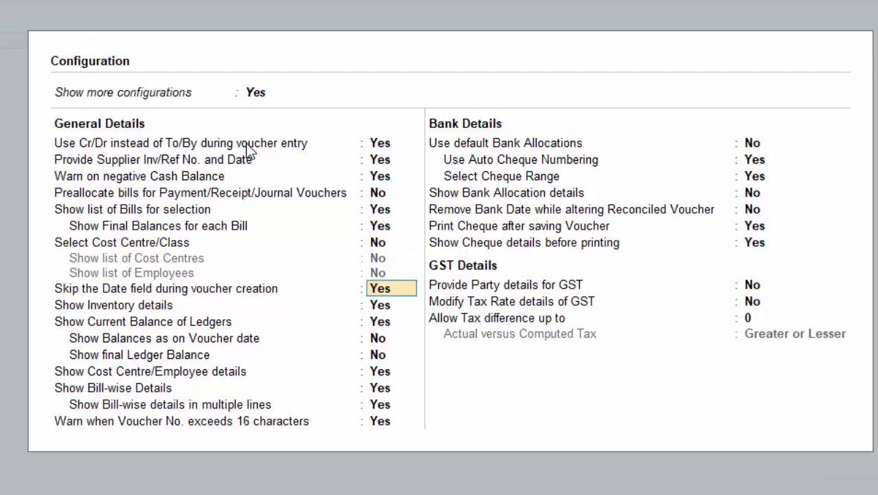
{"action": "key", "text": "Return"}
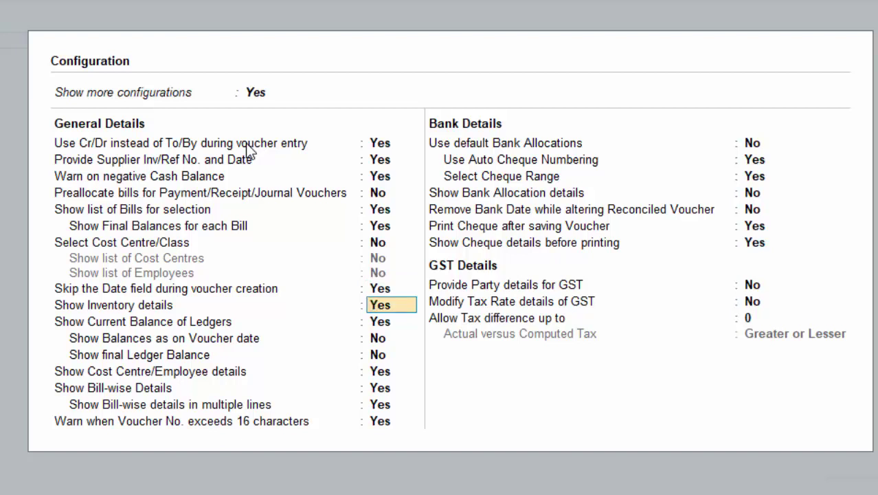
{"action": "key", "text": "Down"}
{"action": "key", "text": "Down"}
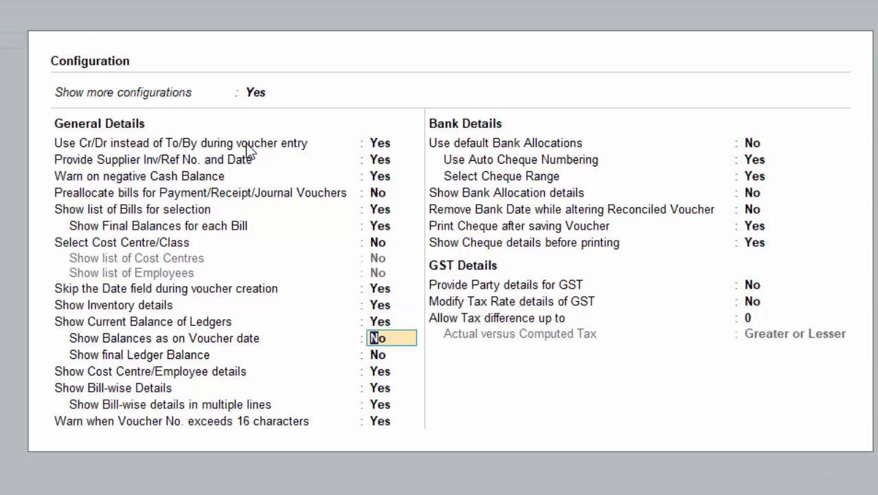
{"action": "key", "text": "Down"}
{"action": "key", "text": "Down"}
{"action": "key", "text": "Down"}
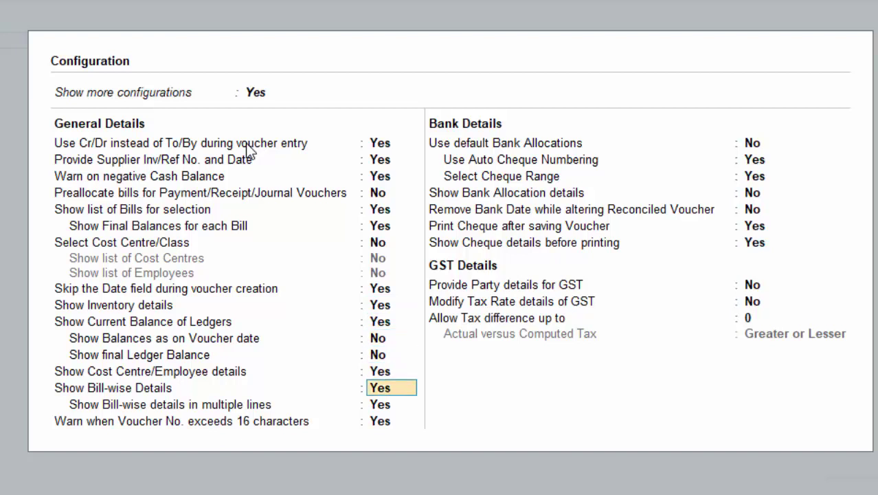
{"action": "key", "text": "Down"}
{"action": "key", "text": "Down"}
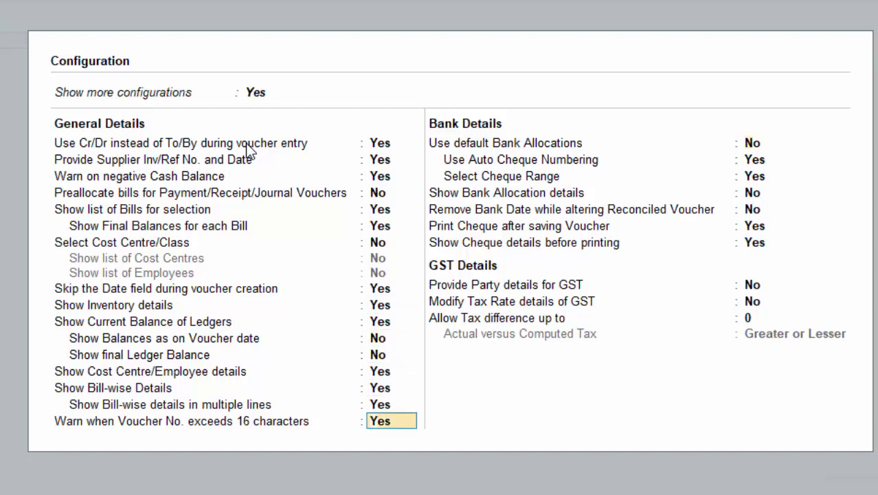
{"action": "key", "text": "Down"}
{"action": "key", "text": "Down"}
{"action": "key", "text": "Down"}
{"action": "key", "text": "Down"}
{"action": "key", "text": "Down"}
{"action": "key", "text": "Down"}
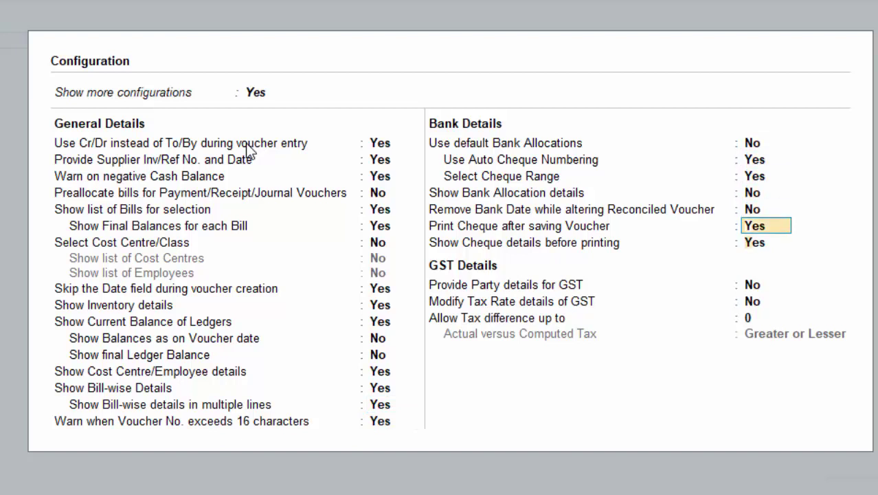
{"action": "key", "text": "Down"}
{"action": "key", "text": "Down"}
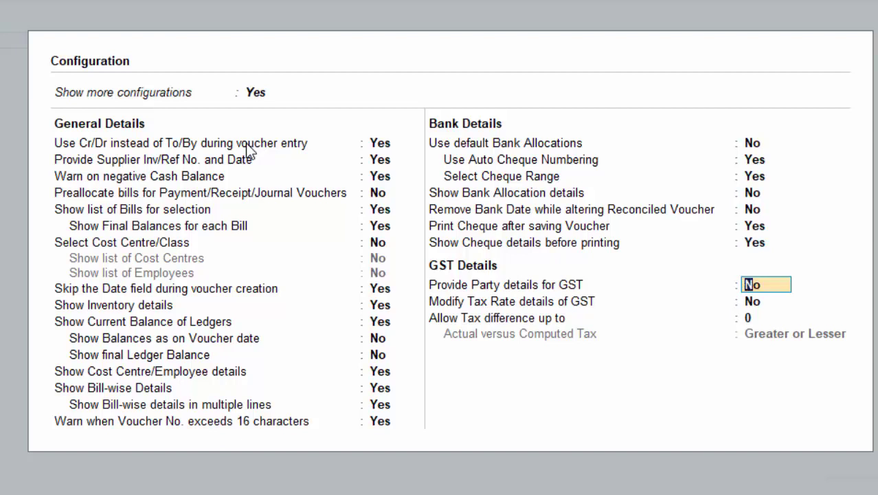
{"action": "key", "text": "ctrl+a"}
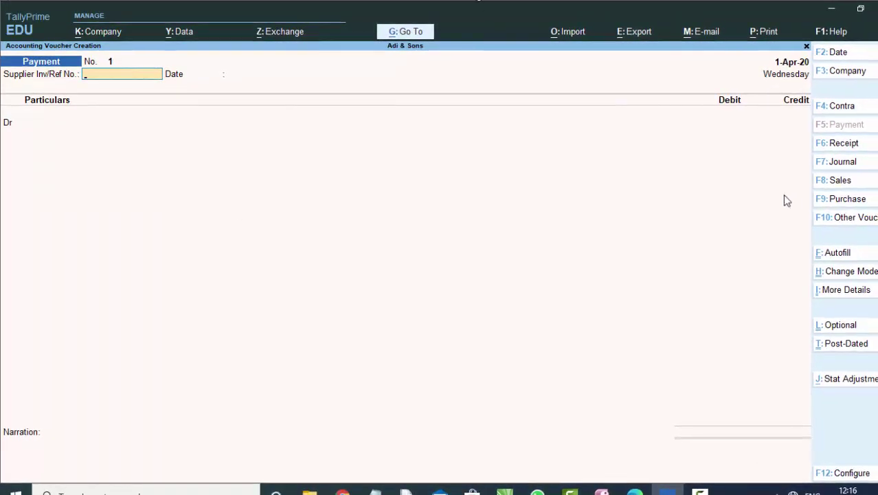
Switch to a Receipt voucher, then quit voucher entry back to the Gateway of Tally.
{"action": "left_click", "coordinate": [831, 148]}
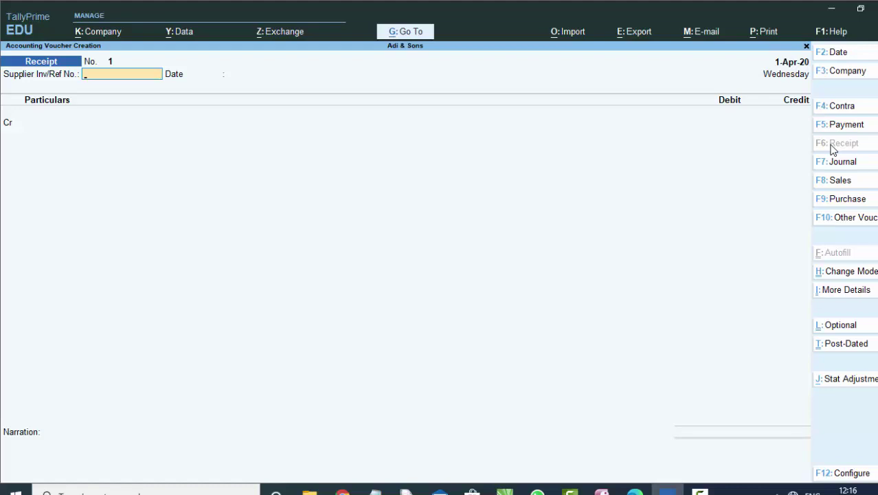
{"action": "key", "text": "Escape"}
{"action": "key", "text": "Return"}
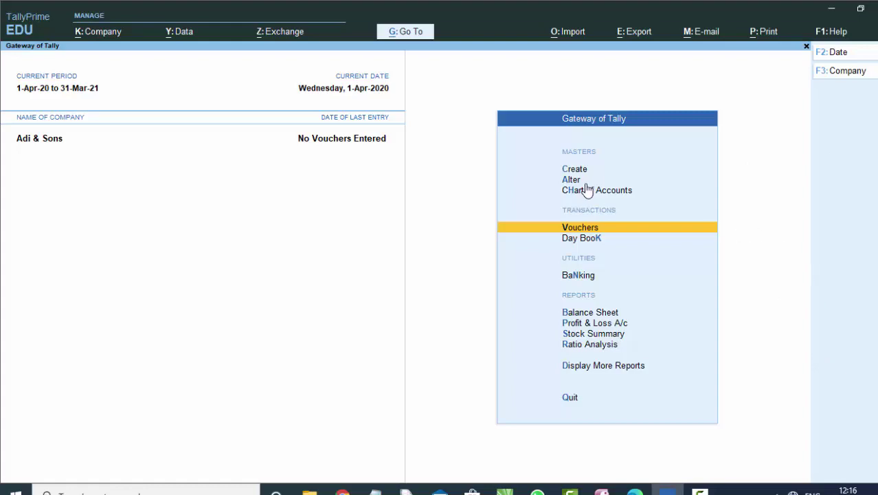
Enable the invoice Discount column in Adi & Sons' F11 features and accept them.
{"action": "key", "text": "F11"}
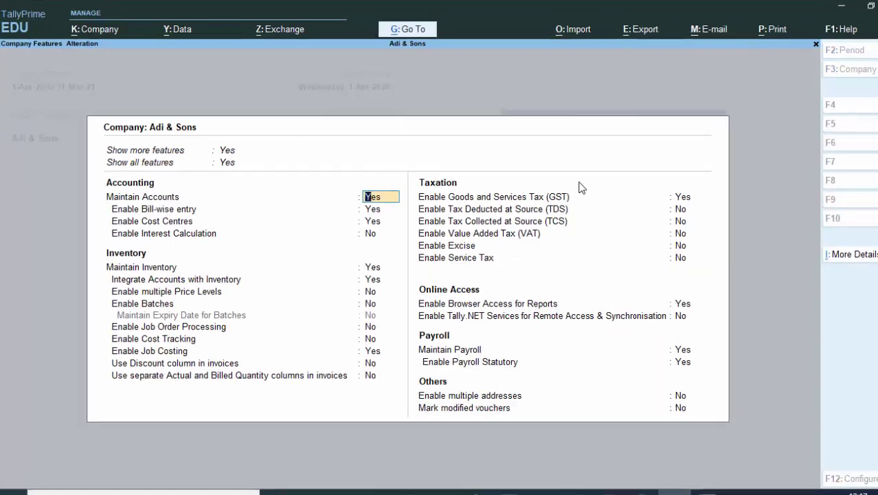
{"action": "key", "text": "Return"}
{"action": "key", "text": "Return"}
{"action": "key", "text": "Return"}
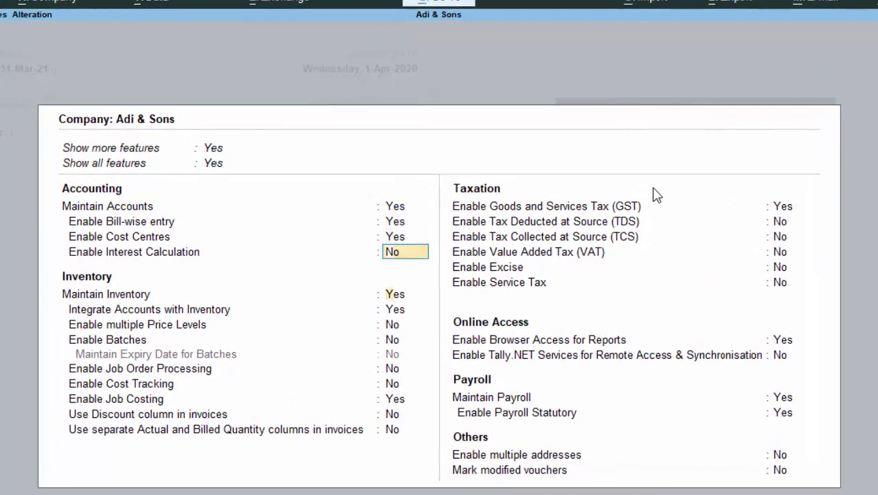
{"action": "key", "text": "Return"}
{"action": "key", "text": "Return"}
{"action": "key", "text": "Return"}
{"action": "key", "text": "Return"}
{"action": "key", "text": "Return"}
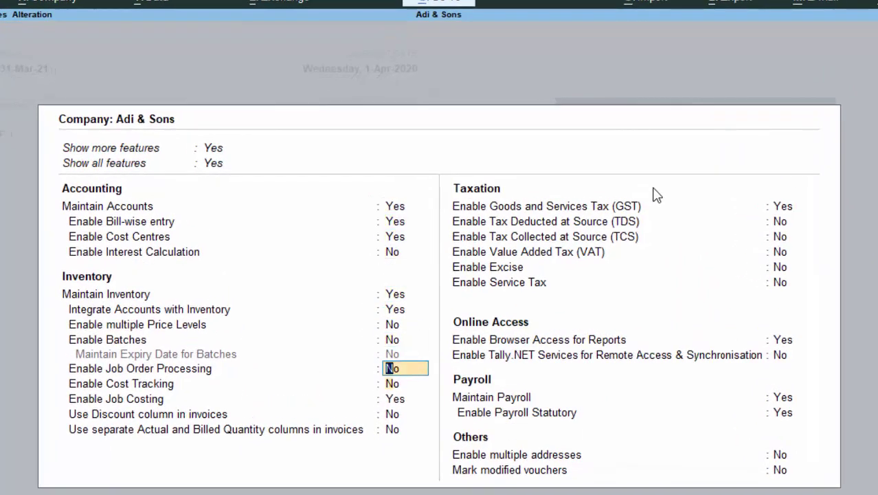
{"action": "key", "text": "Return"}
{"action": "key", "text": "Return"}
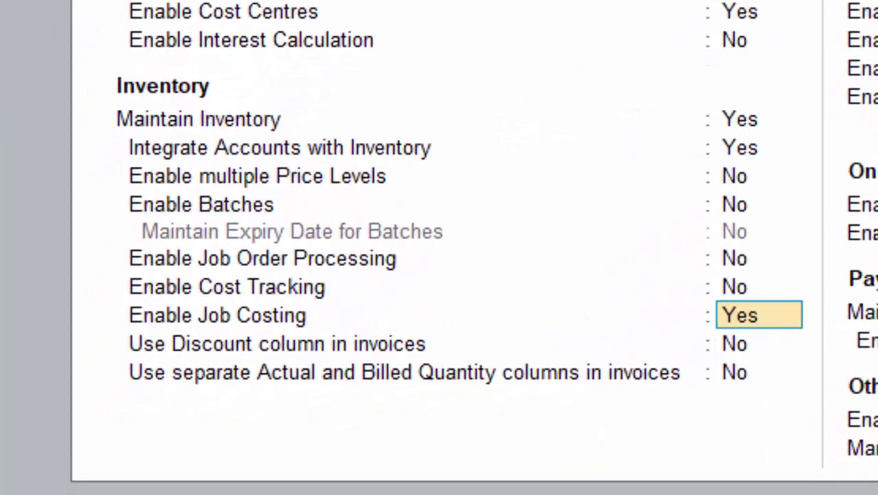
{"action": "key", "text": "Return"}
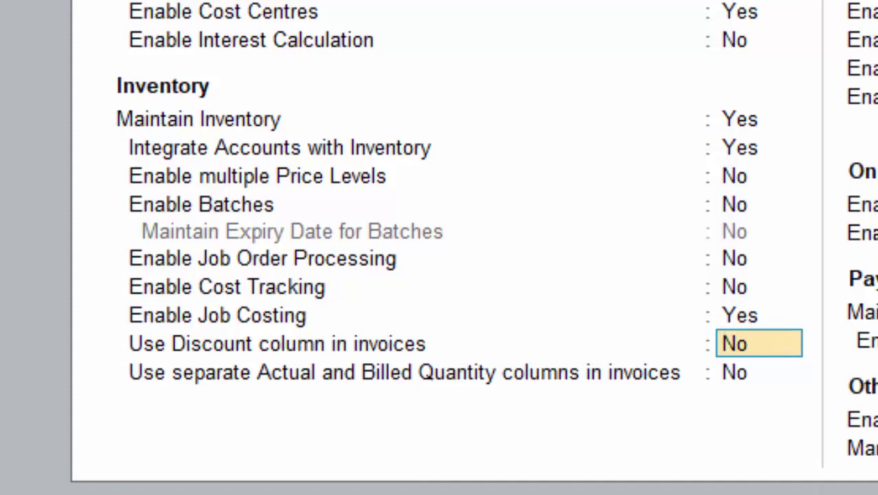
{"action": "type", "text": "y"}
{"action": "key", "text": "Return"}
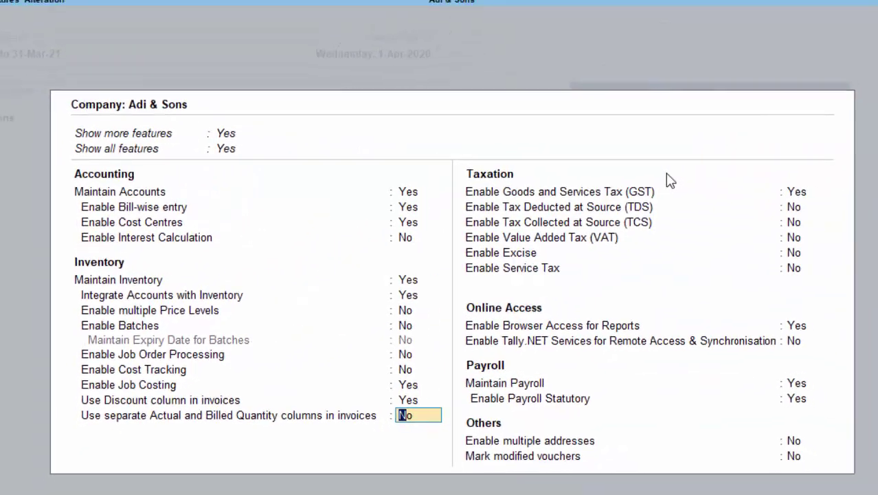
{"action": "key", "text": "Return"}
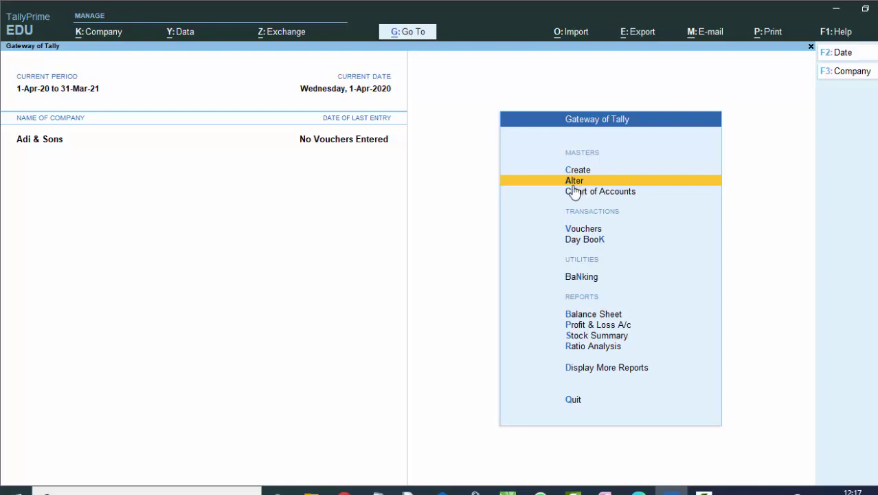
Open Receipt voucher No. 1 and enter reference number 7900 dated 1-Apr-20.
{"action": "key", "text": "v"}
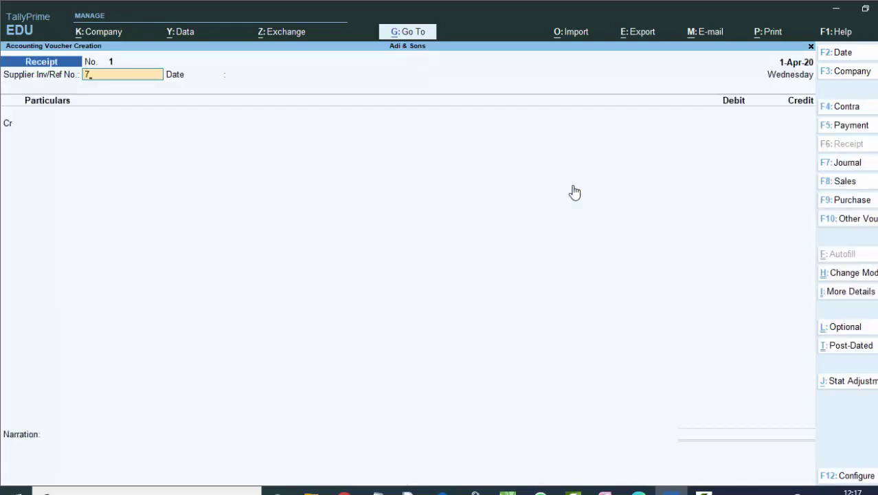
{"action": "type", "text": "900"}
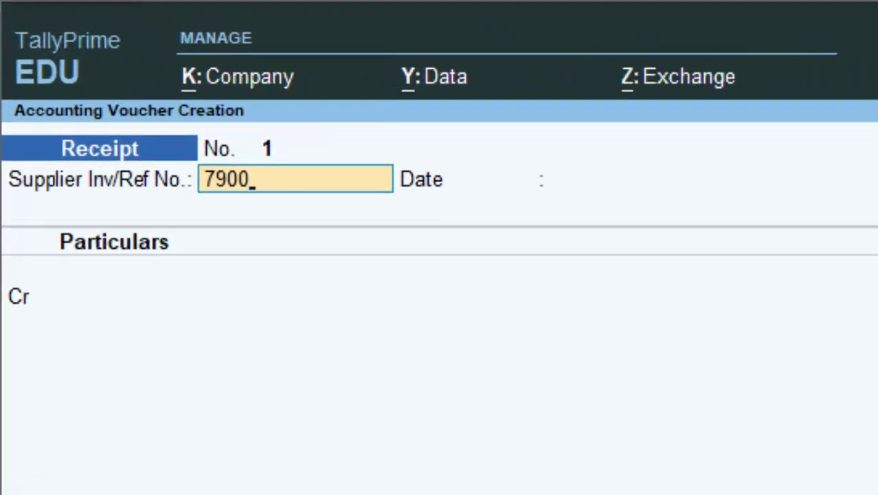
{"action": "key", "text": "Return"}
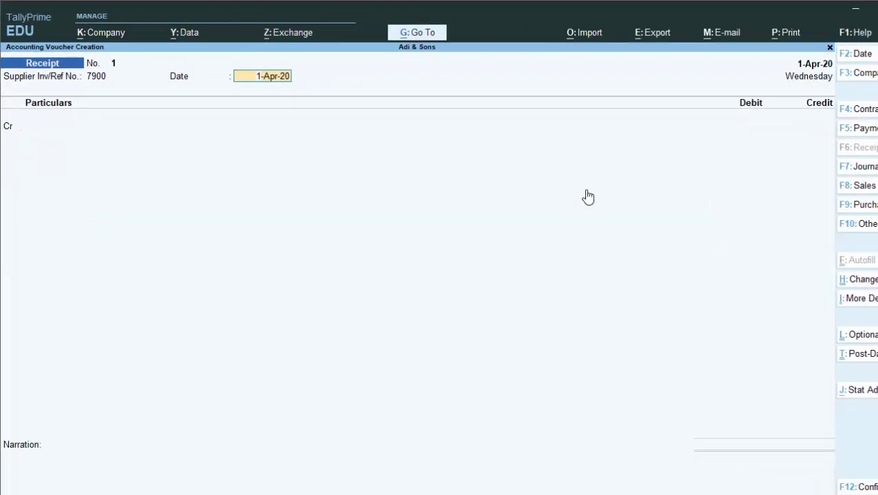
{"action": "key", "text": "Return"}
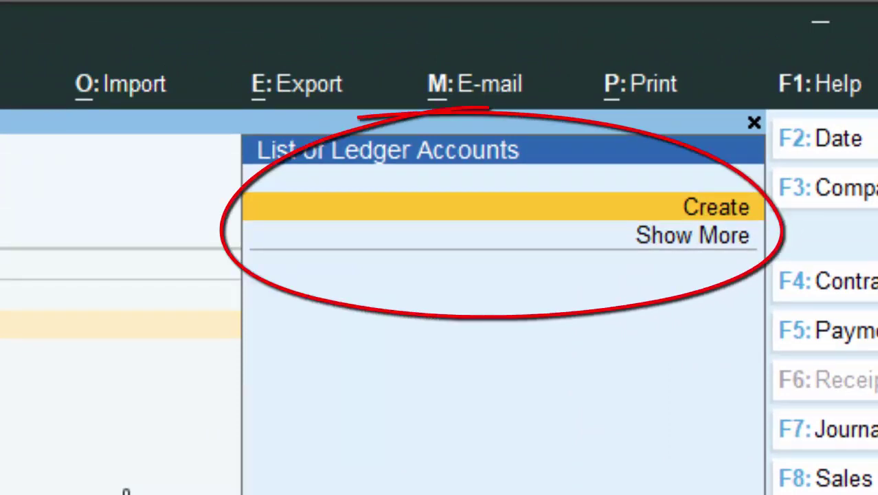
Create a ledger named 'Capital A/c' under the Capital Account group.
{"action": "key", "text": "Return"}
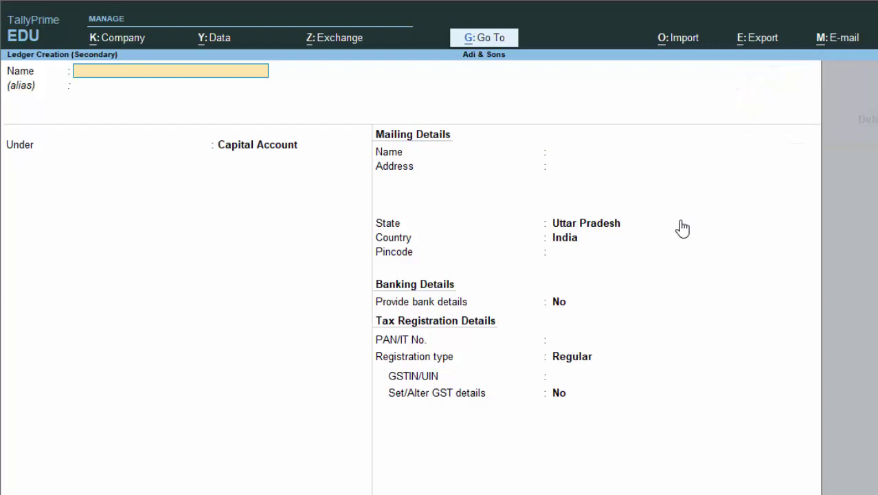
{"action": "type", "text": "Capi"}
{"action": "type", "text": "tal"}
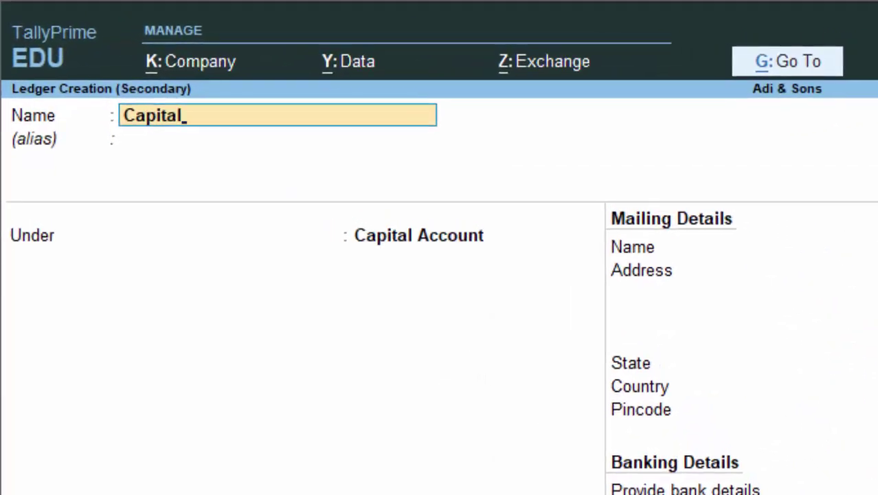
{"action": "type", "text": " a/"}
{"action": "type", "text": "c"}
{"action": "key", "text": "Return"}
{"action": "key", "text": "Return"}
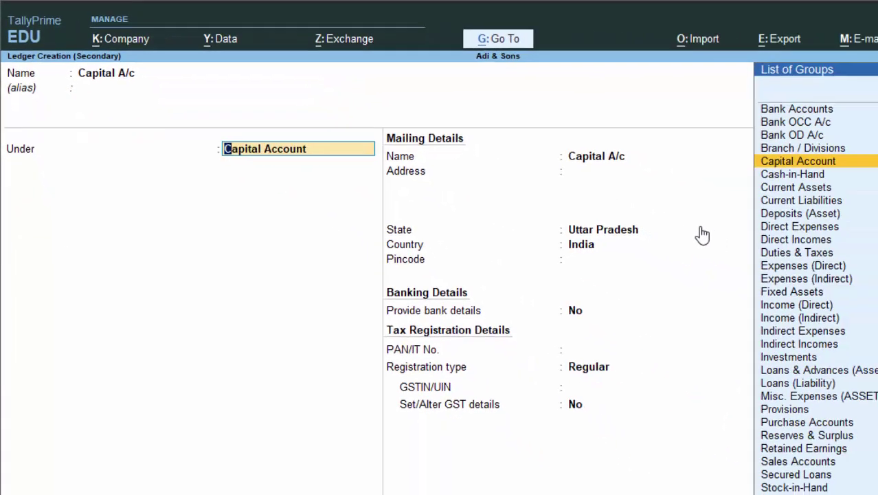
{"action": "key", "text": "Return"}
{"action": "key", "text": "Return"}
{"action": "key", "text": "Return"}
{"action": "key", "text": "Return"}
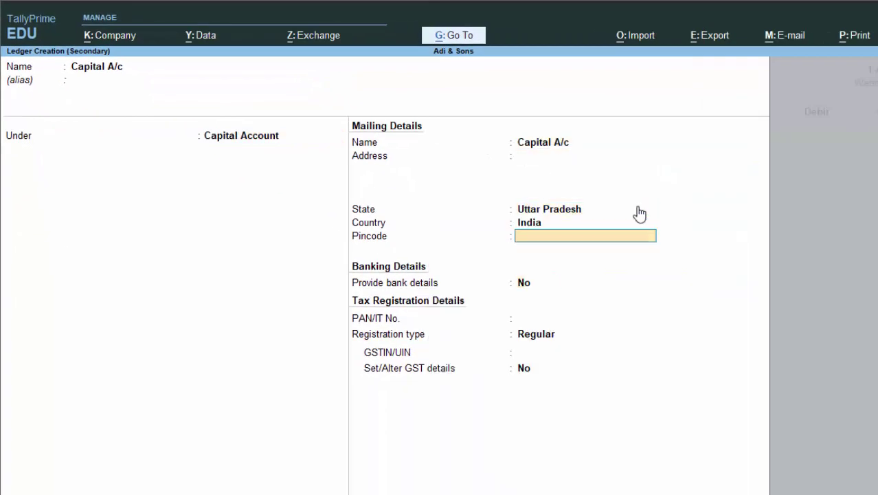
{"action": "key", "text": "Return"}
{"action": "key", "text": "Return"}
{"action": "key", "text": "Return"}
{"action": "key", "text": "Return"}
{"action": "key", "text": "Return"}
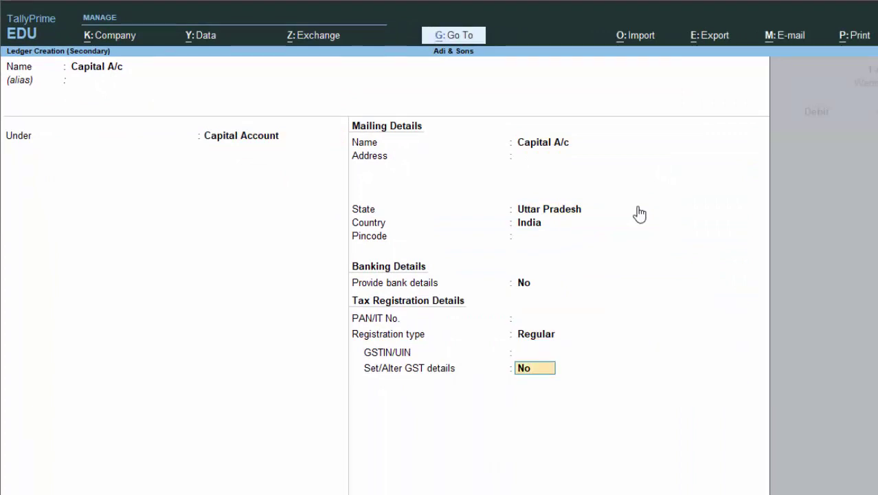
{"action": "key", "text": "Return"}
{"action": "key", "text": "Return"}
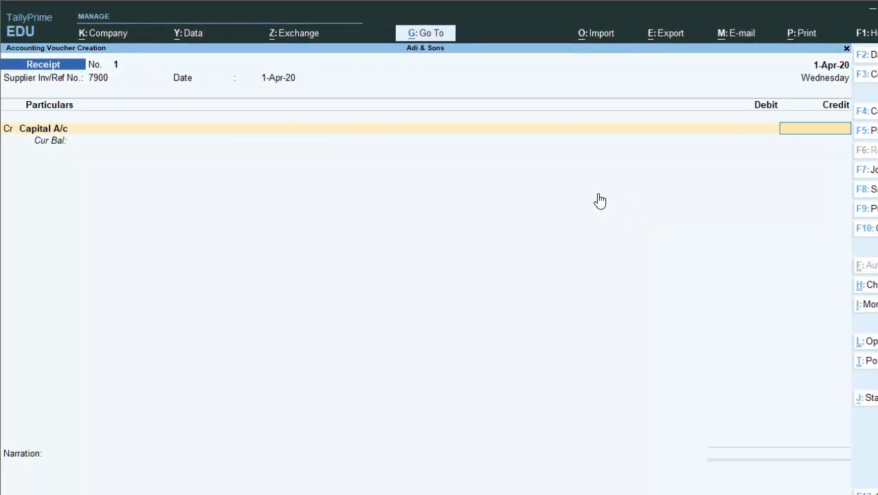
Credit Capital A/c 70,000, debit Cash 70,000, and save the receipt voucher.
{"action": "type", "text": "70"}
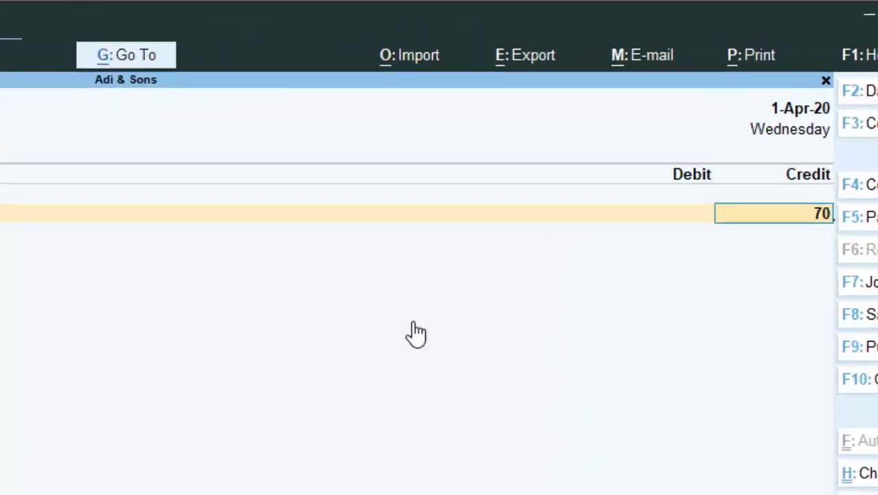
{"action": "type", "text": "000"}
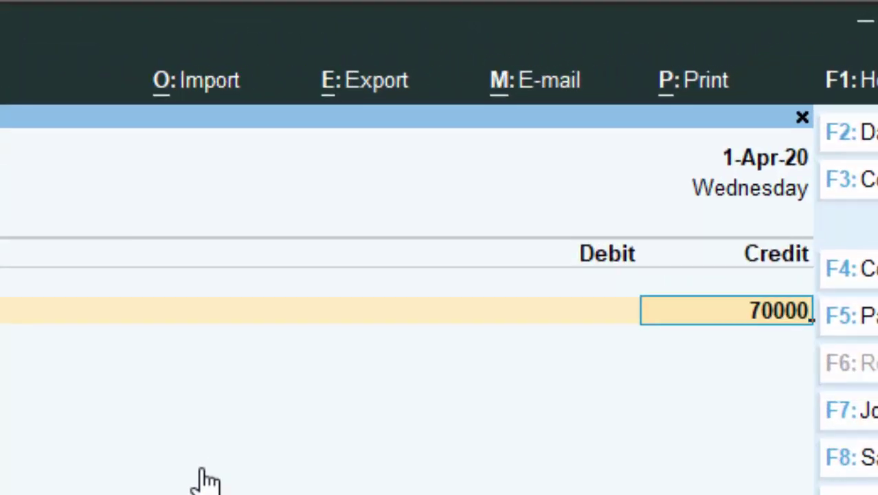
{"action": "key", "text": "Return"}
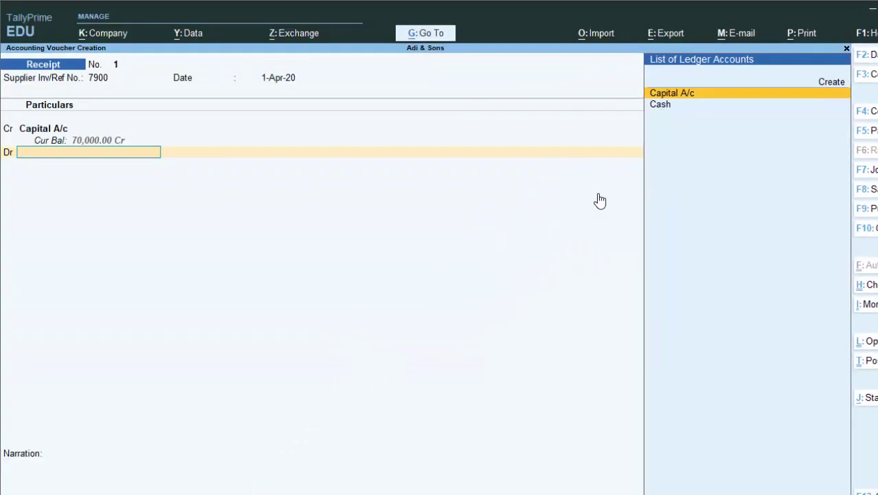
{"action": "key", "text": "Down"}
{"action": "key", "text": "Return"}
{"action": "key", "text": "Return"}
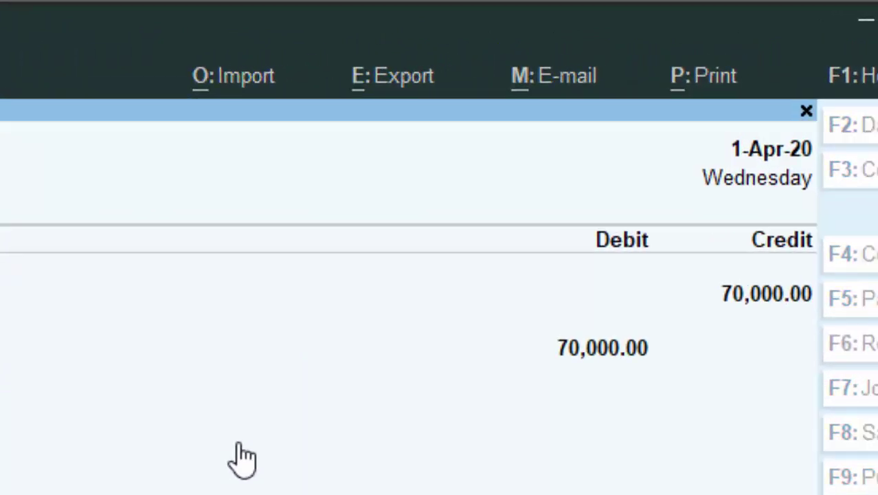
{"action": "key", "text": "Return"}
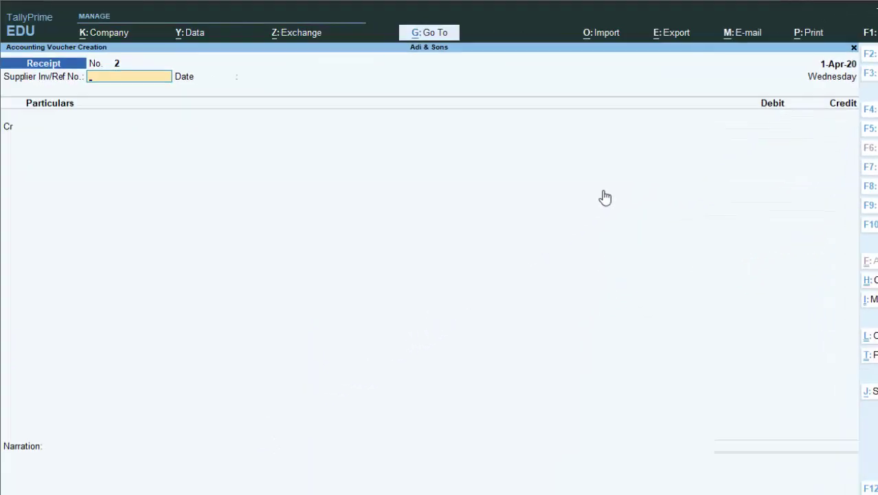
Quit the blank receipt, reopen voucher entry and switch to a Purchase voucher (F9).
{"action": "key", "text": "Escape"}
{"action": "key", "text": "Return"}
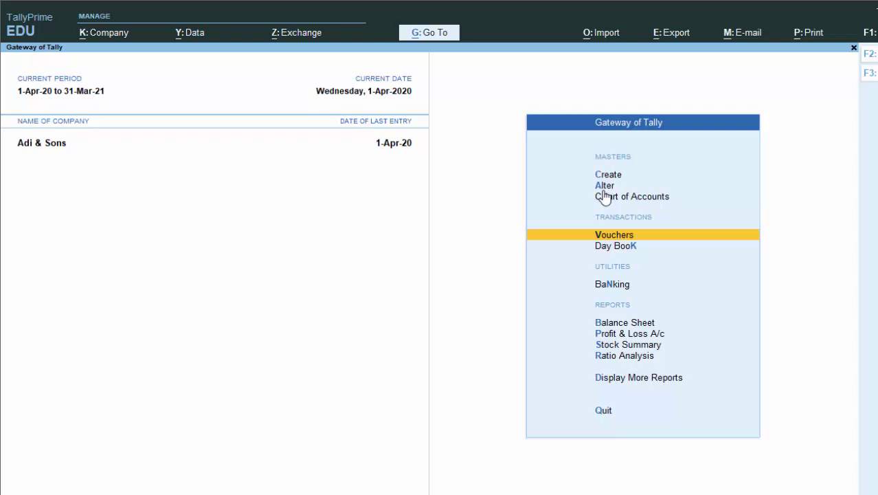
{"action": "key", "text": "Return"}
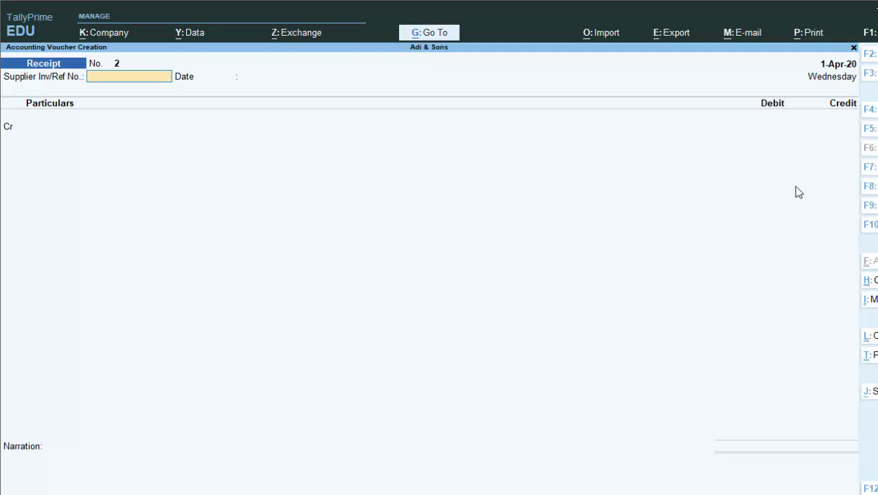
{"action": "key", "text": "F9"}
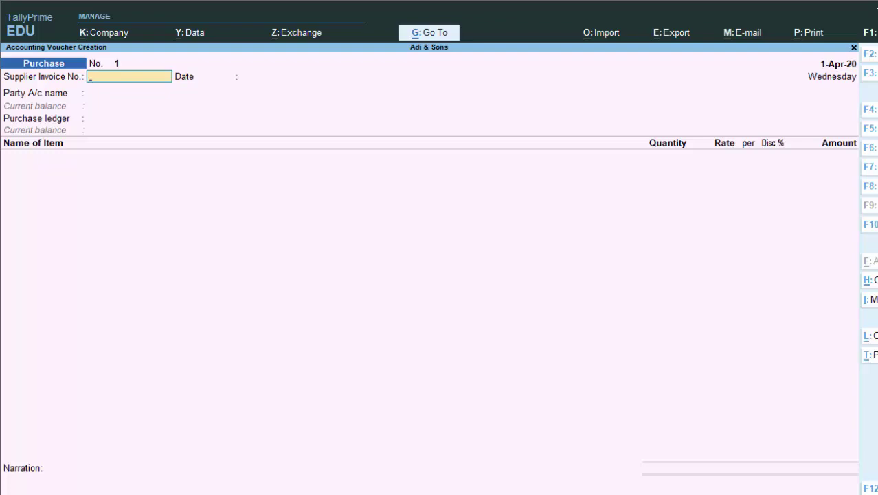
Enter supplier invoice number 9000 dated 1-Apr-20 and begin creating a new party ledger.
{"action": "type", "text": "9000"}
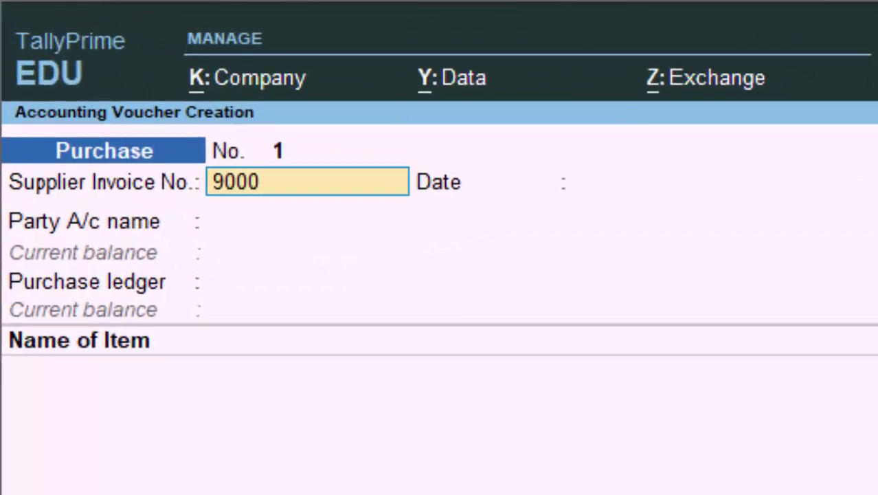
{"action": "key", "text": "Return"}
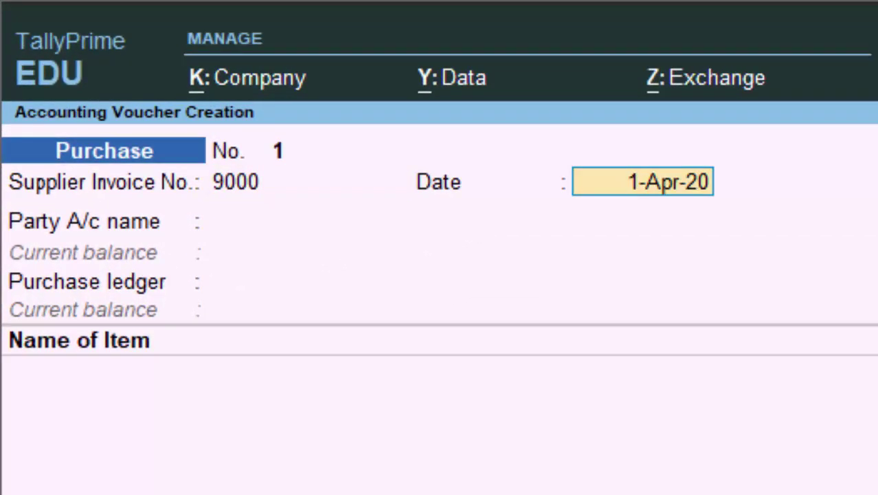
{"action": "key", "text": "Return"}
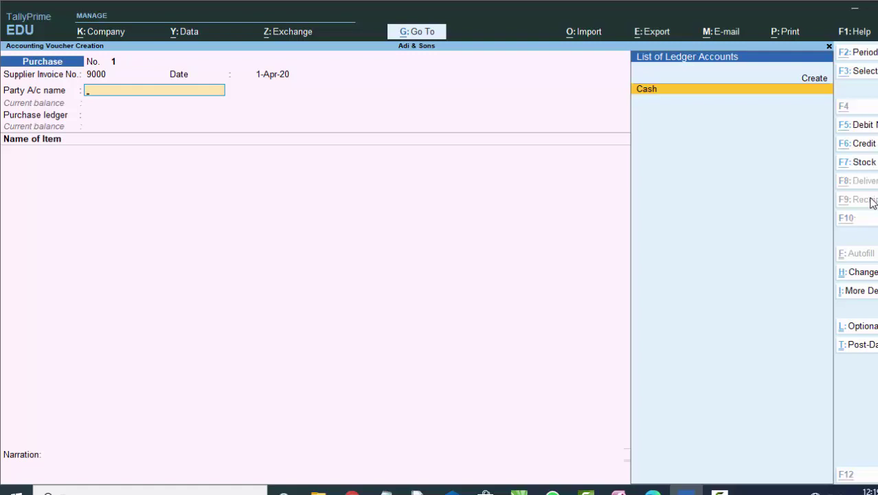
{"action": "key", "text": "alt+c"}
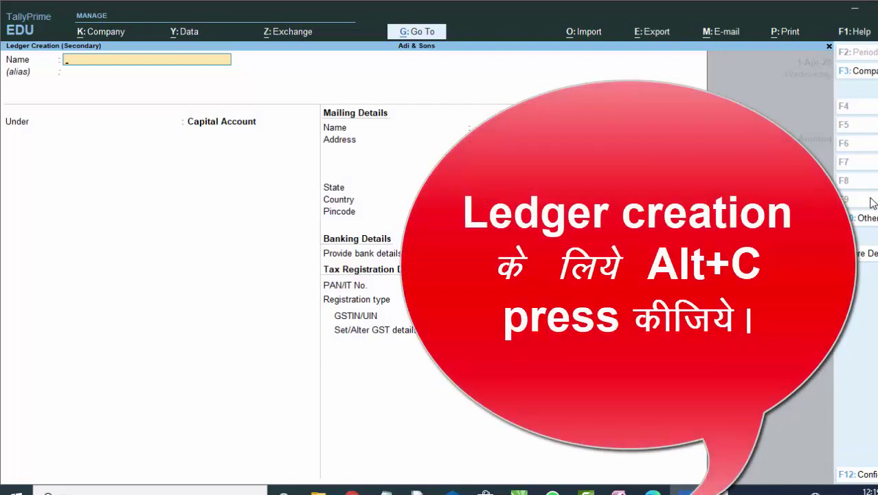
Enter the supplier's name as the new ledger and place it under Sundry Creditors.
{"action": "type", "text": "R"}
{"action": "type", "text": "itesh"}
{"action": "type", "text": " C"}
{"action": "key", "text": "Return"}
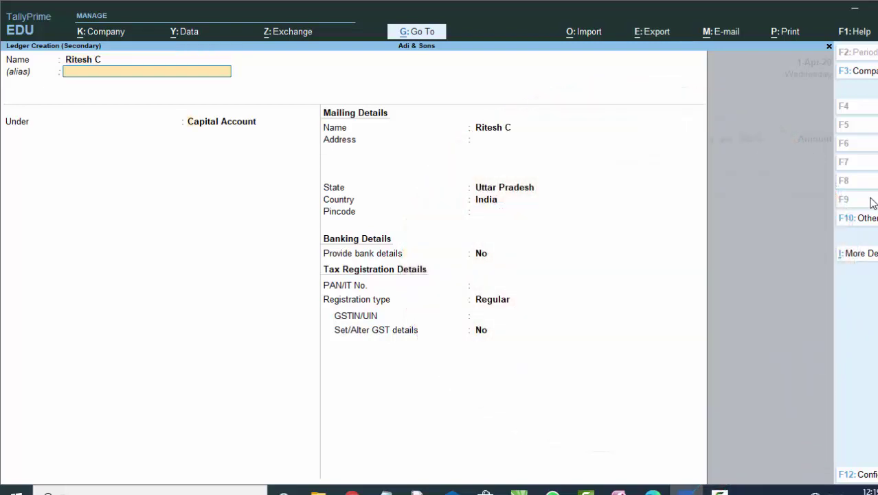
{"action": "key", "text": "Return"}
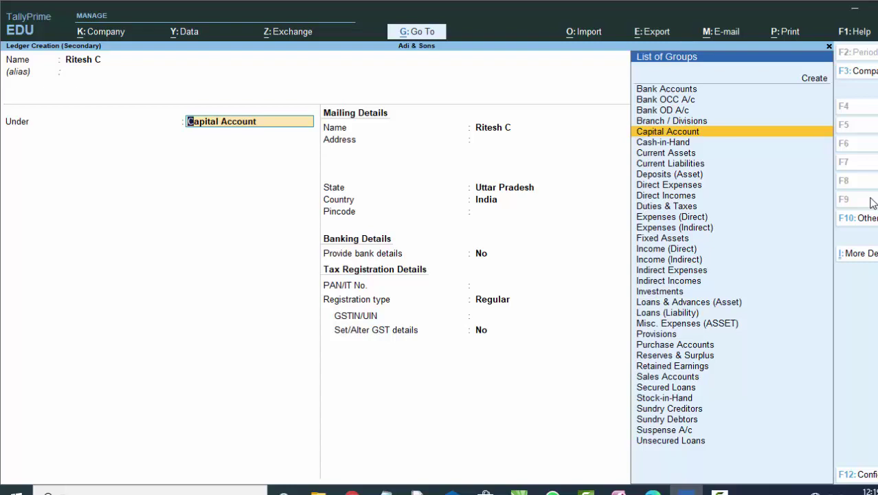
{"action": "type", "text": "s"}
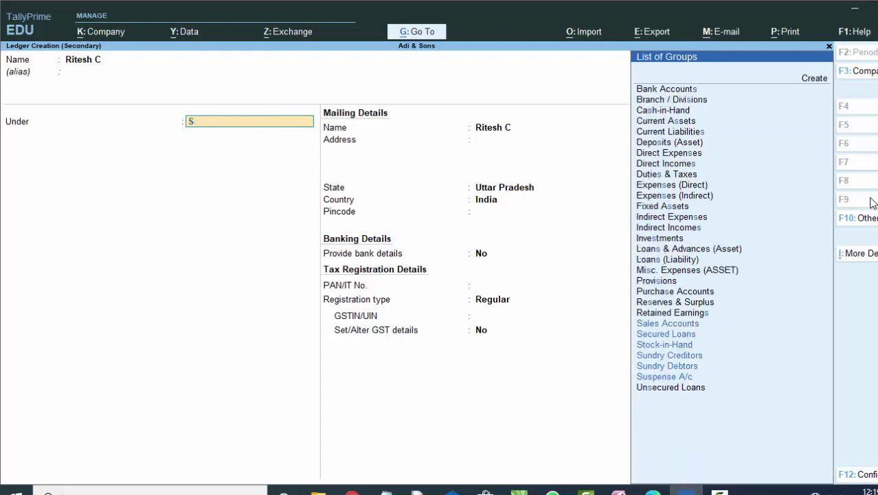
{"action": "key", "text": "Down"}
{"action": "key", "text": "Down"}
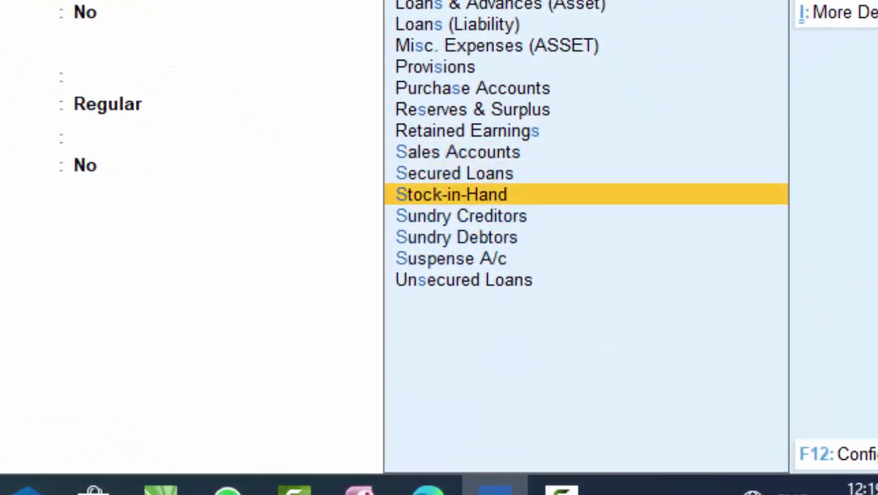
{"action": "key", "text": "Down"}
{"action": "key", "text": "Return"}
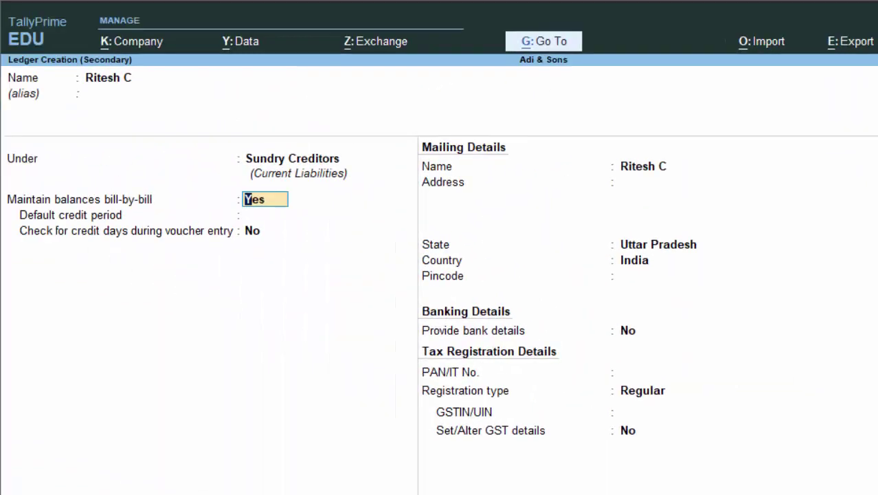
Keep bill-by-bill on, enter the supplier's mailing address, and keep state Uttar Pradesh.
{"action": "key", "text": "Return"}
{"action": "key", "text": "Return"}
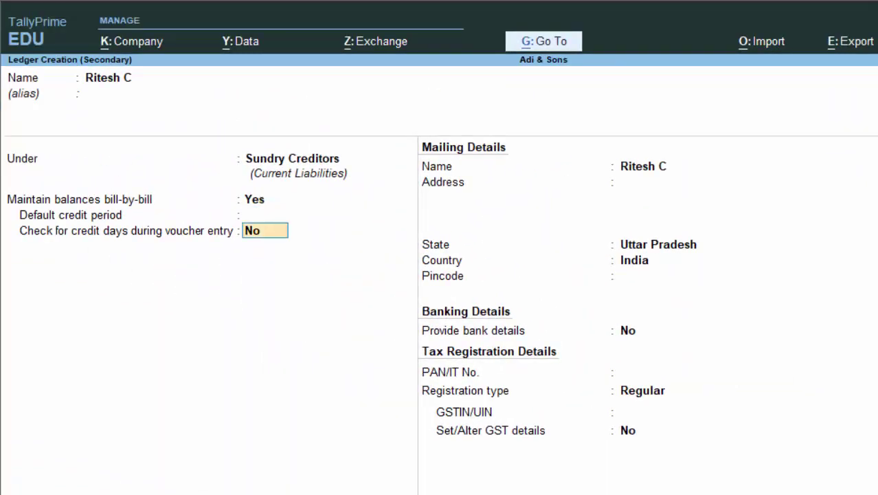
{"action": "key", "text": "Return"}
{"action": "key", "text": "Return"}
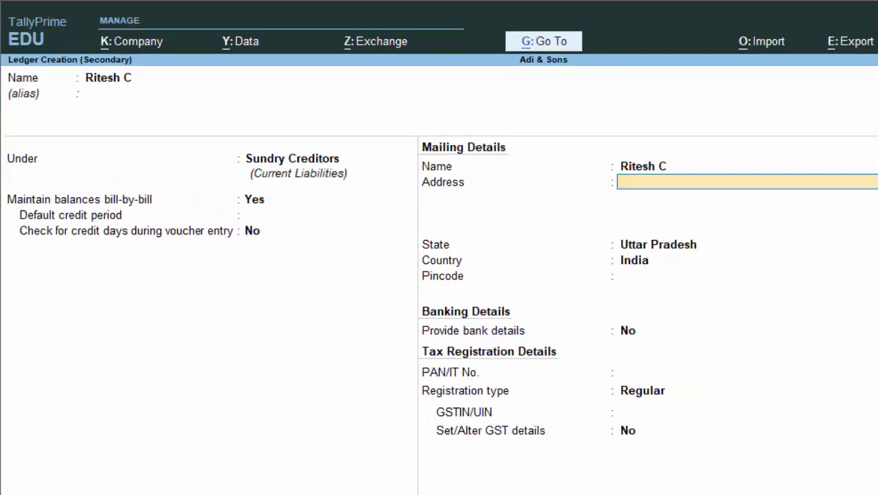
{"action": "type", "text": "New C"}
{"action": "type", "text": "olony"}
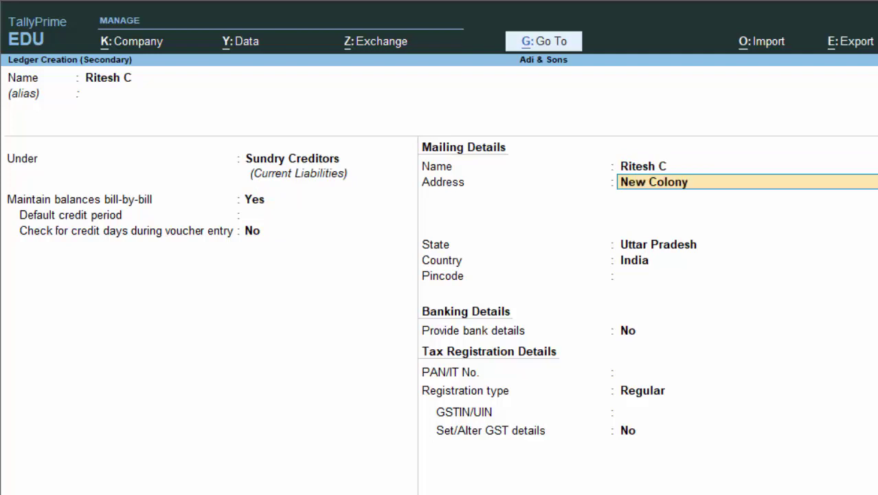
{"action": "type", "text": " Deori"}
{"action": "type", "text": "a"}
{"action": "key", "text": "Return"}
{"action": "key", "text": "Return"}
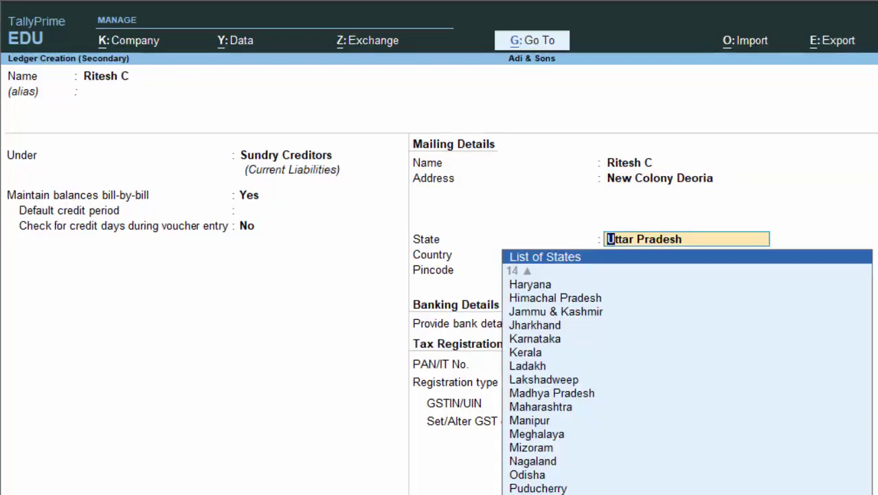
{"action": "key", "text": "Return"}
{"action": "key", "text": "Return"}
{"action": "key", "text": "Return"}
{"action": "key", "text": "Return"}
{"action": "key", "text": "Return"}
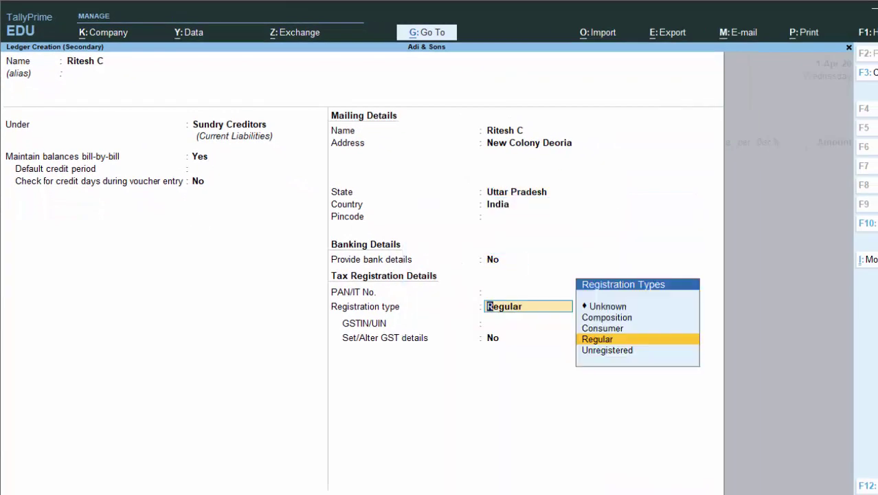
{"action": "key", "text": "Return"}
{"action": "key", "text": "Return"}
{"action": "key", "text": "Return"}
{"action": "key", "text": "Return"}
{"action": "key", "text": "Return"}
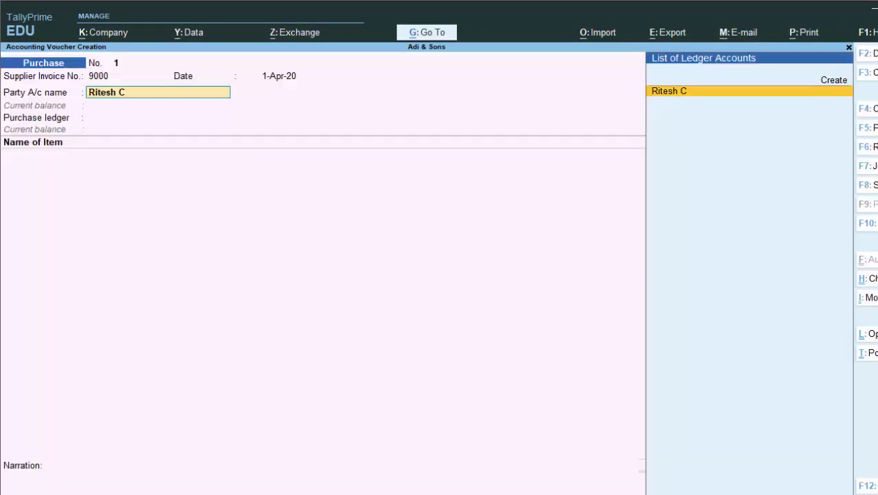
{"action": "key", "text": "Return"}
Save the supplier ledger as party, then quit the unsaved purchase voucher.
{"action": "key", "text": "Return"}
{"action": "key", "text": "Return"}
{"action": "key", "text": "Return"}
{"action": "key", "text": "Return"}
{"action": "key", "text": "Return"}
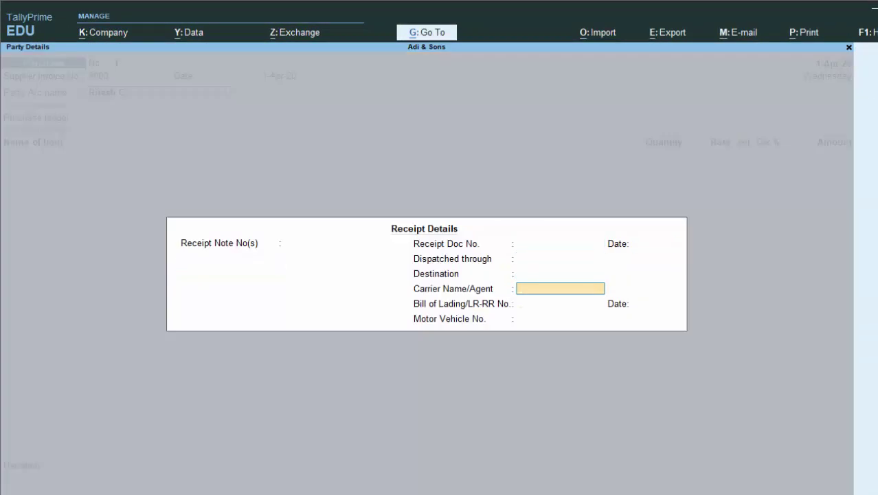
{"action": "key", "text": "Return"}
{"action": "key", "text": "Return"}
{"action": "key", "text": "Return"}
{"action": "key", "text": "Return"}
{"action": "key", "text": "Return"}
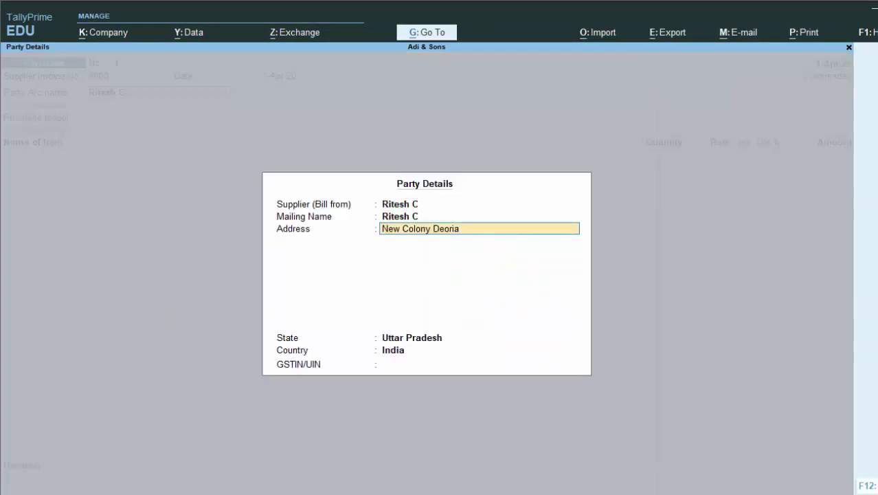
{"action": "key", "text": "Return"}
{"action": "key", "text": "Return"}
{"action": "key", "text": "Return"}
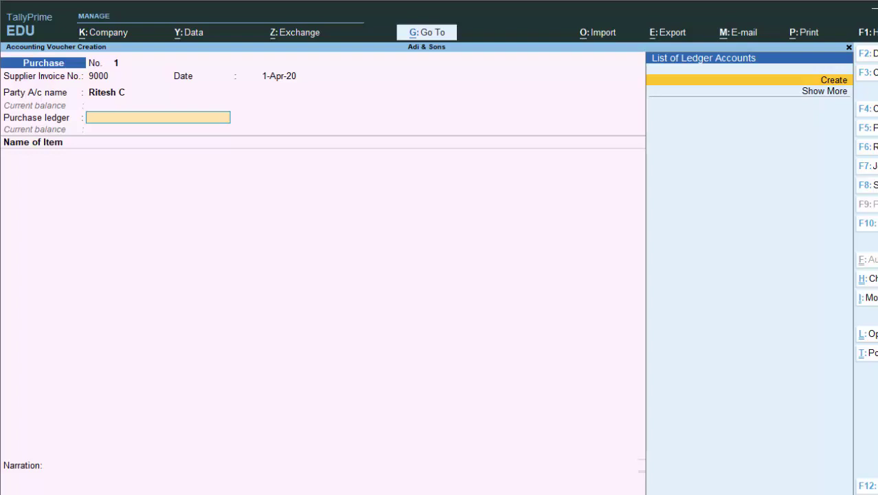
{"action": "key", "text": "Escape"}
{"action": "key", "text": "y"}
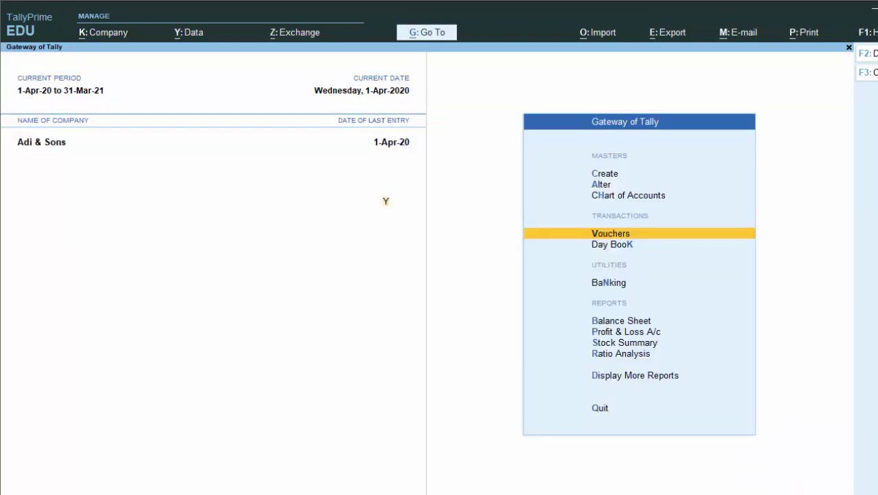
In Company Features (F11), keep GST enabled and set 'Set/alter GST rate details' to Yes.
{"action": "key", "text": "F11"}
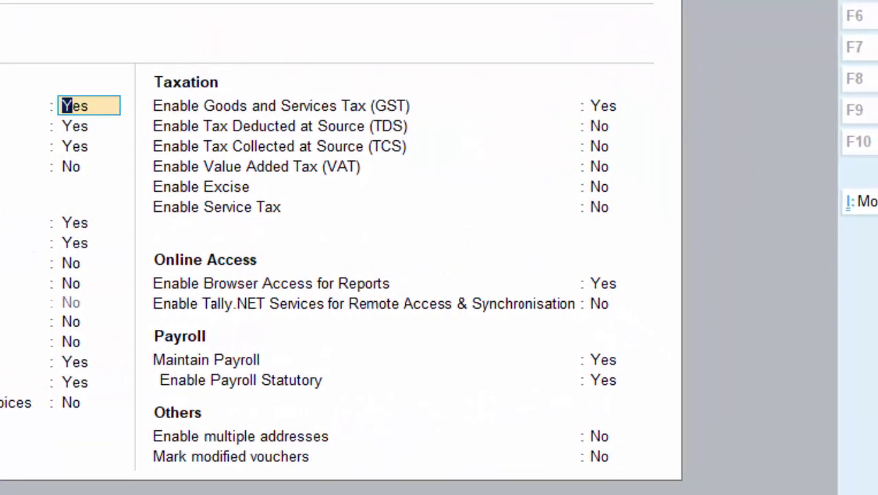
{"action": "key", "text": "Return"}
{"action": "key", "text": "Return"}
{"action": "key", "text": "Return"}
{"action": "key", "text": "Return"}
{"action": "key", "text": "Return"}
{"action": "key", "text": "Return"}
{"action": "key", "text": "Return"}
{"action": "key", "text": "Return"}
{"action": "key", "text": "Return"}
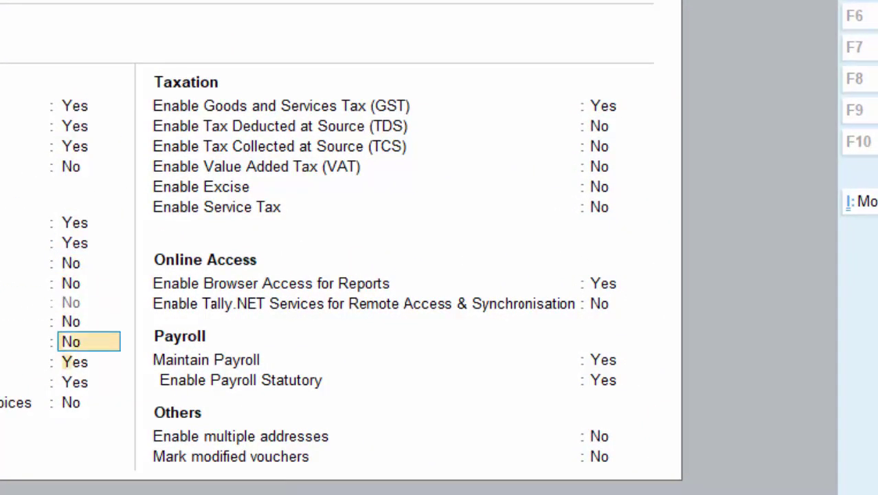
{"action": "key", "text": "Return"}
{"action": "key", "text": "Return"}
{"action": "key", "text": "Return"}
{"action": "key", "text": "Return"}
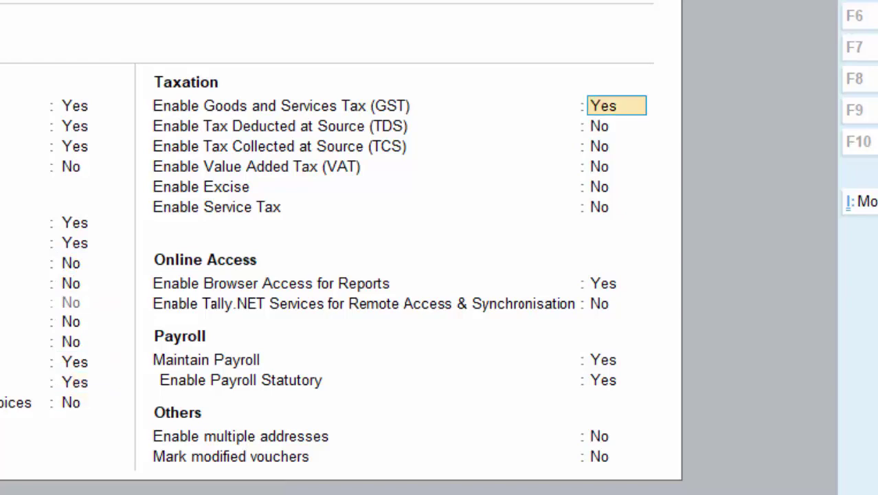
{"action": "key", "text": "Return"}
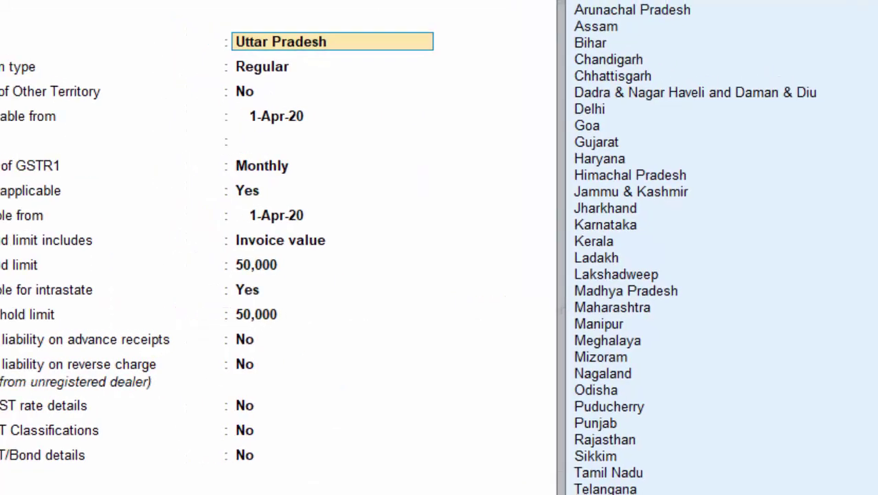
{"action": "key", "text": "Return"}
{"action": "key", "text": "Return"}
{"action": "key", "text": "Return"}
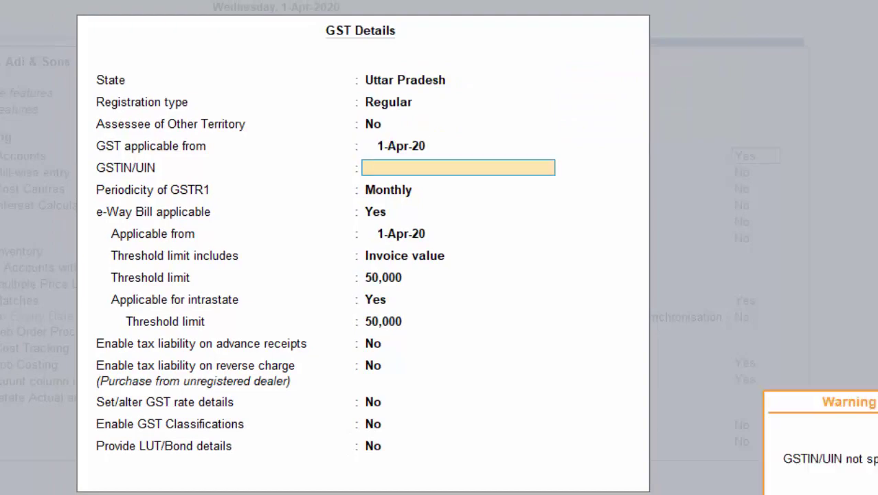
{"action": "key", "text": "Return"}
{"action": "key", "text": "Return"}
{"action": "key", "text": "Return"}
{"action": "key", "text": "Return"}
{"action": "key", "text": "Return"}
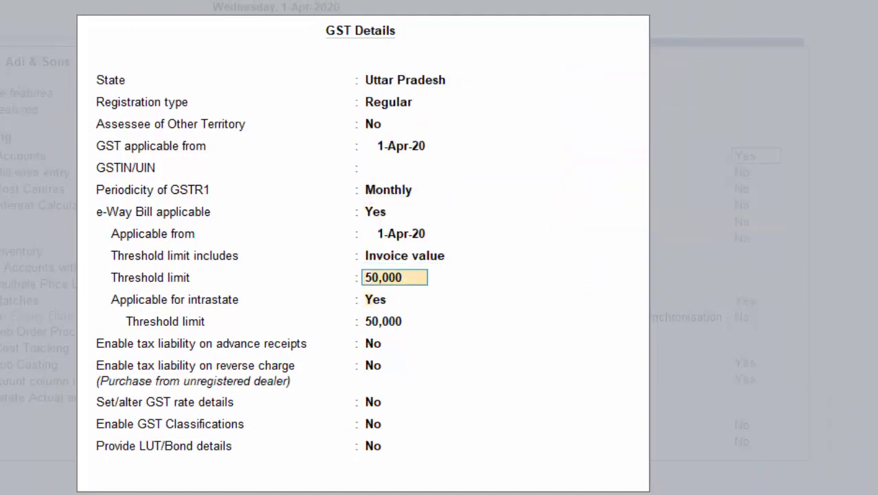
{"action": "key", "text": "Return"}
{"action": "key", "text": "Return"}
{"action": "key", "text": "Return"}
{"action": "key", "text": "Return"}
{"action": "key", "text": "Return"}
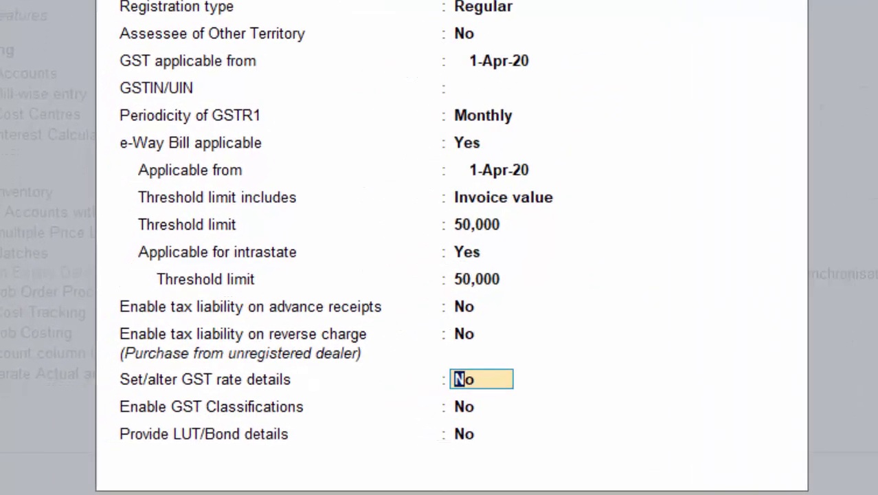
{"action": "type", "text": "y"}
{"action": "key", "text": "Return"}
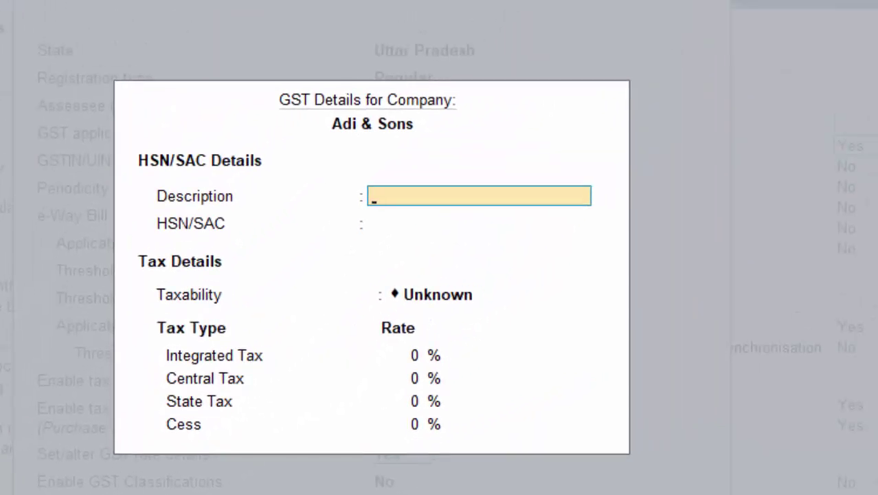
Enter description Items, taxability Taxable, and integrated tax 28%, correcting an initial 18%.
{"action": "type", "text": "It"}
{"action": "type", "text": "ems"}
{"action": "key", "text": "Return"}
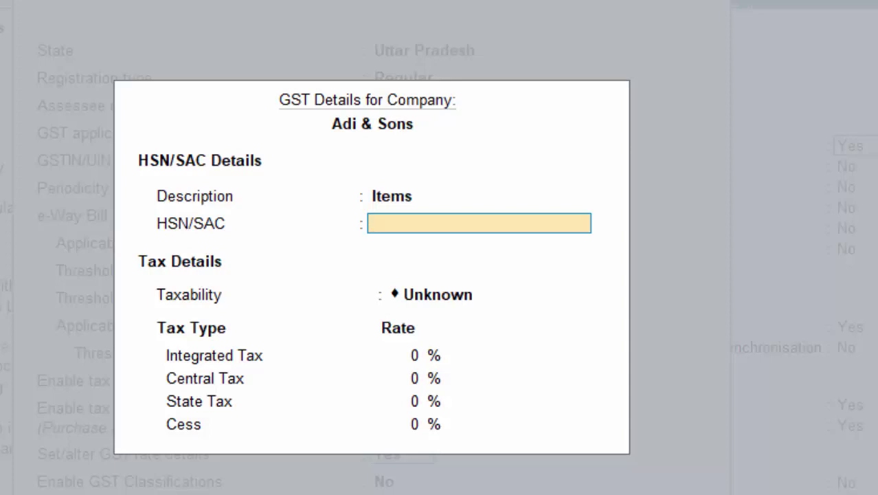
{"action": "key", "text": "Return"}
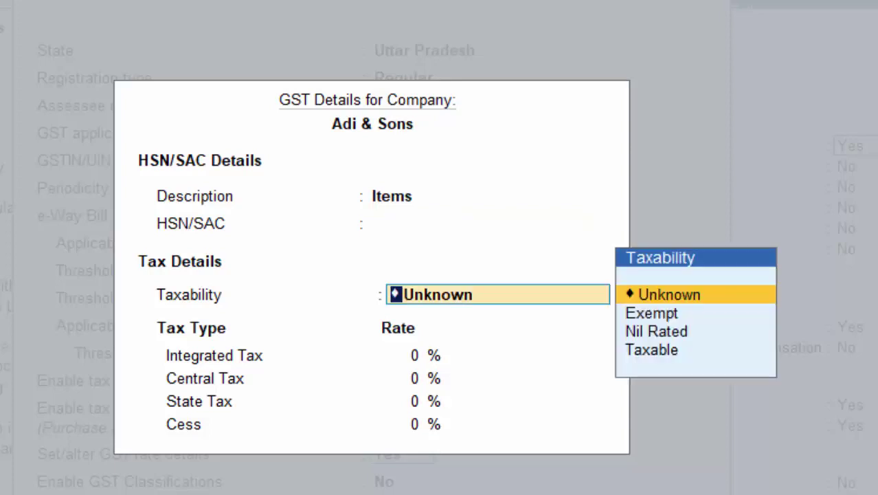
{"action": "key", "text": "Down"}
{"action": "key", "text": "Down"}
{"action": "key", "text": "Down"}
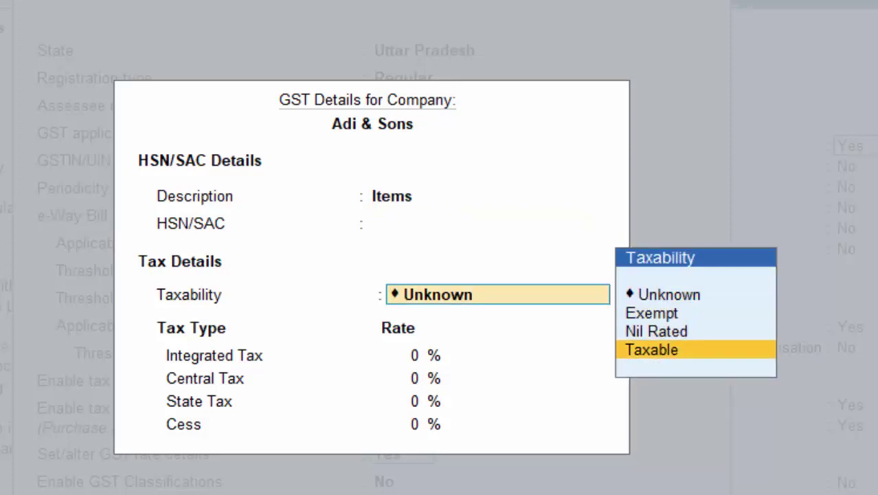
{"action": "key", "text": "Return"}
{"action": "type", "text": "1"}
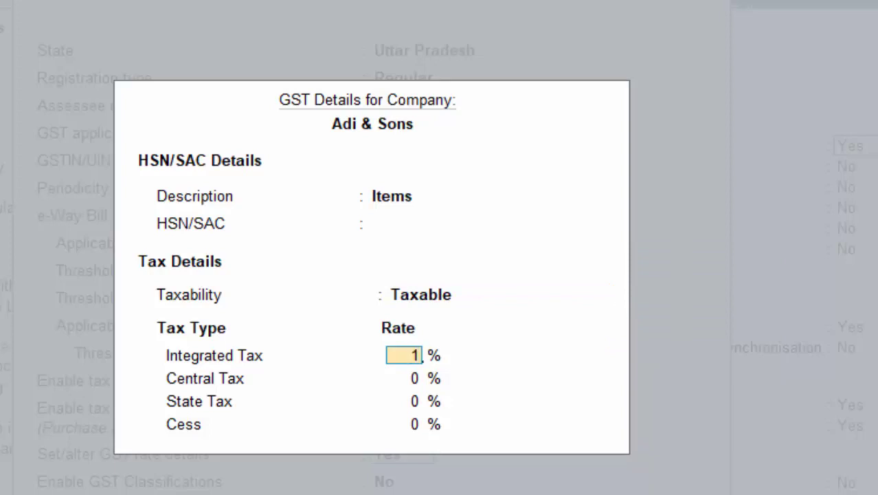
{"action": "type", "text": "8"}
{"action": "key", "text": "Return"}
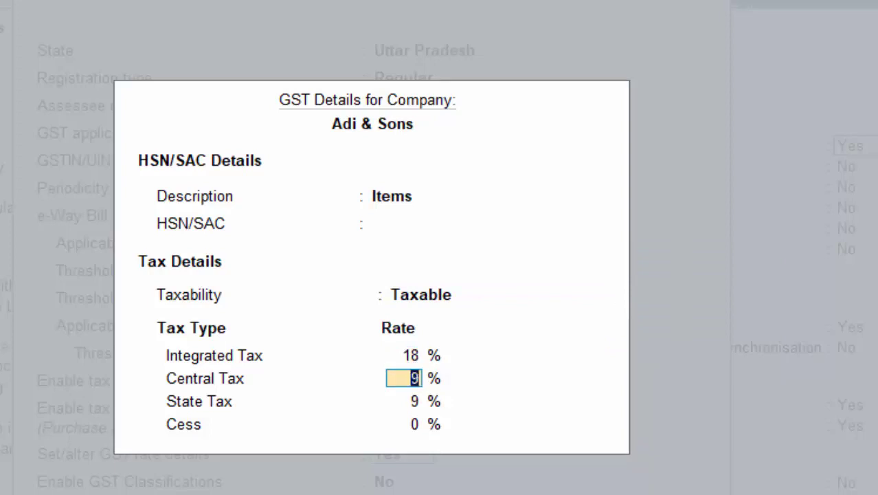
{"action": "key", "text": "Up"}
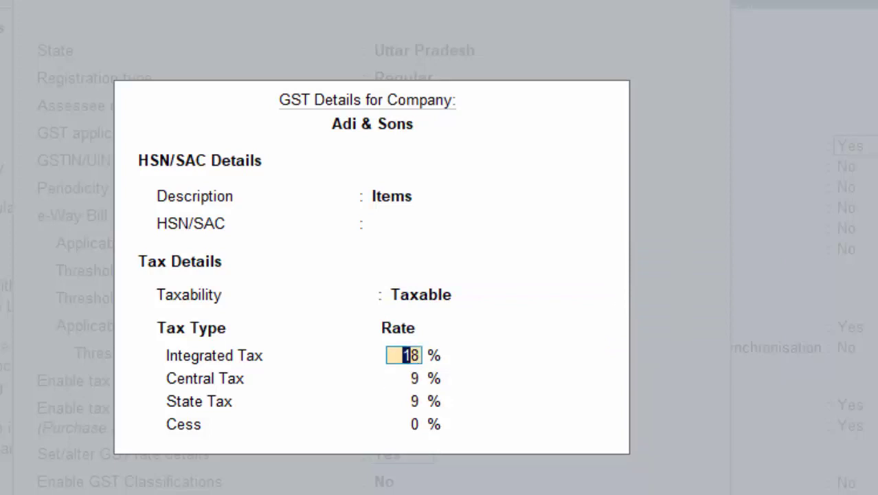
{"action": "type", "text": "28"}
{"action": "key", "text": "Return"}
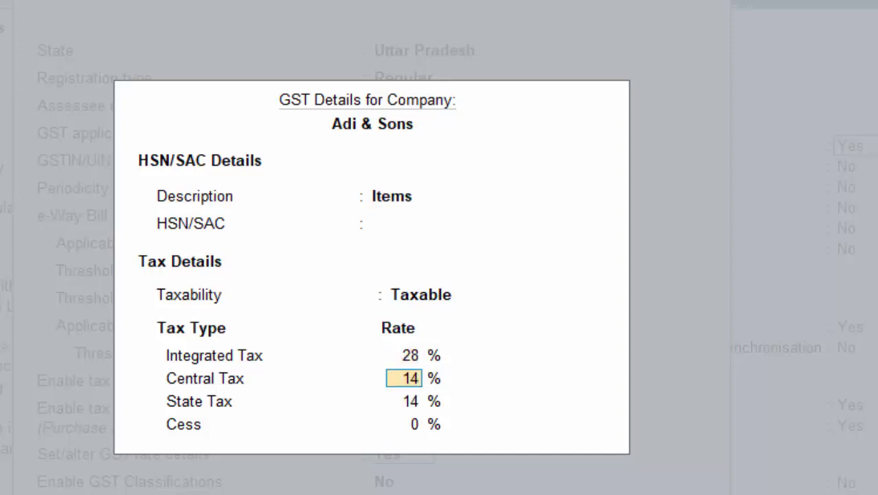
Accept the 14% central and 14% state split and GST details, reaching payroll statutory details.
{"action": "key", "text": "Return"}
{"action": "key", "text": "Return"}
{"action": "key", "text": "Return"}
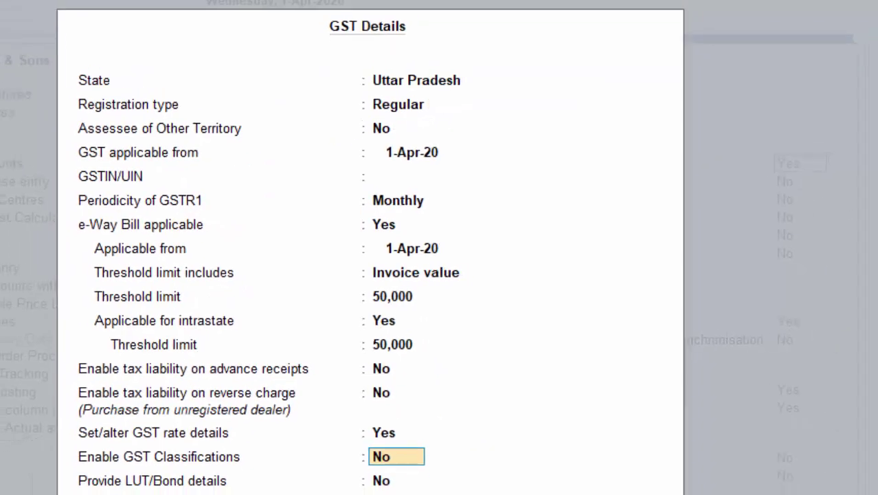
{"action": "key", "text": "Return"}
{"action": "key", "text": "Return"}
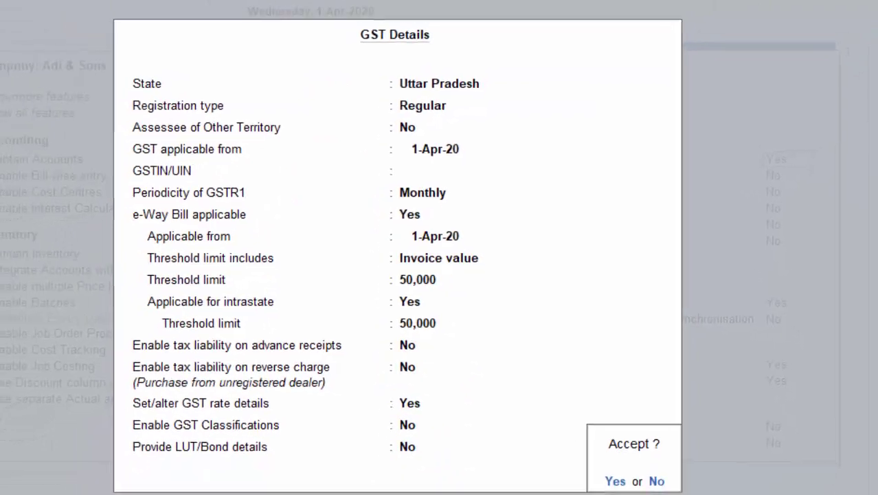
{"action": "key", "text": "Return"}
{"action": "key", "text": "Return"}
{"action": "key", "text": "Return"}
{"action": "key", "text": "Return"}
{"action": "key", "text": "Return"}
{"action": "key", "text": "Return"}
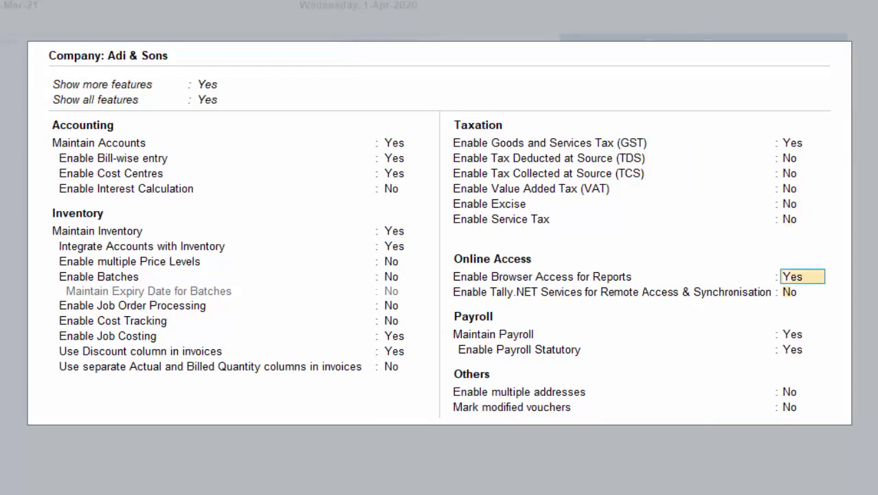
{"action": "key", "text": "Return"}
{"action": "key", "text": "Return"}
{"action": "key", "text": "Return"}
{"action": "key", "text": "Return"}
{"action": "key", "text": "Return"}
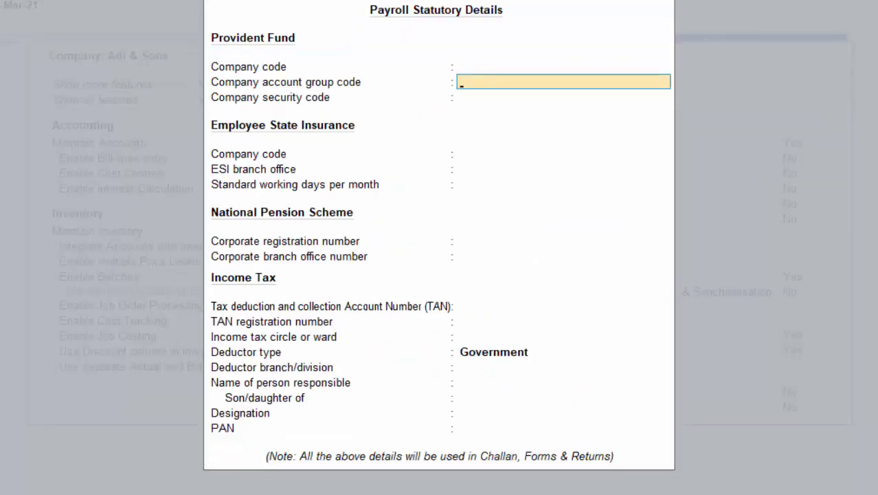
{"action": "key", "text": "Return"}
{"action": "key", "text": "Return"}
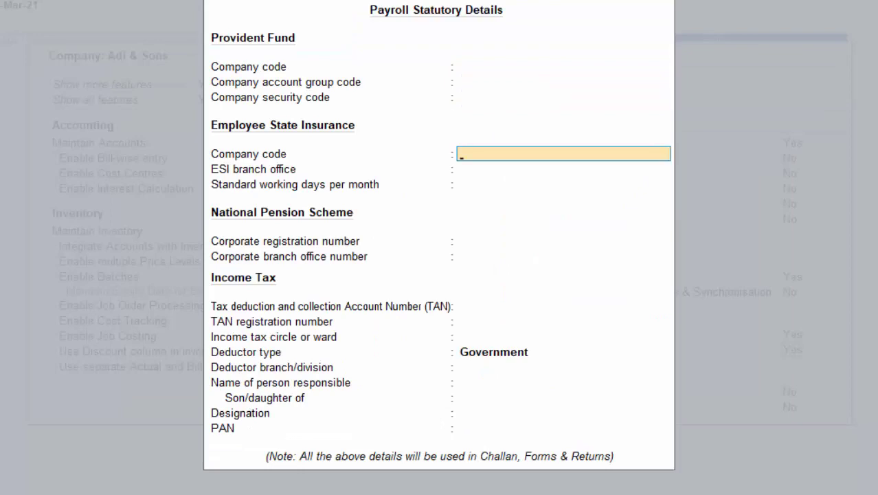
Close payroll statutory details, set Maintain Payroll to No, and accept the company features.
{"action": "key", "text": "Up"}
{"action": "key", "text": "Up"}
{"action": "key", "text": "Escape"}
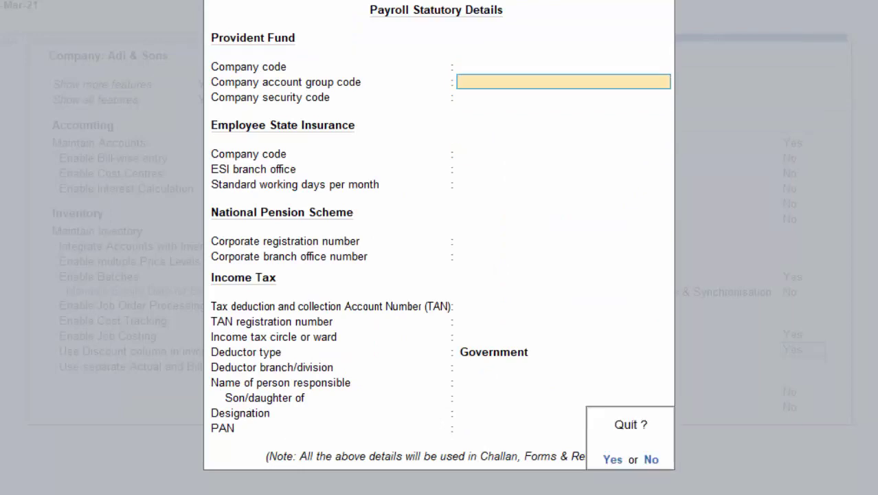
{"action": "key", "text": "Return"}
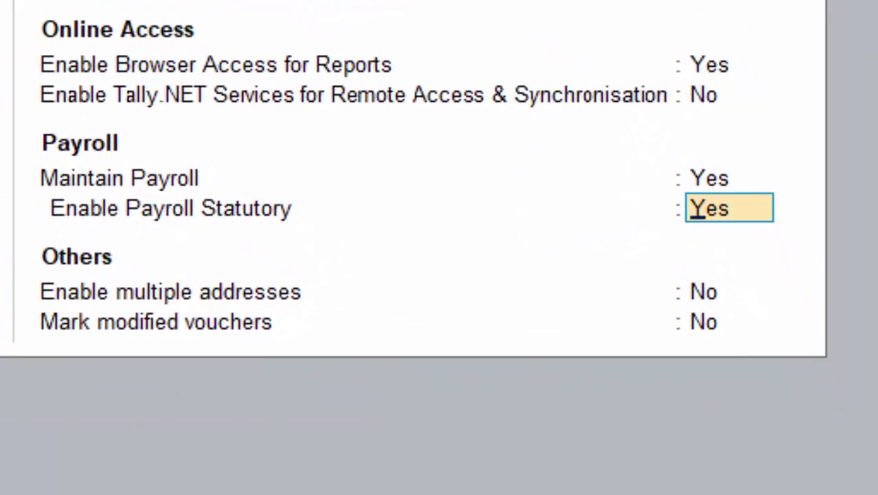
{"action": "left_click", "coordinate": [728, 178]}
{"action": "type", "text": "n"}
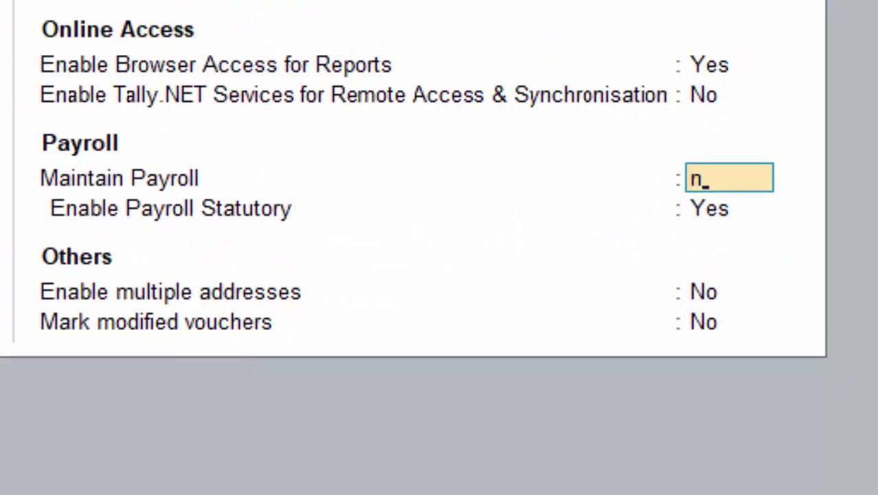
{"action": "key", "text": "Return"}
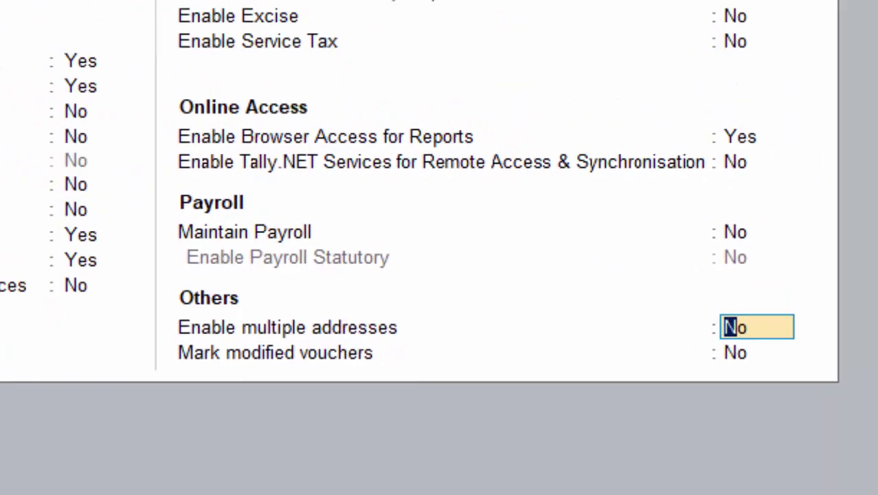
{"action": "key", "text": "Return"}
{"action": "key", "text": "Return"}
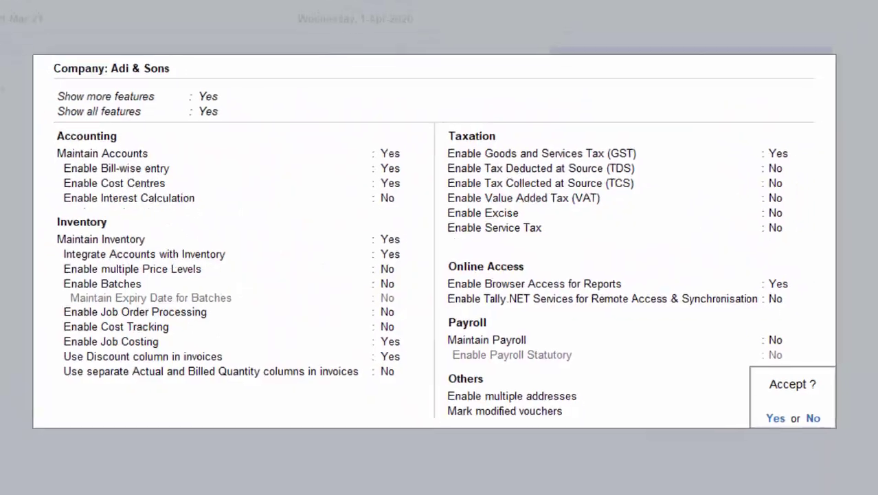
{"action": "key", "text": "Return"}
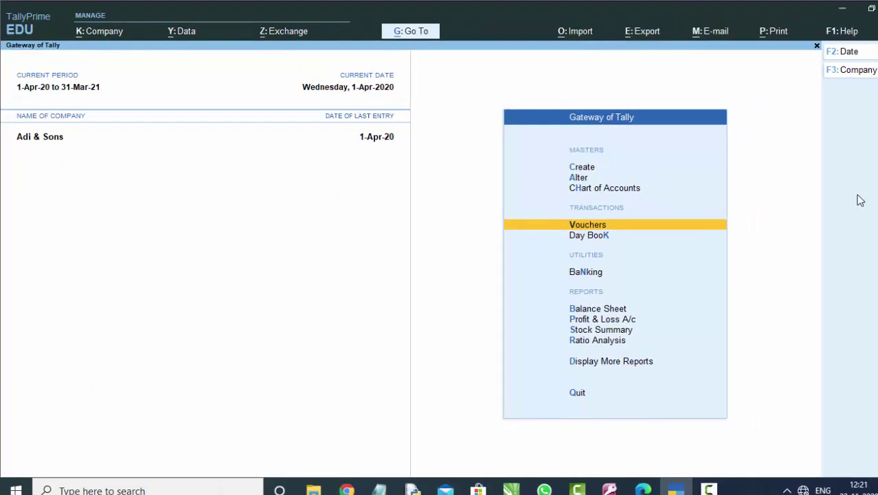
Start a purchase voucher with supplier invoice 9000, date 1-Apr-20, and the supplier ledger as party.
{"action": "key", "text": "Return"}
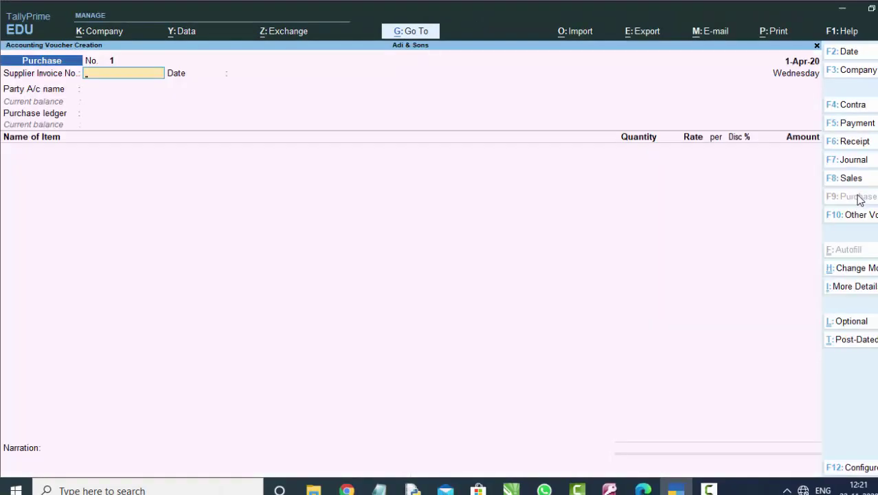
{"action": "type", "text": "9000"}
{"action": "key", "text": "Return"}
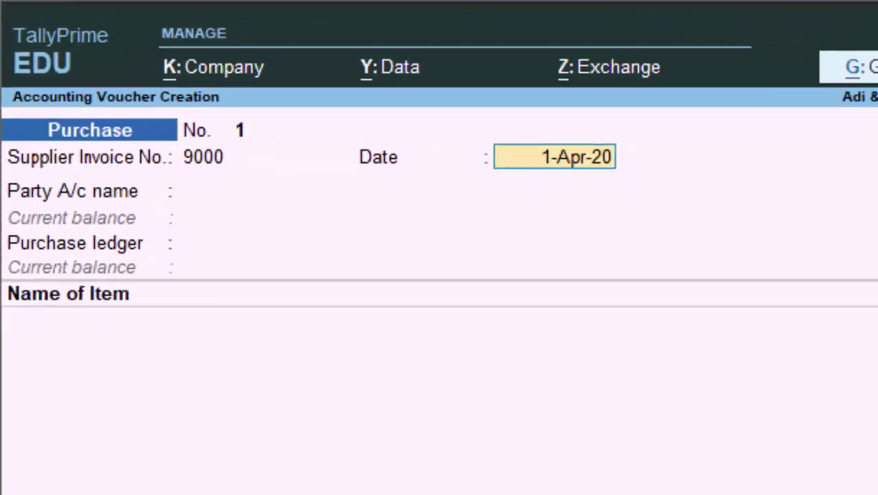
{"action": "key", "text": "Return"}
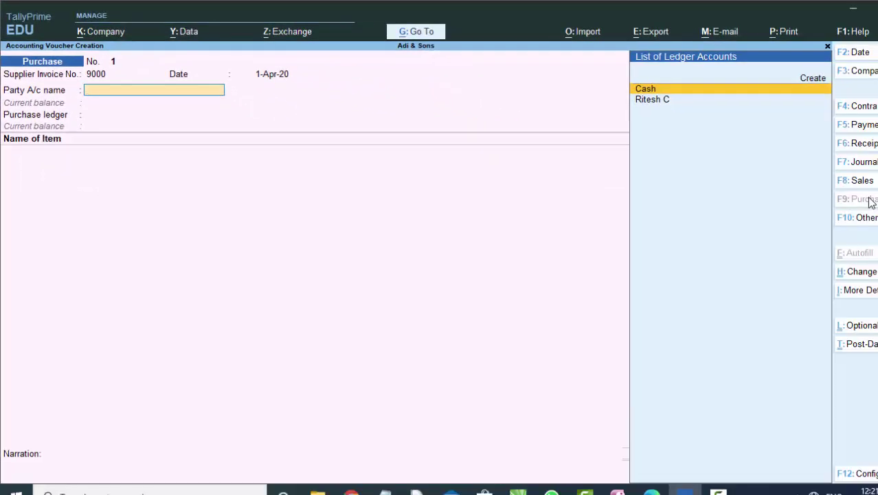
{"action": "key", "text": "Down"}
{"action": "key", "text": "Return"}
{"action": "key", "text": "Return"}
{"action": "key", "text": "Return"}
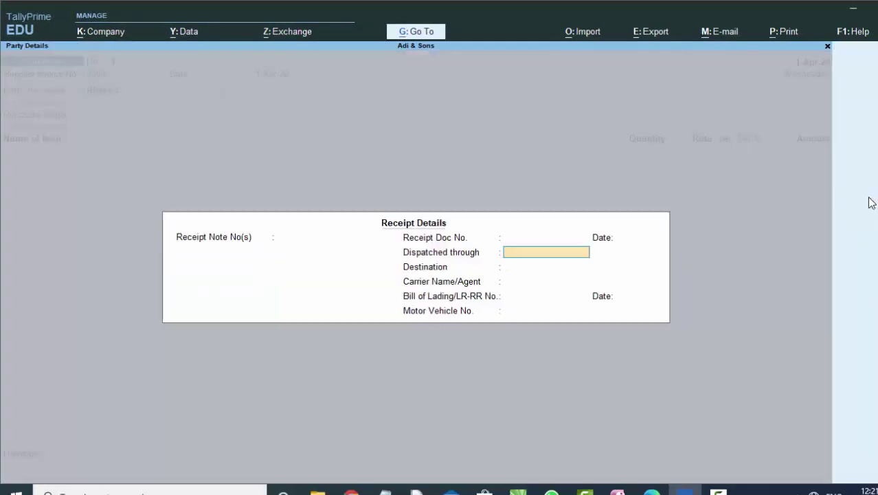
{"action": "key", "text": "Return"}
{"action": "key", "text": "Return"}
{"action": "key", "text": "Return"}
{"action": "key", "text": "Return"}
{"action": "key", "text": "Return"}
{"action": "key", "text": "Return"}
{"action": "key", "text": "Return"}
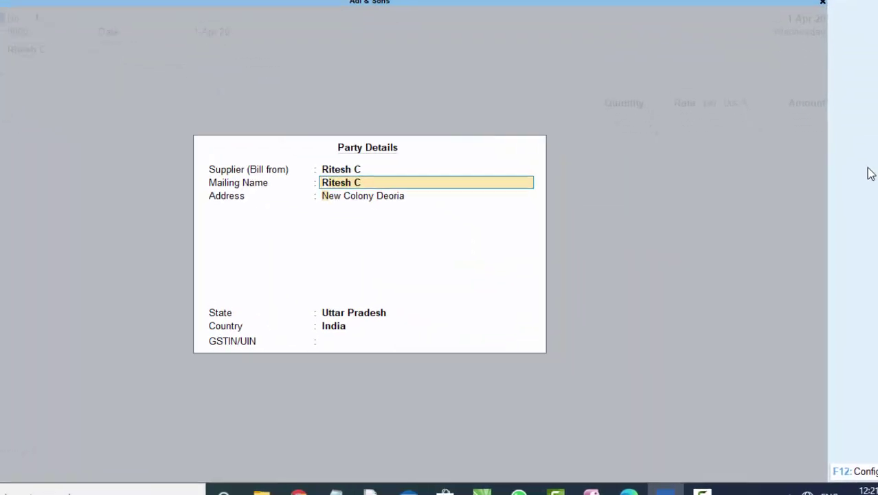
{"action": "key", "text": "Return"}
{"action": "key", "text": "Return"}
{"action": "key", "text": "Return"}
{"action": "key", "text": "Return"}
{"action": "key", "text": "Return"}
{"action": "key", "text": "Return"}
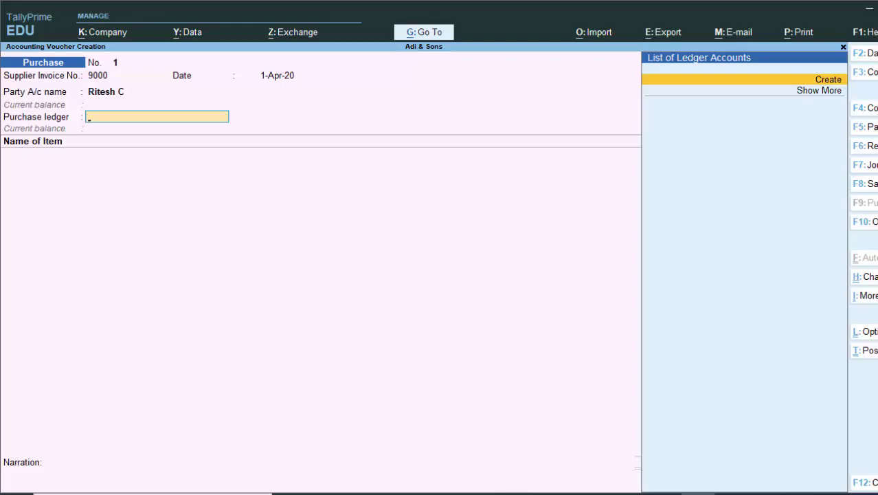
Create ledger Purchase A/c under Purchase Accounts, GST applicable, with supply type Services.
{"action": "key", "text": "alt+c"}
{"action": "type", "text": "P"}
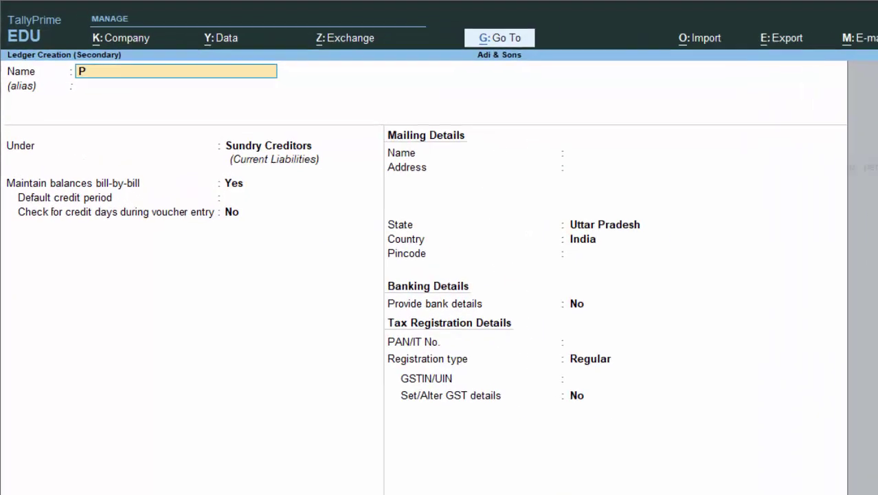
{"action": "type", "text": "urchas"}
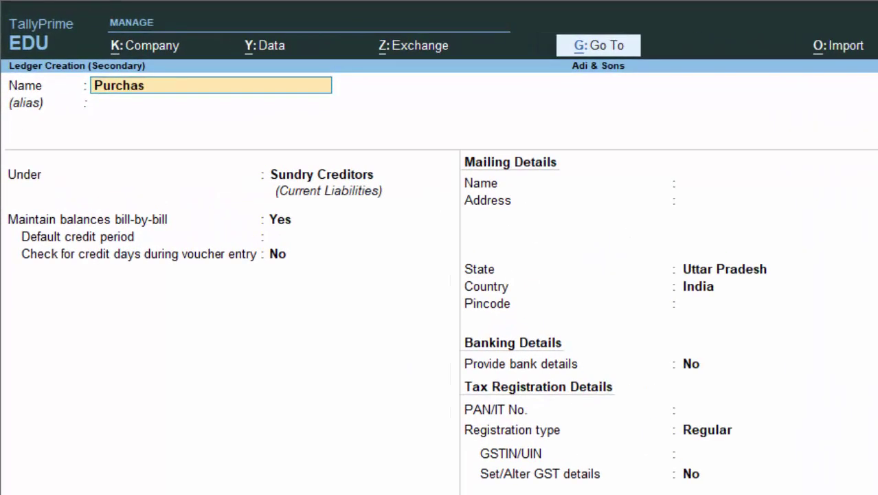
{"action": "type", "text": "e"}
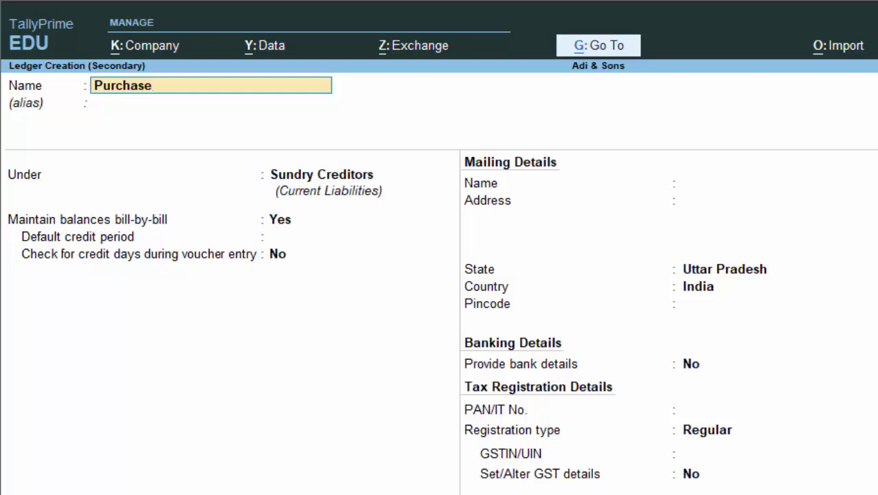
{"action": "type", "text": " a/"}
{"action": "type", "text": "c"}
{"action": "key", "text": "Return"}
{"action": "key", "text": "Return"}
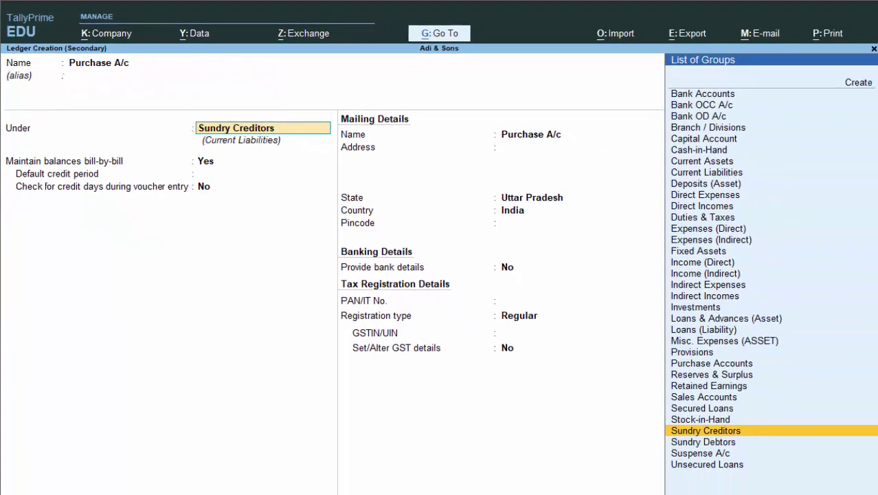
{"action": "type", "text": "P"}
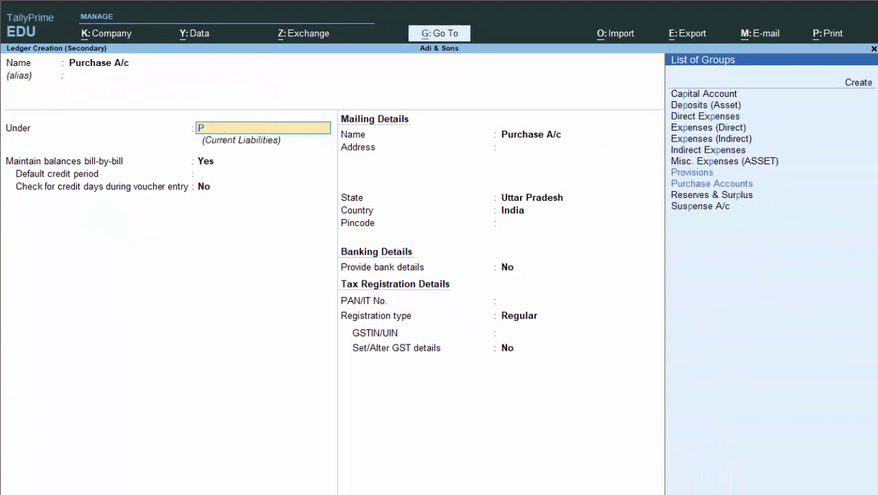
{"action": "key", "text": "Down"}
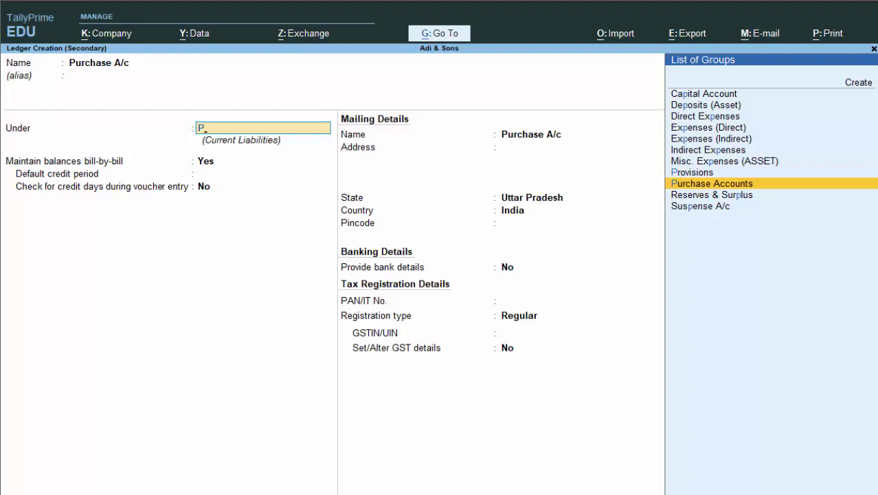
{"action": "key", "text": "Return"}
{"action": "key", "text": "Return"}
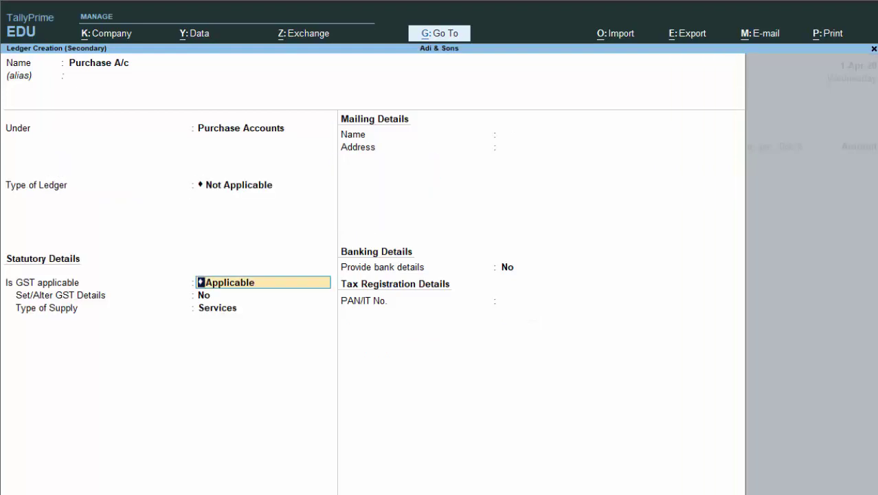
{"action": "key", "text": "Return"}
{"action": "key", "text": "Return"}
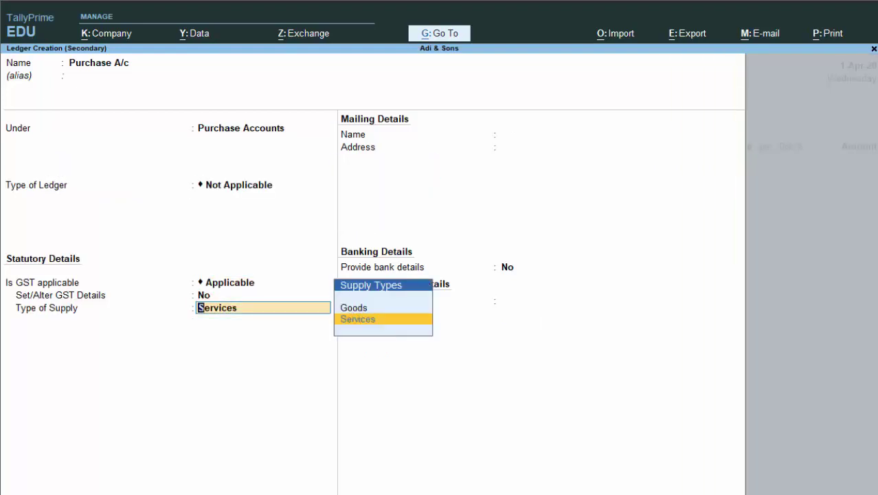
{"action": "key", "text": "Return"}
{"action": "key", "text": "Return"}
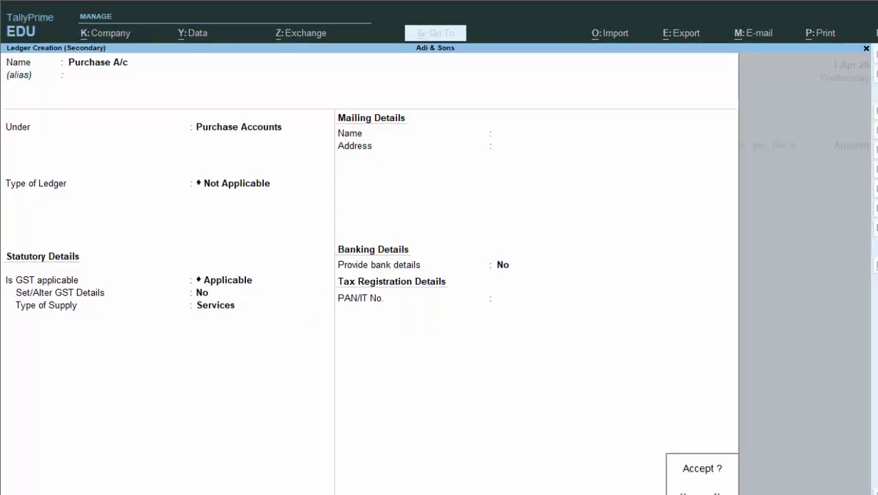
{"action": "key", "text": "Return"}
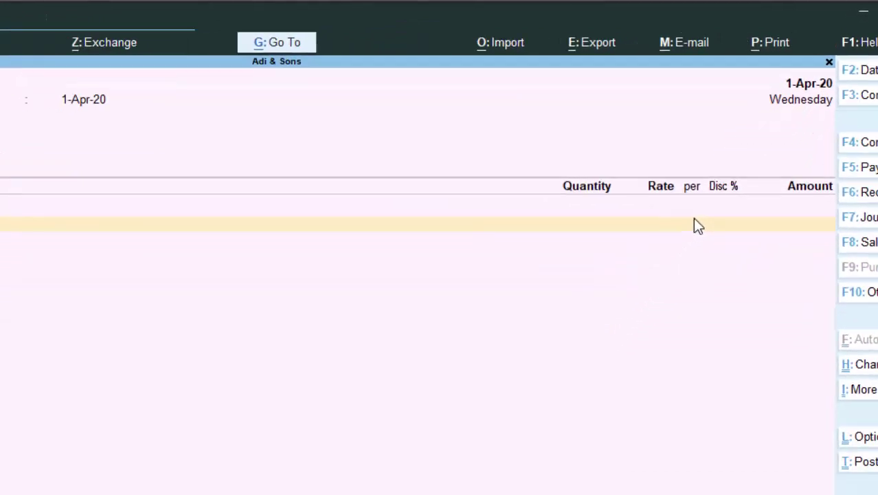
Start a new stock item named Java Book from the voucher's item row.
{"action": "key", "text": "alt+c"}
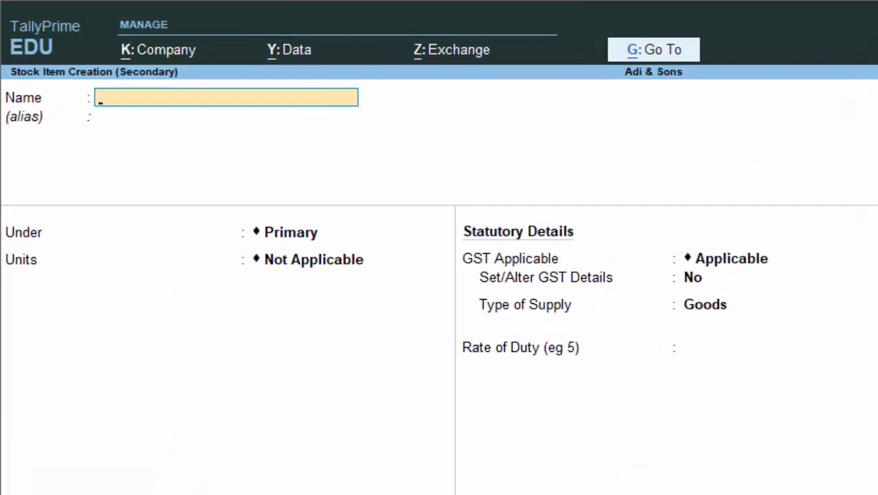
{"action": "type", "text": "Ja"}
{"action": "type", "text": "va b"}
{"action": "type", "text": "ook"}
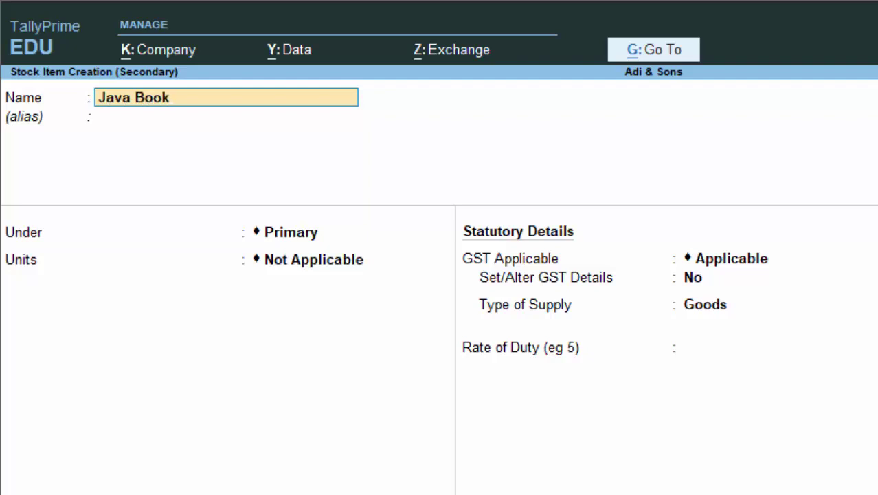
{"action": "key", "text": "Return"}
{"action": "key", "text": "Return"}
{"action": "key", "text": "Return"}
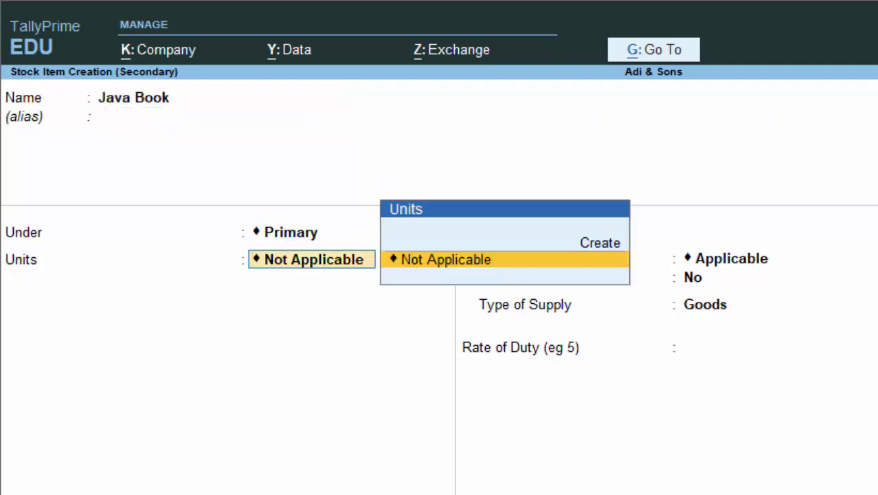
Create unit itm with formal name Item, UQC PAC-PACKS and 0 decimal places.
{"action": "key", "text": "alt+c"}
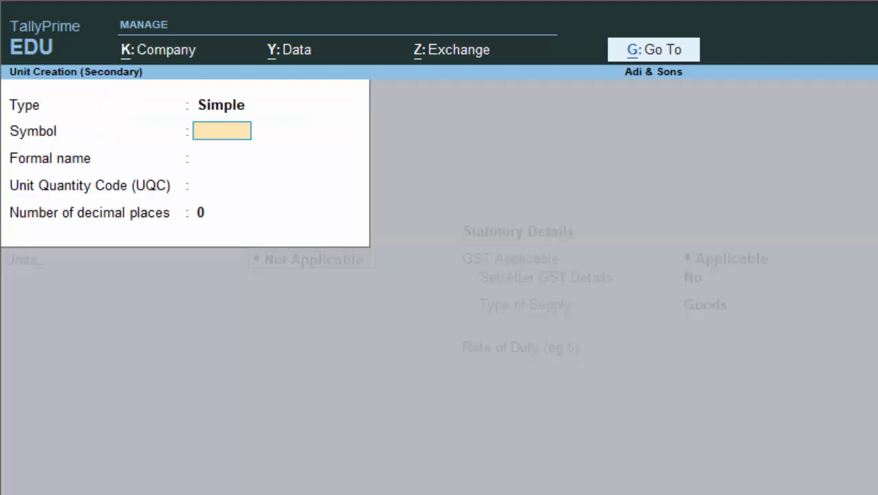
{"action": "type", "text": "i"}
{"action": "type", "text": "tm"}
{"action": "key", "text": "Return"}
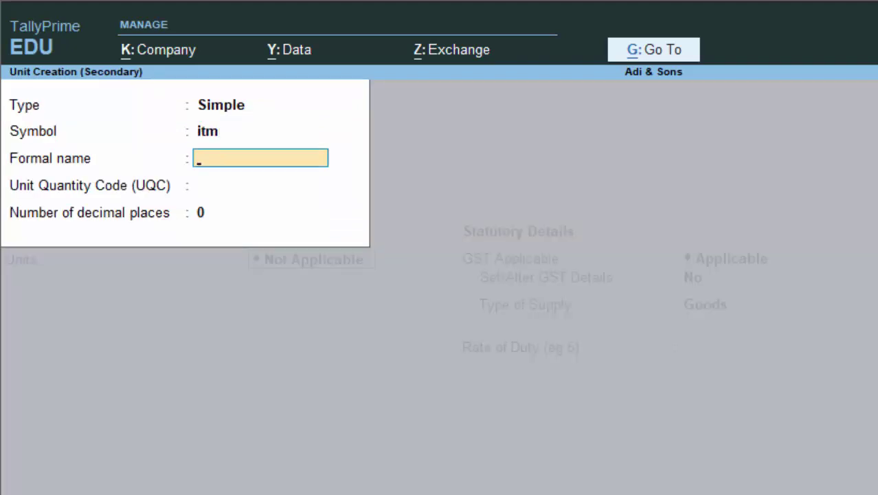
{"action": "type", "text": "It"}
{"action": "type", "text": "em"}
{"action": "key", "text": "Return"}
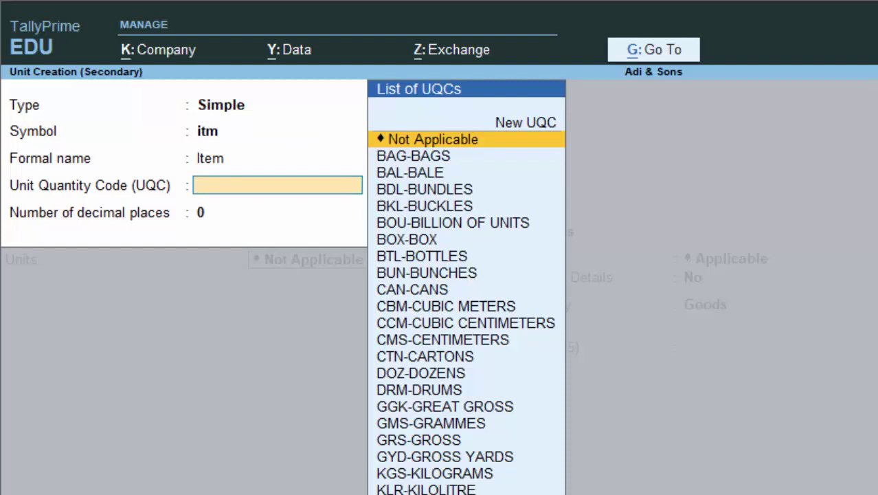
{"action": "type", "text": "p"}
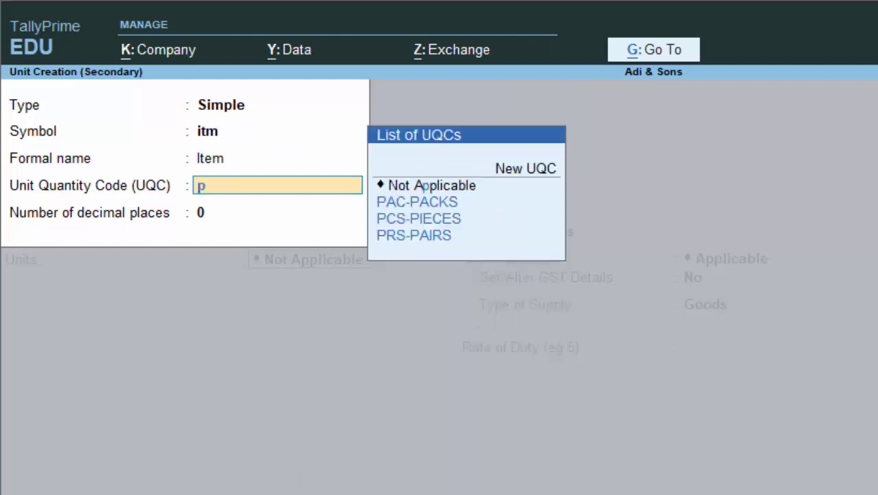
{"action": "key", "text": "Down"}
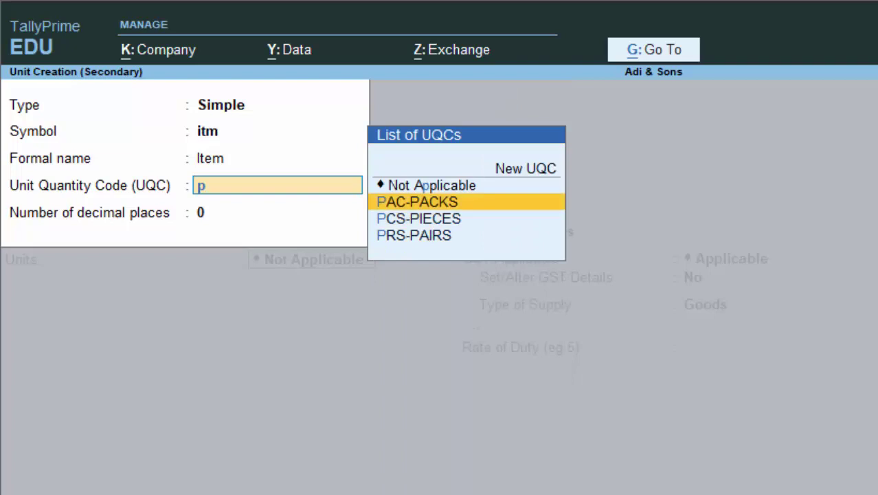
{"action": "key", "text": "Return"}
{"action": "key", "text": "Return"}
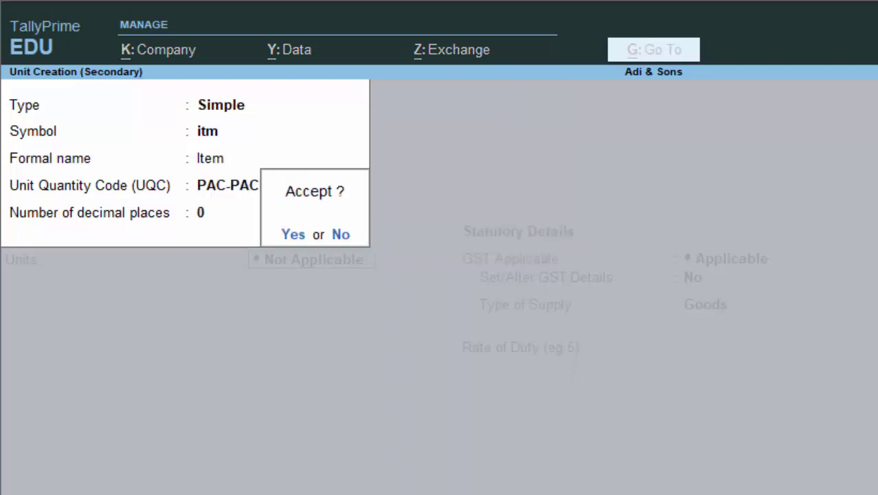
{"action": "key", "text": "Return"}
{"action": "key", "text": "Return"}
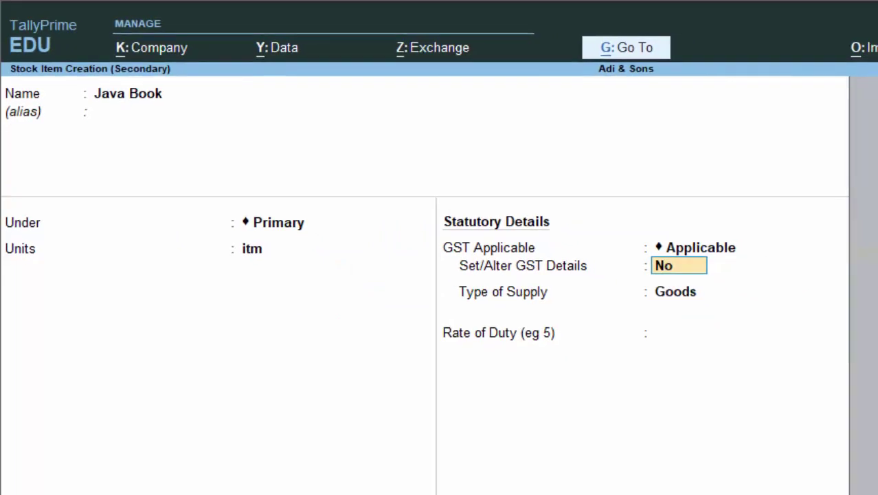
Turn on GST details for the item and enter description Java Book.
{"action": "type", "text": "y"}
{"action": "key", "text": "Return"}
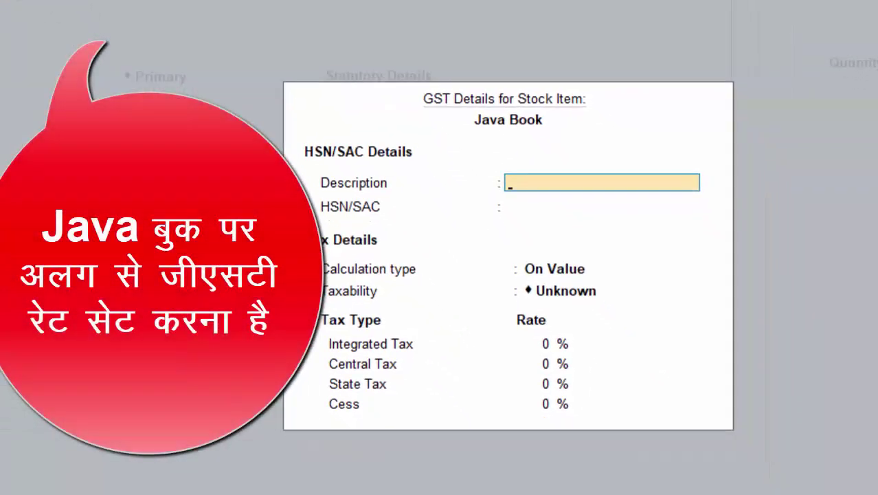
{"action": "type", "text": "Jab"}
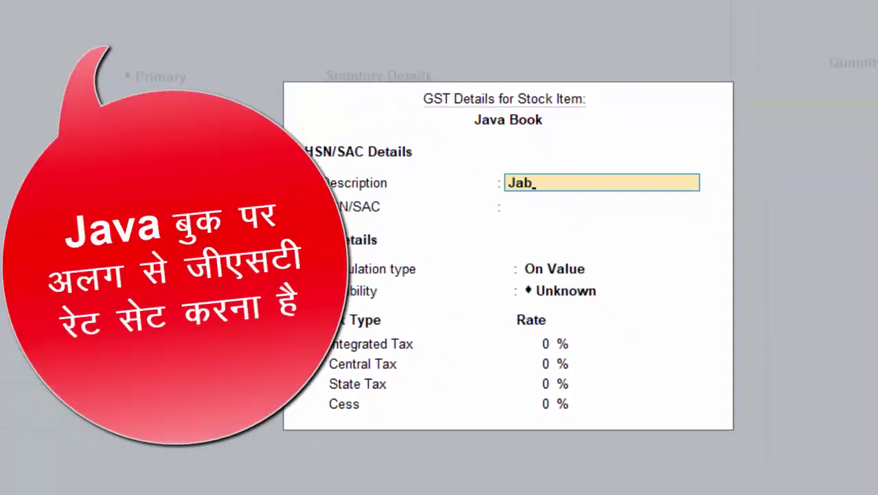
{"action": "key", "text": "BackSpace"}
{"action": "type", "text": "va b"}
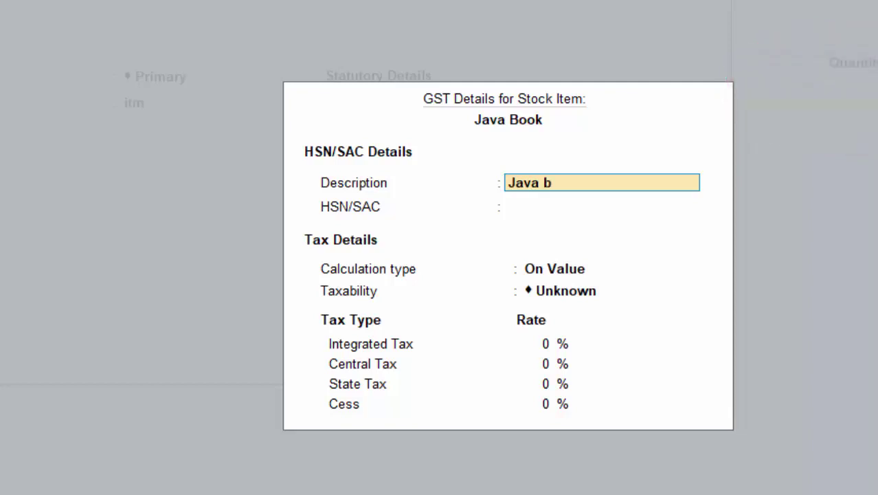
{"action": "type", "text": "ook"}
{"action": "key", "text": "Return"}
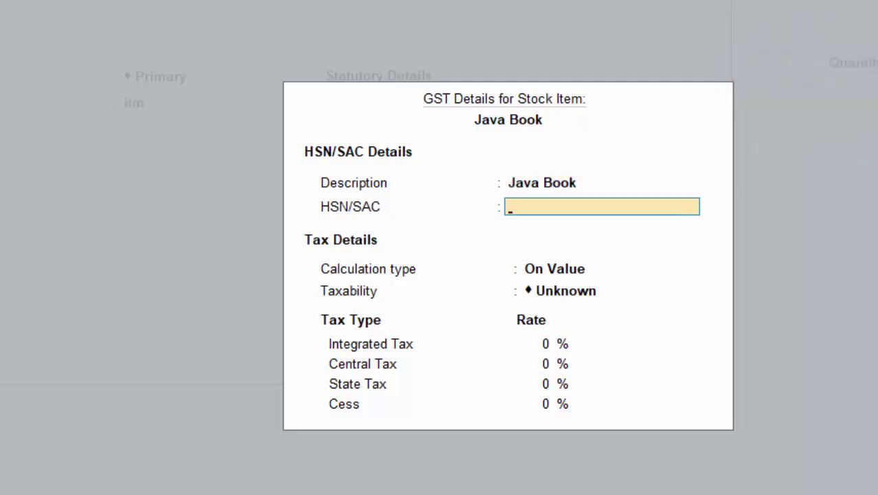
Set HSN 689700, taxability Taxable, 18% integrated tax, and save the Java Book item.
{"action": "type", "text": "689"}
{"action": "type", "text": "700"}
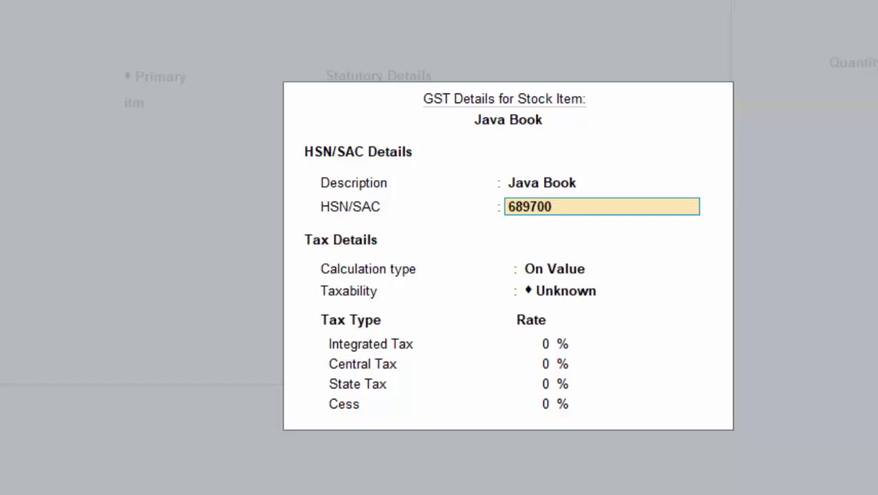
{"action": "key", "text": "Return"}
{"action": "key", "text": "Return"}
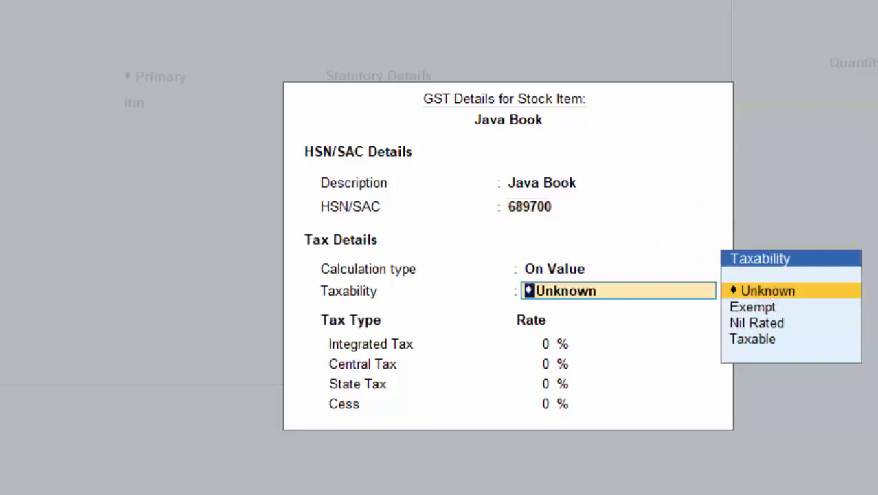
{"action": "key", "text": "Down"}
{"action": "key", "text": "Down"}
{"action": "key", "text": "Down"}
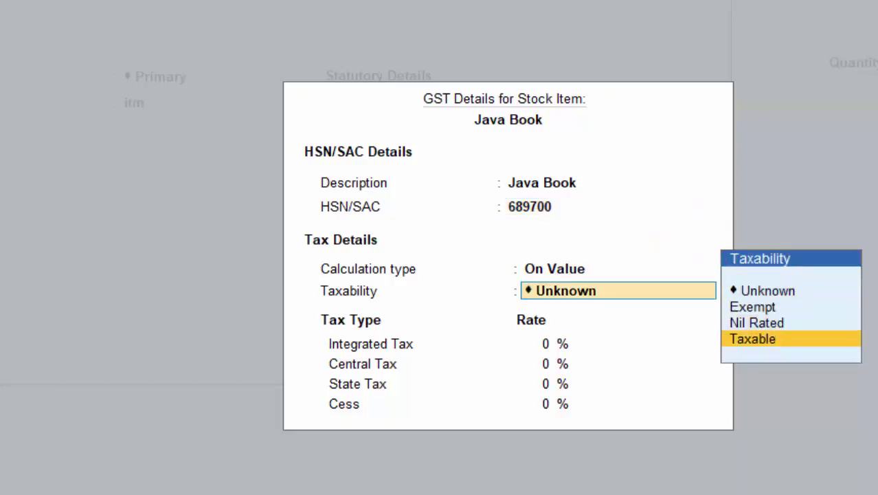
{"action": "key", "text": "Return"}
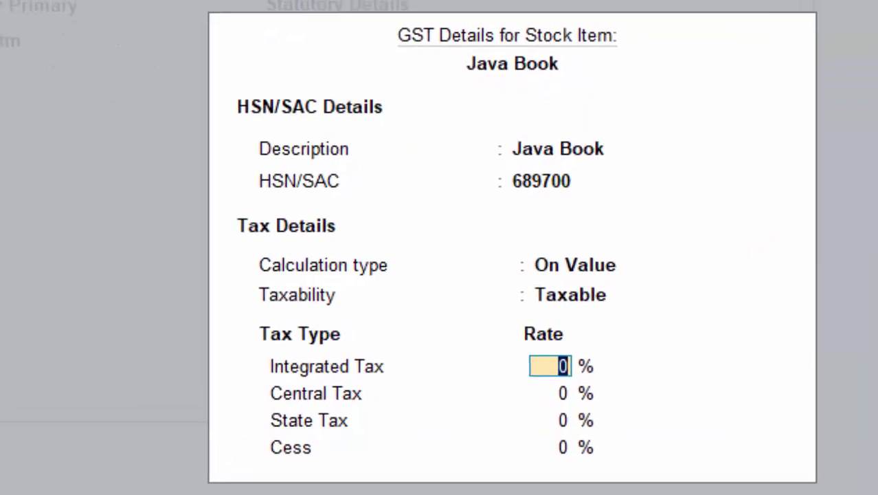
{"action": "type", "text": "18"}
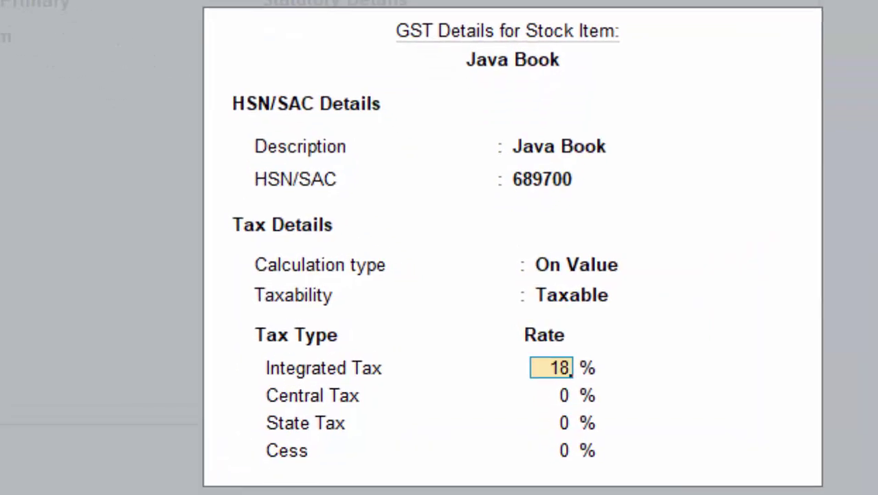
{"action": "key", "text": "Return"}
{"action": "key", "text": "Return"}
{"action": "key", "text": "Return"}
{"action": "key", "text": "Return"}
{"action": "key", "text": "Return"}
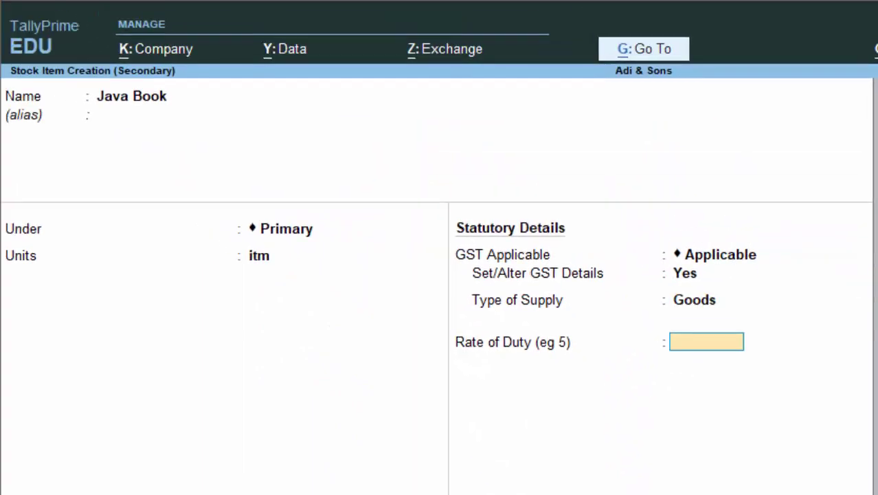
{"action": "key", "text": "Return"}
{"action": "key", "text": "Return"}
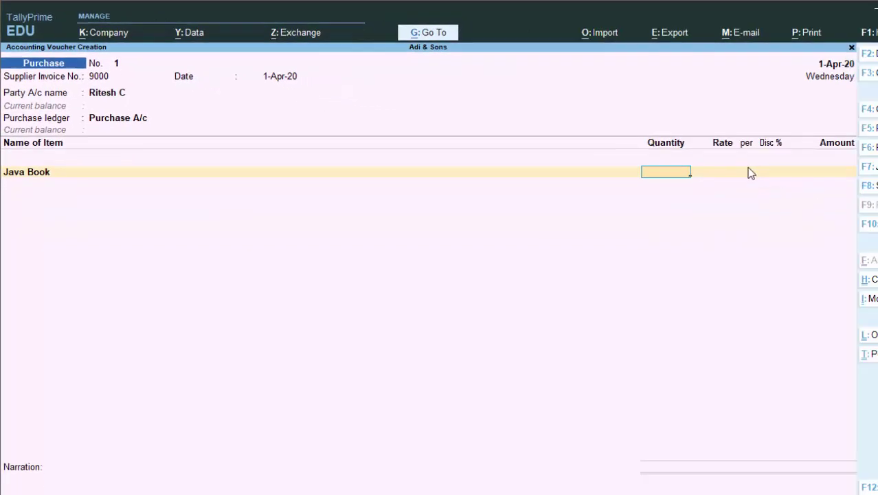
Enter 70 itm at 1,700 with 0.10% discount, totalling 1,18,881.00, and open a new line.
{"action": "type", "text": "7"}
{"action": "type", "text": "0"}
{"action": "key", "text": "Return"}
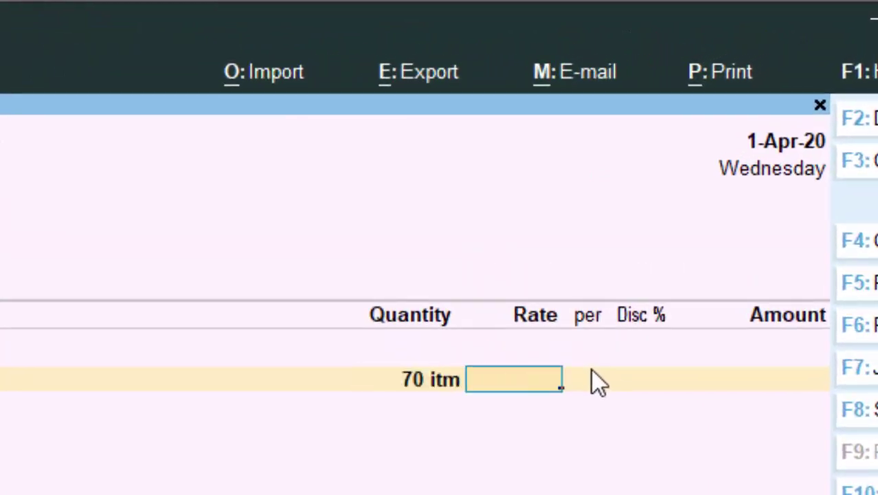
{"action": "type", "text": "1,7"}
{"action": "type", "text": "00"}
{"action": "key", "text": "Return"}
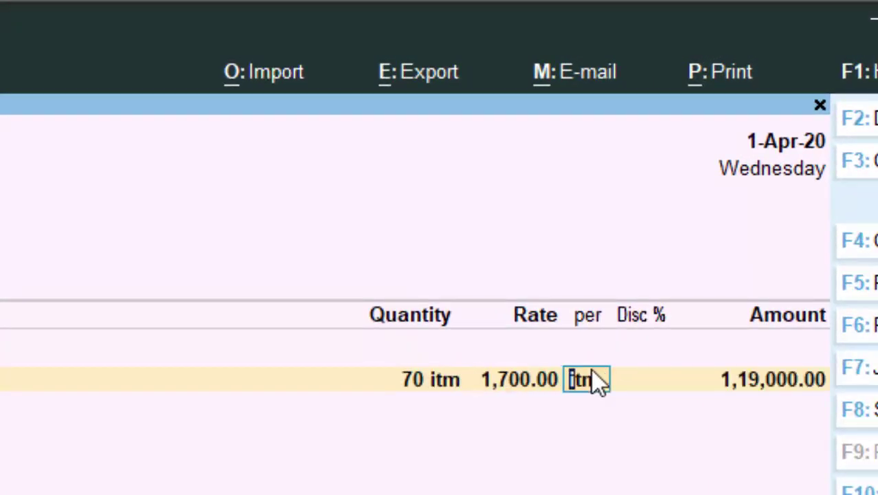
{"action": "key", "text": "Return"}
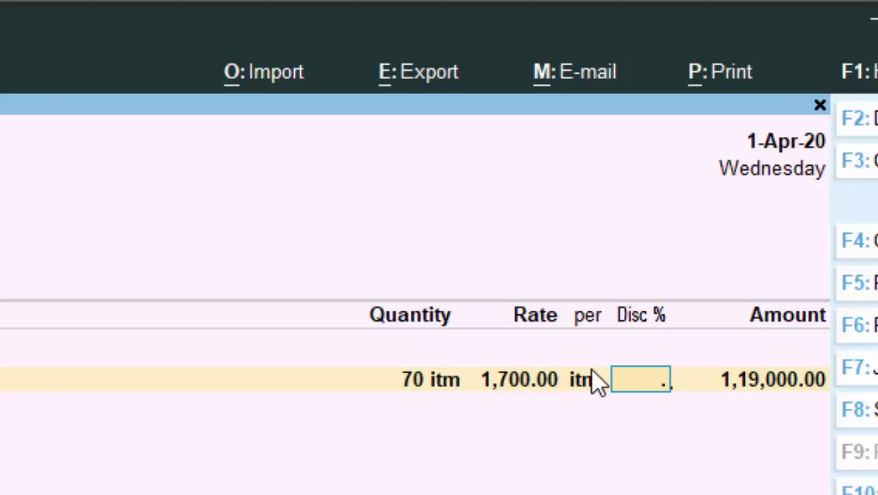
{"action": "type", "text": "1"}
{"action": "key", "text": "Return"}
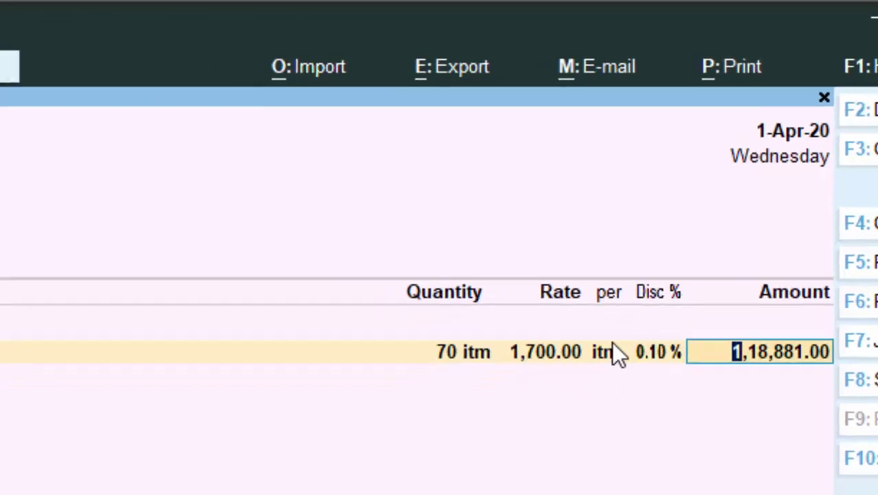
{"action": "key", "text": "Return"}
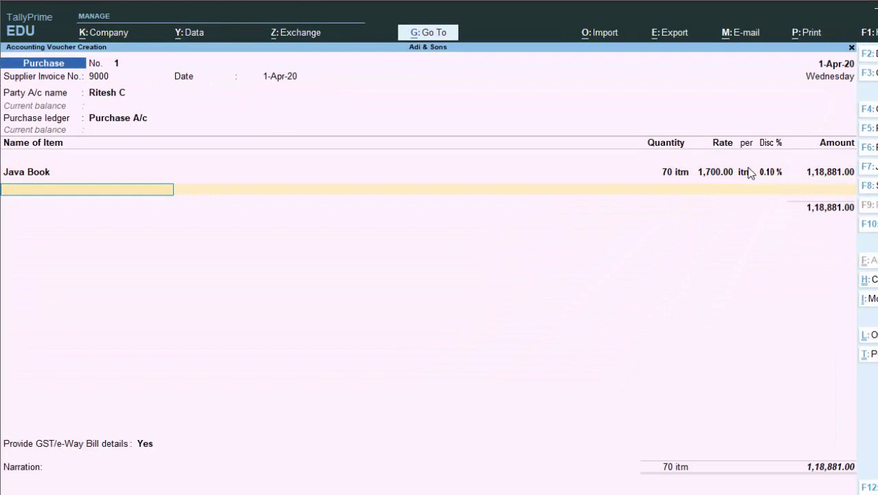
Start a new stock item named Python Books under Primary in itm units, enabling GST details.
{"action": "key", "text": "alt+c"}
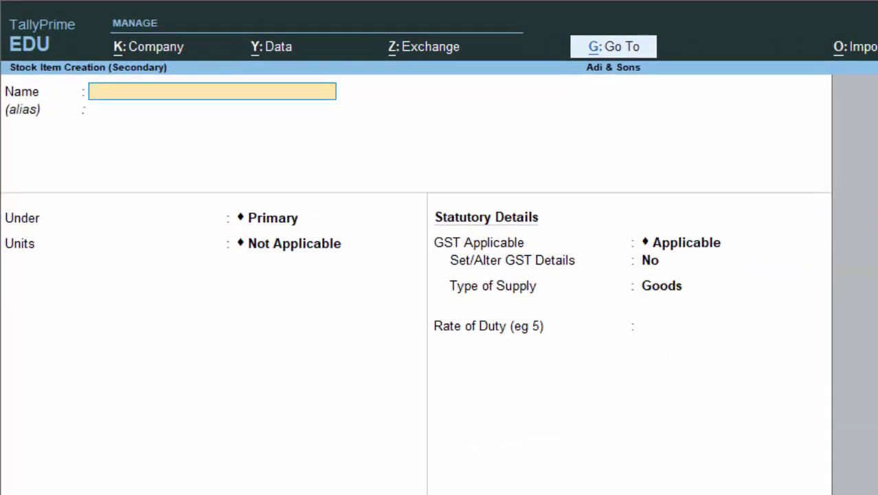
{"action": "type", "text": "Pytho"}
{"action": "type", "text": "n B"}
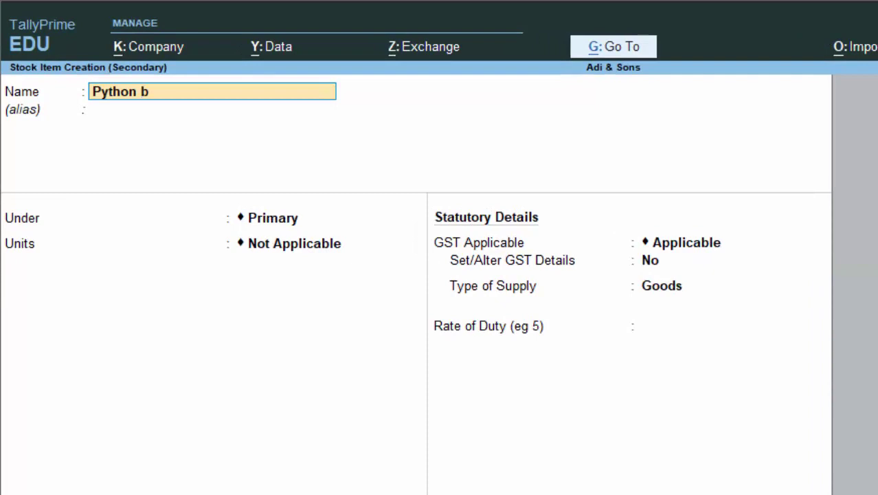
{"action": "type", "text": "ooks"}
{"action": "key", "text": "Return"}
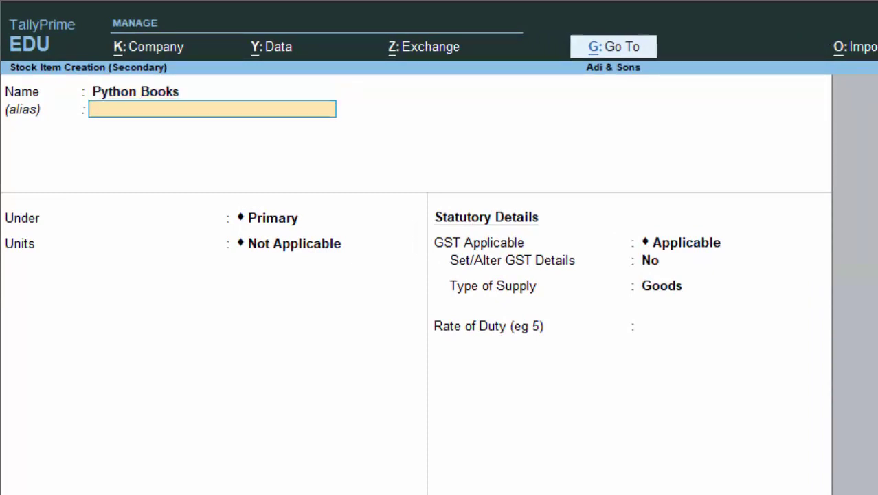
{"action": "key", "text": "Return"}
{"action": "key", "text": "Return"}
{"action": "key", "text": "Return"}
{"action": "key", "text": "Return"}
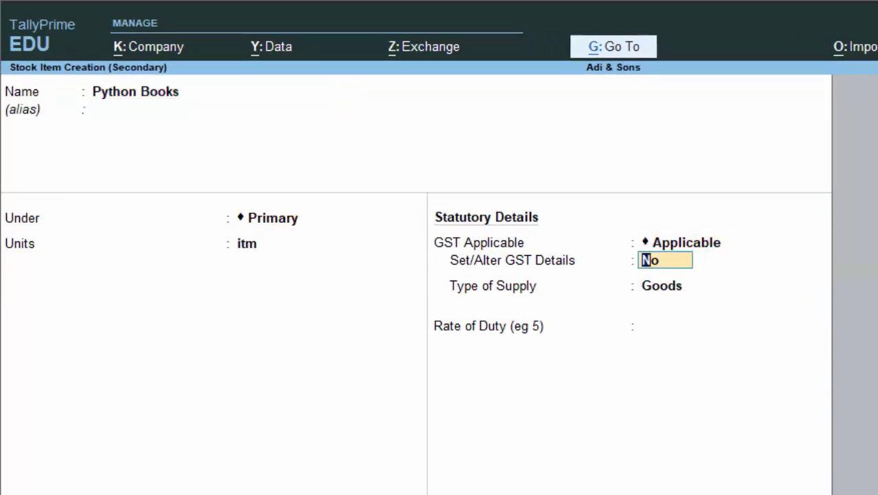
{"action": "type", "text": "y"}
{"action": "key", "text": "Return"}
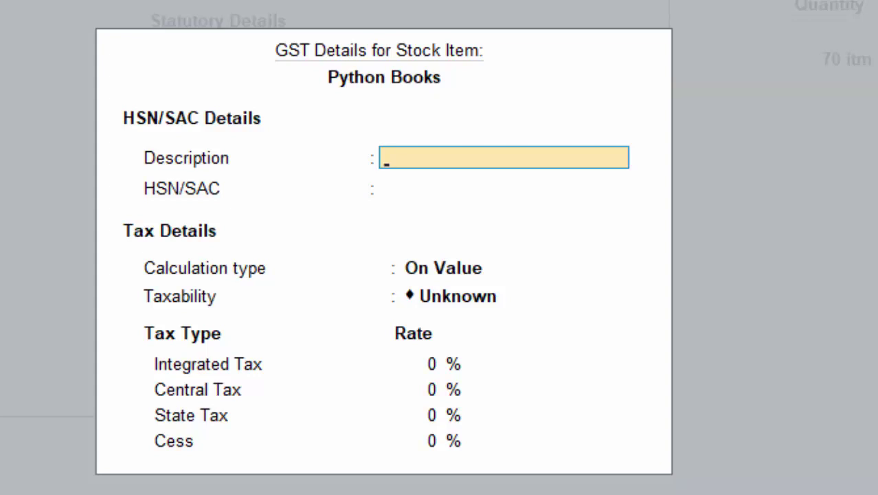
Describe it as 'Python Books', make it Taxable at 12% integrated tax (6% central/state), and save.
{"action": "type", "text": "Python"}
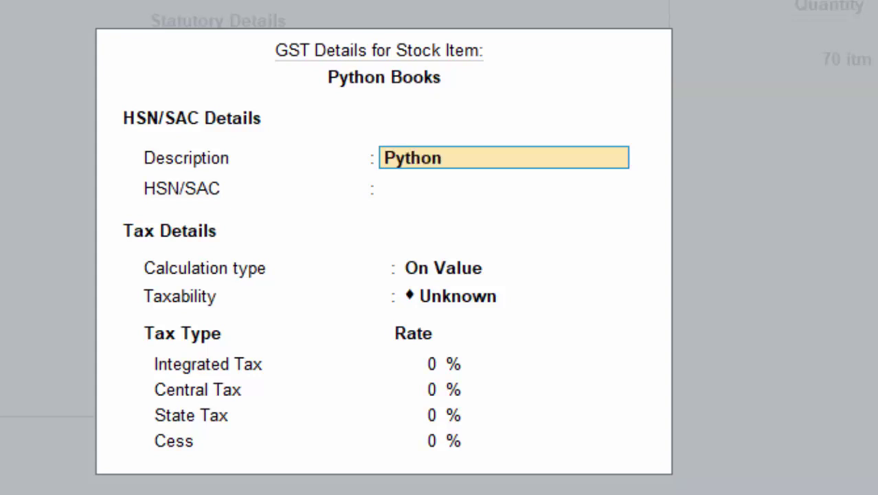
{"action": "type", "text": " Book"}
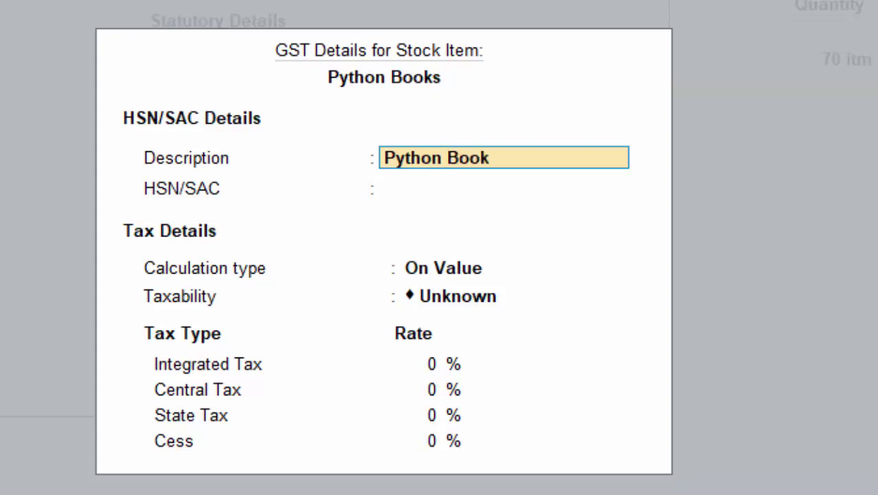
{"action": "type", "text": "s"}
{"action": "key", "text": "Return"}
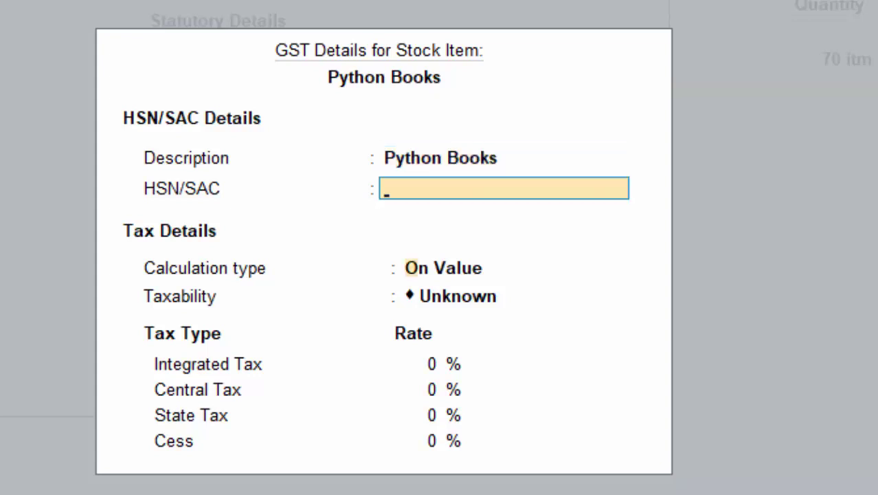
{"action": "key", "text": "Return"}
{"action": "key", "text": "Return"}
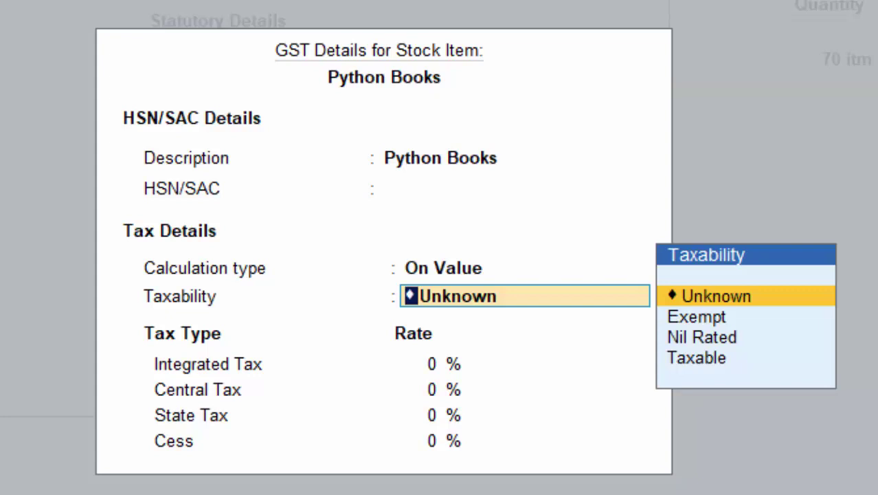
{"action": "key", "text": "Down"}
{"action": "key", "text": "Down"}
{"action": "key", "text": "Down"}
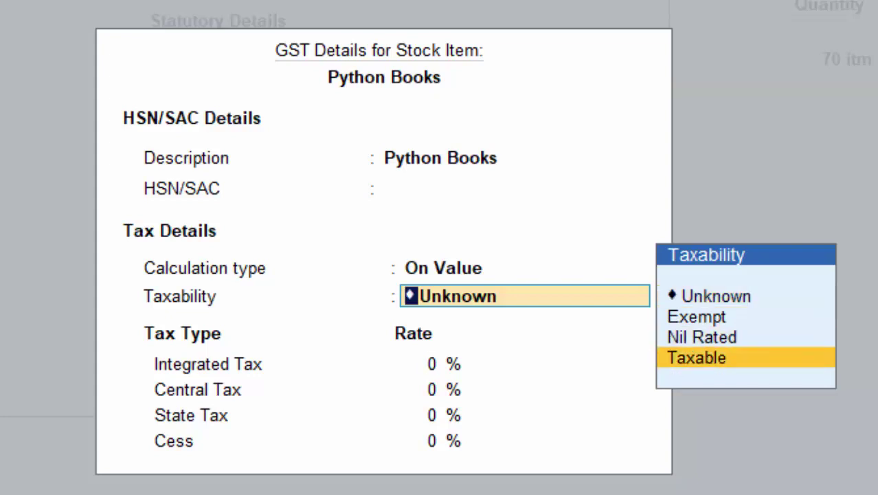
{"action": "key", "text": "Return"}
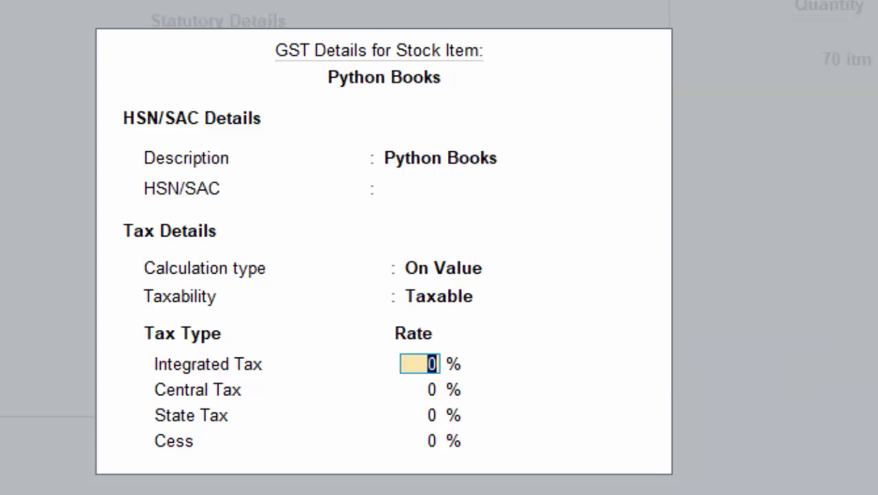
{"action": "type", "text": "12"}
{"action": "key", "text": "Return"}
{"action": "key", "text": "Return"}
{"action": "key", "text": "Return"}
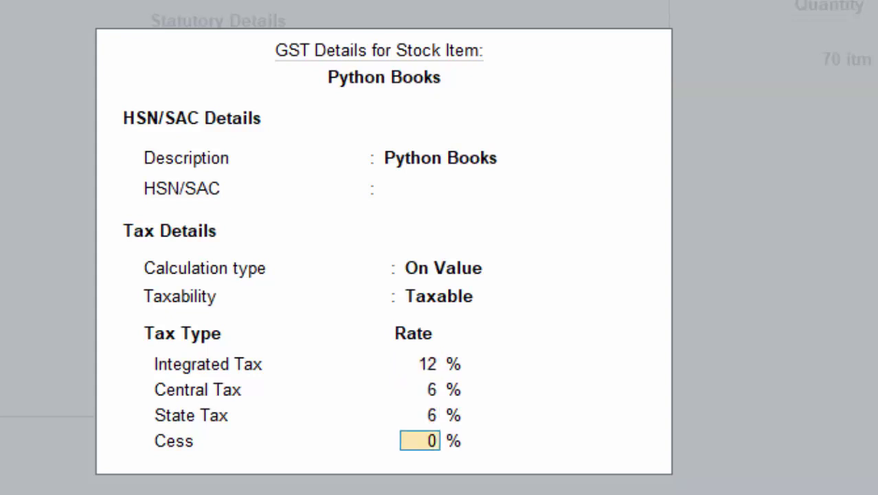
{"action": "key", "text": "Return"}
{"action": "key", "text": "Return"}
{"action": "key", "text": "Return"}
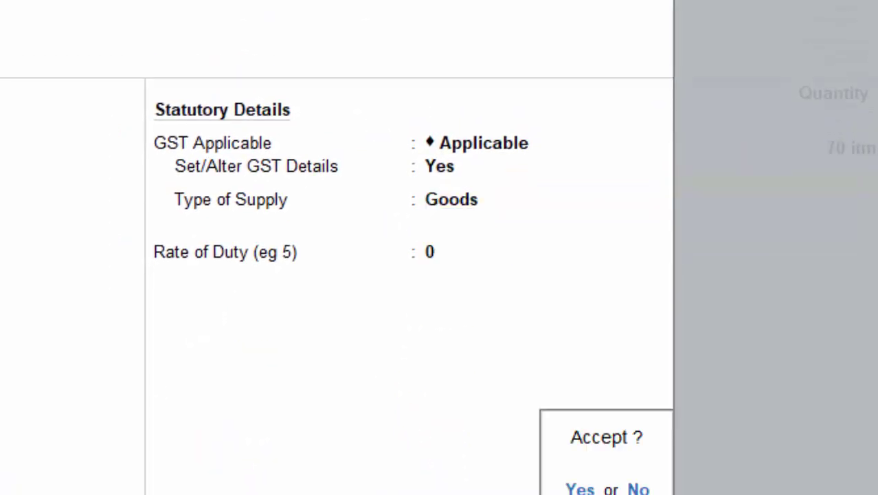
{"action": "key", "text": "Return"}
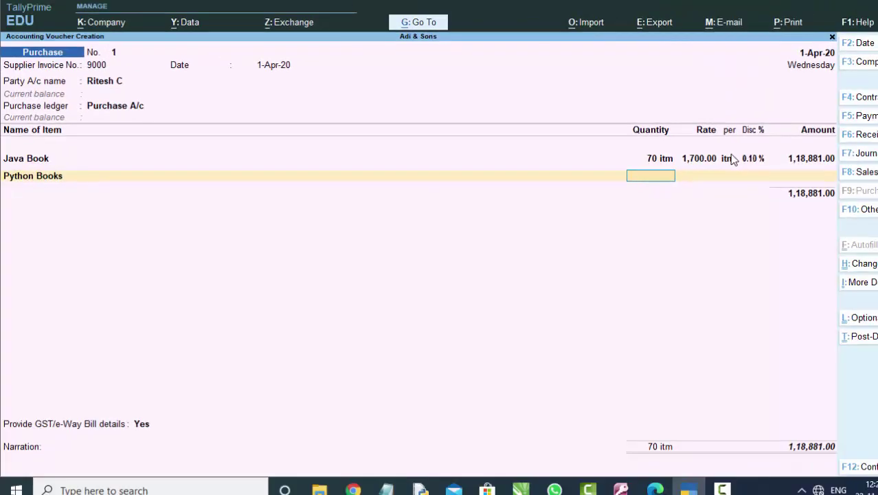
Enter 50 itm of Python Books at 1,200.00 with a 0.01% discount, amounting to 59,994.00.
{"action": "type", "text": "50"}
{"action": "key", "text": "Return"}
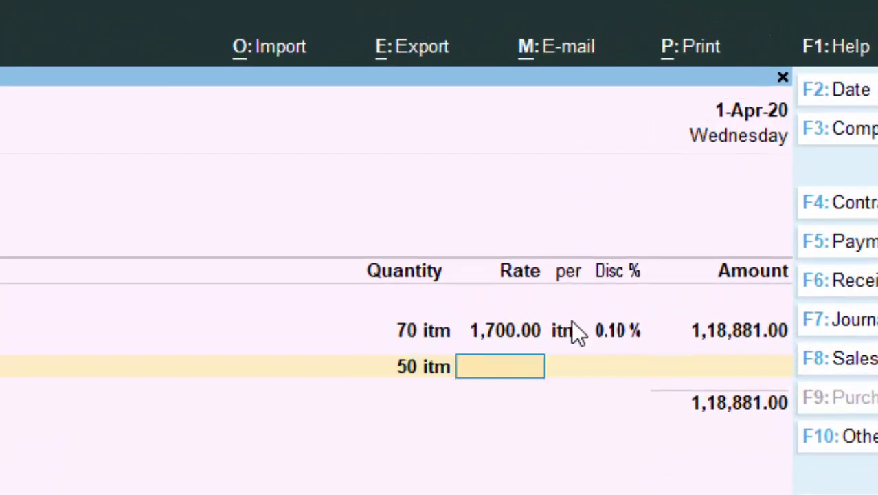
{"action": "type", "text": "1200"}
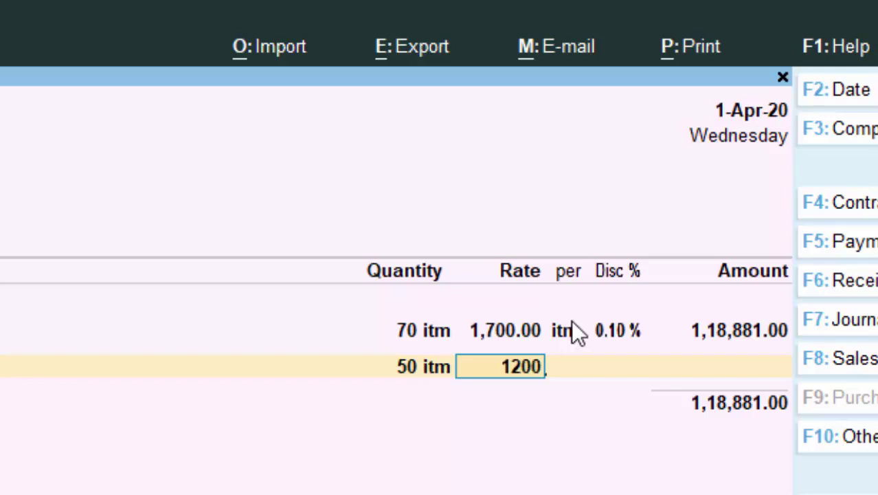
{"action": "key", "text": "Return"}
{"action": "key", "text": "Return"}
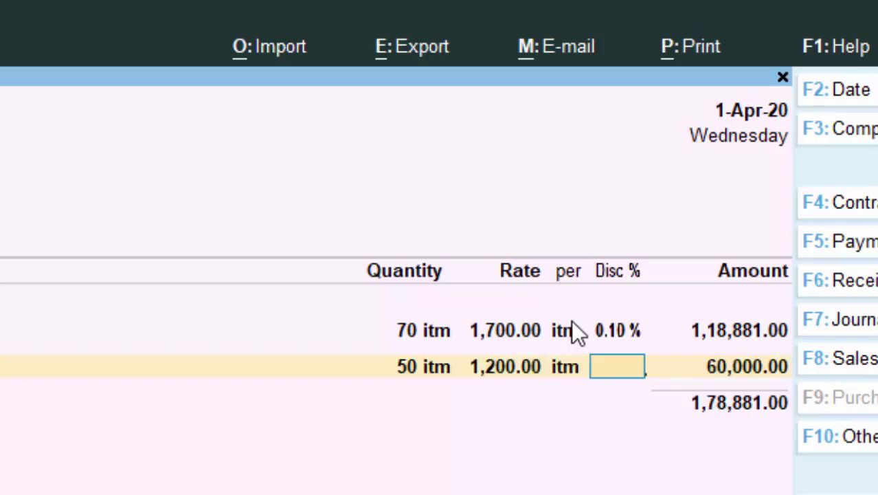
{"action": "type", "text": "."}
{"action": "type", "text": "01"}
{"action": "key", "text": "Return"}
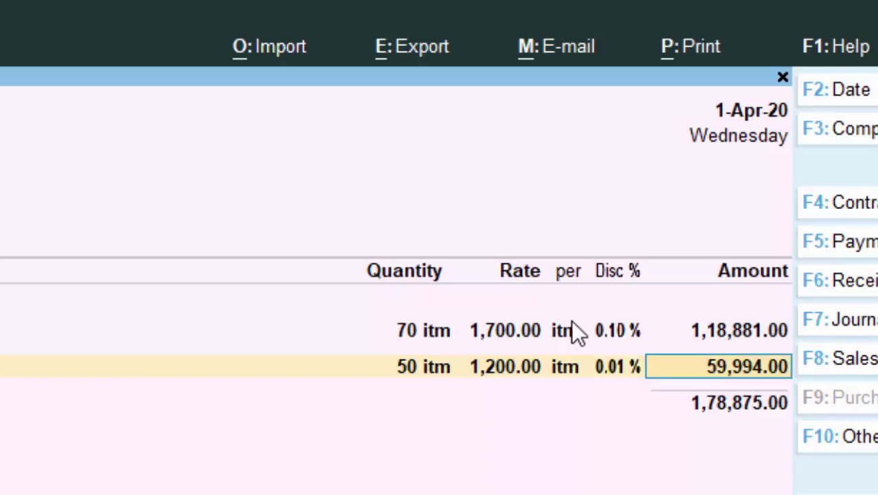
{"action": "key", "text": "Return"}
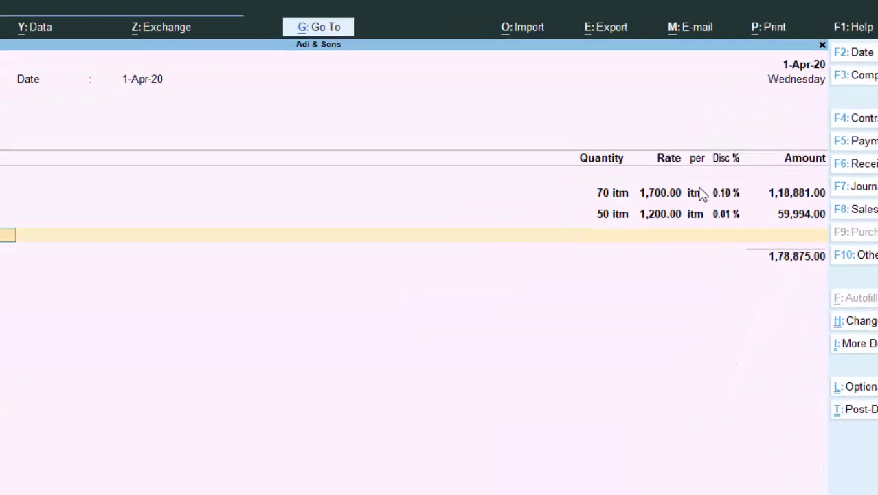
Start a new stock item named Microsoft Access under Primary in itm units, enabling GST details.
{"action": "key", "text": "alt+c"}
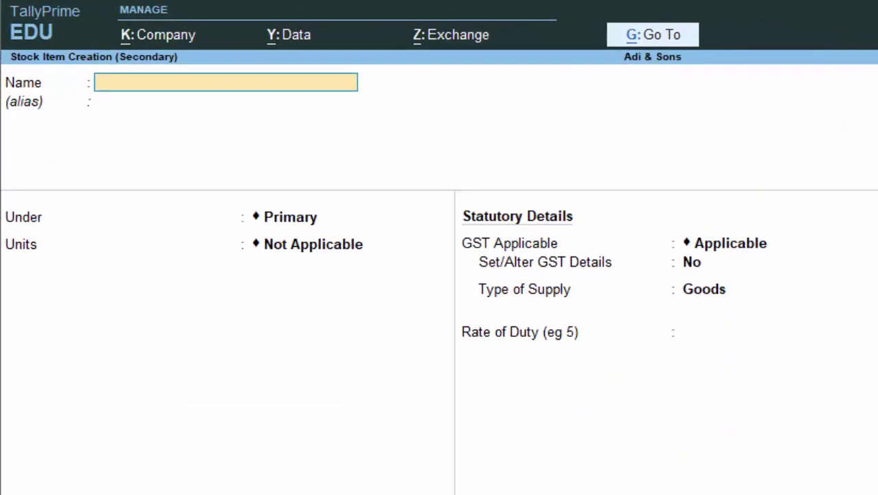
{"action": "type", "text": "Mi"}
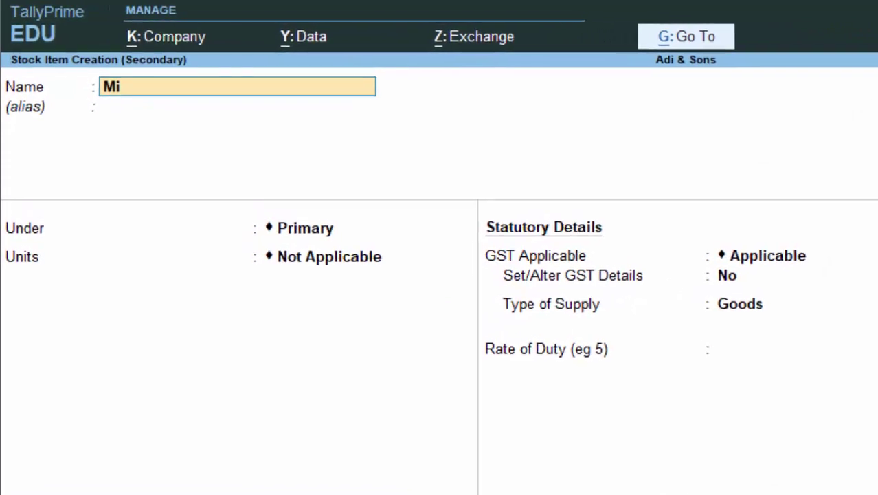
{"action": "type", "text": "croso"}
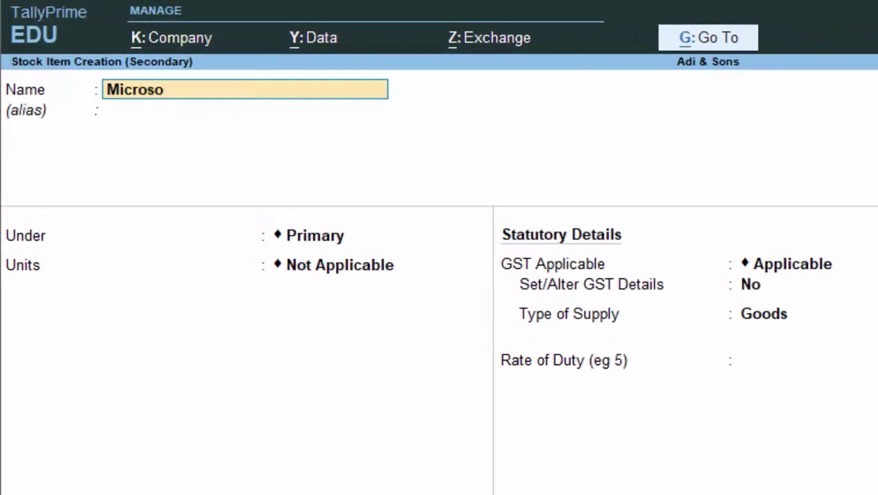
{"action": "type", "text": "ft Ac"}
{"action": "type", "text": "cess"}
{"action": "key", "text": "Return"}
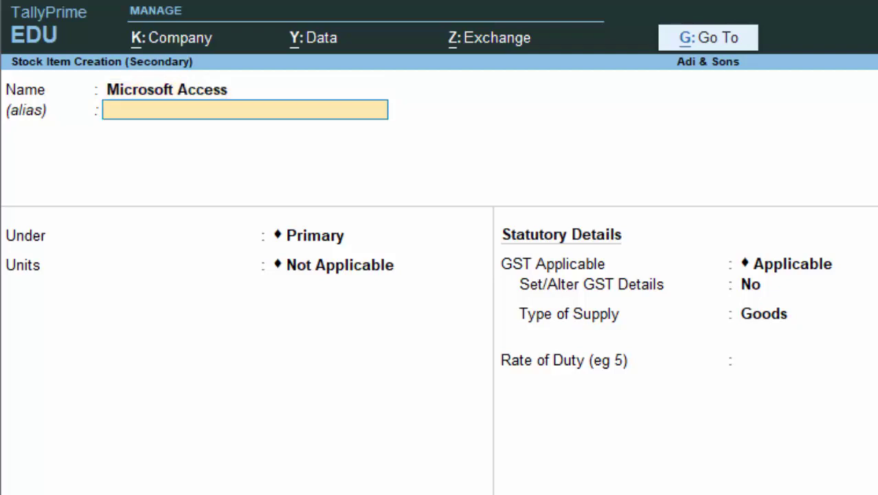
{"action": "key", "text": "Return"}
{"action": "key", "text": "Return"}
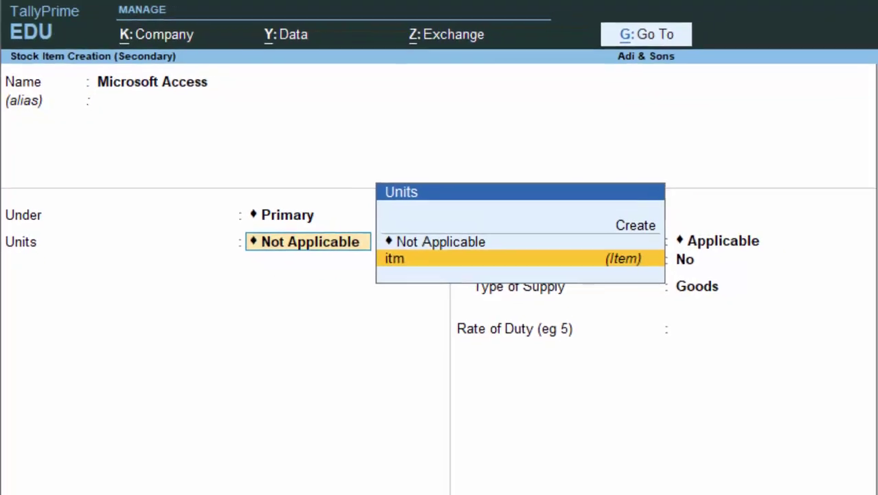
{"action": "key", "text": "Return"}
{"action": "key", "text": "Return"}
{"action": "type", "text": "y"}
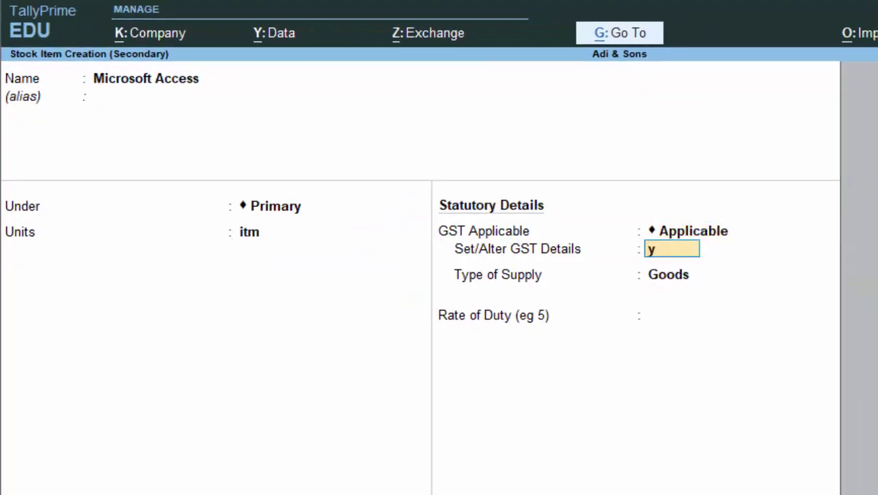
{"action": "key", "text": "Return"}
Describe it as 'Ms Access', make it Taxable at 12% integrated tax (6% central/state), and save.
{"action": "type", "text": "M"}
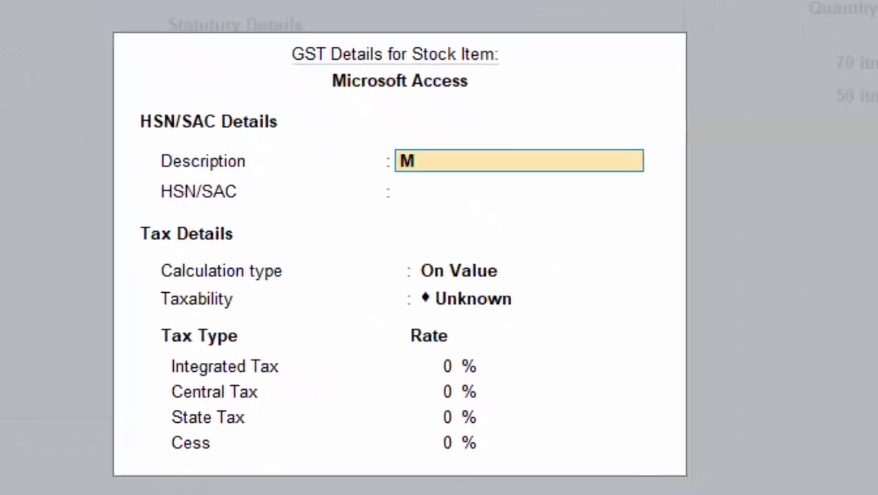
{"action": "type", "text": "s Ac"}
{"action": "type", "text": "cess"}
{"action": "key", "text": "Return"}
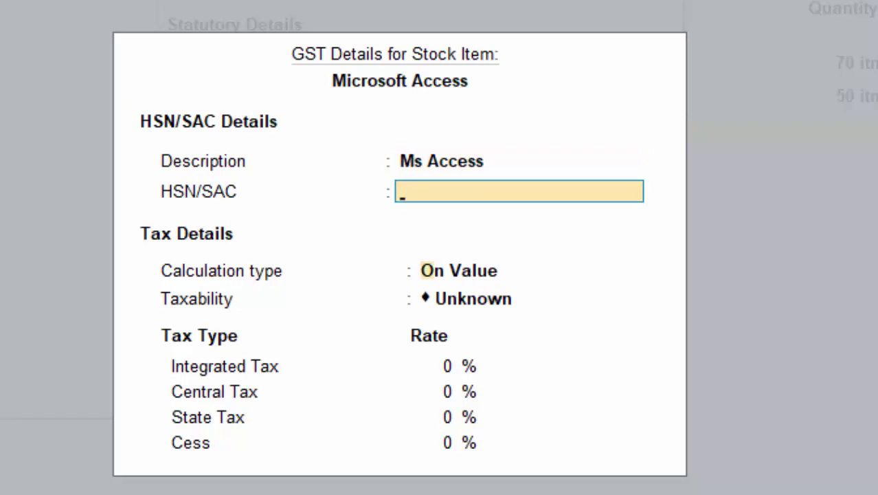
{"action": "key", "text": "Return"}
{"action": "key", "text": "Return"}
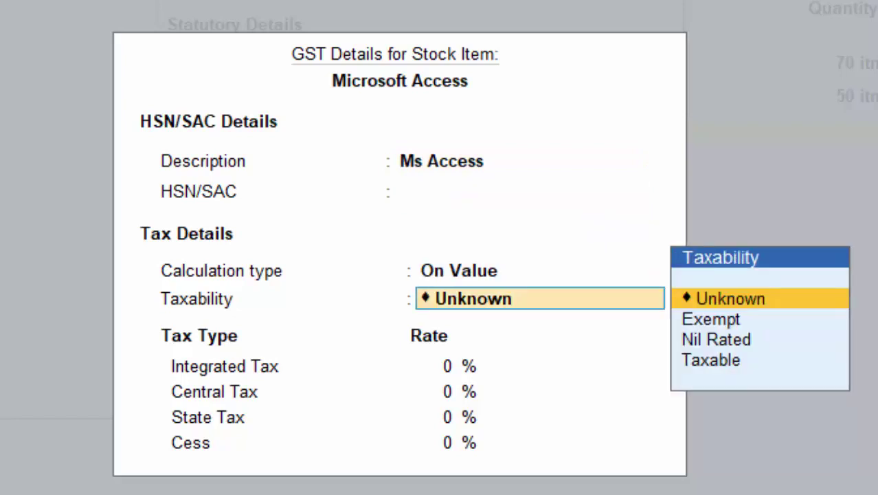
{"action": "key", "text": "Down"}
{"action": "key", "text": "Down"}
{"action": "key", "text": "Down"}
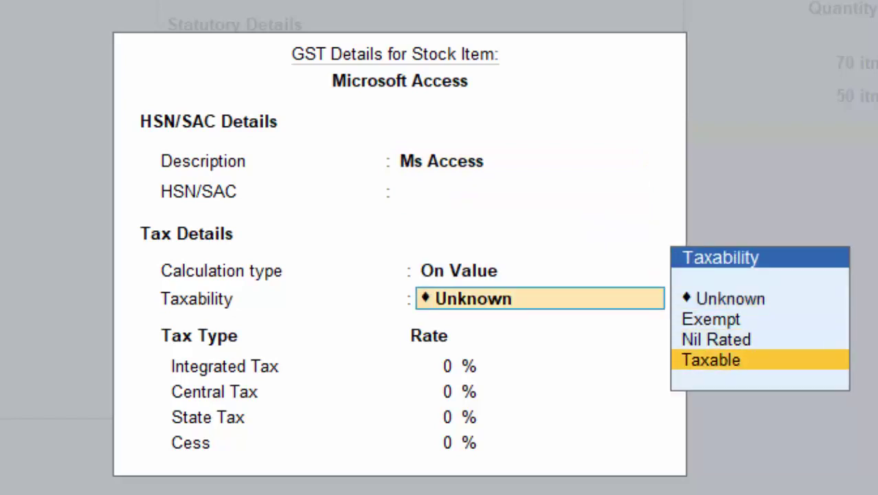
{"action": "key", "text": "Return"}
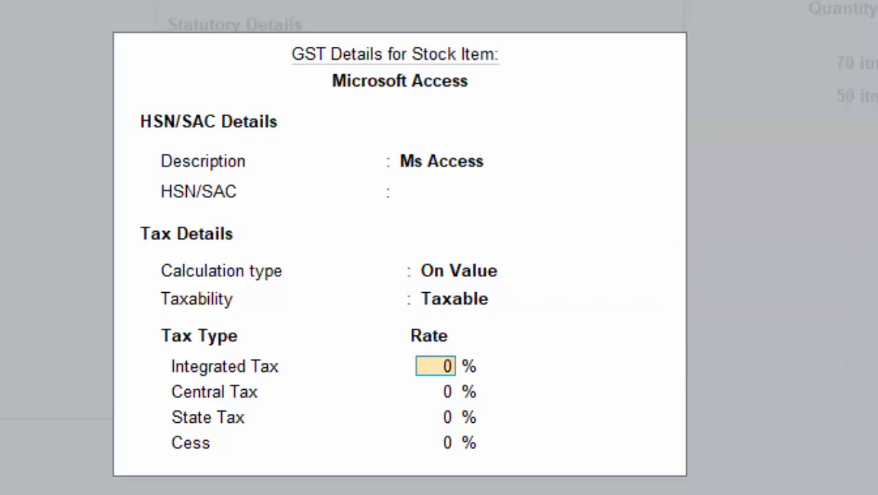
{"action": "type", "text": "12"}
{"action": "key", "text": "Return"}
{"action": "key", "text": "Return"}
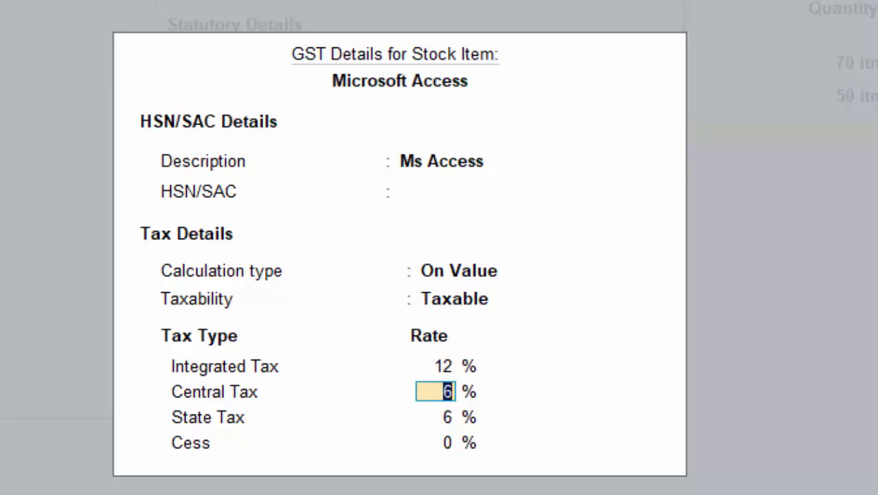
{"action": "key", "text": "Return"}
{"action": "key", "text": "Return"}
{"action": "key", "text": "Return"}
{"action": "key", "text": "Return"}
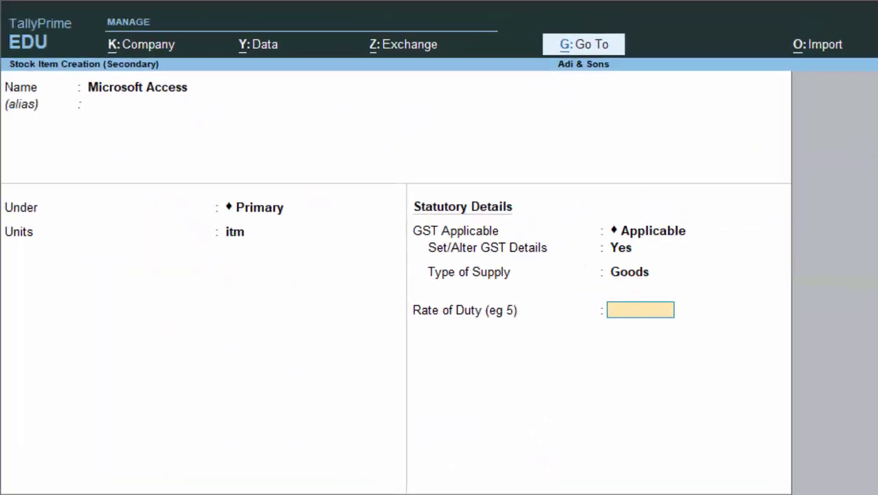
{"action": "key", "text": "Return"}
{"action": "key", "text": "Return"}
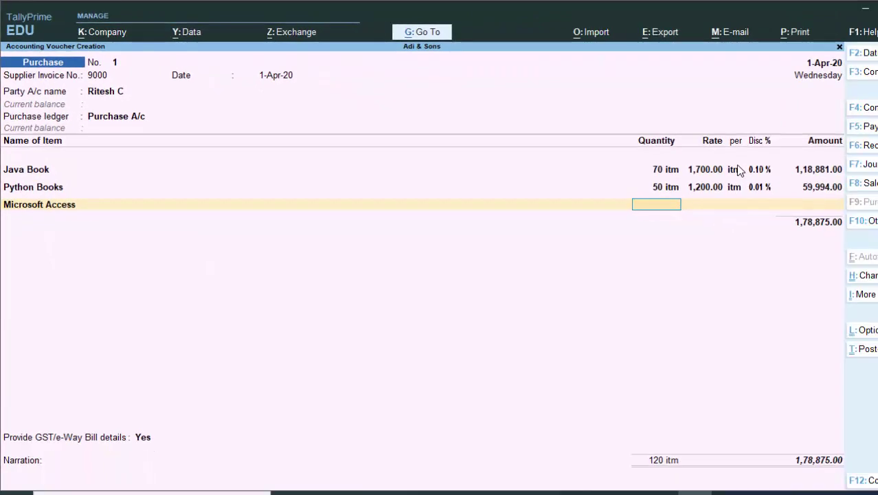
Enter 70 itm of Microsoft Access at 890.00 with a 0.10% discount, amounting to 62,237.70.
{"action": "type", "text": "70"}
{"action": "key", "text": "Return"}
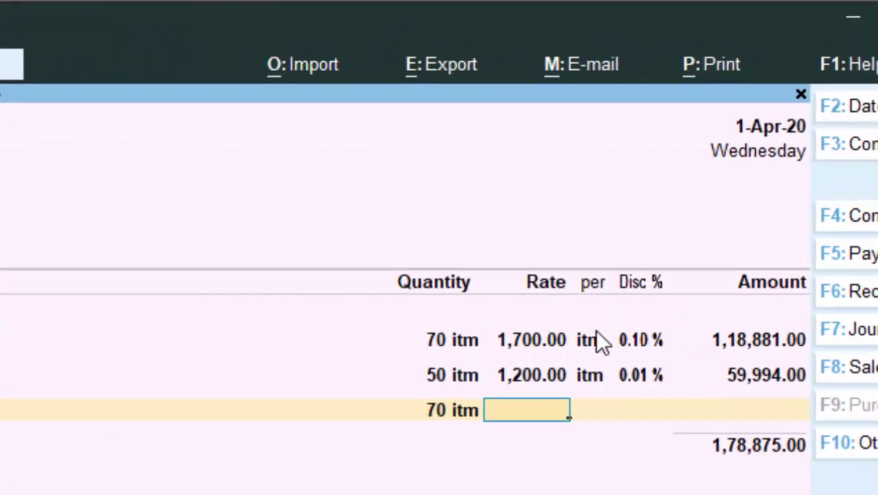
{"action": "type", "text": "8"}
{"action": "type", "text": "90"}
{"action": "key", "text": "Return"}
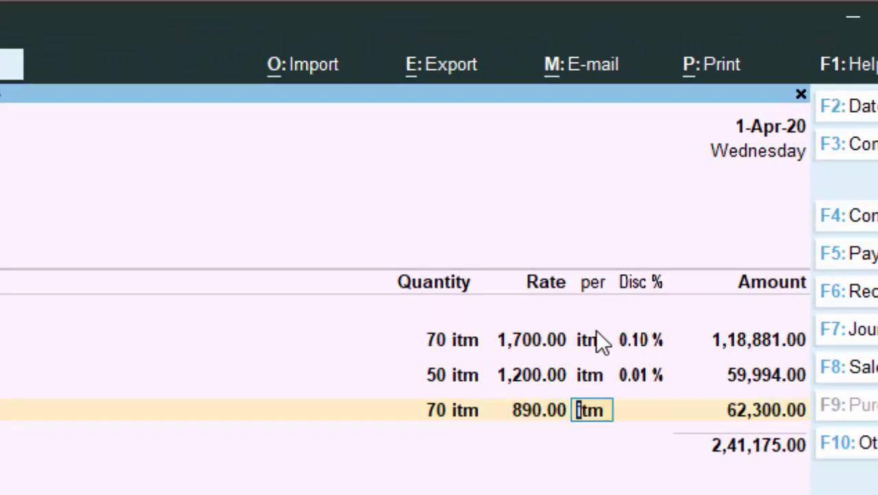
{"action": "key", "text": "Return"}
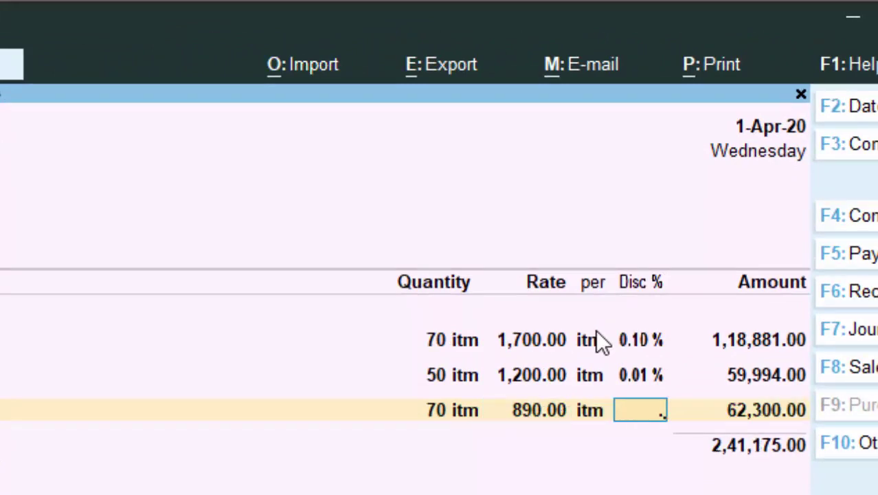
{"action": "type", "text": ".1"}
{"action": "key", "text": "Return"}
{"action": "key", "text": "Return"}
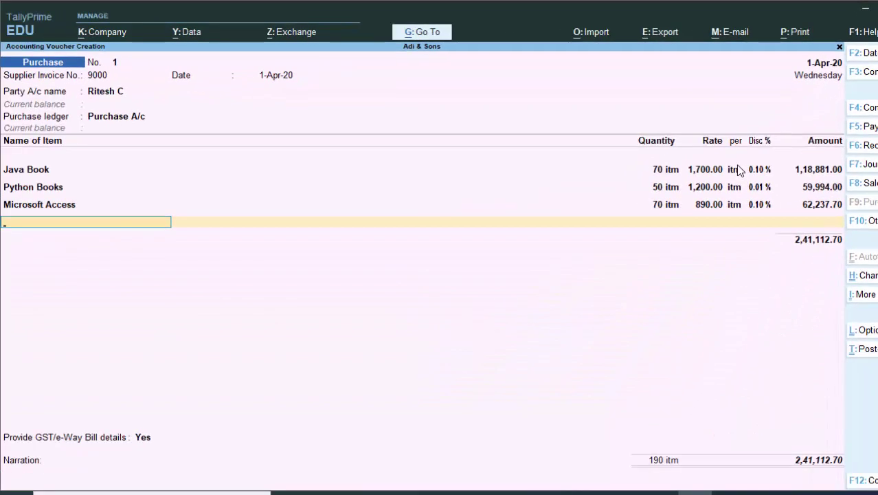
{"action": "key", "text": "alt+c"}
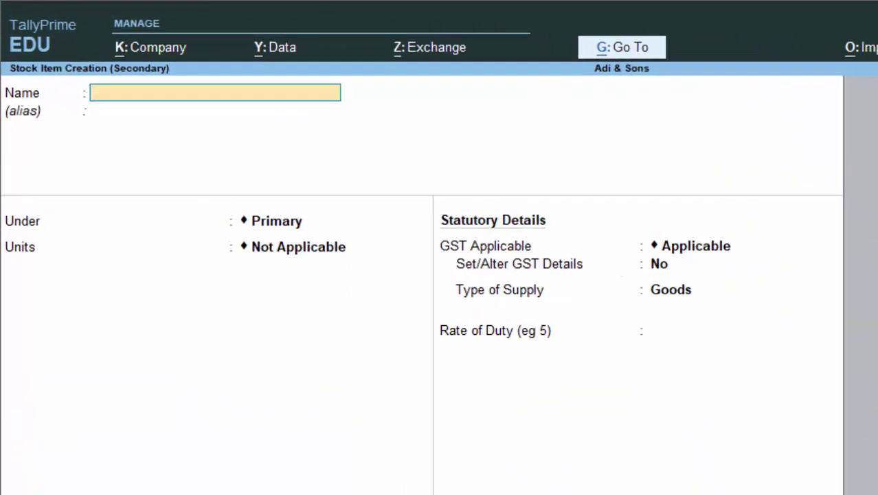
Name the new stock item 'Tally Prime 1.0' with itm units and GST details enabled.
{"action": "type", "text": "Tally"}
{"action": "type", "text": " Pr"}
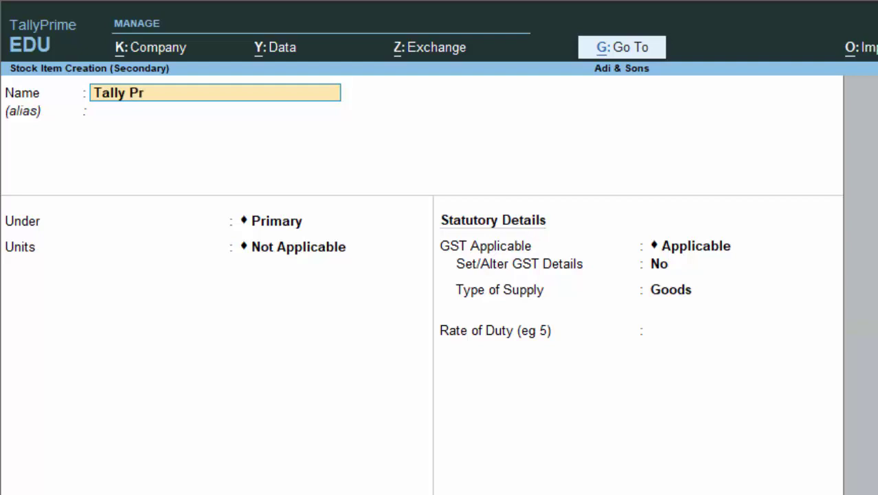
{"action": "type", "text": "ime 1."}
{"action": "type", "text": "0"}
{"action": "key", "text": "Return"}
{"action": "key", "text": "Return"}
{"action": "key", "text": "Return"}
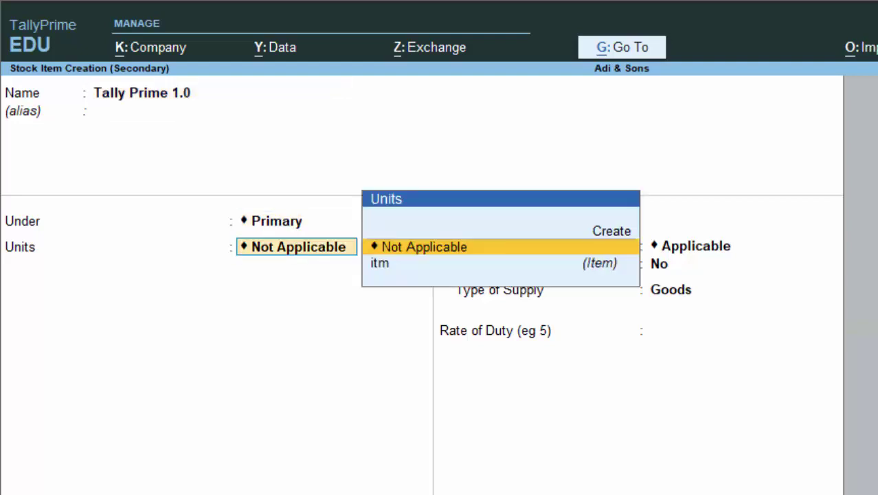
{"action": "key", "text": "Down"}
{"action": "key", "text": "Return"}
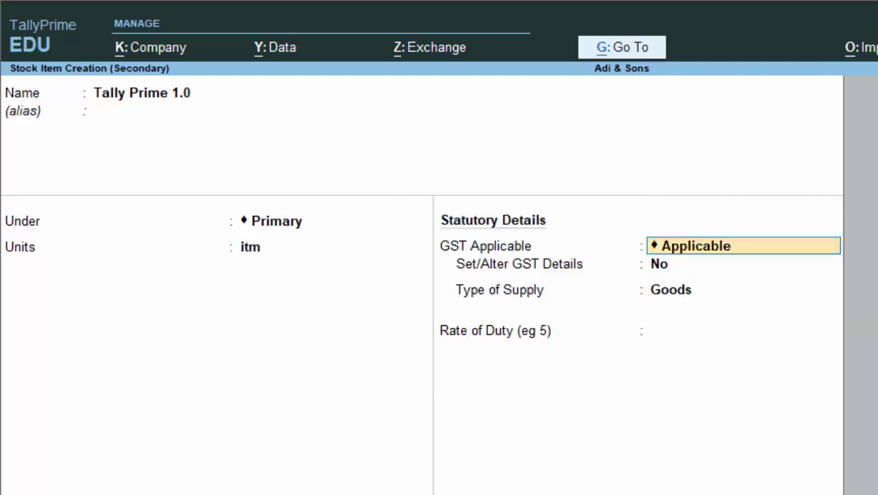
{"action": "key", "text": "Return"}
{"action": "type", "text": "y"}
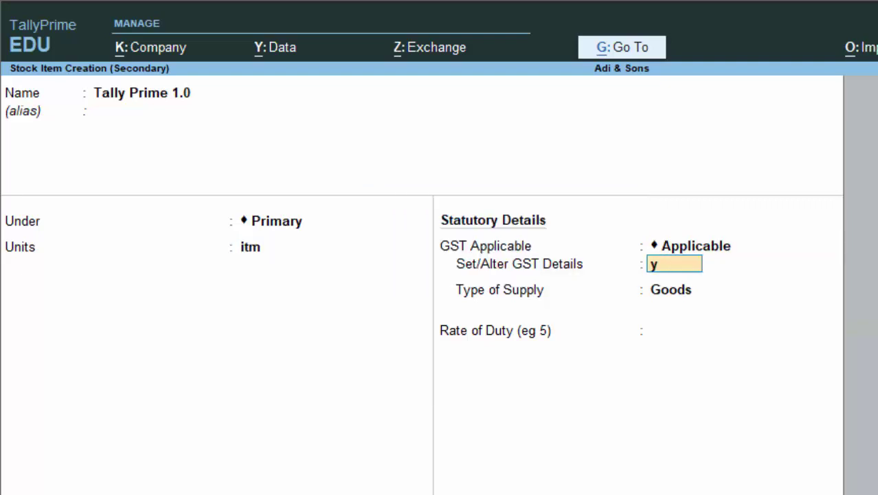
{"action": "key", "text": "Return"}
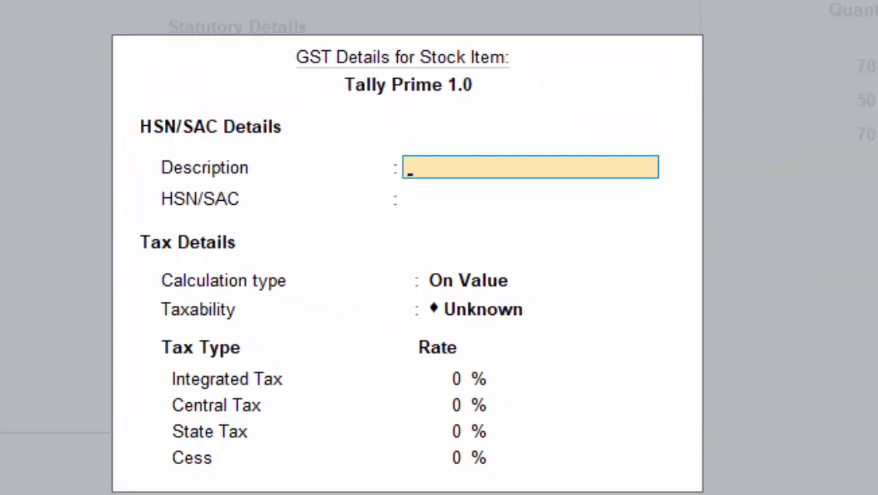
Describe it as 'Tally Prime Book', mark it Taxable, and set 21% integrated tax (10.50% central/state).
{"action": "type", "text": "Tally"}
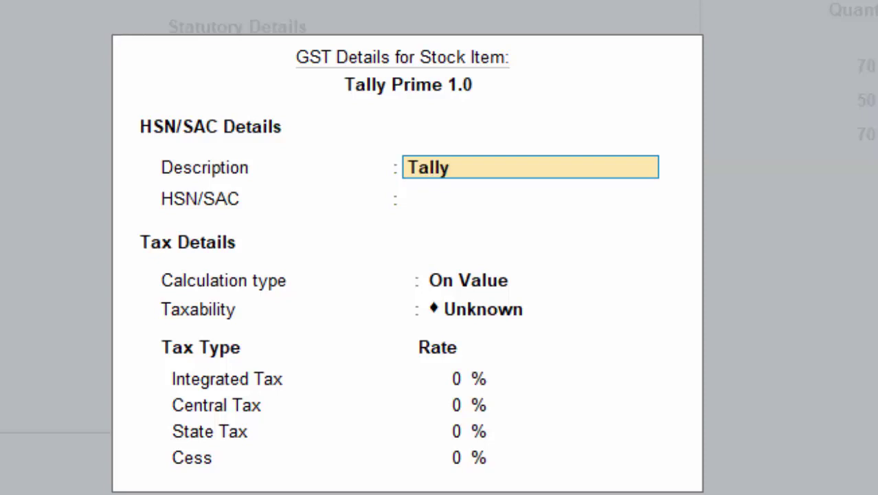
{"action": "type", "text": " Pri"}
{"action": "type", "text": "me Boo"}
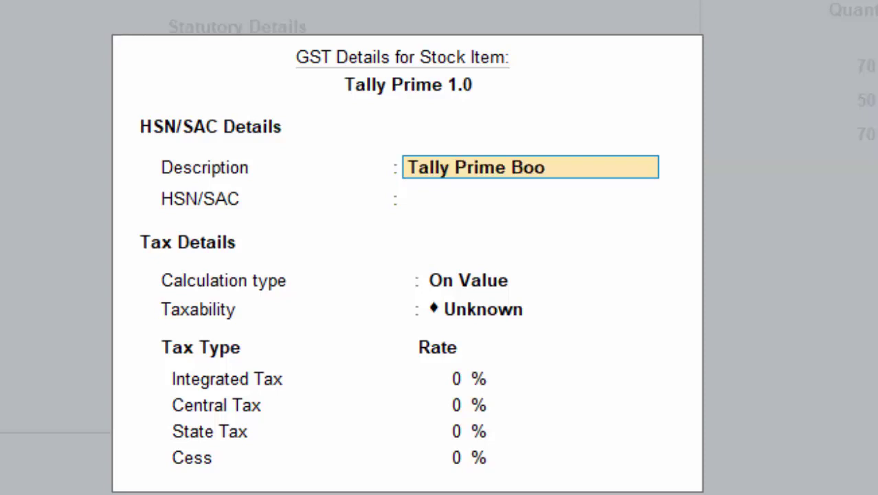
{"action": "type", "text": "k"}
{"action": "key", "text": "Return"}
{"action": "key", "text": "Return"}
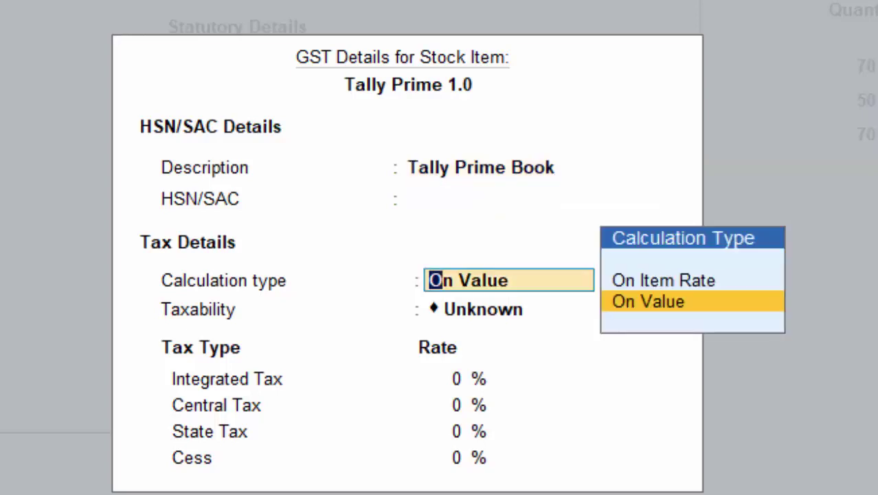
{"action": "key", "text": "Return"}
{"action": "key", "text": "Down"}
{"action": "key", "text": "Down"}
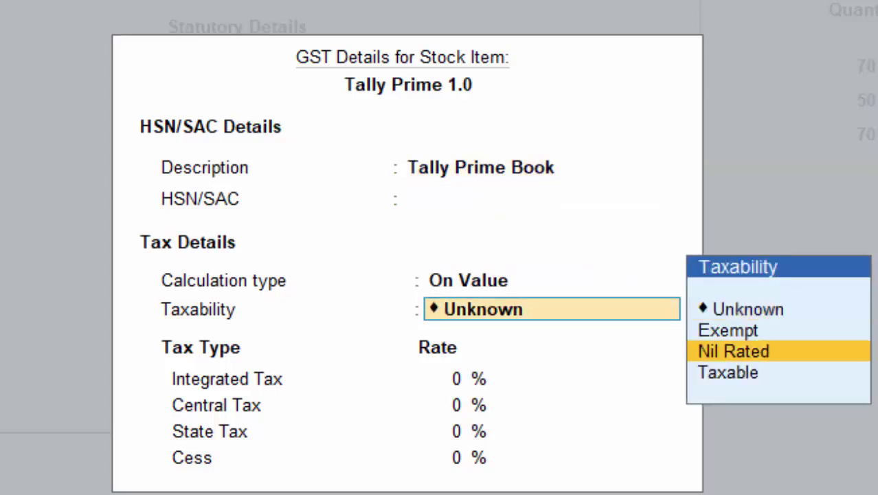
{"action": "key", "text": "Down"}
{"action": "key", "text": "Return"}
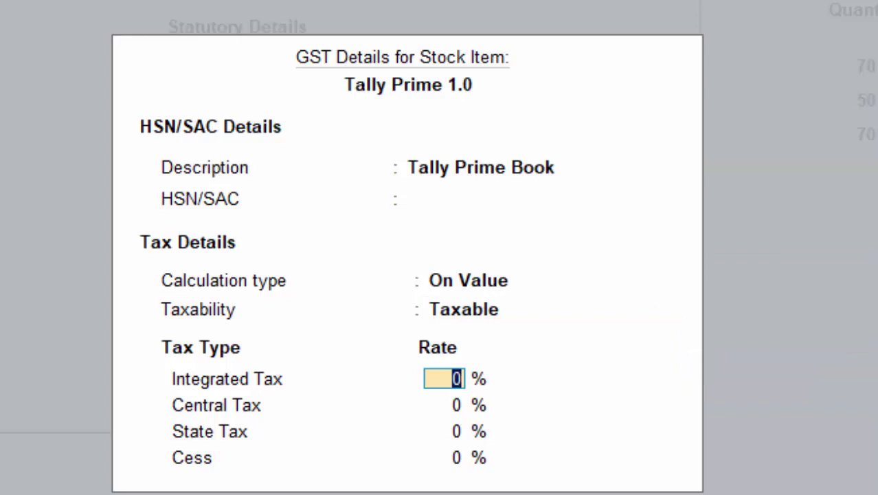
{"action": "type", "text": "1"}
{"action": "key", "text": "BackSpace"}
{"action": "type", "text": "2"}
{"action": "type", "text": "1"}
{"action": "key", "text": "Return"}
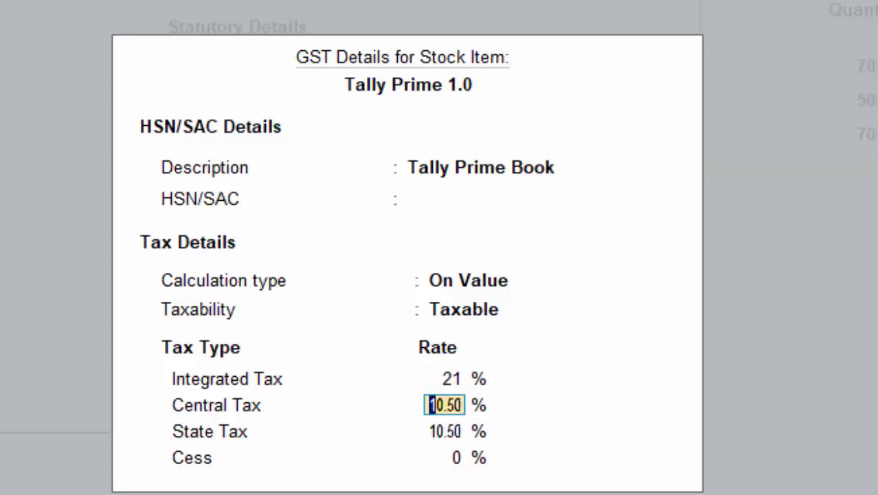
{"action": "key", "text": "Return"}
{"action": "key", "text": "Return"}
{"action": "key", "text": "Return"}
{"action": "key", "text": "Return"}
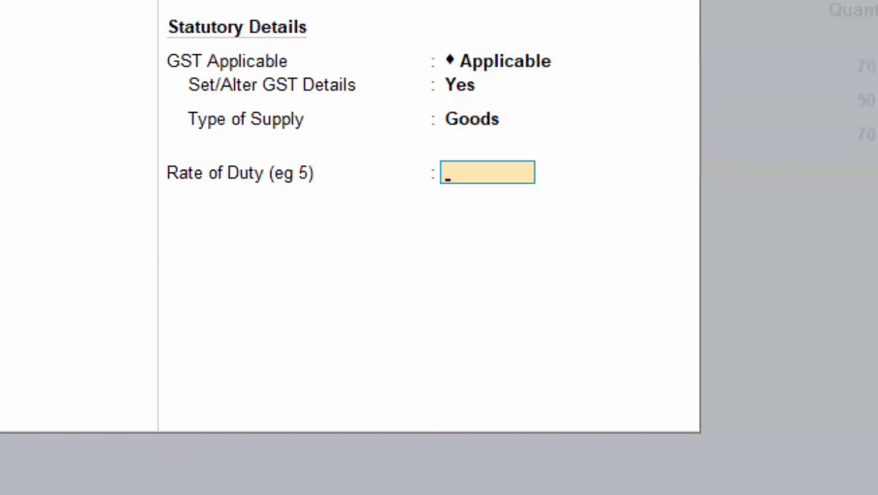
{"action": "key", "text": "Return"}
{"action": "key", "text": "Return"}
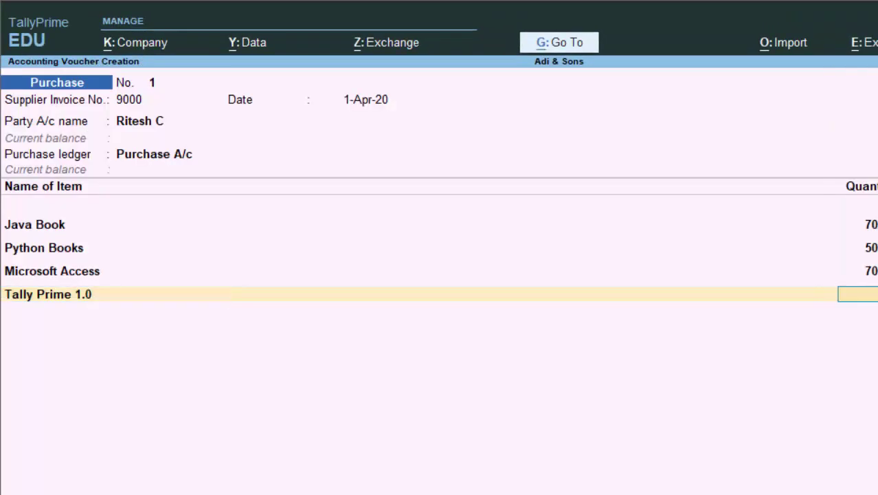
Enter 60 itm of Tally Prime 1.0 at 1,100.00 with 0.20% discount (65,868.00), then end the item list.
{"action": "type", "text": "60"}
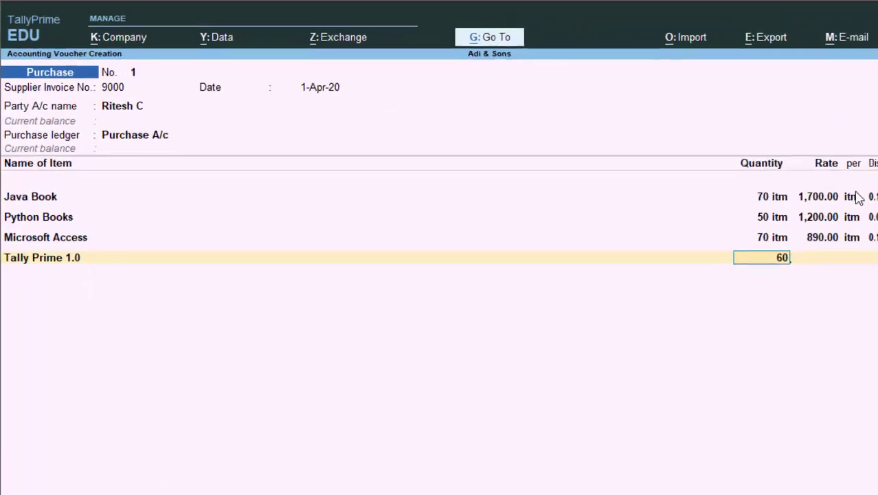
{"action": "key", "text": "Return"}
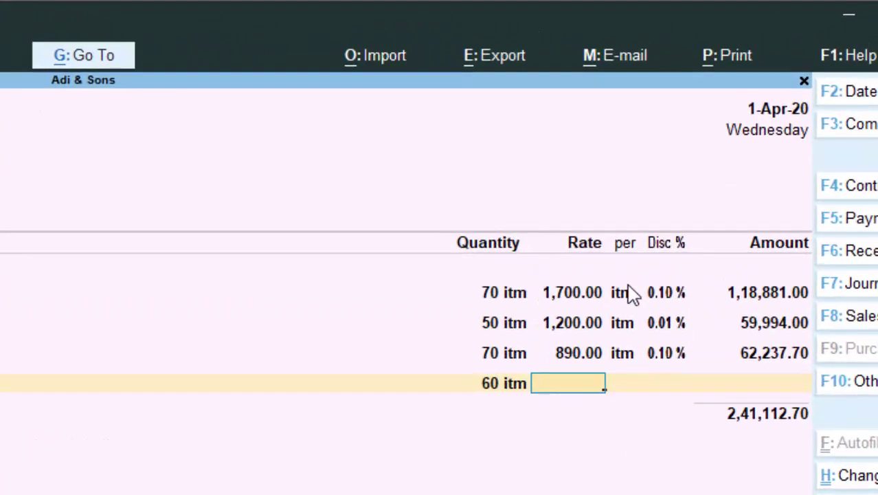
{"action": "type", "text": "1,1"}
{"action": "type", "text": "00."}
{"action": "type", "text": "00"}
{"action": "key", "text": "Return"}
{"action": "key", "text": "Return"}
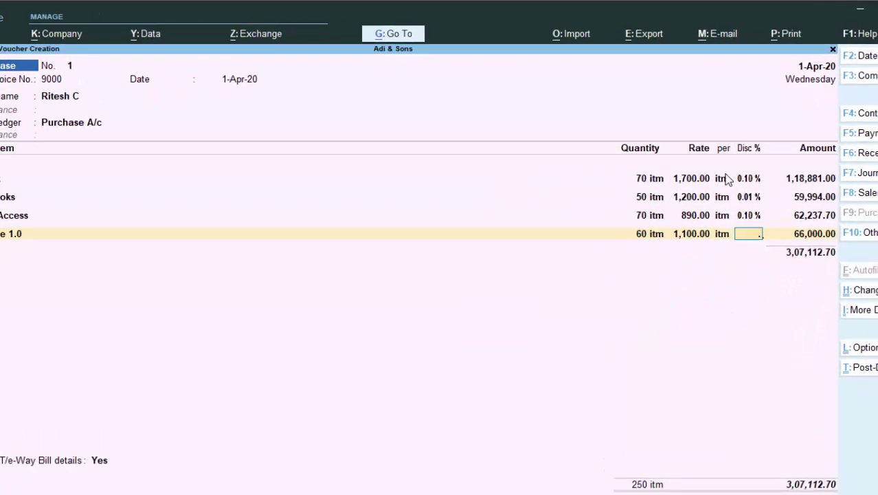
{"action": "type", "text": "20"}
{"action": "key", "text": "Return"}
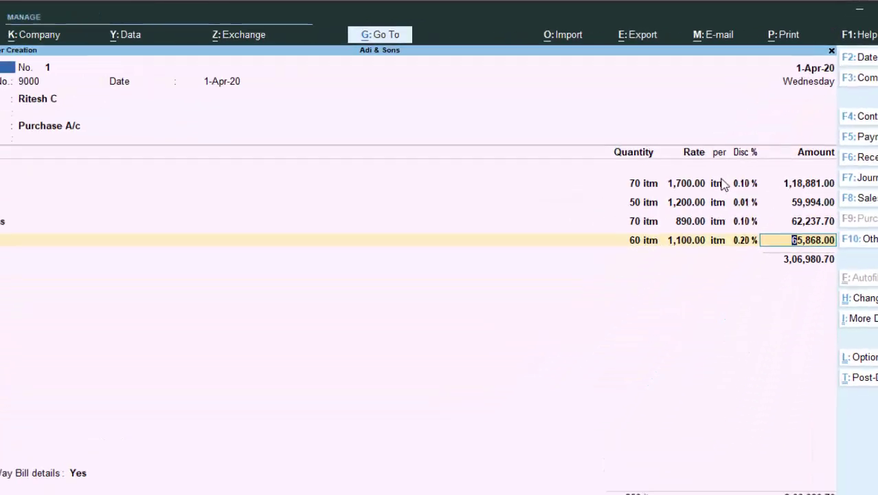
{"action": "key", "text": "Return"}
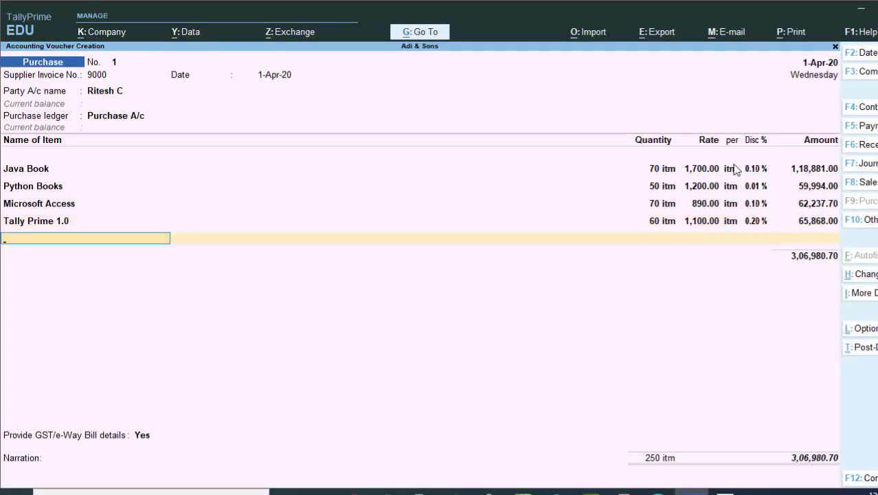
{"action": "key", "text": "Return"}
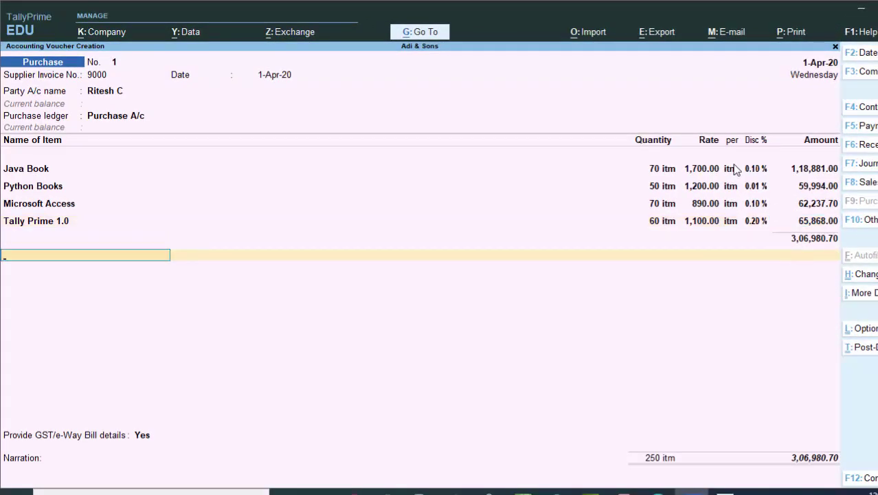
{"action": "key", "text": "Return"}
{"action": "key", "text": "Return"}
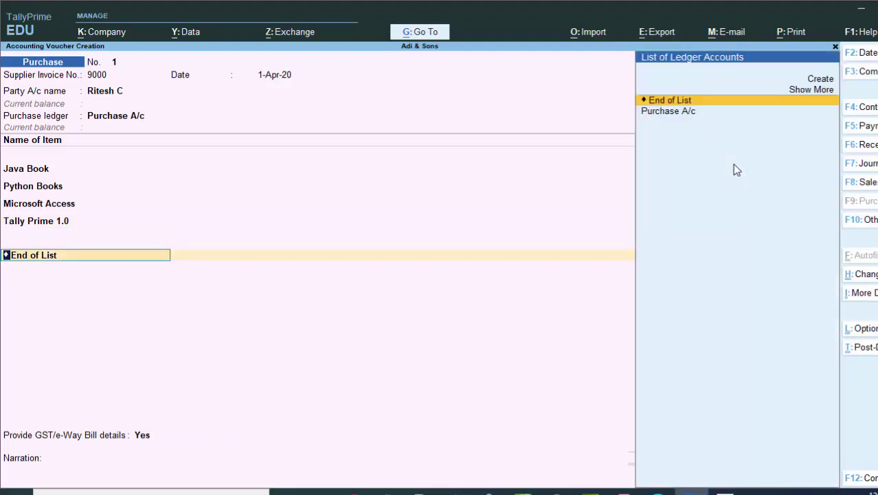
Create a new ledger named Igst under the Duties & Taxes group.
{"action": "key", "text": "alt"}
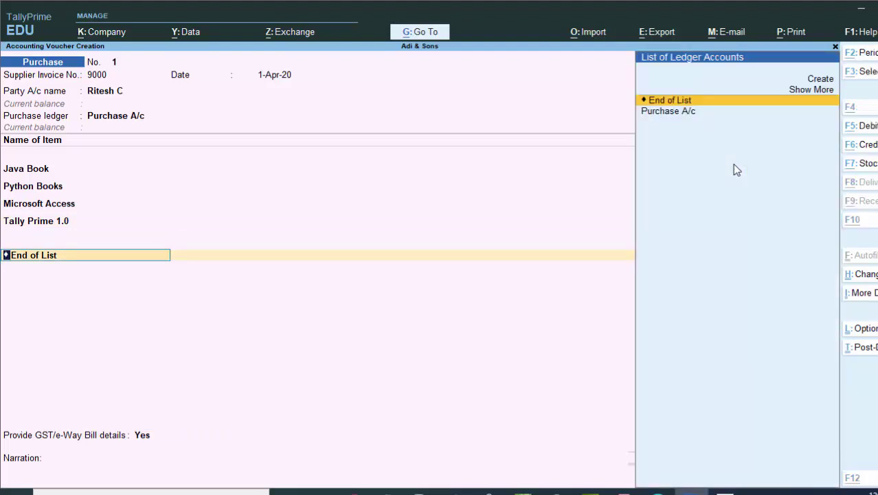
{"action": "key", "text": "alt+c"}
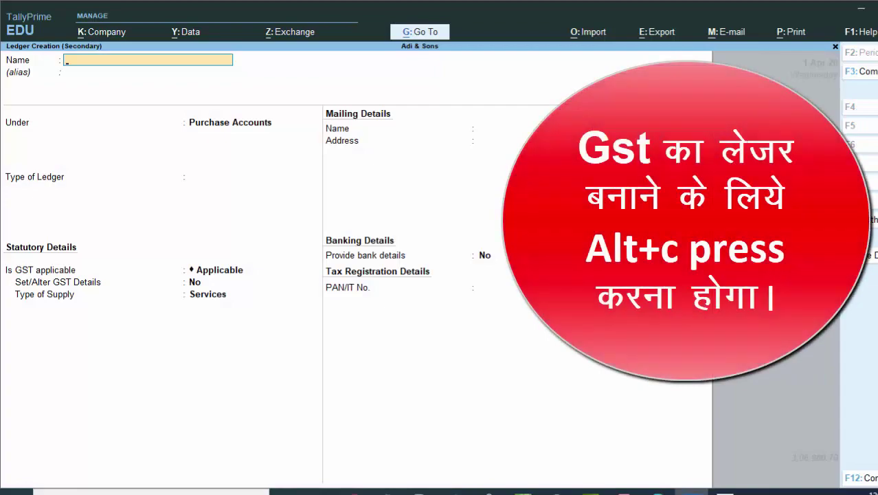
{"action": "type", "text": "Igst"}
{"action": "key", "text": "Return"}
{"action": "key", "text": "Return"}
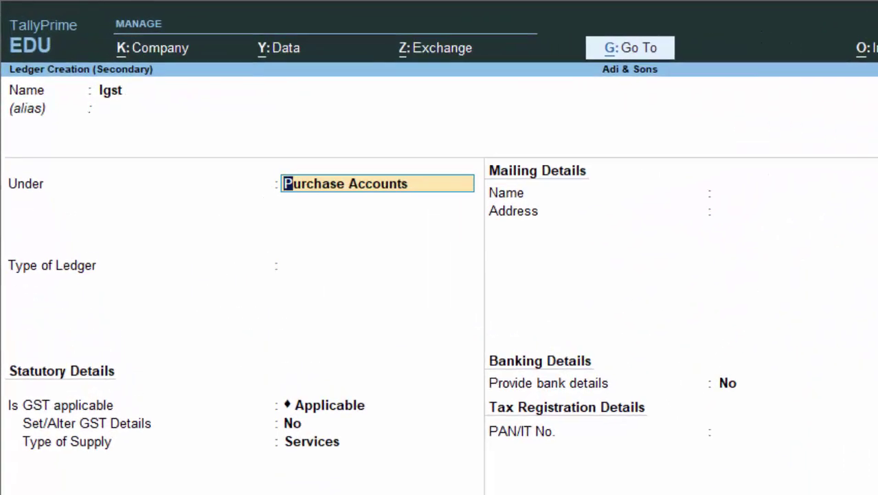
{"action": "type", "text": "D"}
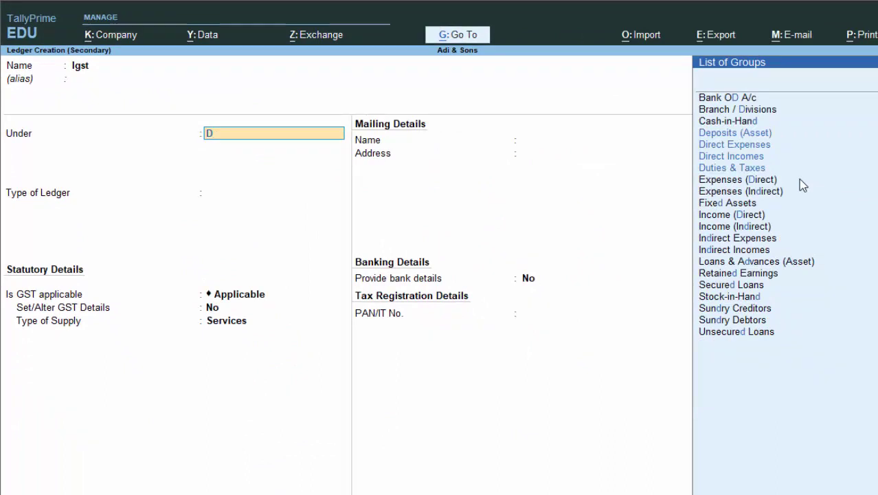
{"action": "key", "text": "Down"}
{"action": "key", "text": "Down"}
{"action": "key", "text": "Down"}
{"action": "key", "text": "Down"}
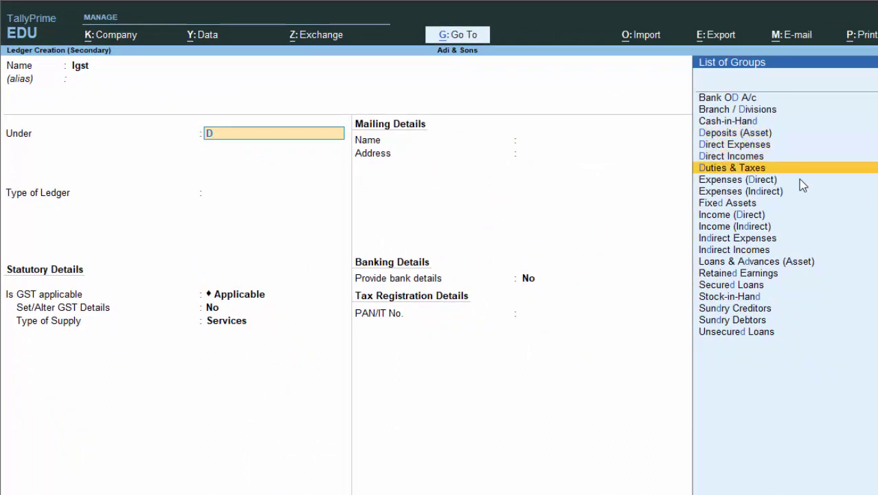
{"action": "key", "text": "Return"}
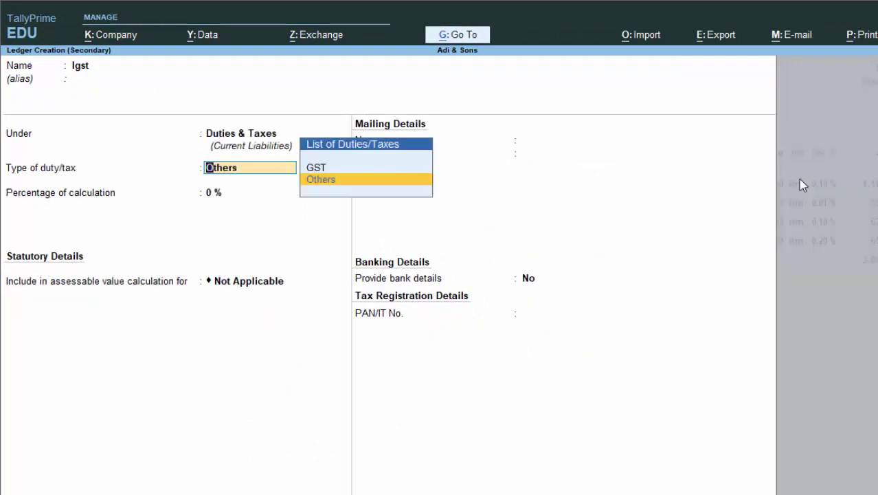
Set Igst to GST duty, Integrated Tax type, 0% calculation, with Normal Rounding and limit 0.
{"action": "key", "text": "Up"}
{"action": "key", "text": "Return"}
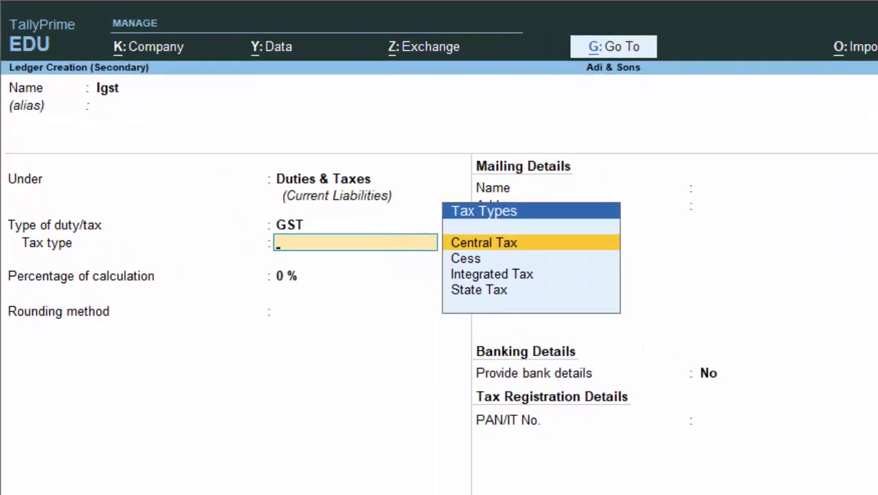
{"action": "key", "text": "Down"}
{"action": "key", "text": "Down"}
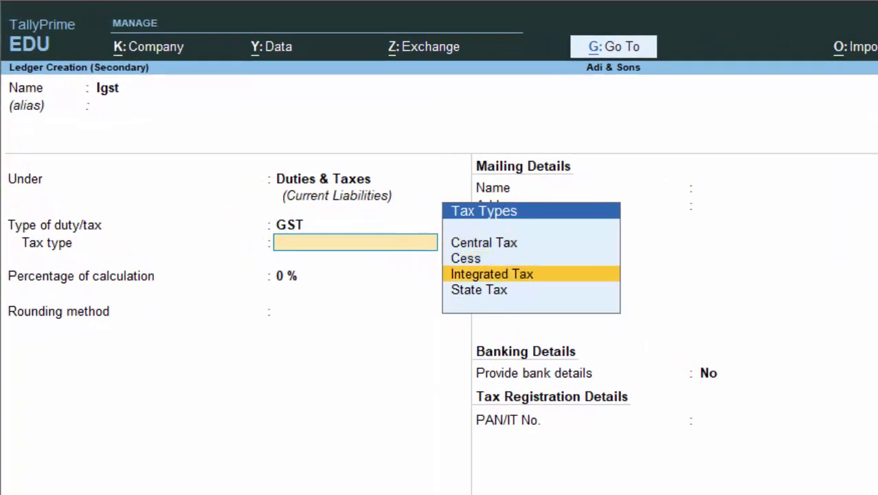
{"action": "key", "text": "Return"}
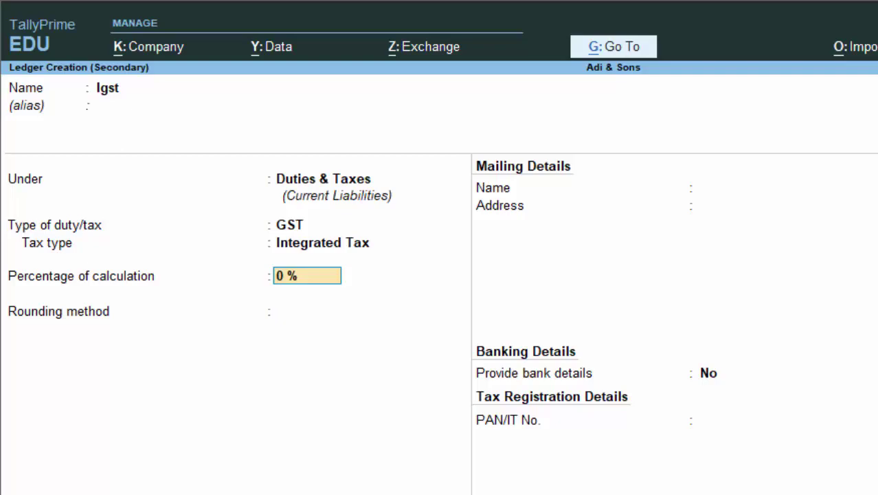
{"action": "key", "text": "Return"}
{"action": "key", "text": "Down"}
{"action": "key", "text": "Down"}
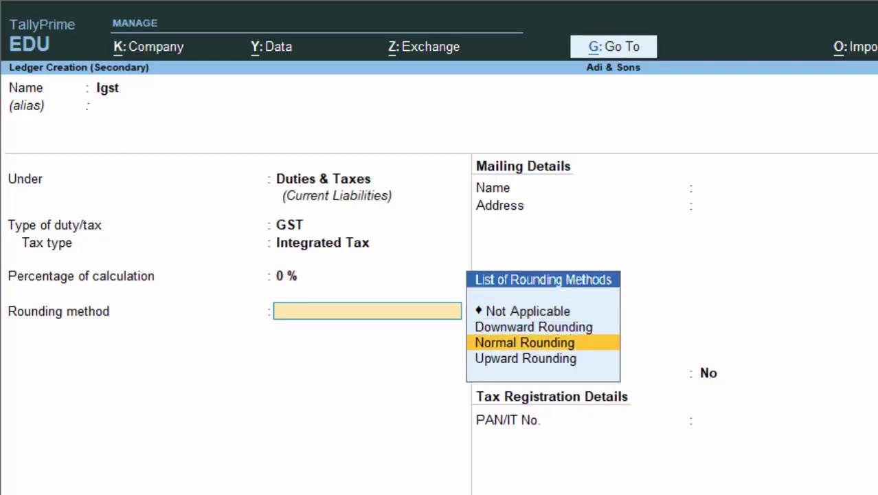
{"action": "key", "text": "Return"}
{"action": "key", "text": "Return"}
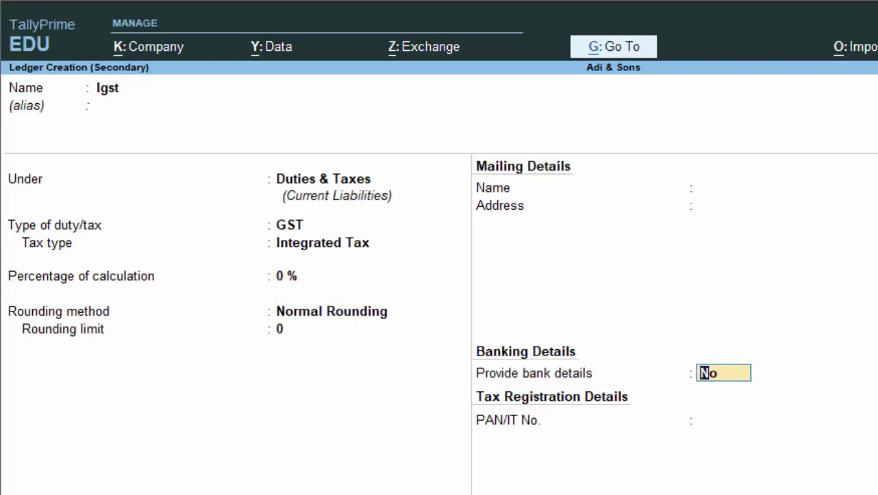
{"action": "key", "text": "Return"}
{"action": "key", "text": "Return"}
{"action": "key", "text": "Return"}
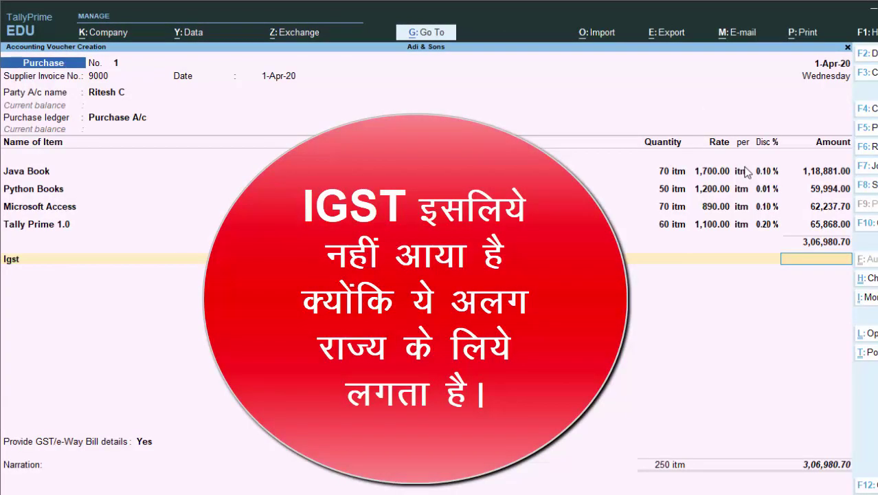
Create a Cgst ledger under Duties & Taxes as GST Central Tax with Normal Rounding.
{"action": "key", "text": "BackSpace"}
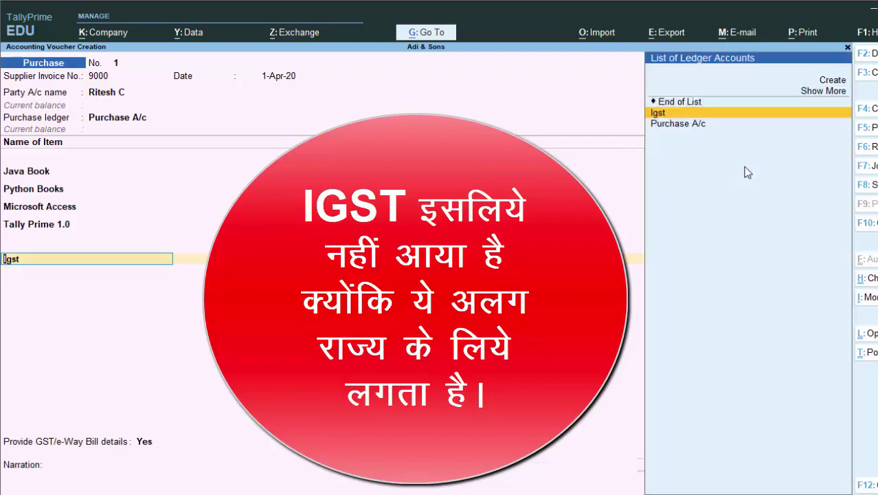
{"action": "key", "text": "alt+c"}
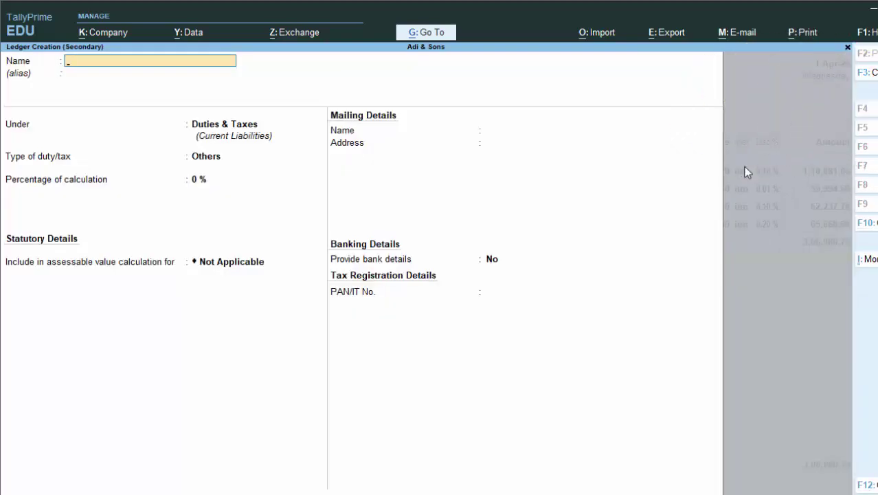
{"action": "type", "text": "C"}
{"action": "type", "text": "g"}
{"action": "type", "text": "s"}
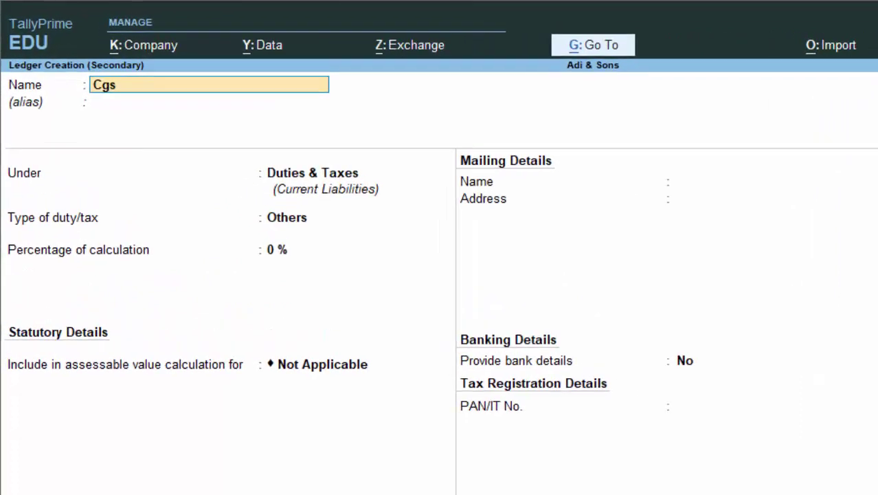
{"action": "type", "text": "t"}
{"action": "key", "text": "Return"}
{"action": "key", "text": "Return"}
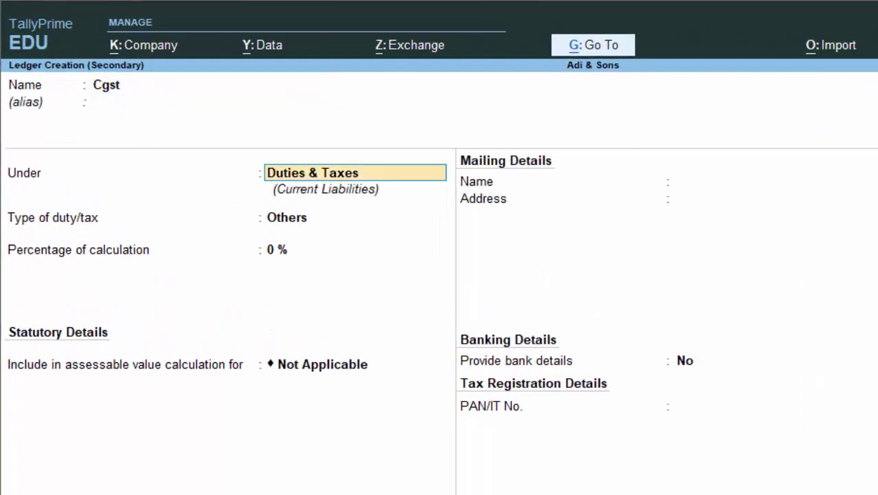
{"action": "key", "text": "Return"}
{"action": "key", "text": "Up"}
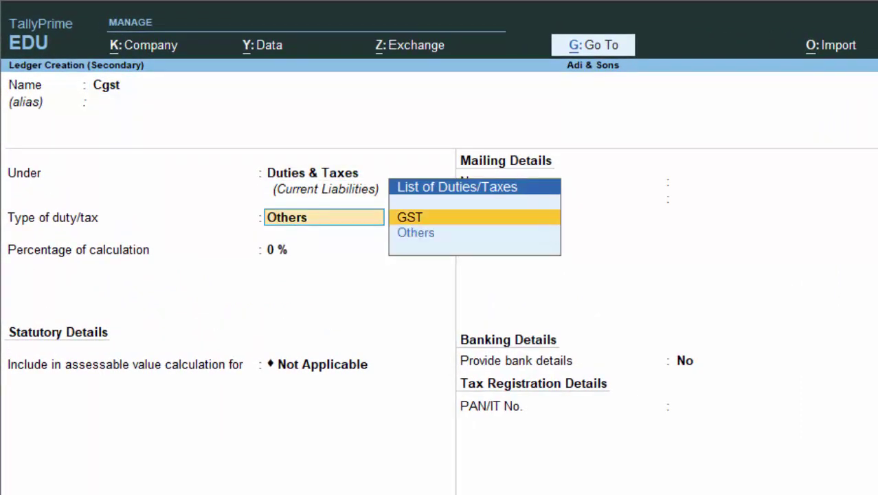
{"action": "key", "text": "Return"}
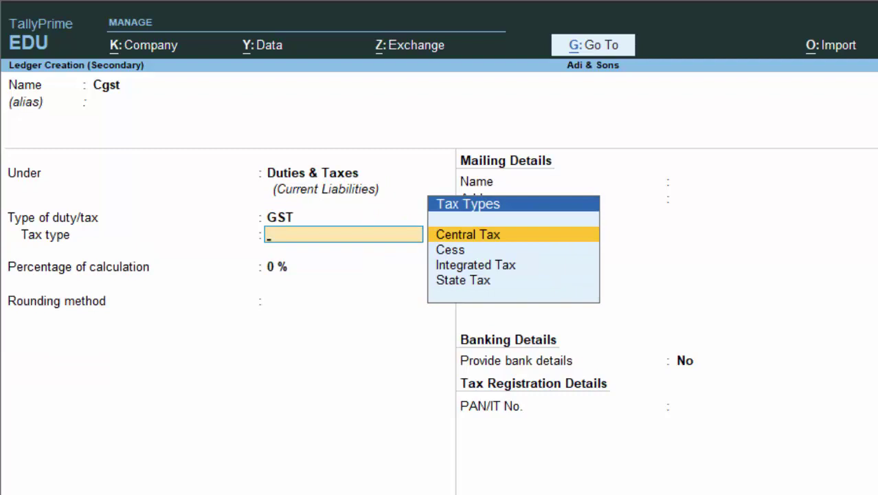
{"action": "key", "text": "Return"}
{"action": "key", "text": "Return"}
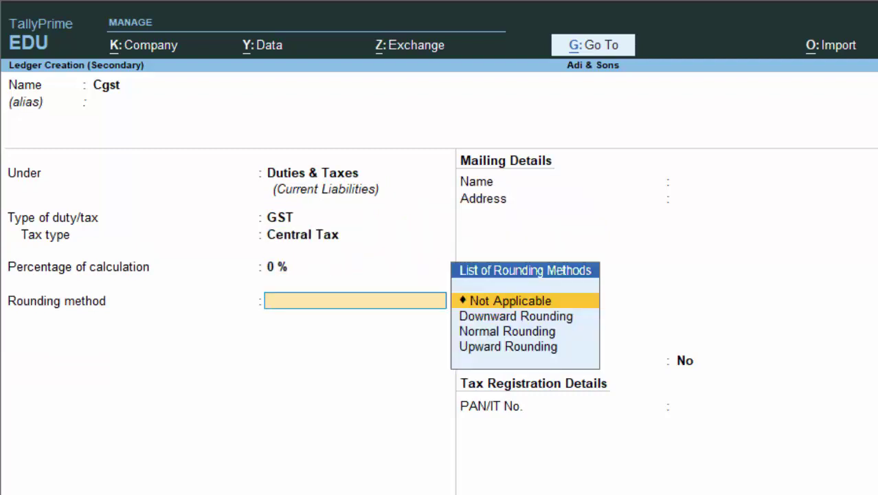
{"action": "key", "text": "Down"}
{"action": "key", "text": "Down"}
{"action": "key", "text": "Return"}
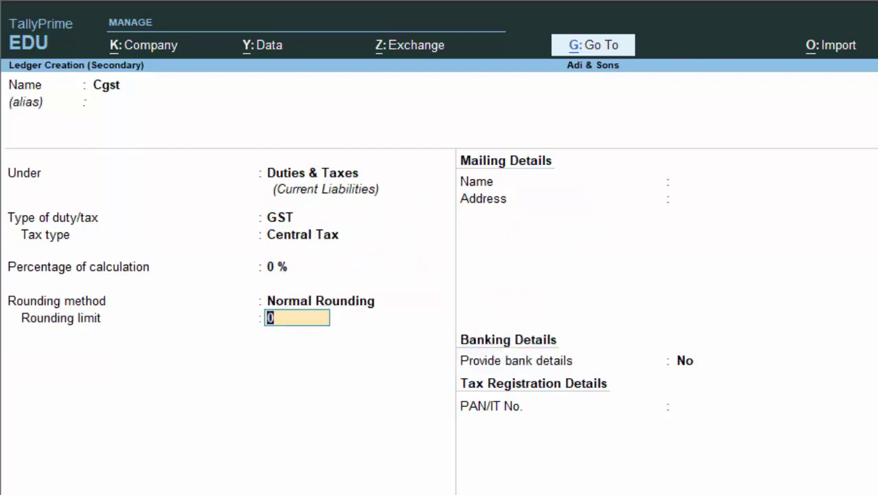
{"action": "key", "text": "Return"}
{"action": "key", "text": "Return"}
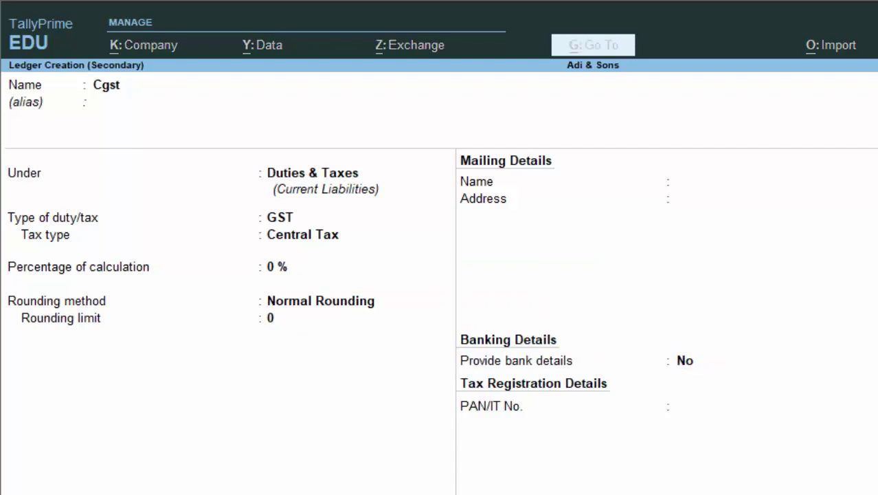
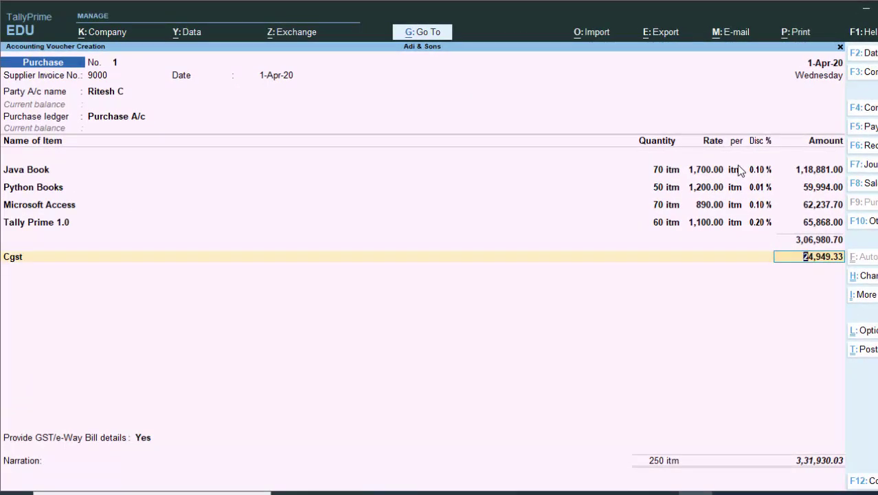
Start a new ledger named Sgst under Duties & Taxes with GST as the duty type.
{"action": "key", "text": "Return"}
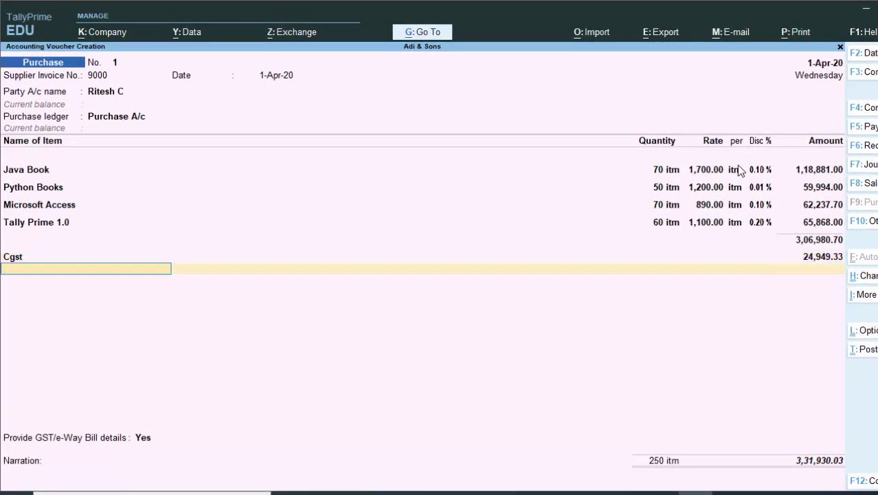
{"action": "key", "text": "alt+c"}
{"action": "type", "text": "Sgs"}
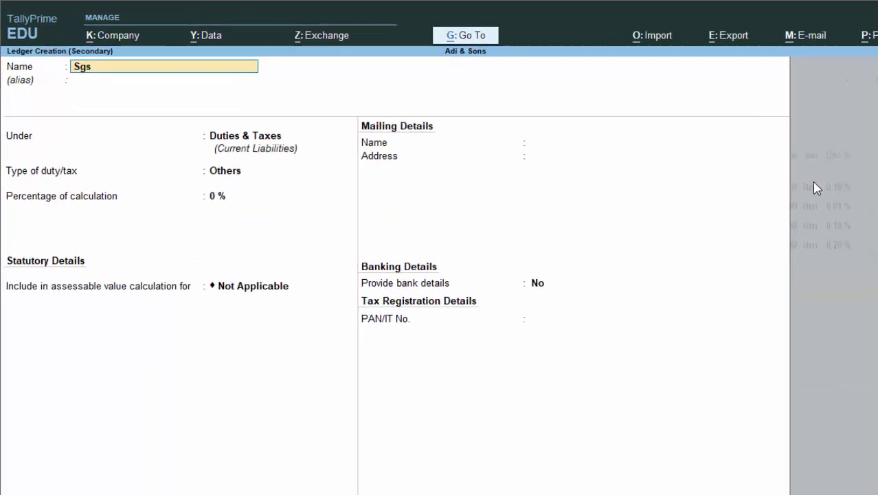
{"action": "type", "text": "t"}
{"action": "key", "text": "Return"}
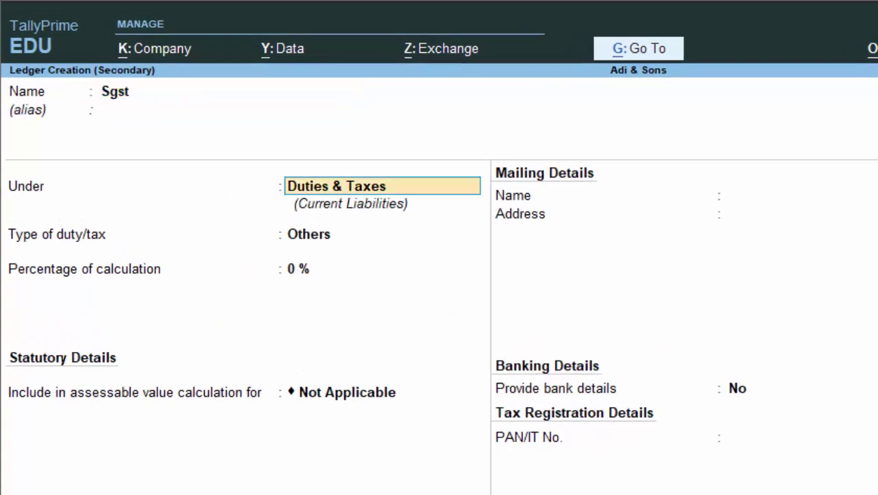
{"action": "key", "text": "Return"}
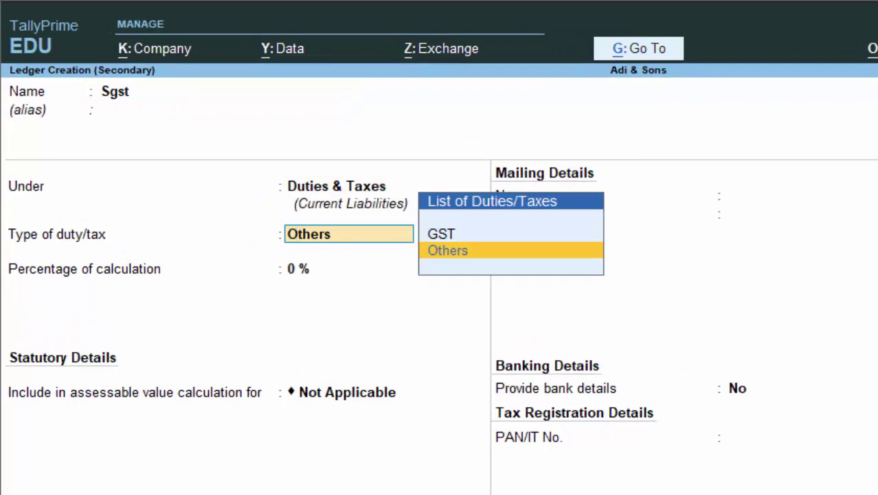
{"action": "key", "text": "Up"}
{"action": "key", "text": "Return"}
Set Sgst's tax type to State Tax, 0 % calculation, and Normal Rounding with 0 limit.
{"action": "key", "text": "Down"}
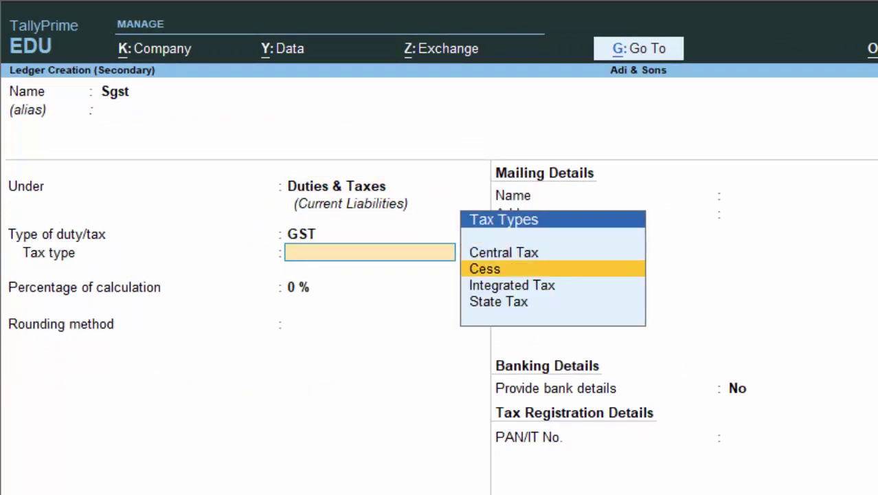
{"action": "key", "text": "Down"}
{"action": "key", "text": "Down"}
{"action": "key", "text": "Return"}
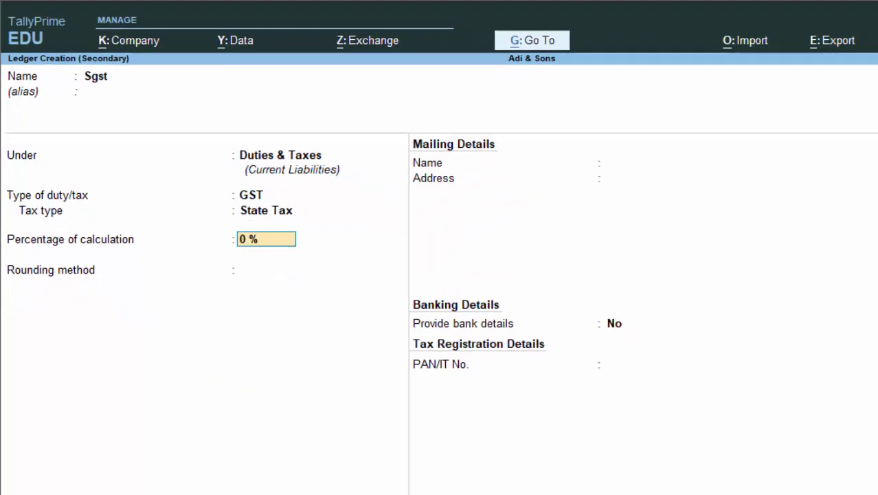
{"action": "key", "text": "Return"}
{"action": "key", "text": "Down"}
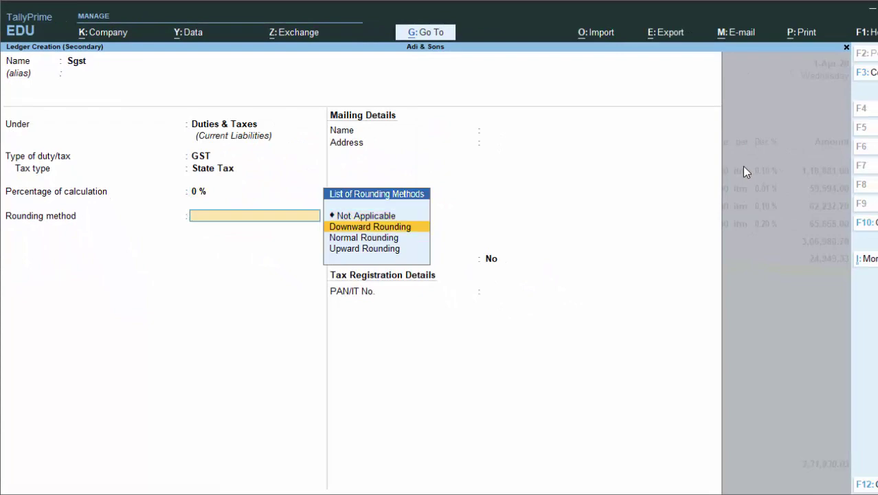
{"action": "key", "text": "Down"}
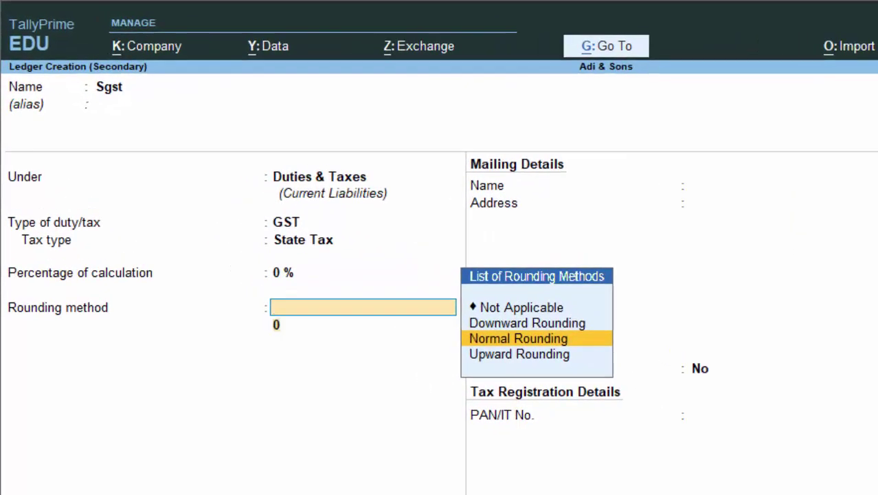
{"action": "key", "text": "Return"}
{"action": "key", "text": "Return"}
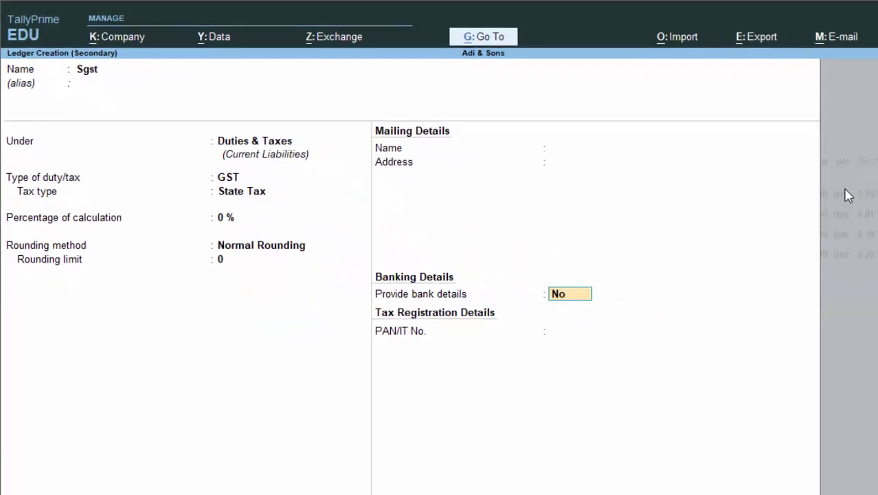
{"action": "key", "text": "Return"}
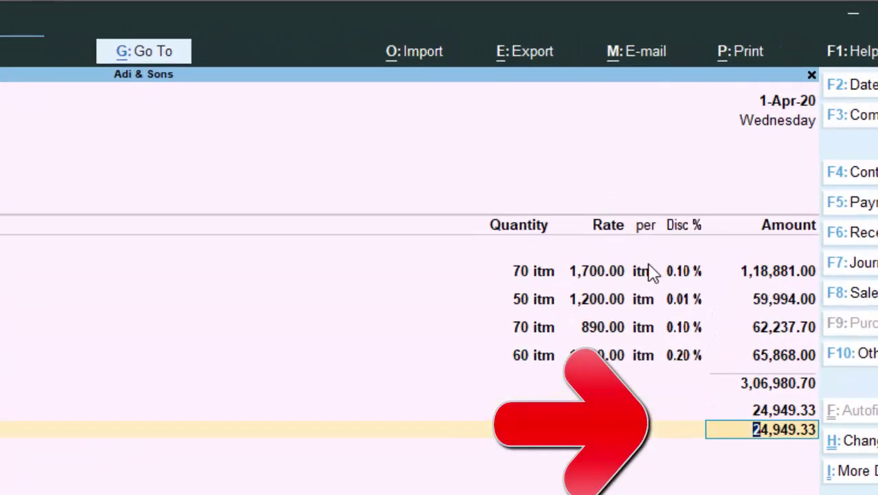
Enter the Sgst amount of 24,949.33 and set GST/e-Way Bill details to No.
{"action": "key", "text": "Return"}
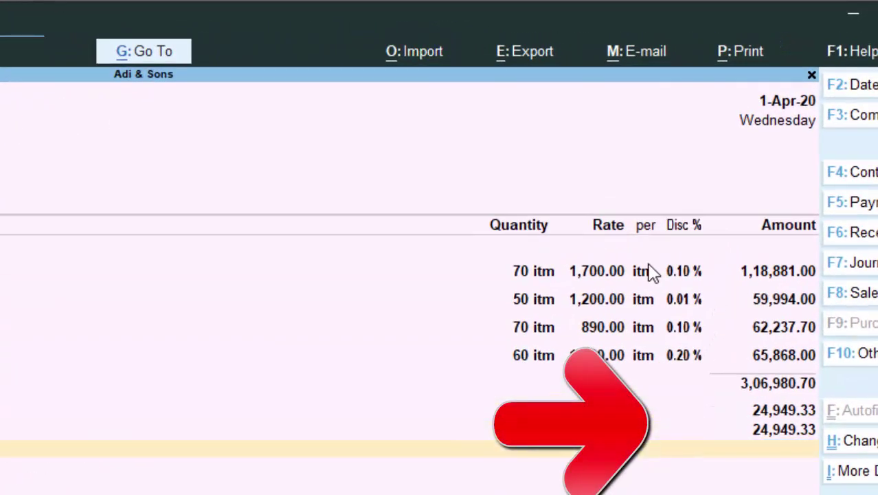
{"action": "key", "text": "Return"}
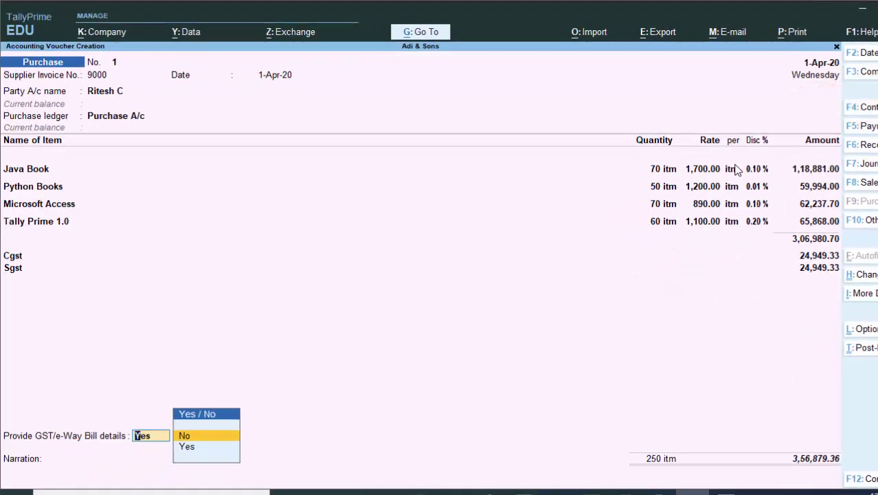
{"action": "key", "text": "Return"}
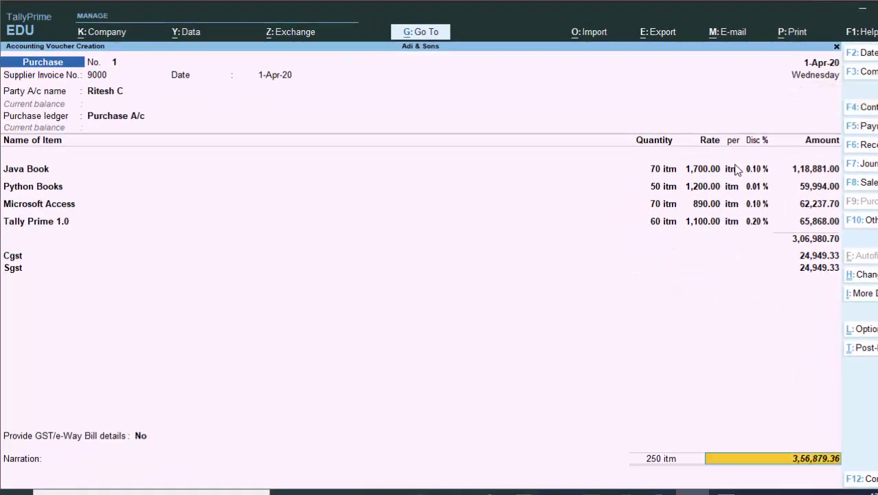
{"action": "key", "text": "Return"}
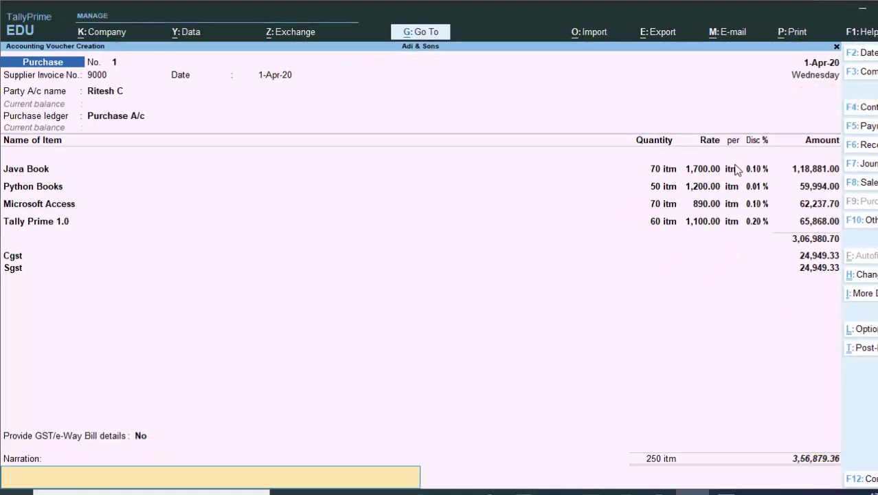
Save purchase voucher No. 1, quit to Gateway of Tally, and start a Sales voucher.
{"action": "key", "text": "Return"}
{"action": "key", "text": "Return"}
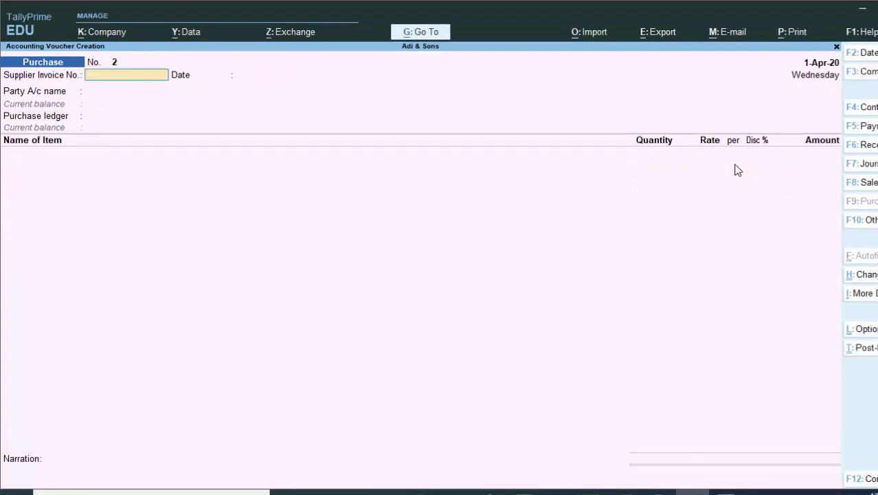
{"action": "key", "text": "Escape"}
{"action": "key", "text": "Return"}
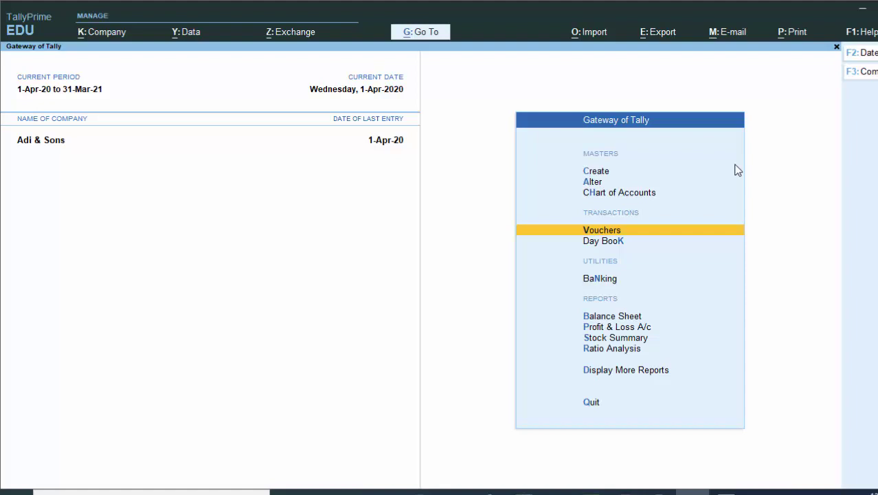
{"action": "left_click", "coordinate": [654, 232]}
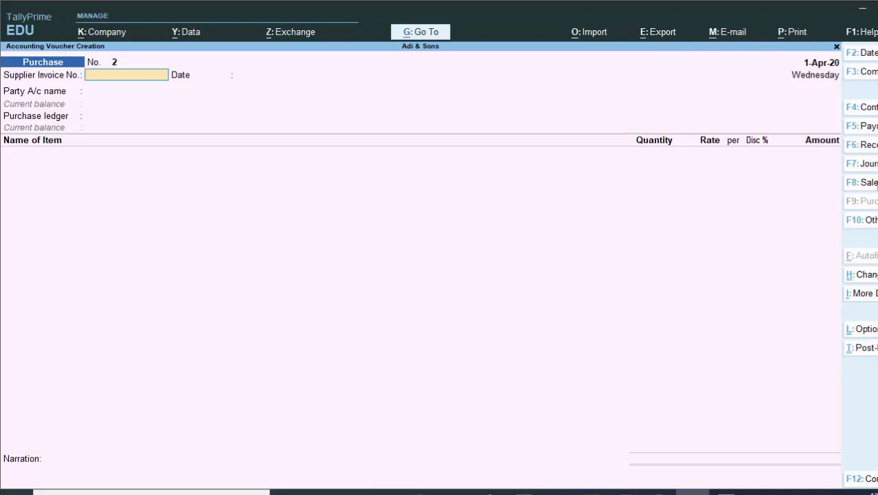
{"action": "left_click", "coordinate": [876, 184]}
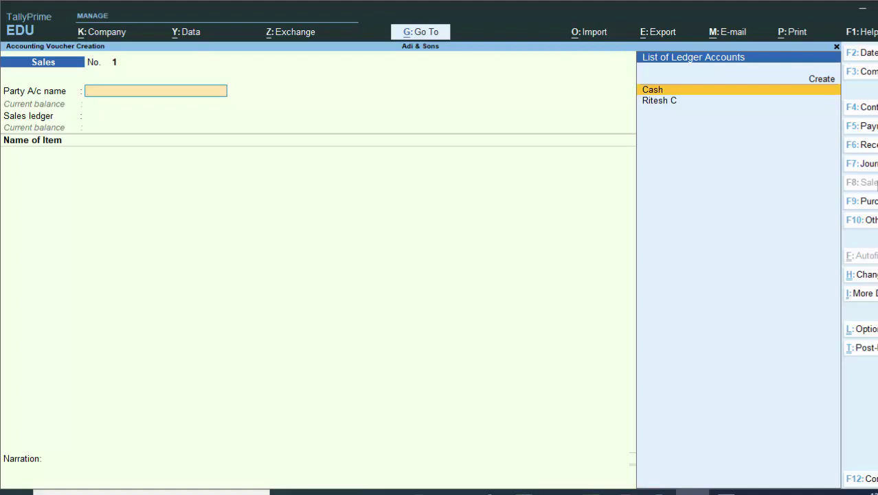
Create the customer's ledger under Sundry Debtors and accept Uttar Pradesh as place of supply.
{"action": "key", "text": "alt+c"}
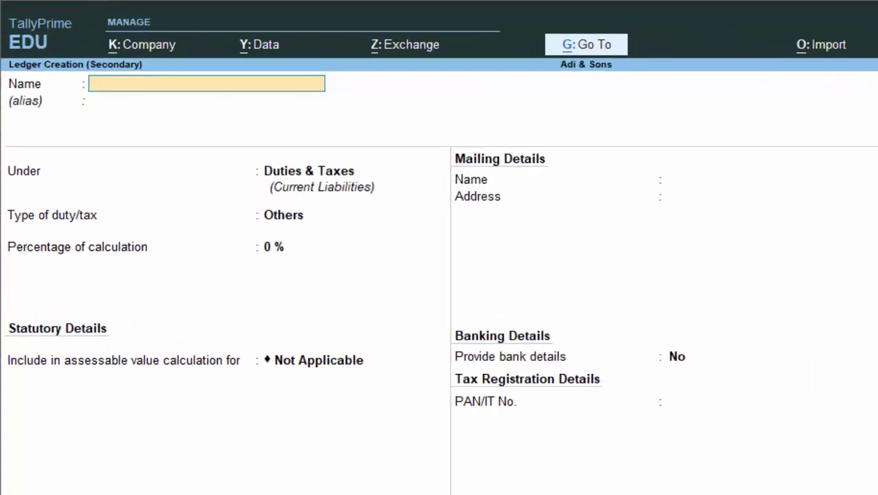
{"action": "type", "text": "Durge"}
{"action": "type", "text": "sh D"}
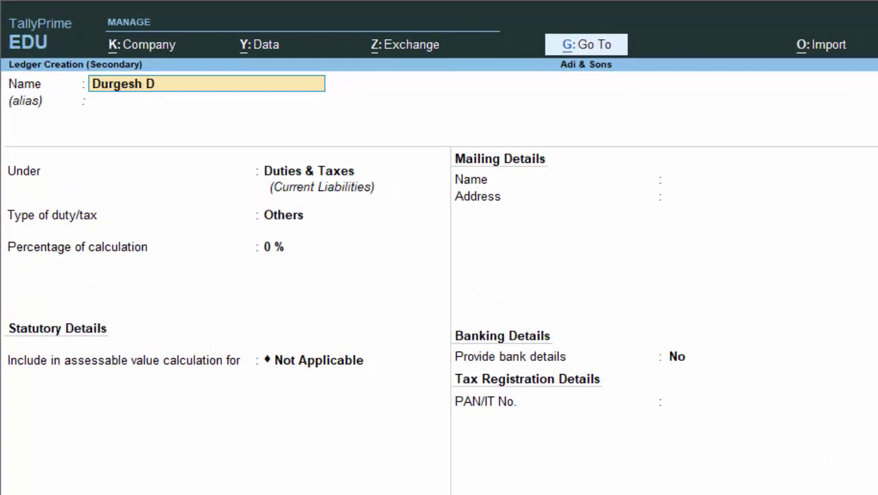
{"action": "key", "text": "Return"}
{"action": "key", "text": "Return"}
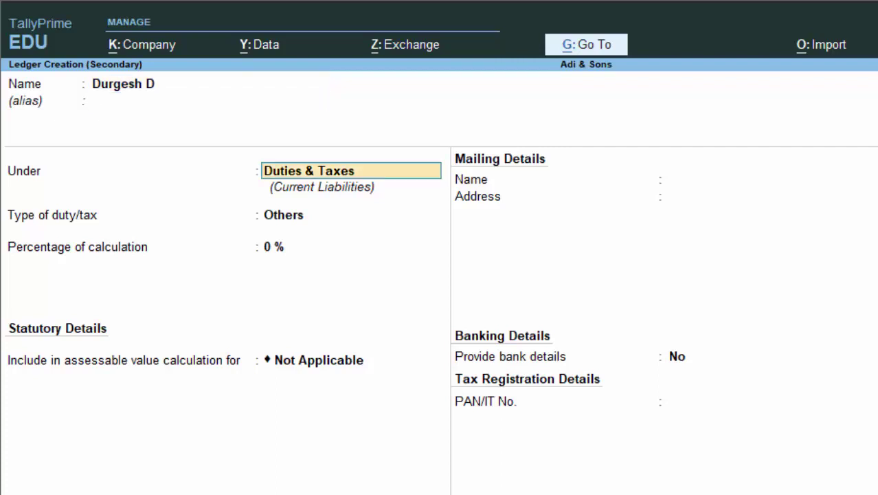
{"action": "type", "text": "S"}
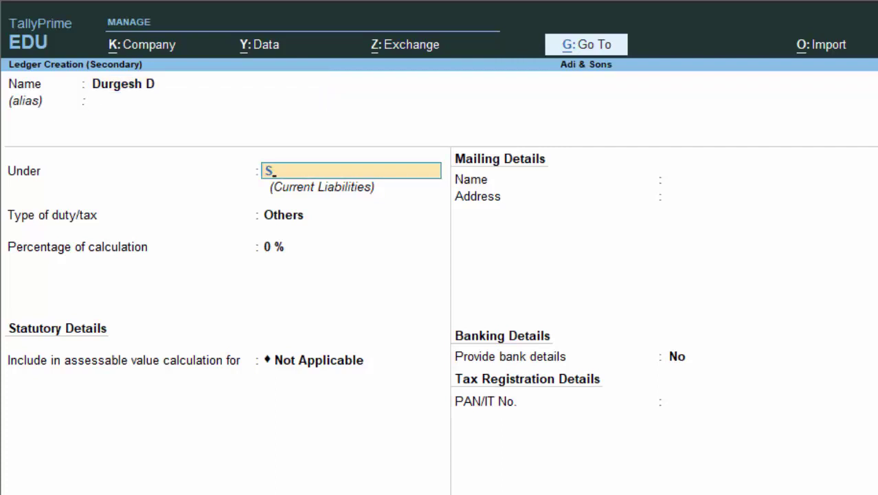
{"action": "key", "text": "Return"}
{"action": "key", "text": "Return"}
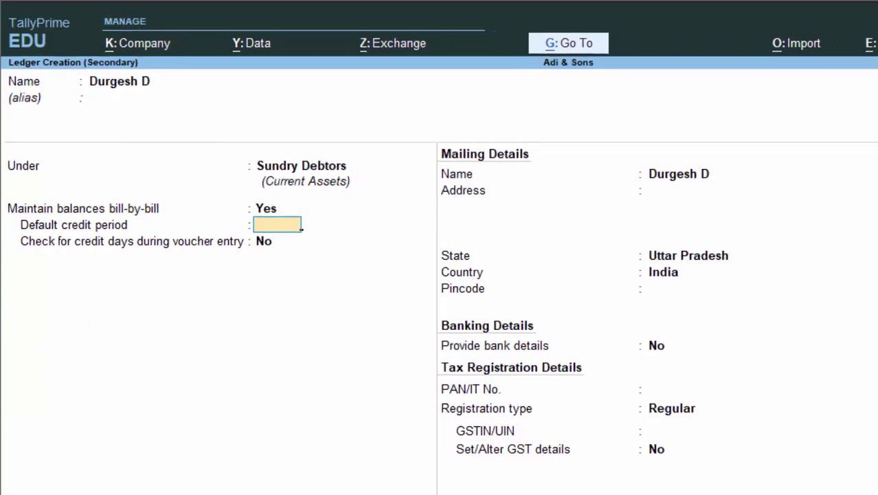
{"action": "key", "text": "Return"}
{"action": "key", "text": "Return"}
{"action": "key", "text": "Return"}
{"action": "key", "text": "Return"}
{"action": "key", "text": "Return"}
{"action": "key", "text": "Return"}
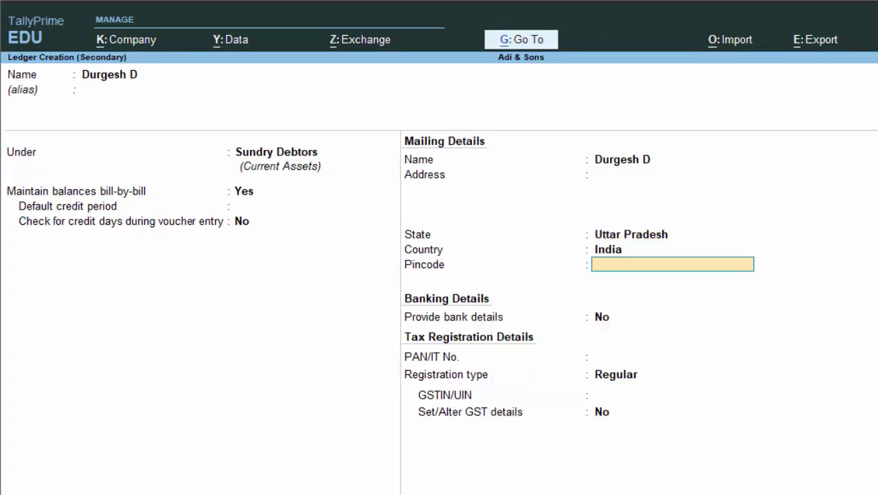
{"action": "key", "text": "Return"}
{"action": "key", "text": "Return"}
{"action": "key", "text": "Return"}
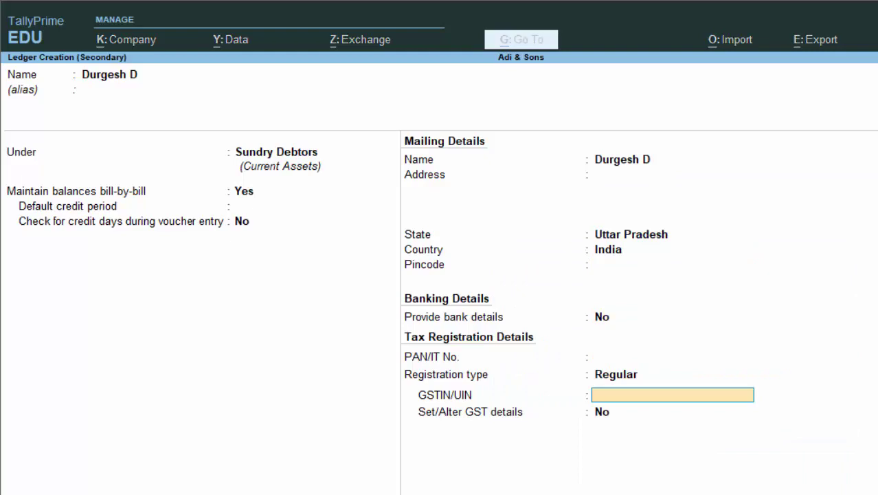
{"action": "key", "text": "Return"}
{"action": "key", "text": "Return"}
{"action": "key", "text": "Return"}
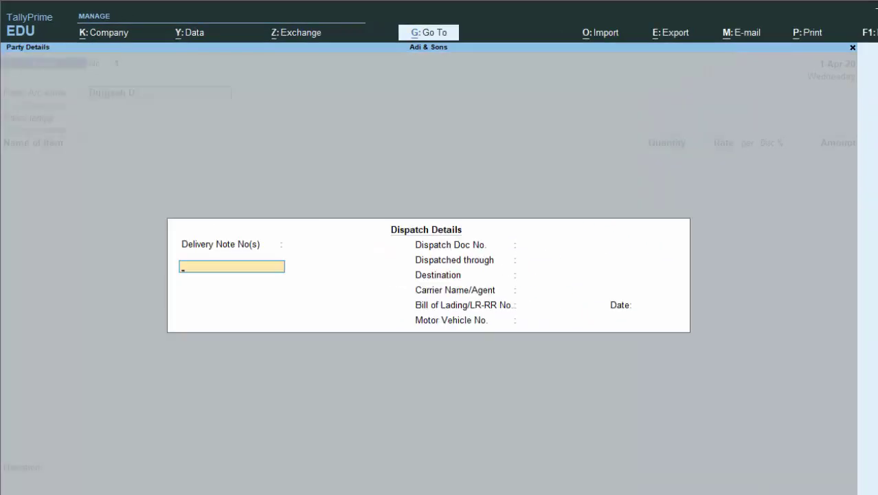
{"action": "key", "text": "Return"}
{"action": "key", "text": "Return"}
{"action": "key", "text": "Return"}
{"action": "key", "text": "Return"}
{"action": "key", "text": "Return"}
{"action": "key", "text": "Return"}
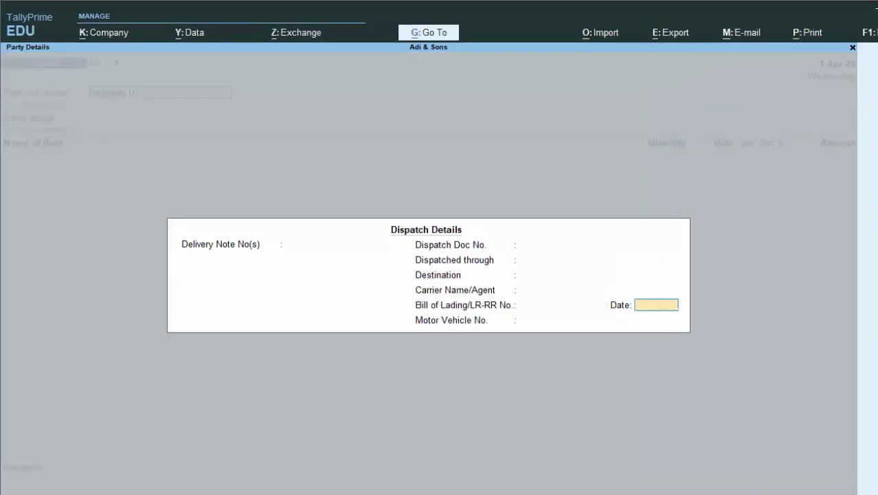
{"action": "key", "text": "Return"}
{"action": "key", "text": "Return"}
{"action": "key", "text": "Return"}
{"action": "key", "text": "Return"}
{"action": "key", "text": "Return"}
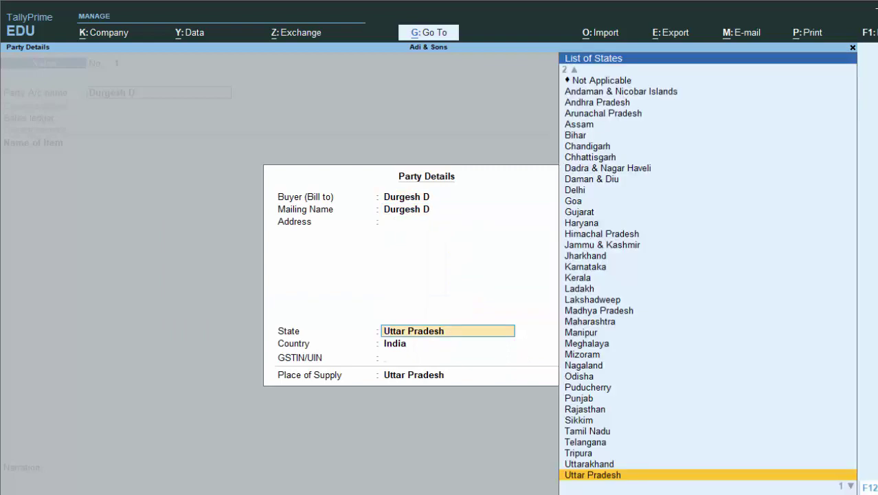
{"action": "key", "text": "Return"}
{"action": "key", "text": "Return"}
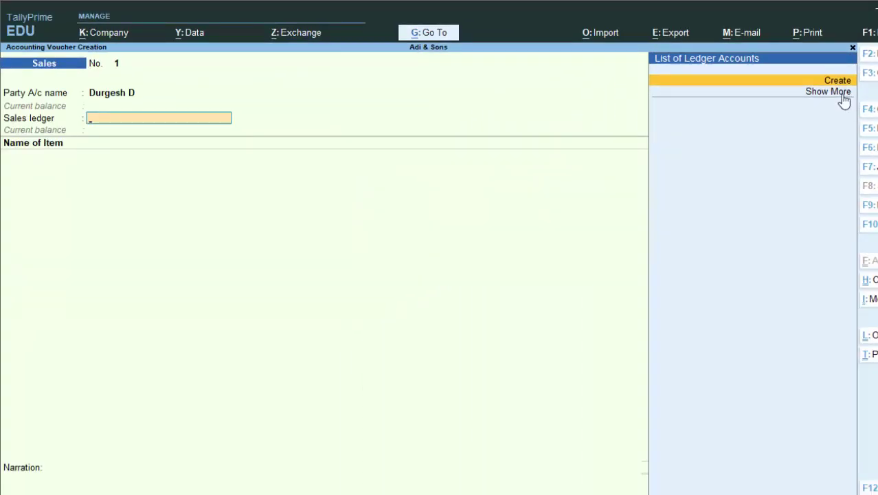
Create ledger 'Sales a/c' under Sales Accounts, type Not Applicable, with GST applicable.
{"action": "key", "text": "alt+c"}
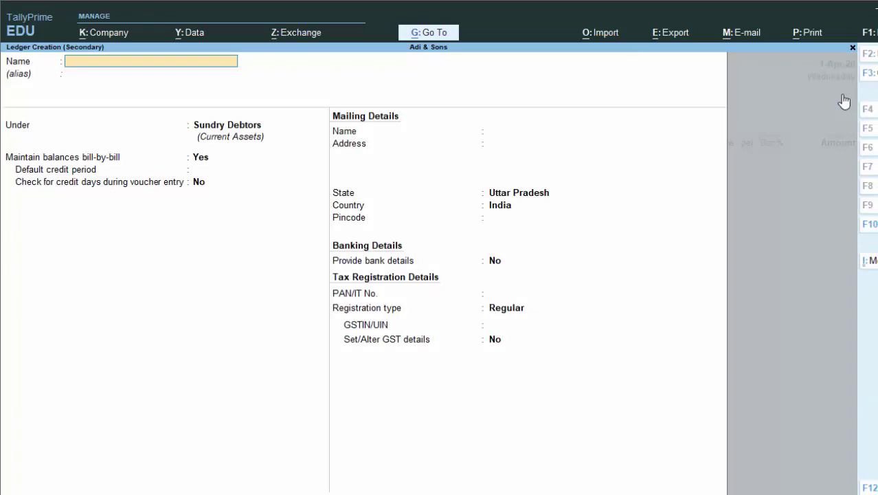
{"action": "type", "text": "Sa"}
{"action": "type", "text": "les"}
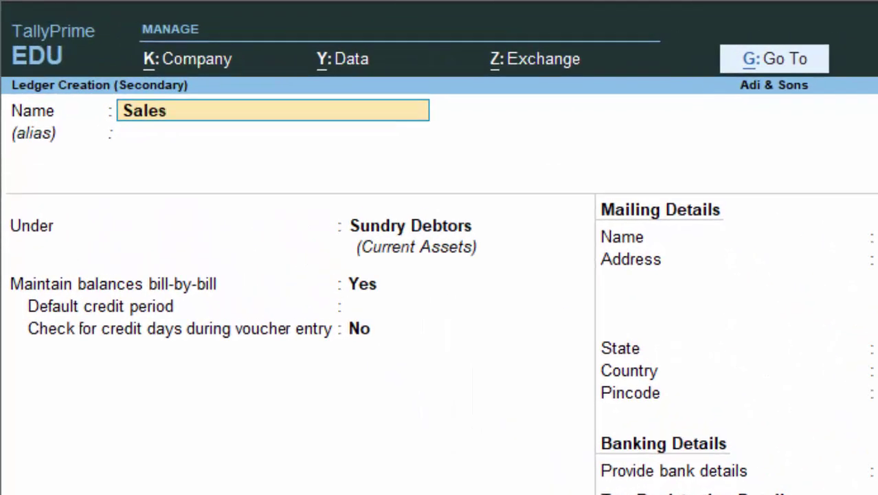
{"action": "type", "text": " a/"}
{"action": "type", "text": "c"}
{"action": "key", "text": "Return"}
{"action": "key", "text": "Return"}
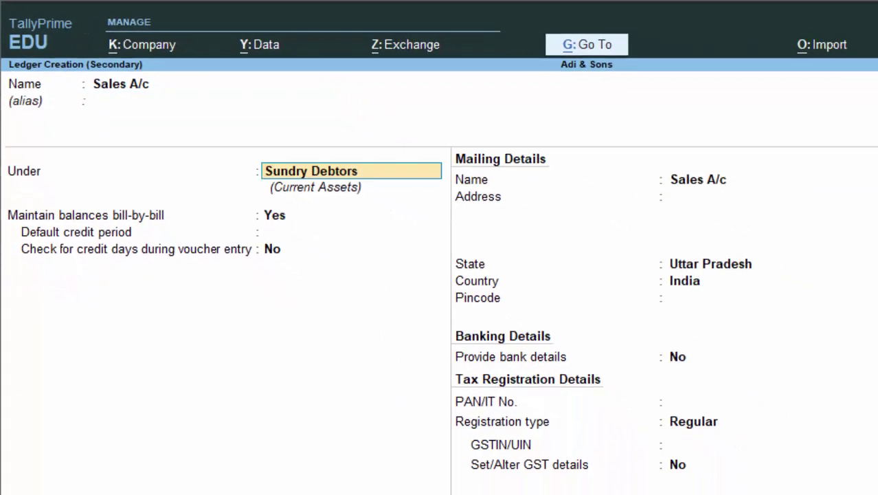
{"action": "type", "text": "s"}
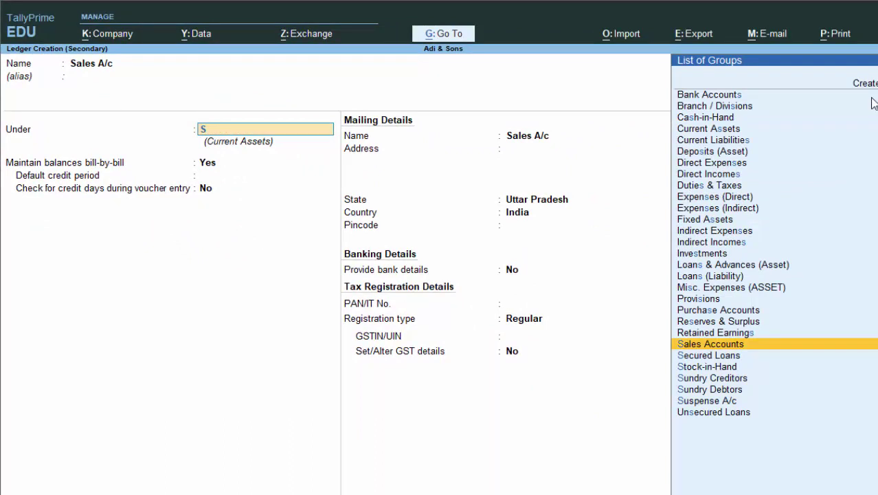
{"action": "key", "text": "Return"}
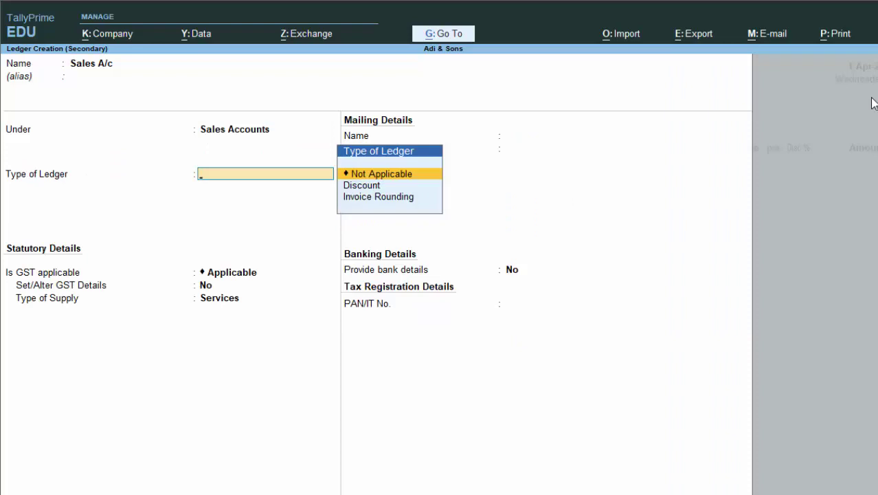
{"action": "key", "text": "Return"}
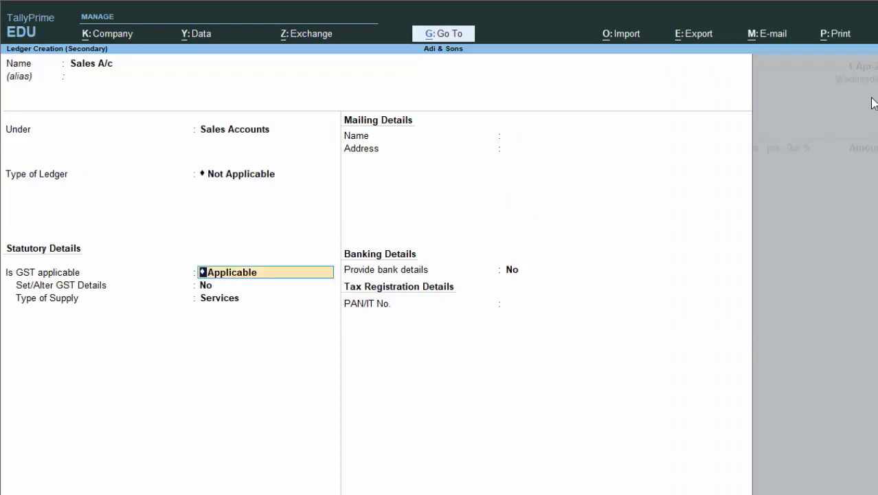
{"action": "key", "text": "Return"}
{"action": "key", "text": "Return"}
{"action": "key", "text": "Return"}
{"action": "key", "text": "Return"}
{"action": "key", "text": "Return"}
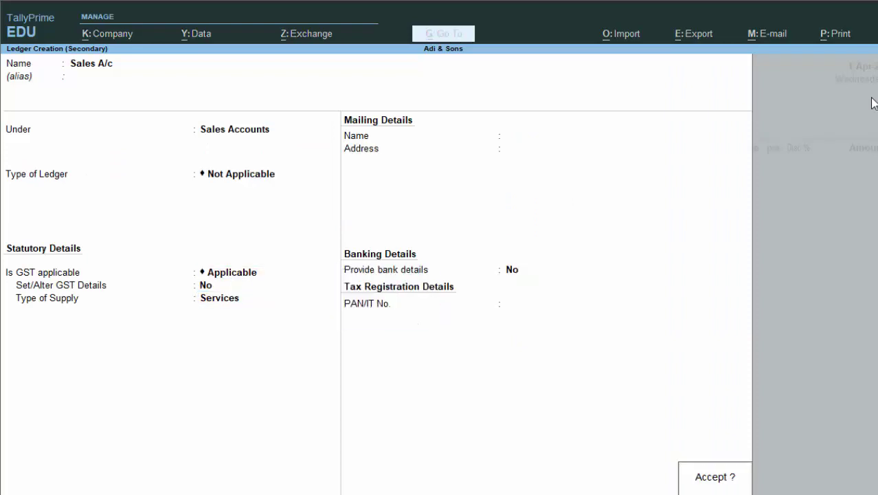
{"action": "key", "text": "Return"}
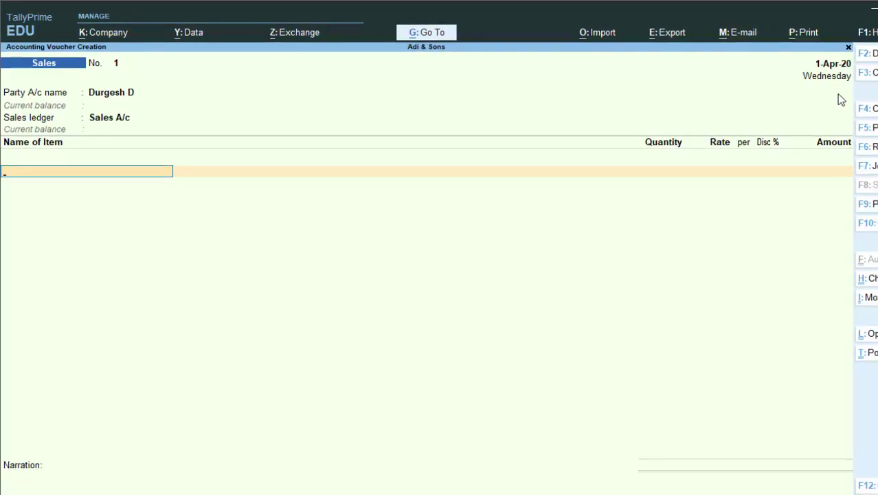
Enter Python Books, quantity 51, rate 1,700.00 per itm, with 0.01 % discount.
{"action": "type", "text": "P"}
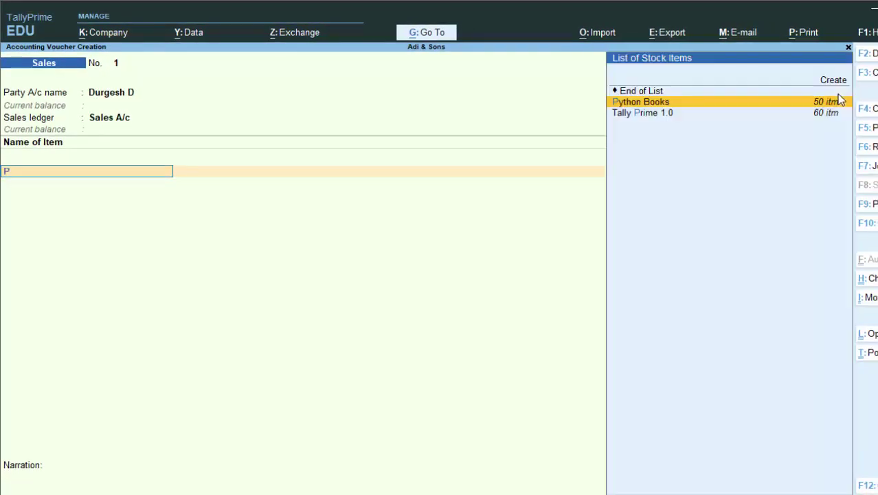
{"action": "key", "text": "Return"}
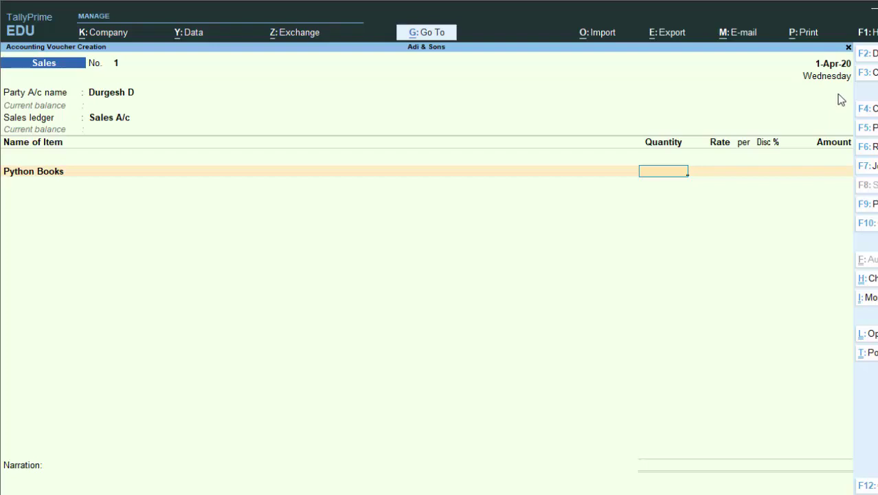
{"action": "key", "text": "BackSpace"}
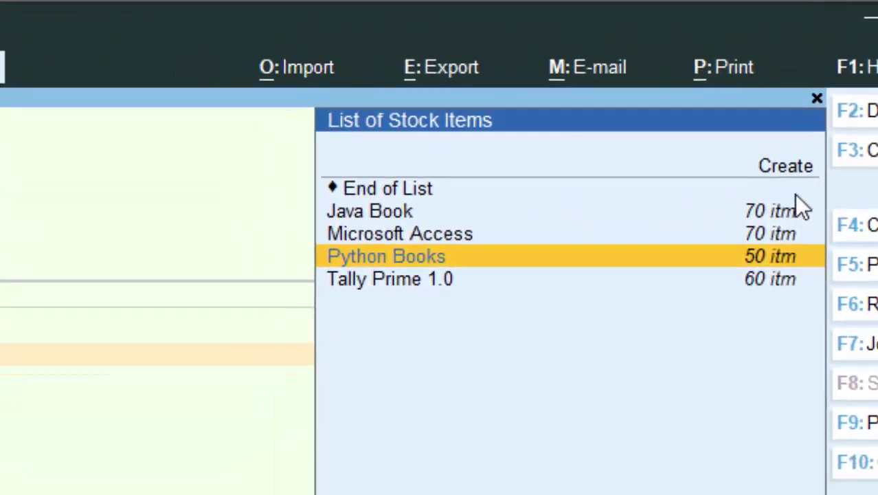
{"action": "key", "text": "Return"}
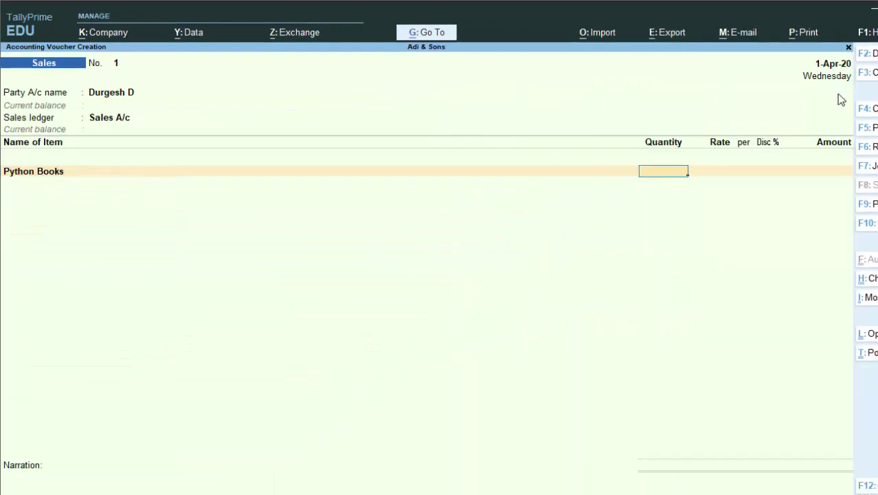
{"action": "type", "text": "51 itm"}
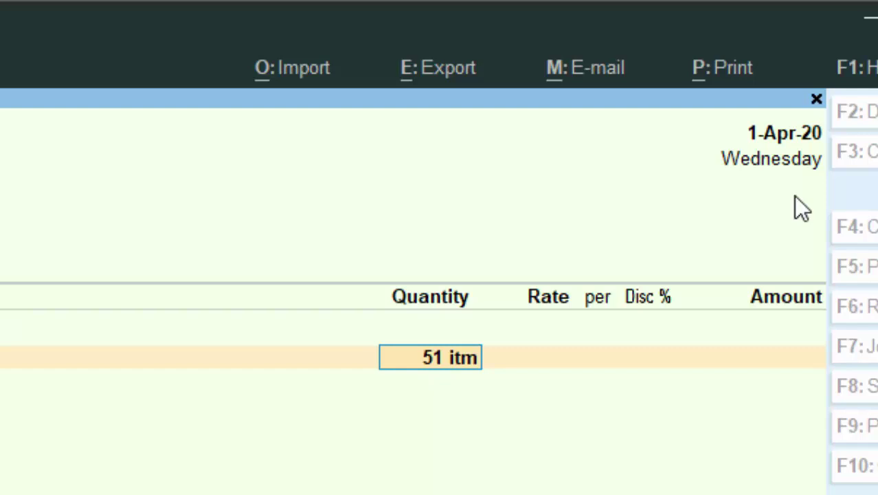
{"action": "key", "text": "Return"}
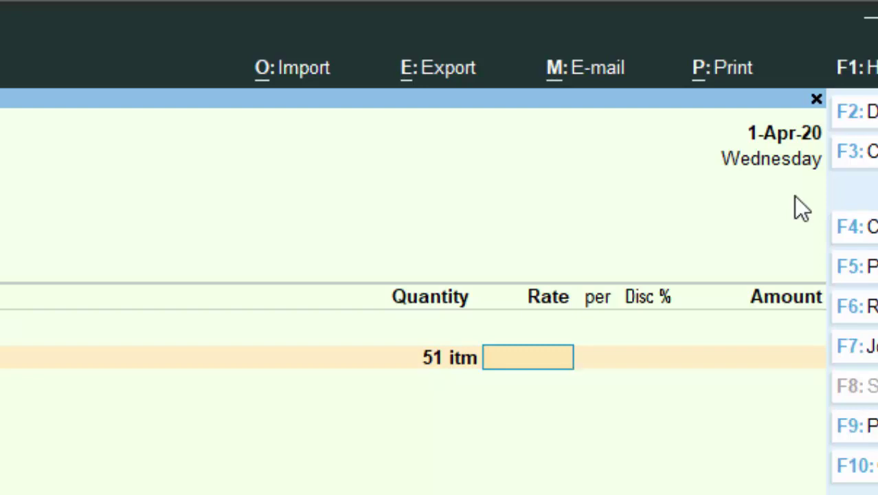
{"action": "type", "text": "17000"}
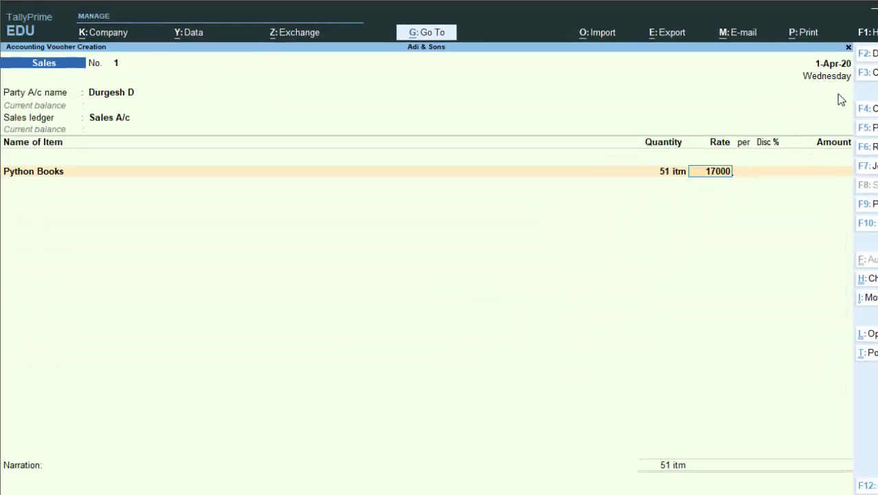
{"action": "key", "text": "BackSpace"}
{"action": "key", "text": "Return"}
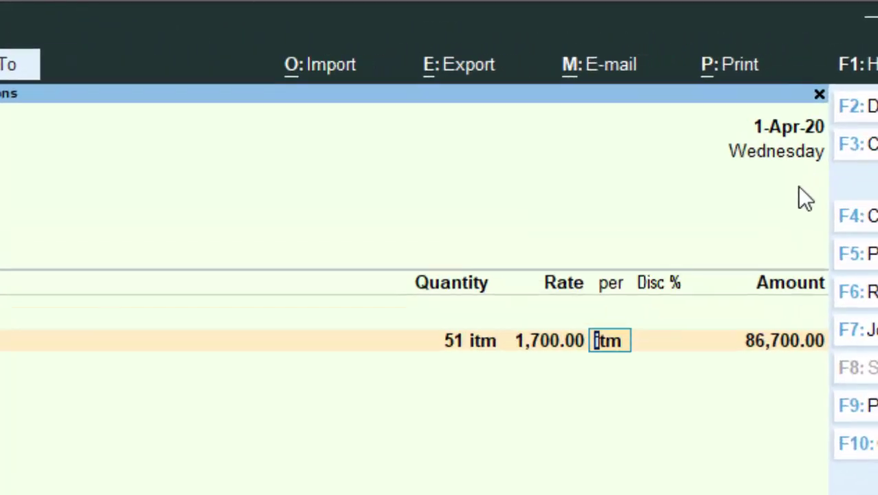
{"action": "key", "text": "Return"}
{"action": "type", "text": ".0"}
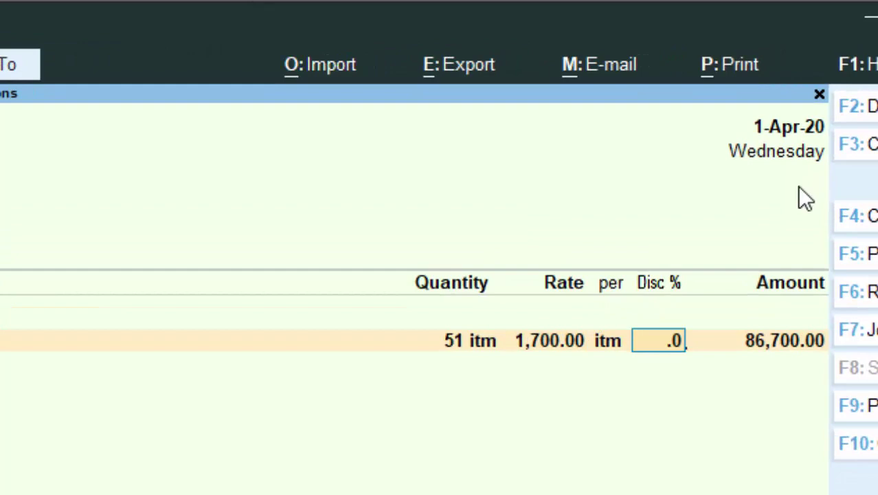
{"action": "type", "text": "1"}
{"action": "key", "text": "Return"}
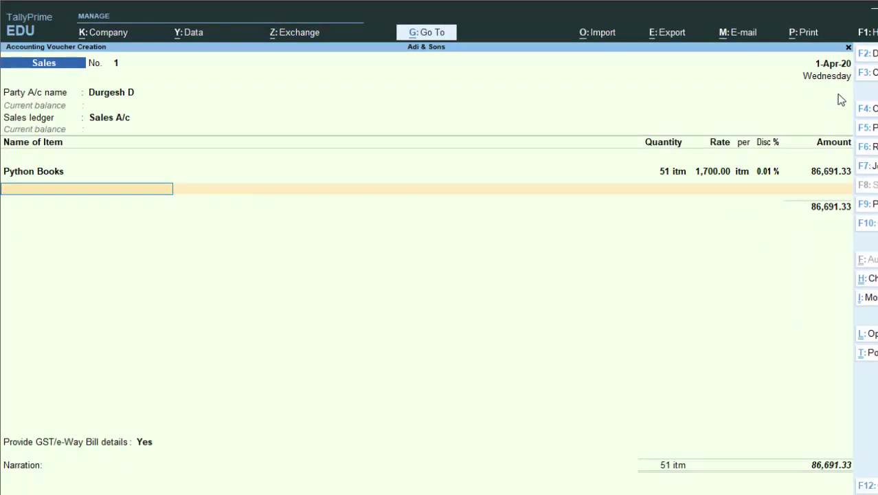
Add Cgst and Sgst at 5,201.48 each, totalling 97,094.29, with e-Way Bill details No.
{"action": "key", "text": "Return"}
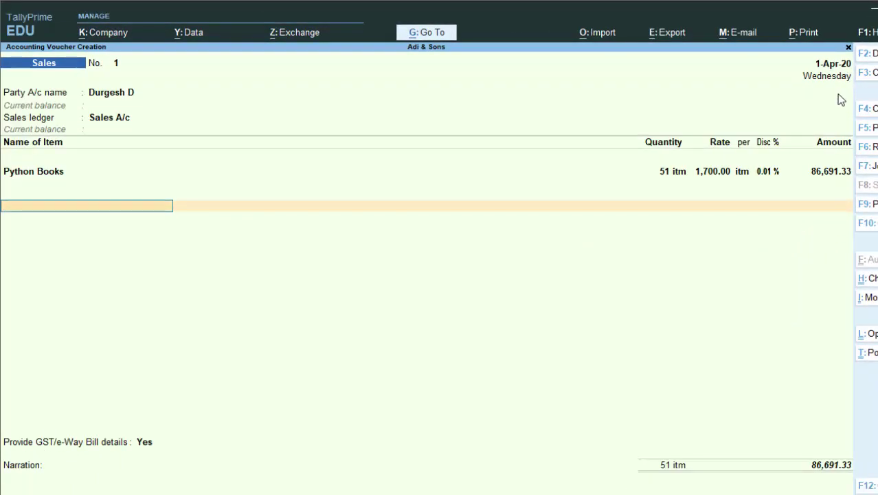
{"action": "type", "text": "C"}
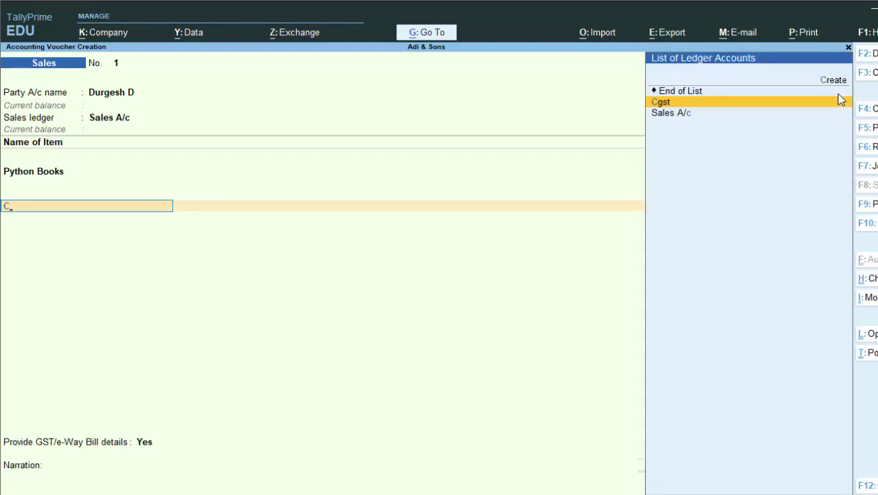
{"action": "key", "text": "Return"}
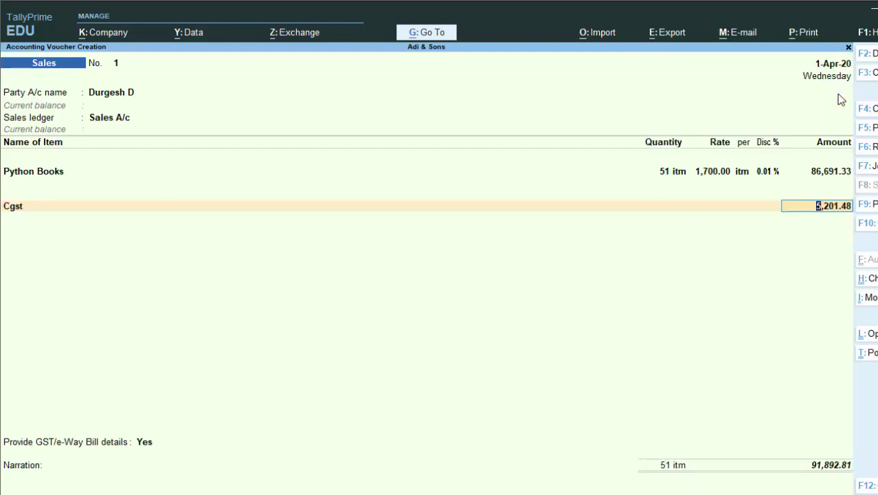
{"action": "key", "text": "Return"}
{"action": "type", "text": "S"}
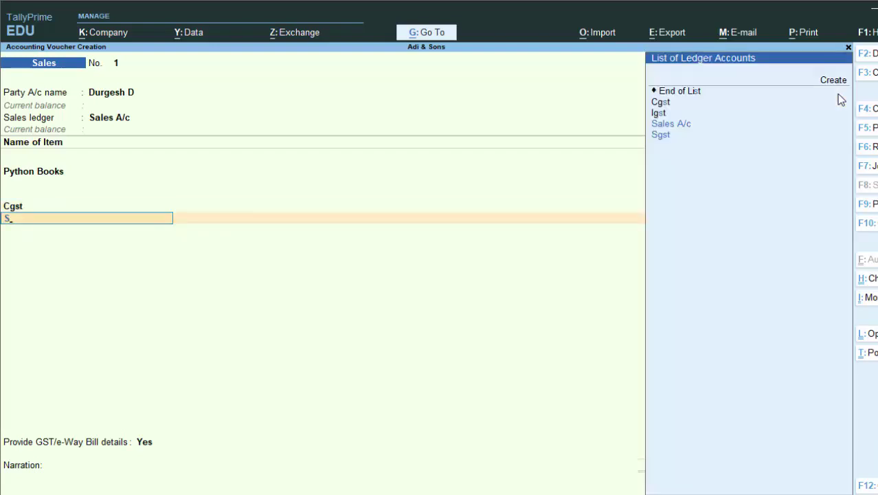
{"action": "key", "text": "Down"}
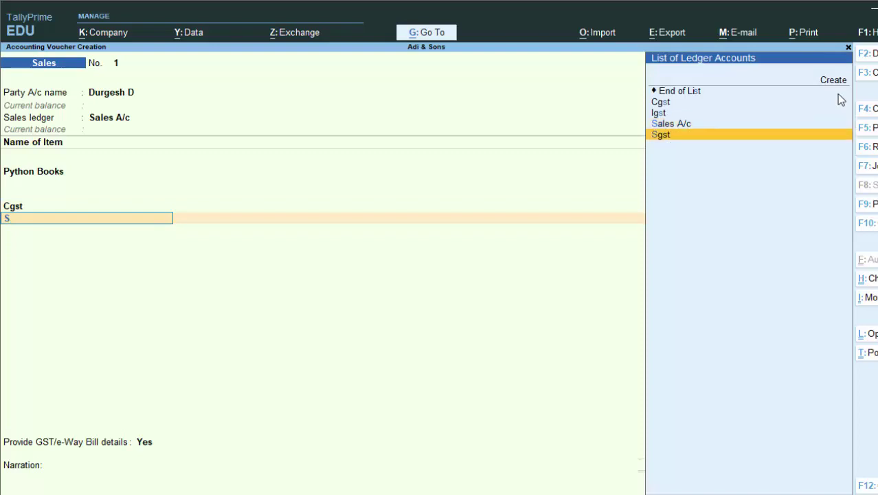
{"action": "key", "text": "Return"}
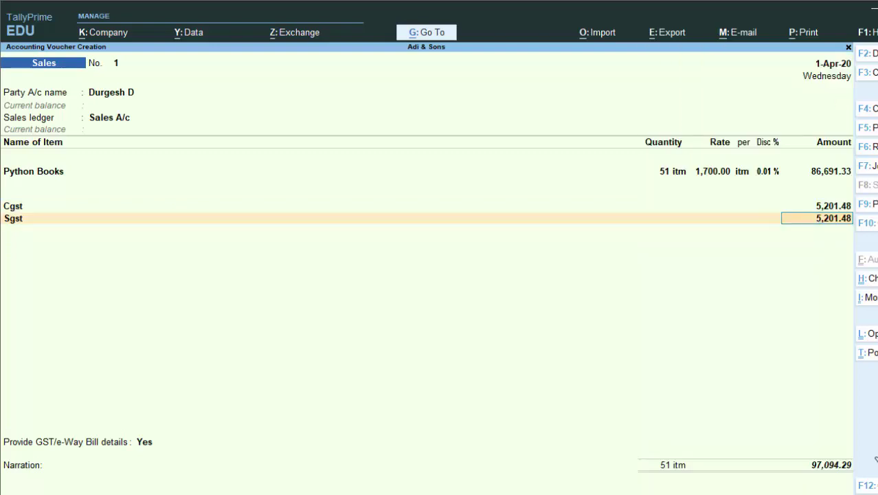
{"action": "key", "text": "Return"}
{"action": "key", "text": "Return"}
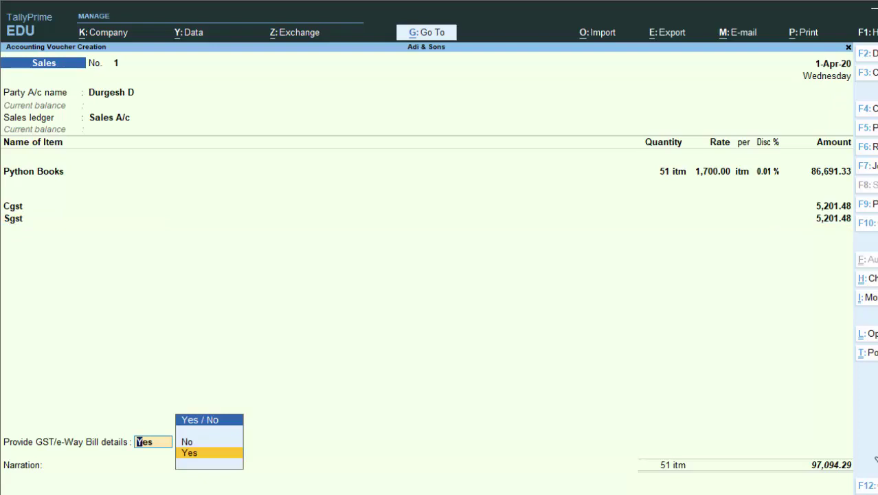
{"action": "key", "text": "Up"}
{"action": "key", "text": "Return"}
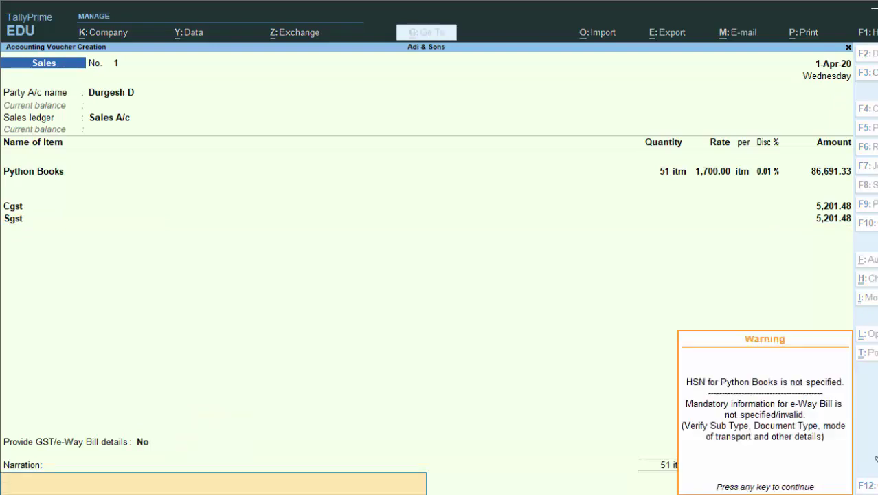
Start a new customer ledger with the customer's name, placed under Sundry Debtors.
{"action": "key", "text": "Return"}
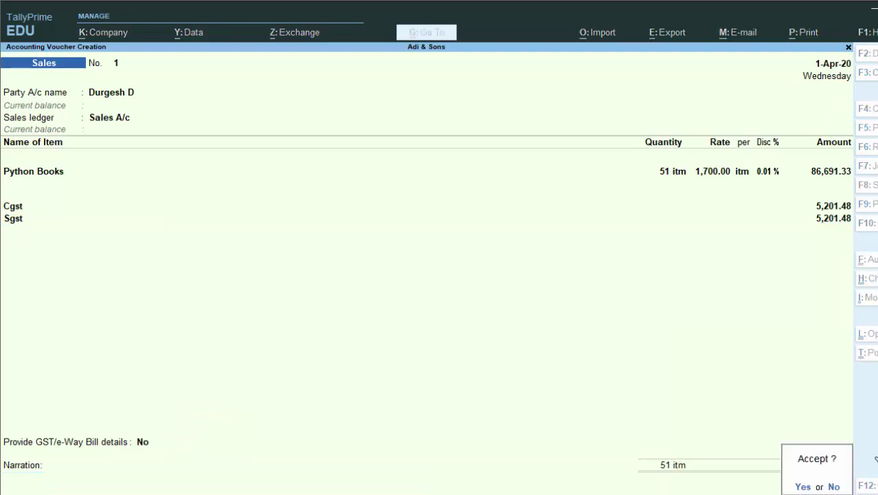
{"action": "key", "text": "Return"}
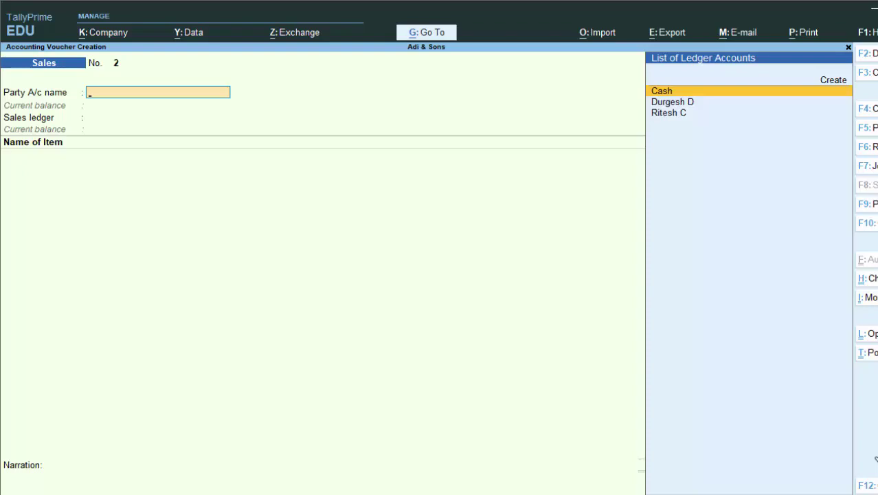
{"action": "key", "text": "alt+c"}
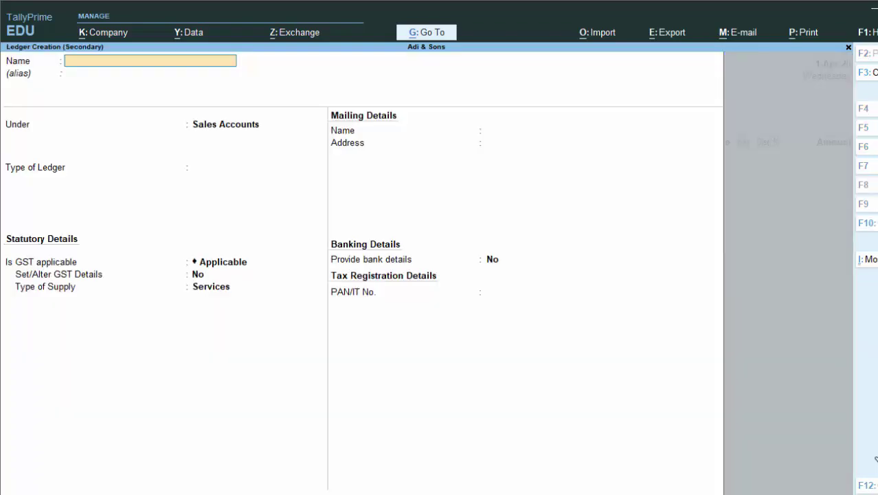
{"action": "type", "text": "U"}
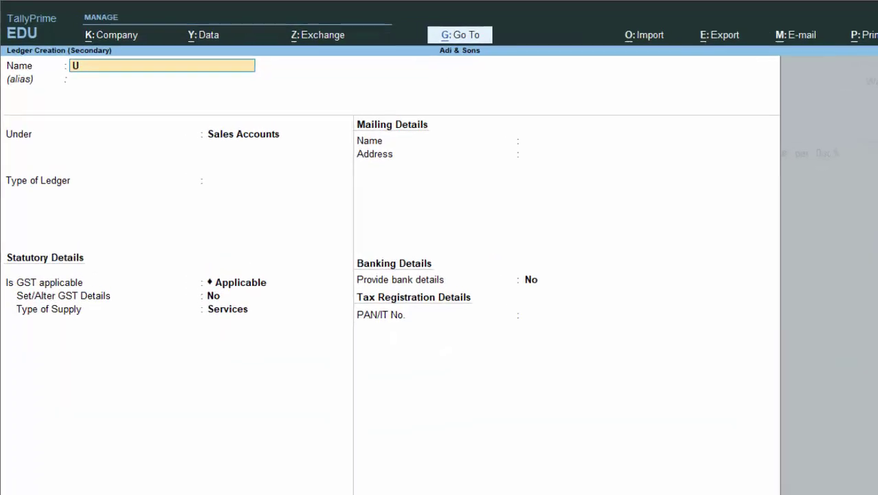
{"action": "type", "text": "mesh"}
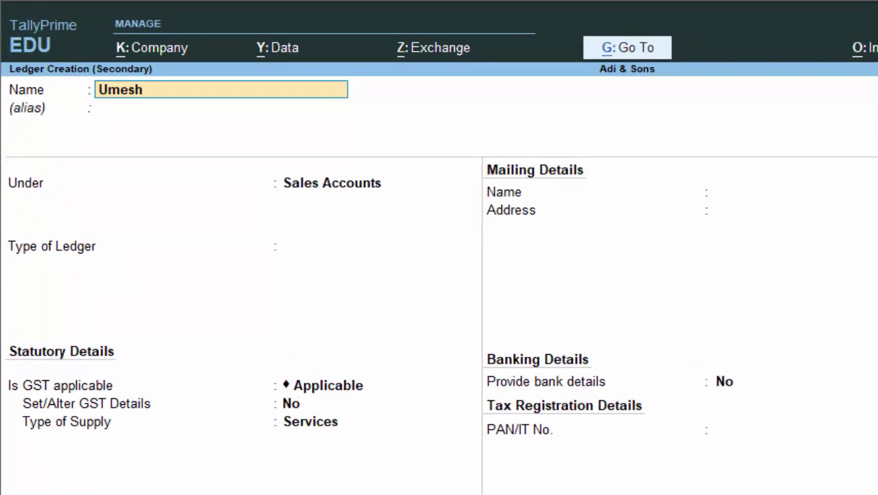
{"action": "type", "text": " d"}
{"action": "key", "text": "BackSpace"}
{"action": "type", "text": "D"}
{"action": "key", "text": "Return"}
{"action": "key", "text": "Return"}
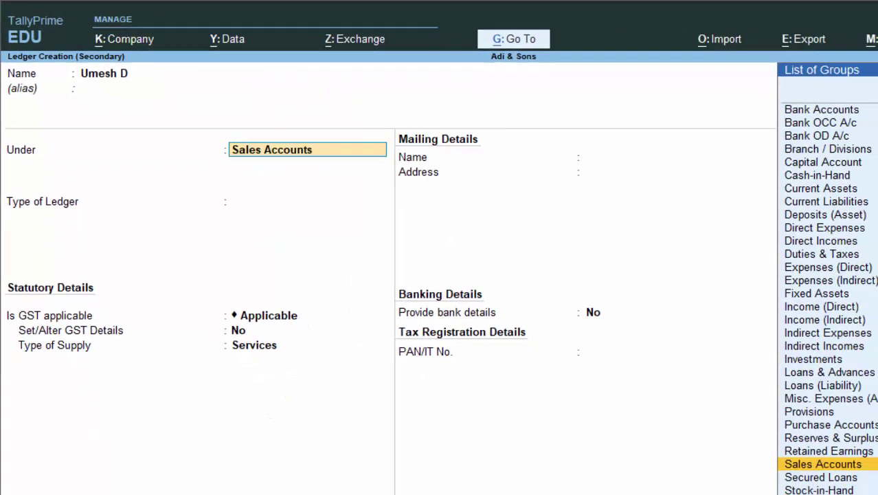
{"action": "type", "text": "S"}
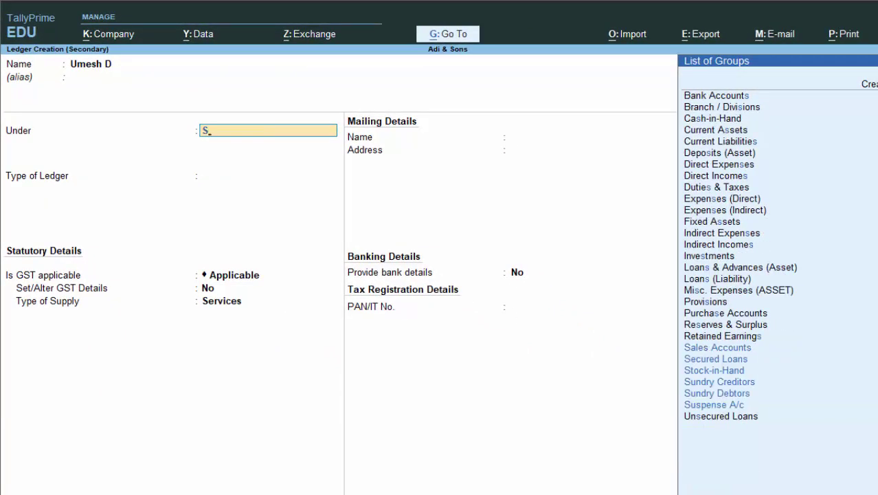
{"action": "key", "text": "Down"}
{"action": "key", "text": "Down"}
{"action": "key", "text": "Down"}
{"action": "key", "text": "Down"}
{"action": "key", "text": "Down"}
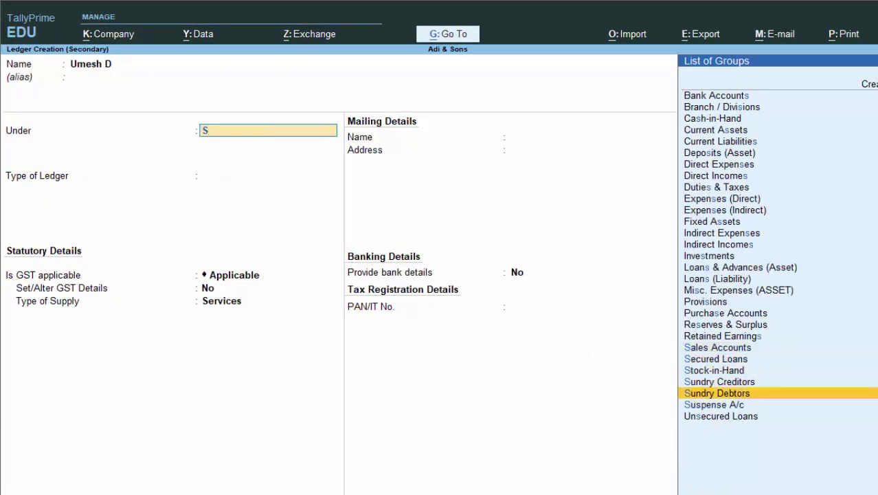
{"action": "key", "text": "Return"}
Set the customer's state to Madhya Pradesh and save the ledger.
{"action": "key", "text": "Return"}
{"action": "key", "text": "Return"}
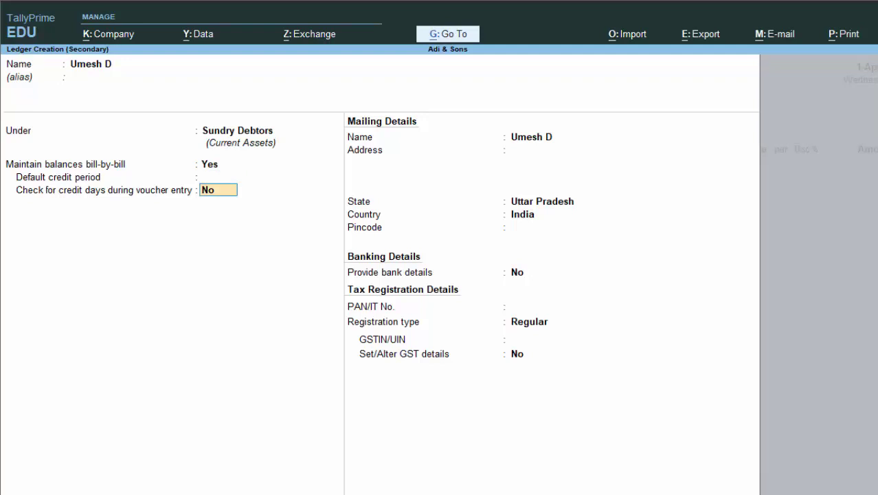
{"action": "key", "text": "Return"}
{"action": "key", "text": "Return"}
{"action": "key", "text": "Return"}
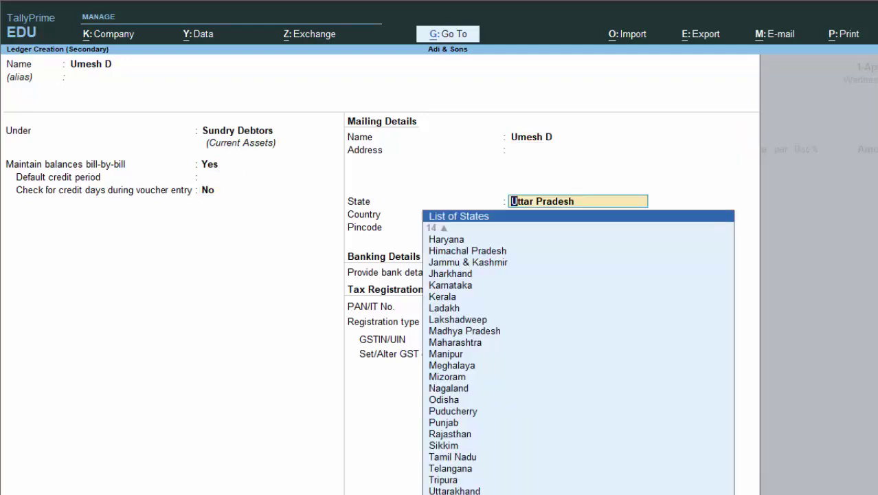
{"action": "type", "text": "M"}
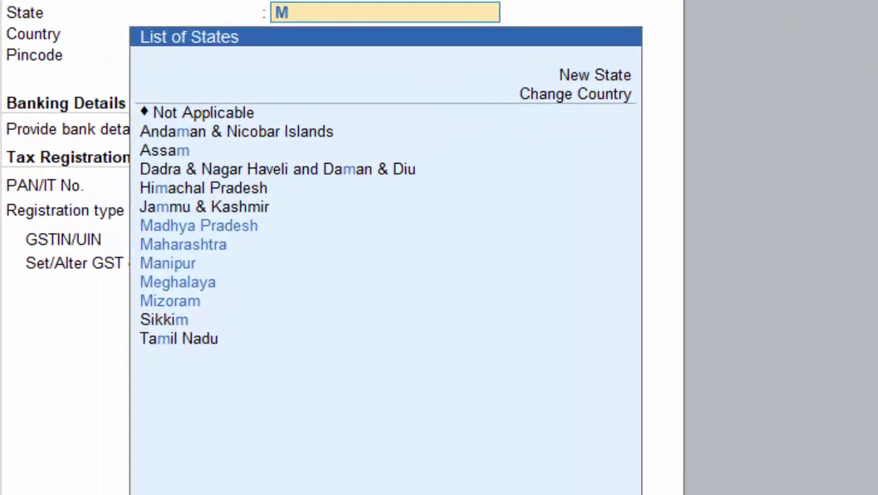
{"action": "key", "text": "Return"}
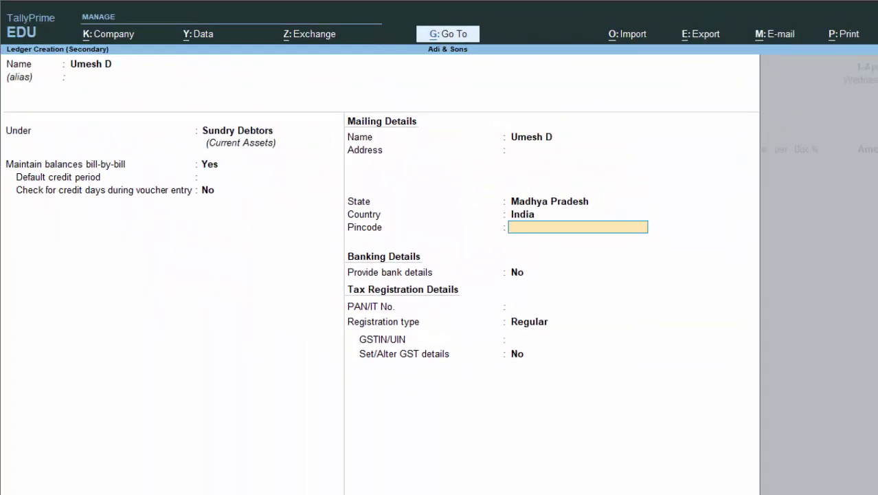
{"action": "key", "text": "Return"}
{"action": "key", "text": "Return"}
{"action": "key", "text": "Return"}
{"action": "key", "text": "Return"}
{"action": "key", "text": "Return"}
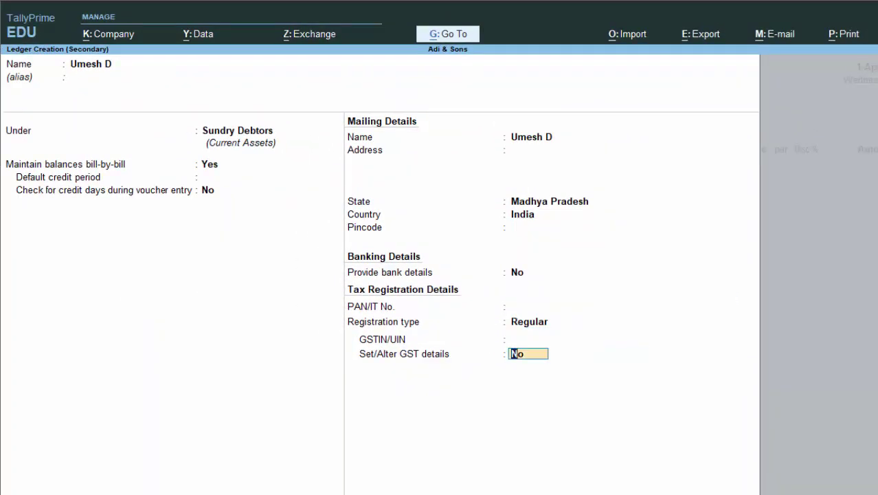
{"action": "key", "text": "Return"}
{"action": "key", "text": "Return"}
{"action": "key", "text": "Return"}
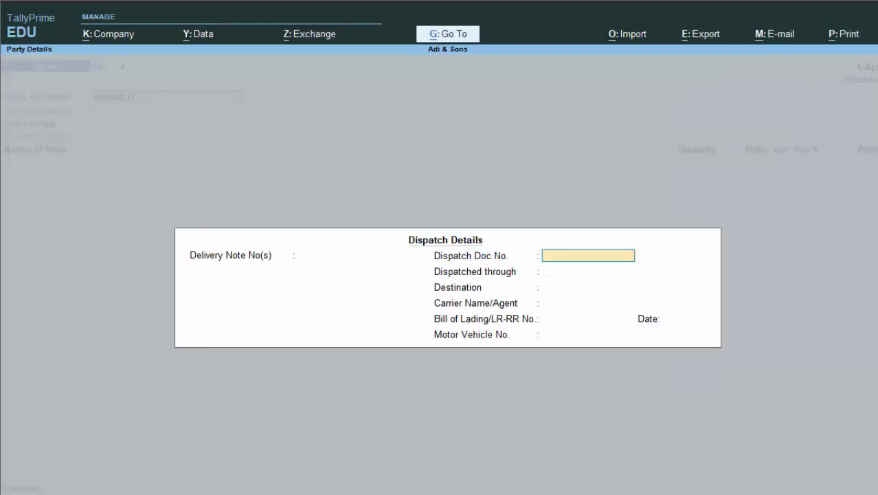
{"action": "key", "text": "Return"}
{"action": "key", "text": "Return"}
{"action": "key", "text": "Return"}
{"action": "key", "text": "Return"}
{"action": "key", "text": "Return"}
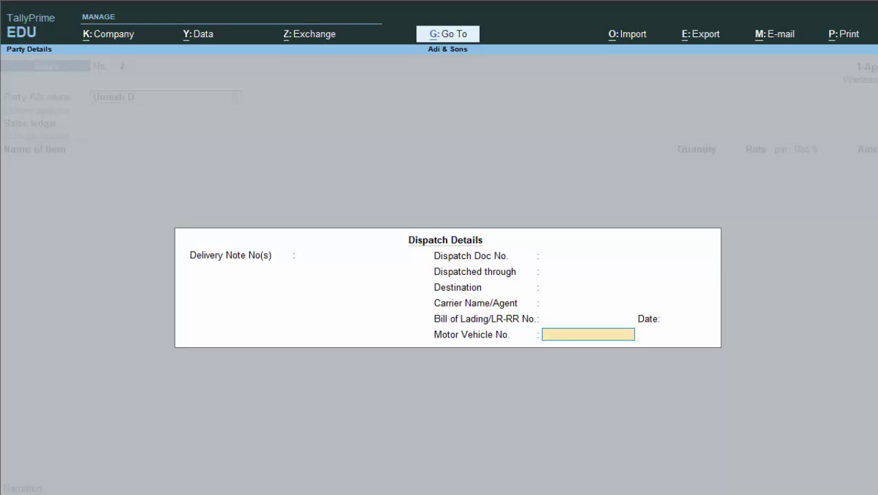
Accept empty dispatch details and the party details with Madhya Pradesh as place of supply.
{"action": "key", "text": "Return"}
{"action": "key", "text": "Return"}
{"action": "key", "text": "Return"}
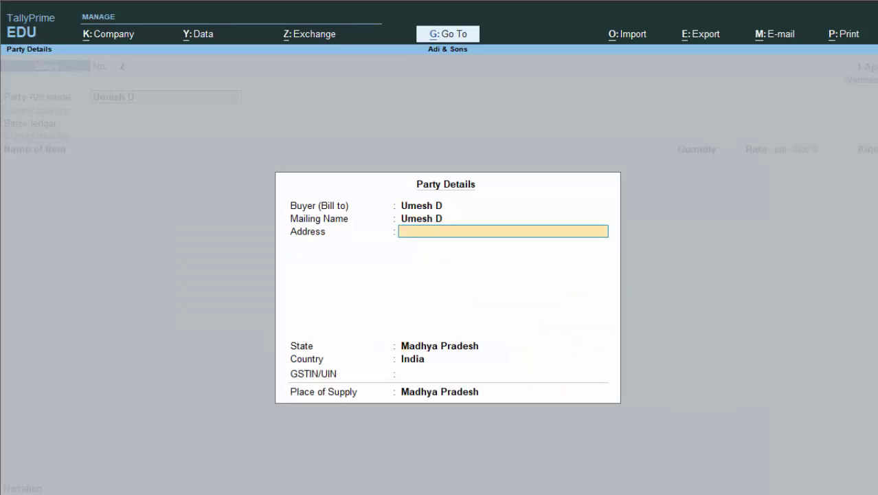
{"action": "key", "text": "Return"}
{"action": "key", "text": "Return"}
{"action": "key", "text": "Return"}
{"action": "key", "text": "Return"}
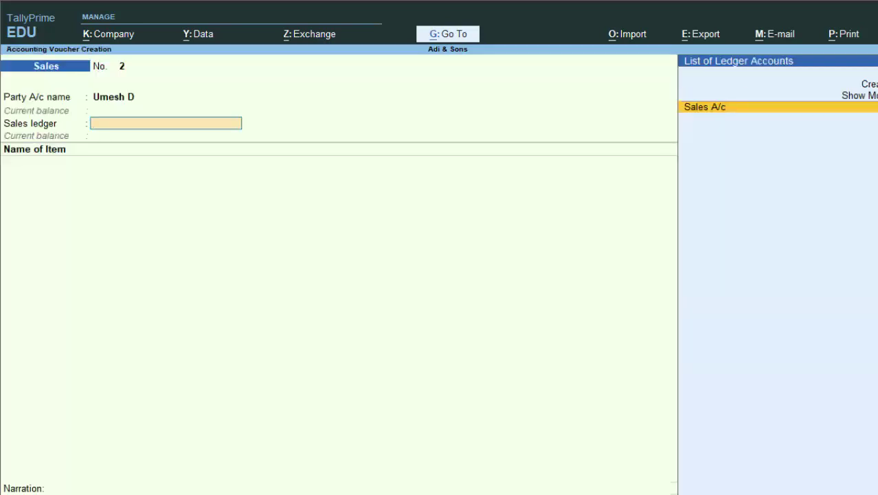
{"action": "key", "text": "Return"}
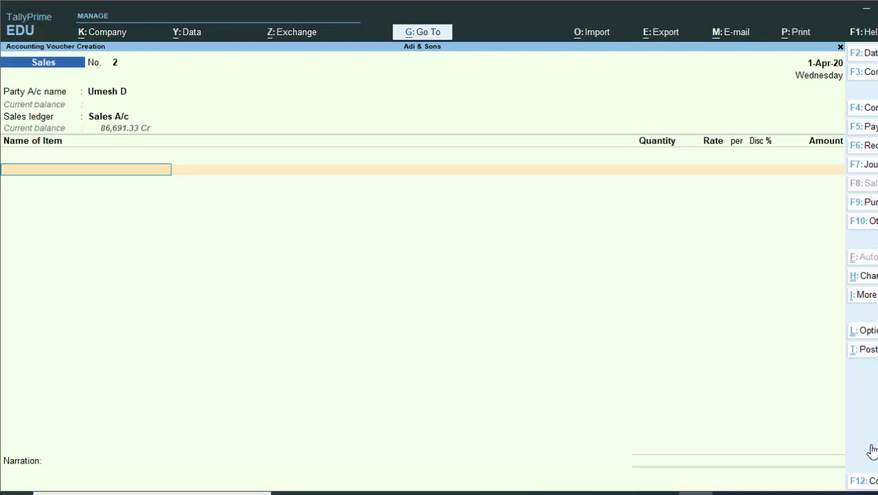
Enter Tally Prime 1.0, quantity 5 at 1700 per itm, 0.01% discount, amount 8,499.15.
{"action": "type", "text": "P"}
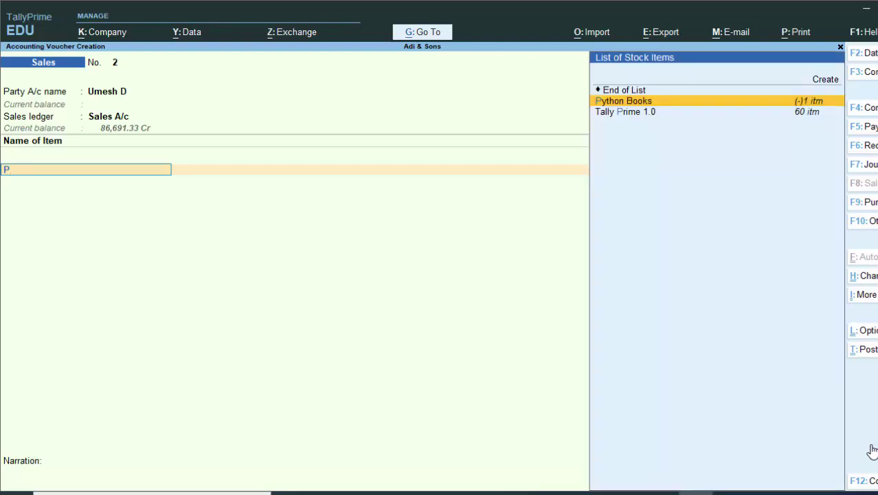
{"action": "key", "text": "Down"}
{"action": "key", "text": "Return"}
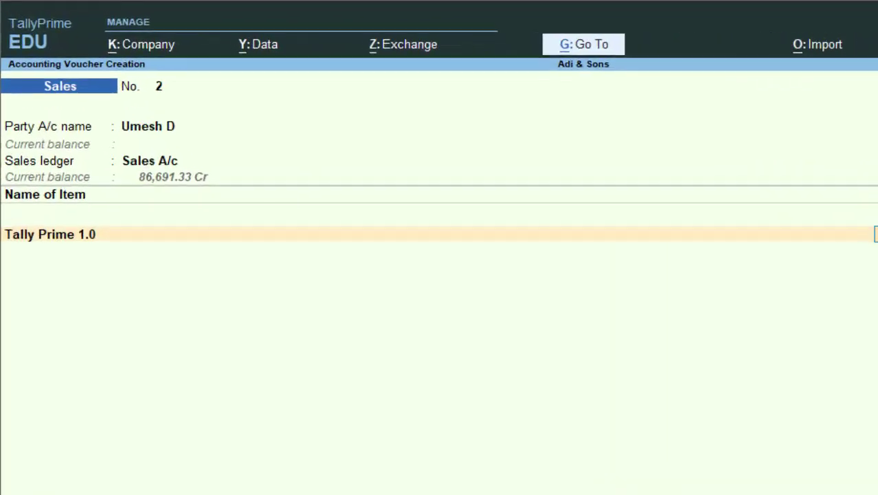
{"action": "type", "text": "5"}
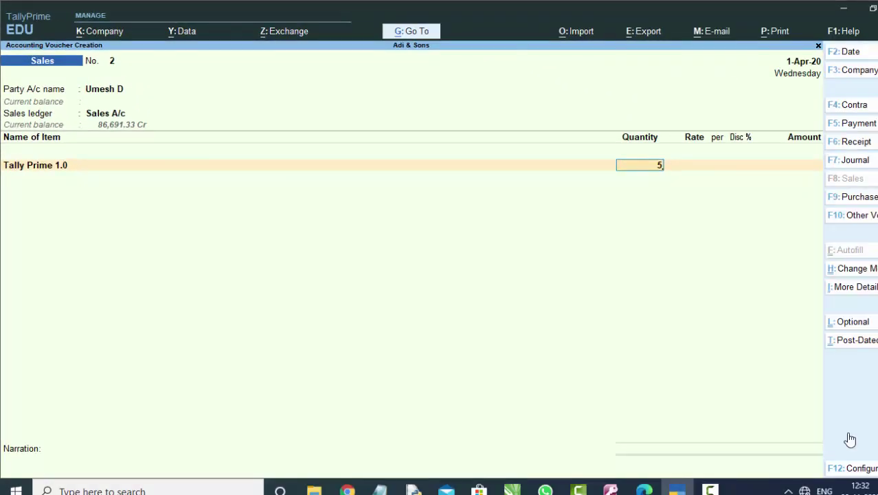
{"action": "key", "text": "Return"}
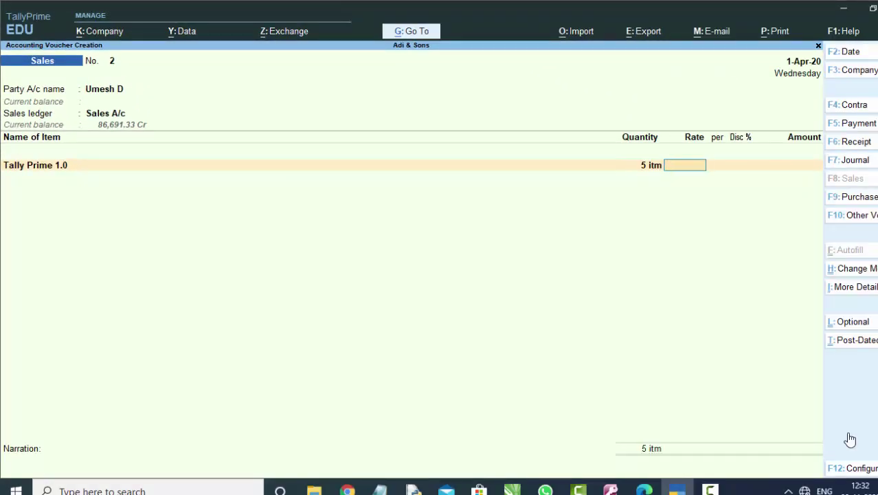
{"action": "type", "text": "1"}
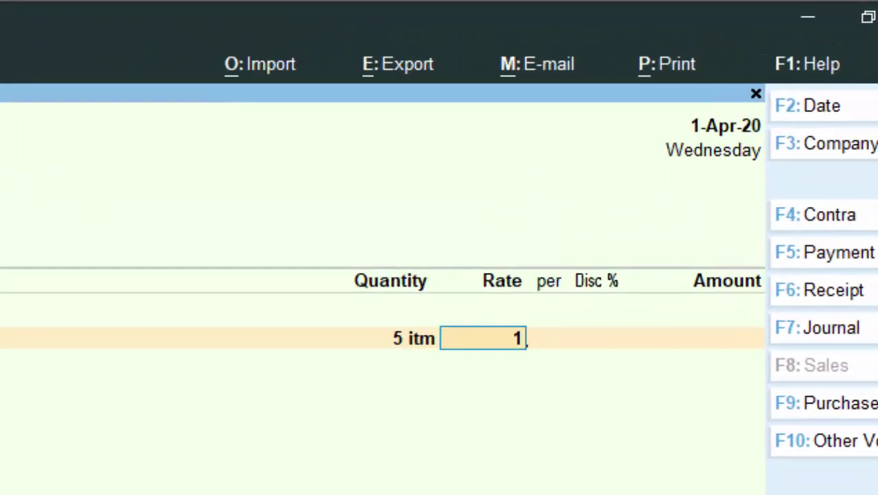
{"action": "type", "text": "700"}
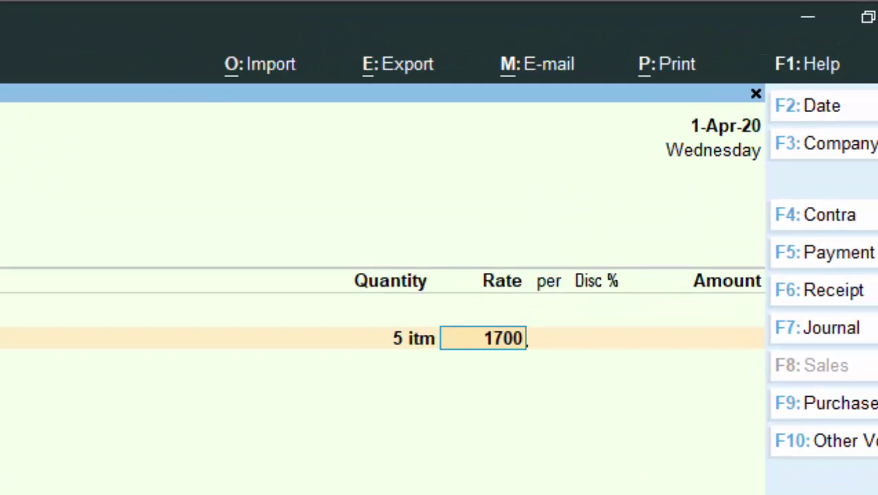
{"action": "key", "text": "Return"}
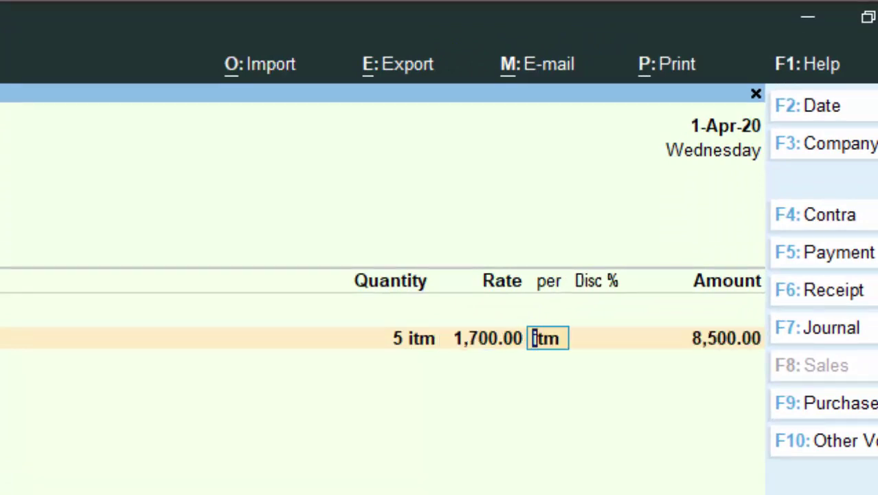
{"action": "key", "text": "Return"}
{"action": "type", "text": ".0"}
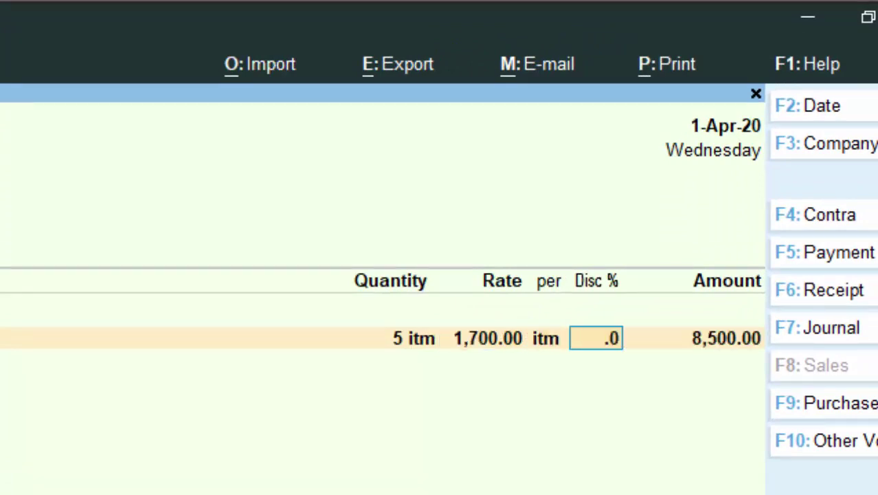
{"action": "type", "text": "1"}
{"action": "key", "text": "Return"}
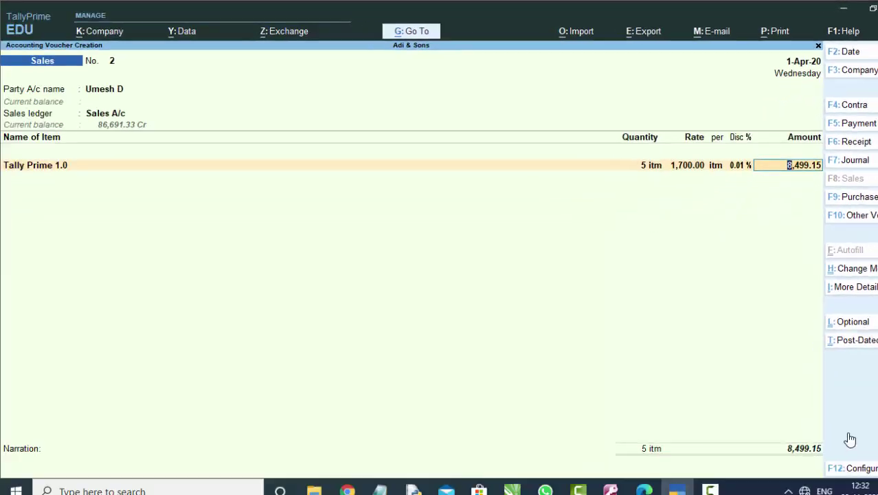
{"action": "key", "text": "Return"}
{"action": "key", "text": "Return"}
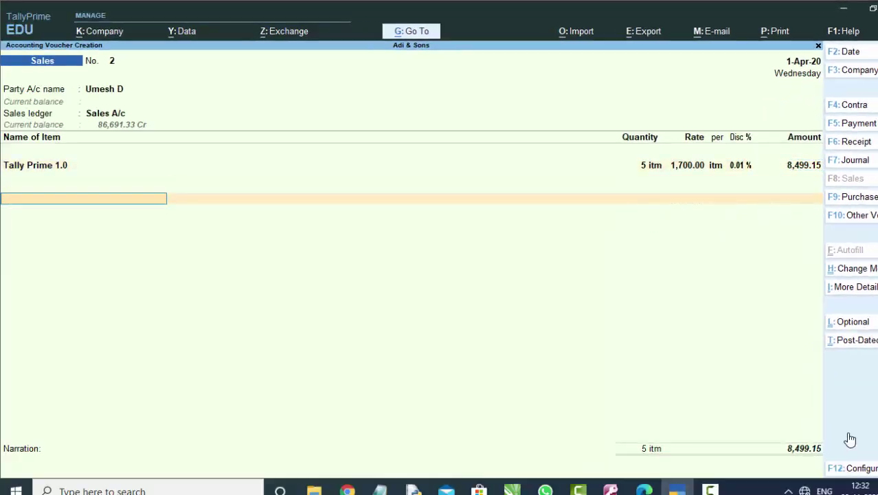
Add igst of 1,784.82, save the 10,283.97 voucher, and return to Gateway of Tally.
{"action": "type", "text": "i"}
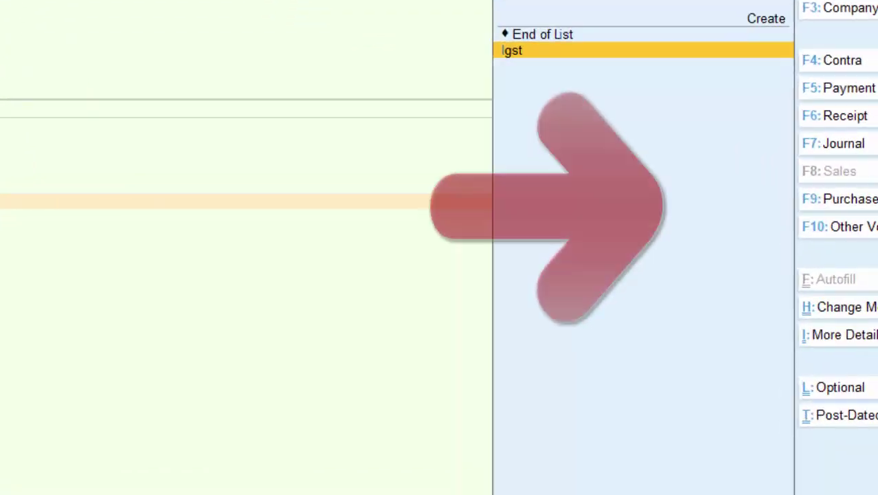
{"action": "key", "text": "Return"}
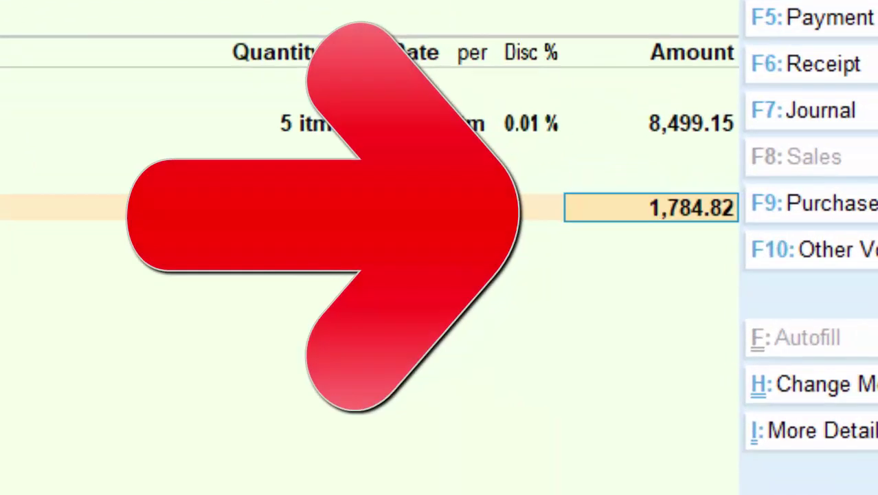
{"action": "key", "text": "Return"}
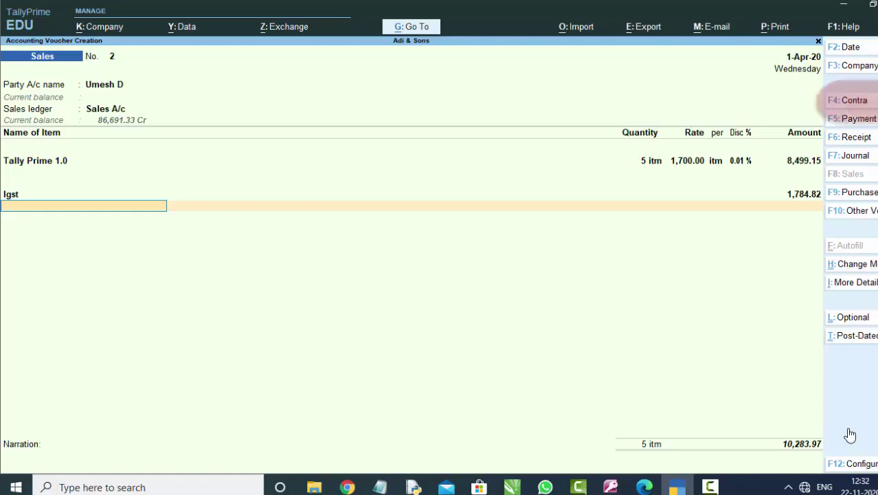
{"action": "key", "text": "Return"}
{"action": "key", "text": "Return"}
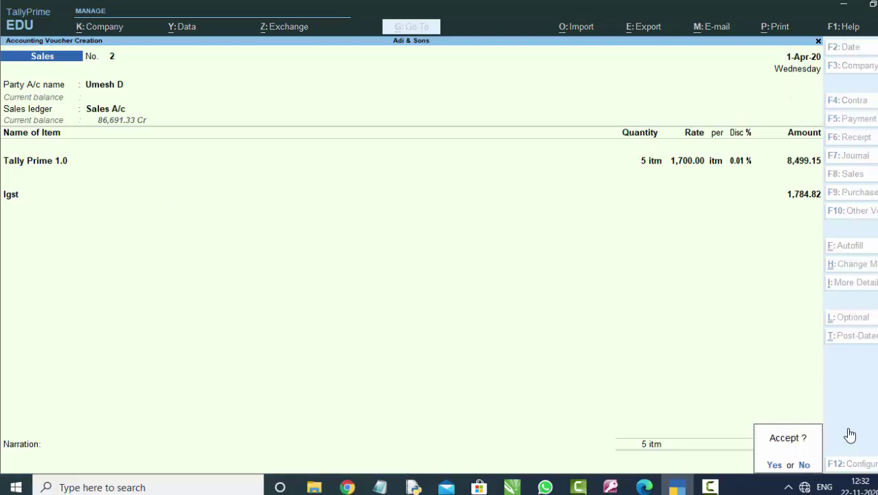
{"action": "key", "text": "y"}
{"action": "key", "text": "Escape"}
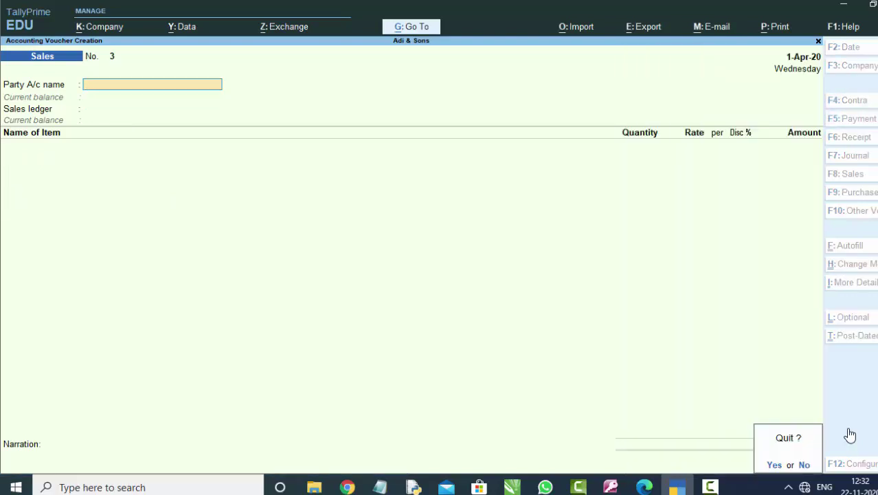
{"action": "key", "text": "y"}
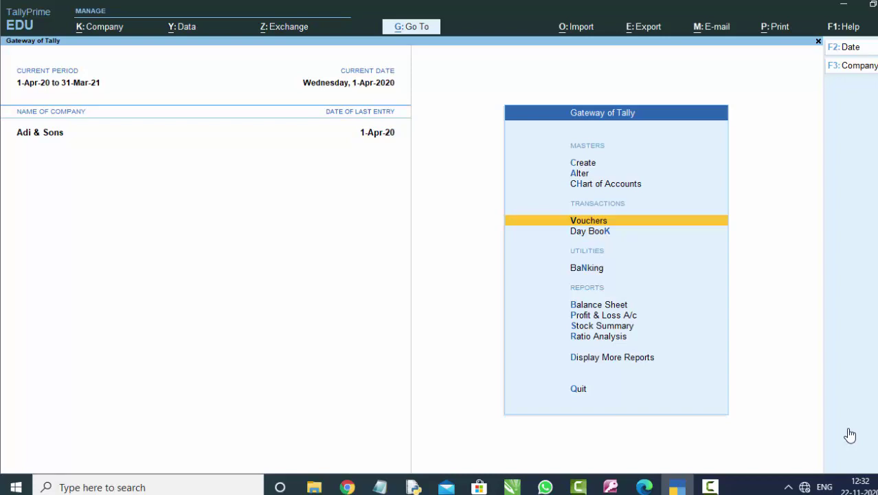
{"action": "key", "text": "d"}
{"action": "key", "text": "d"}
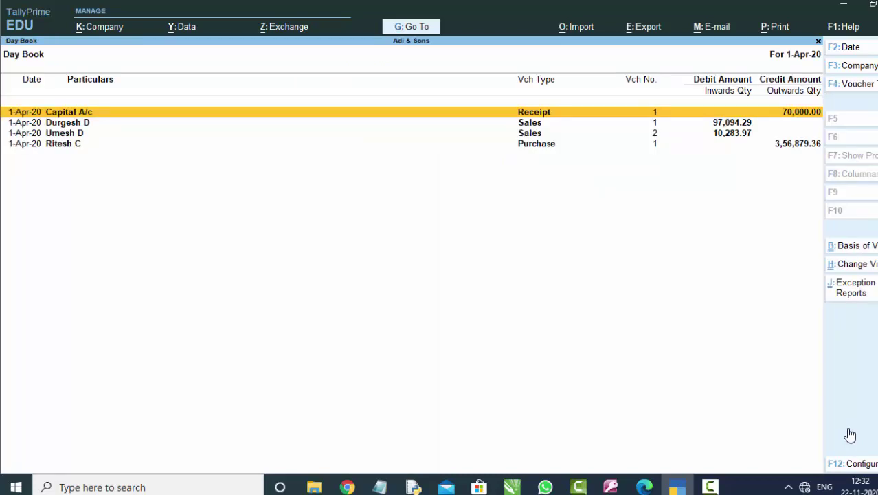
{"action": "key", "text": "Down"}
{"action": "key", "text": "Down"}
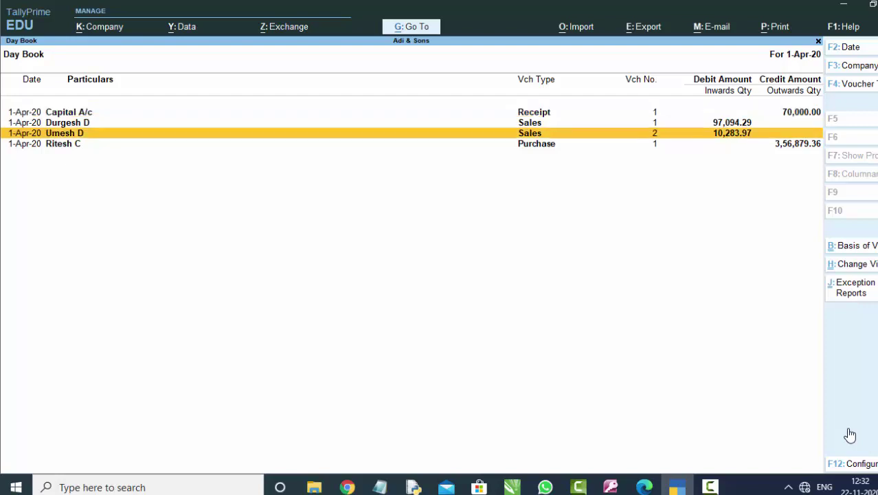
{"action": "key", "text": "Up"}
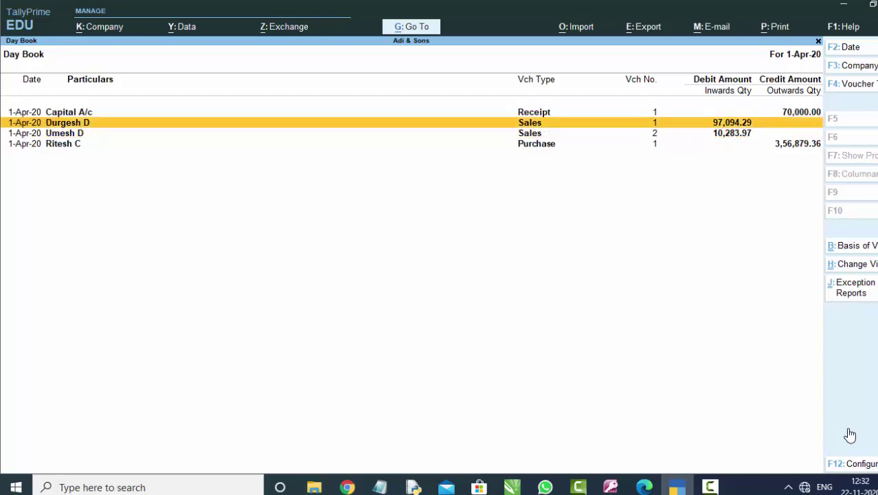
{"action": "key", "text": "Return"}
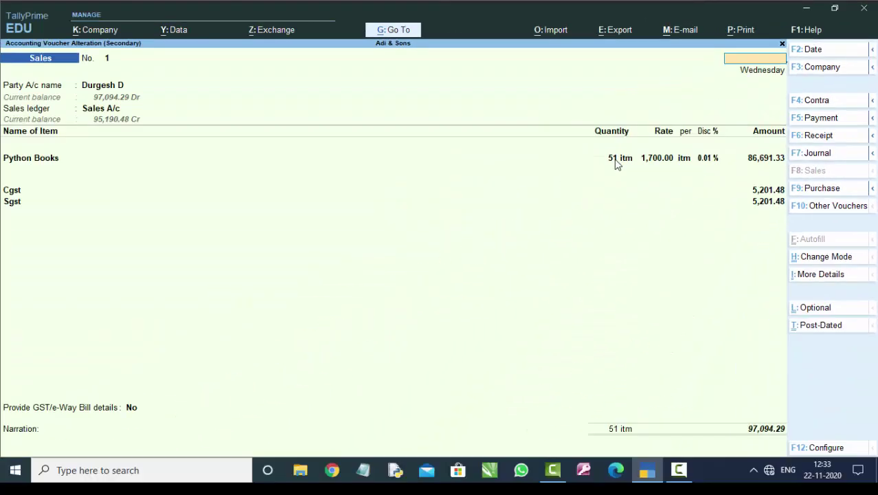
{"action": "key", "text": "Escape"}
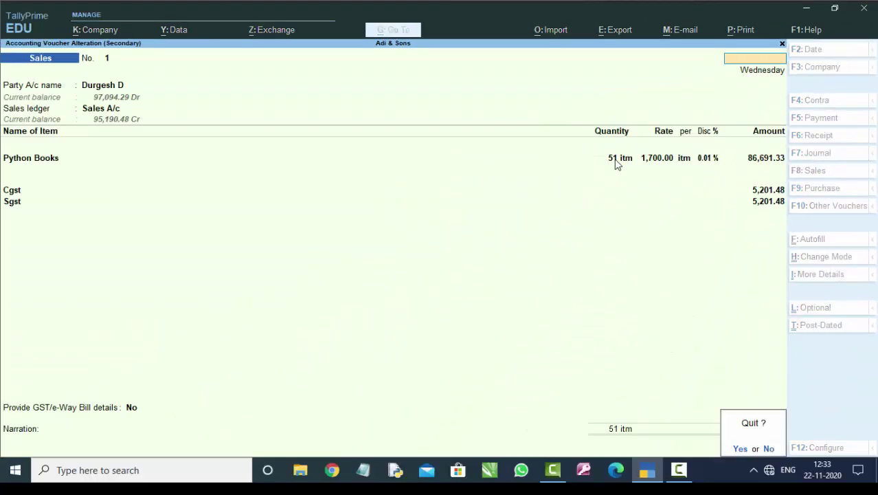
{"action": "key", "text": "y"}
{"action": "key", "text": "Escape"}
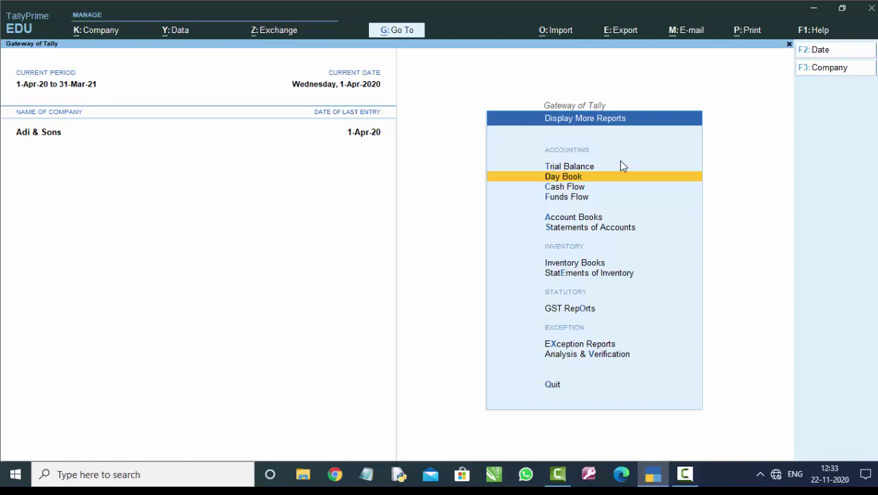
{"action": "key", "text": "Escape"}
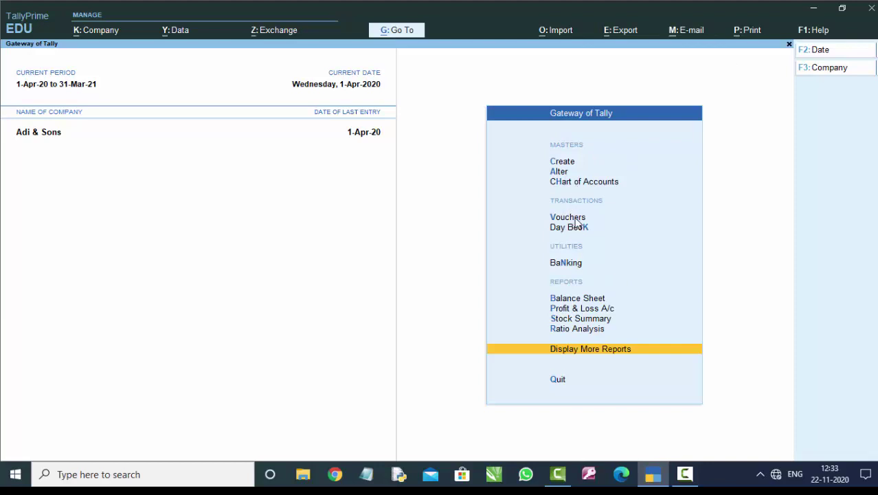
Open a Purchase voucher with supplier invoice 9000 and accept the supplier's party details.
{"action": "left_click", "coordinate": [575, 219]}
{"action": "left_click", "coordinate": [819, 191]}
{"action": "type", "text": "900"}
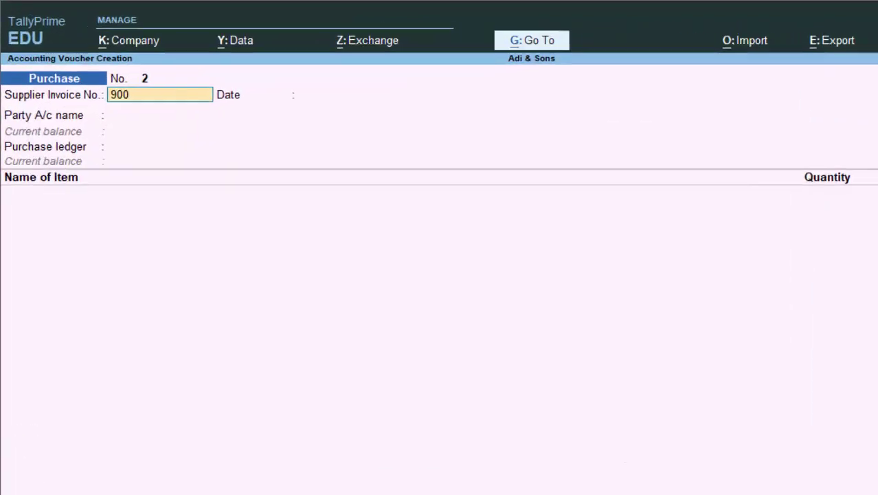
{"action": "type", "text": "0"}
{"action": "key", "text": "Return"}
{"action": "key", "text": "Return"}
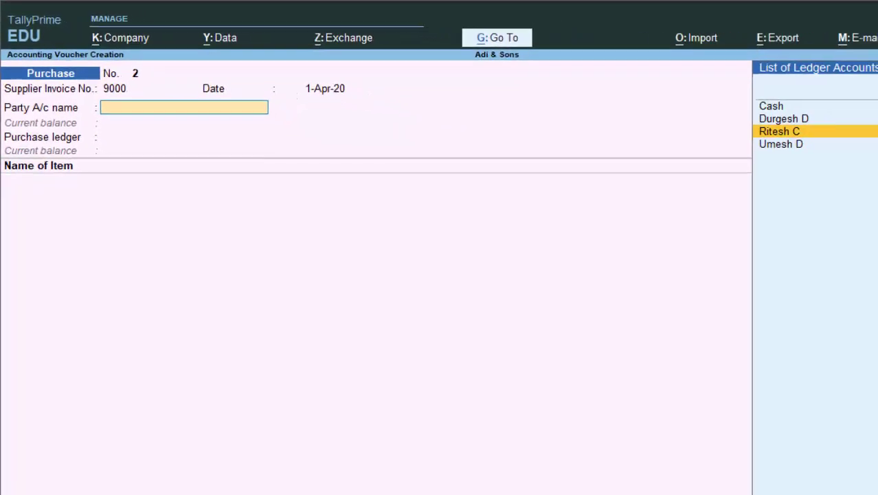
{"action": "key", "text": "Return"}
{"action": "key", "text": "Return"}
{"action": "key", "text": "Return"}
{"action": "key", "text": "Return"}
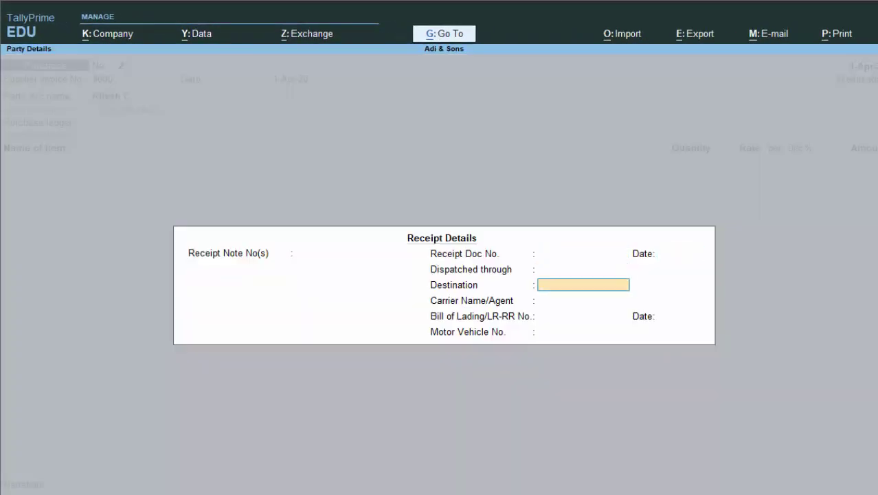
{"action": "key", "text": "Return"}
{"action": "key", "text": "Return"}
{"action": "key", "text": "Return"}
{"action": "key", "text": "Return"}
{"action": "key", "text": "Return"}
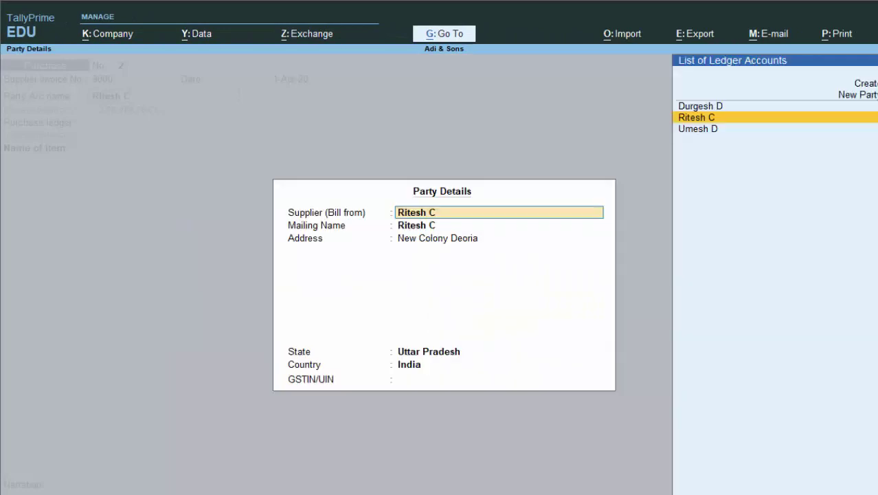
{"action": "key", "text": "Return"}
{"action": "key", "text": "Return"}
{"action": "key", "text": "Return"}
{"action": "key", "text": "Return"}
{"action": "key", "text": "Return"}
{"action": "key", "text": "Return"}
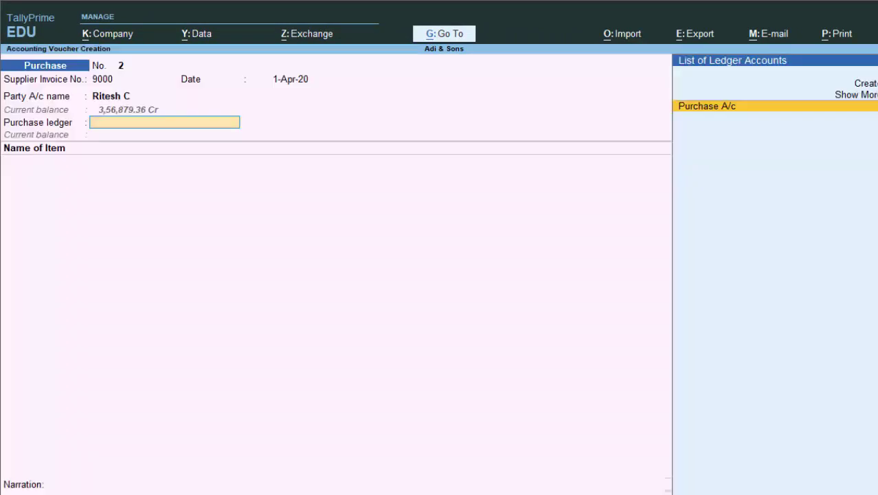
{"action": "key", "text": "Return"}
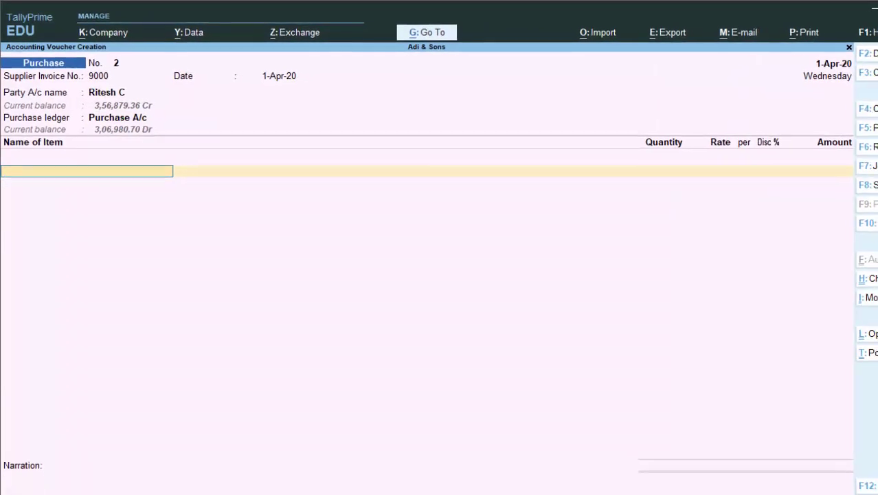
Add 8 Python Books at the default rate of 1,200.00.
{"action": "type", "text": "P"}
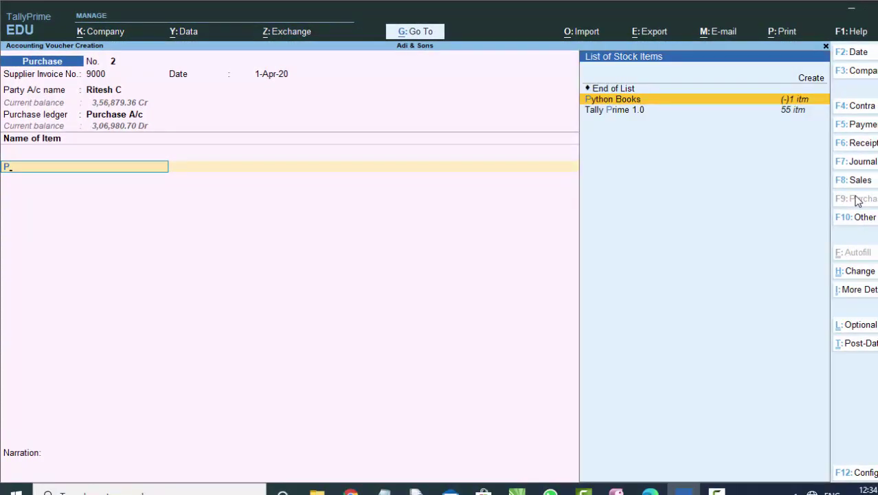
{"action": "key", "text": "Return"}
{"action": "type", "text": "8"}
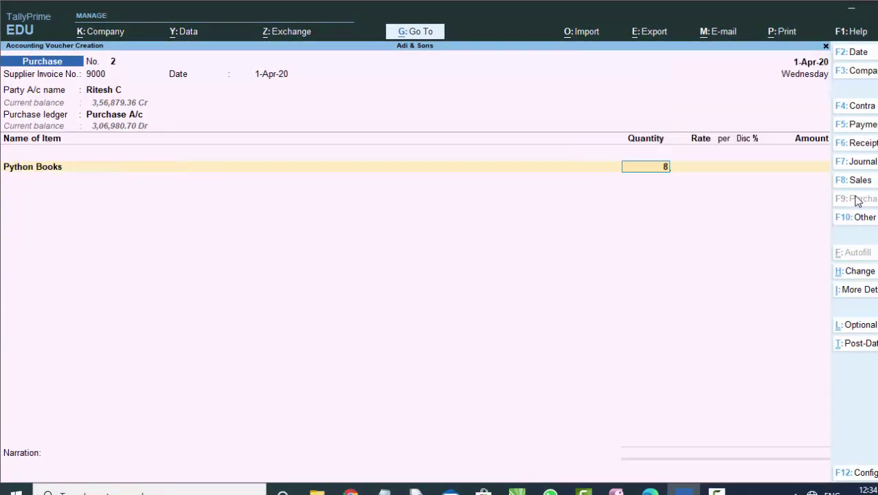
{"action": "key", "text": "Return"}
{"action": "key", "text": "Return"}
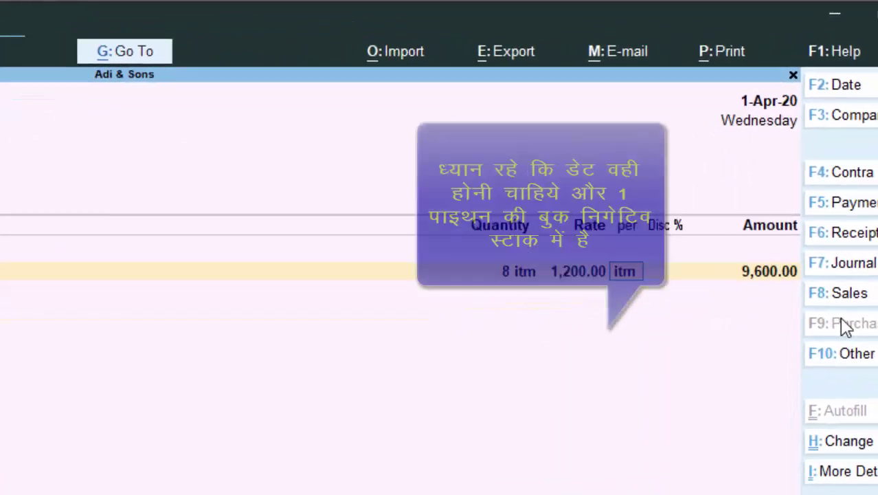
{"action": "key", "text": "Return"}
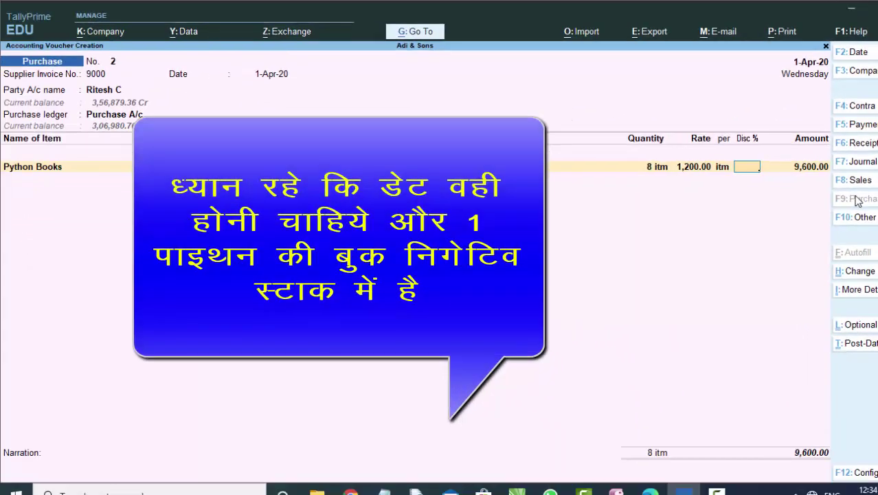
{"action": "key", "text": "Return"}
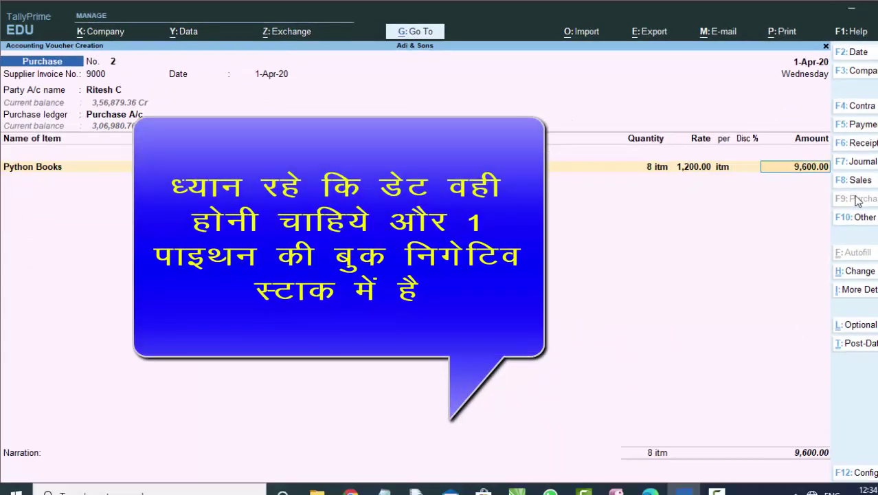
{"action": "key", "text": "Return"}
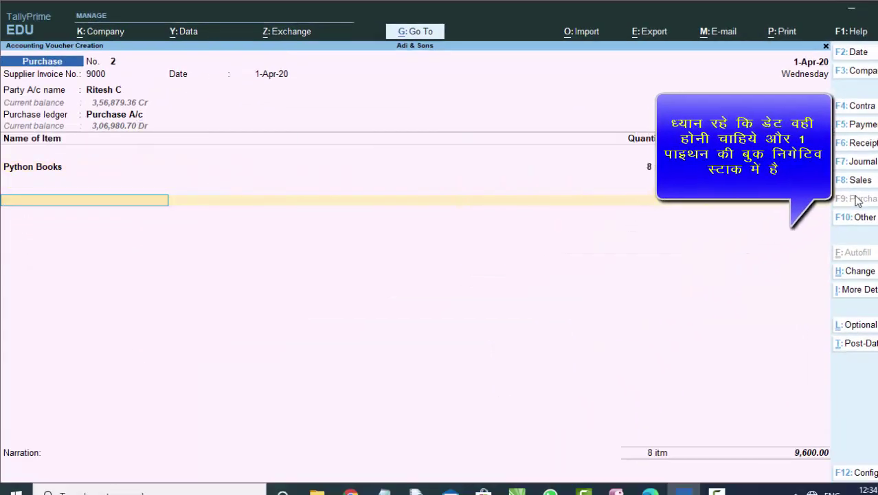
Add Cgst and Sgst at 576.00 each and save the 10,752.00 voucher.
{"action": "key", "text": "Return"}
{"action": "type", "text": "Cgst"}
{"action": "key", "text": "Return"}
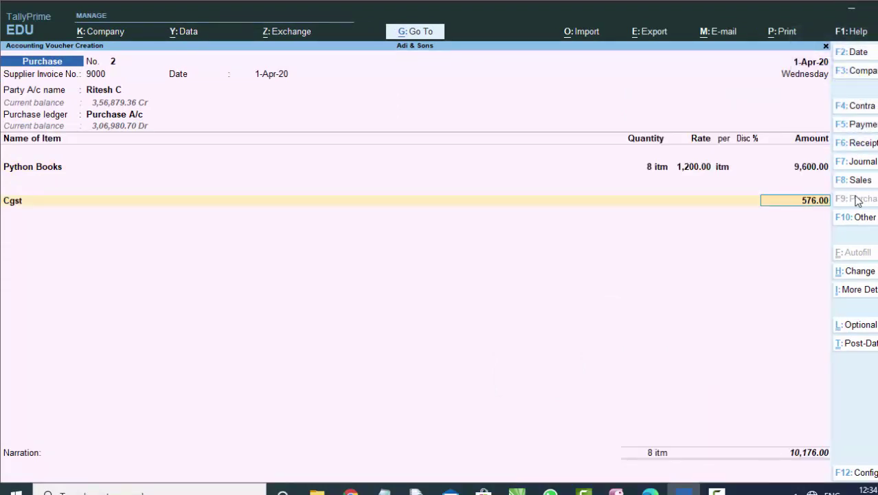
{"action": "key", "text": "Return"}
{"action": "type", "text": "S"}
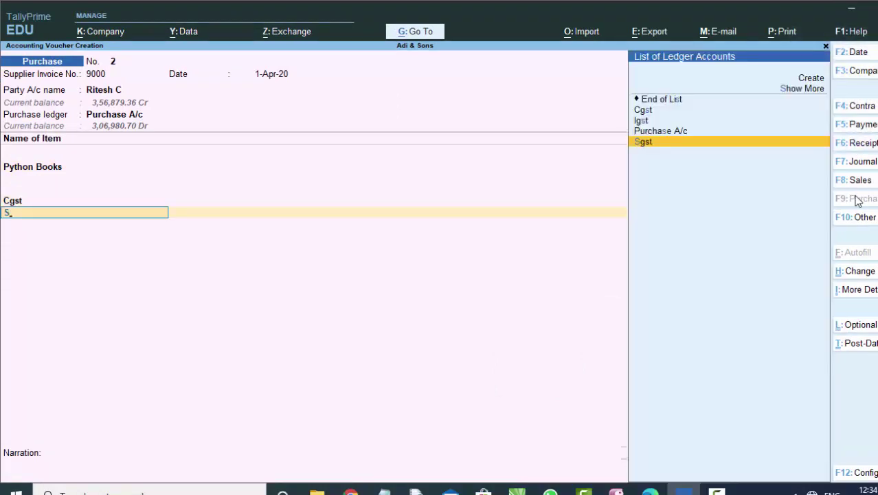
{"action": "key", "text": "Return"}
{"action": "key", "text": "Return"}
{"action": "key", "text": "Return"}
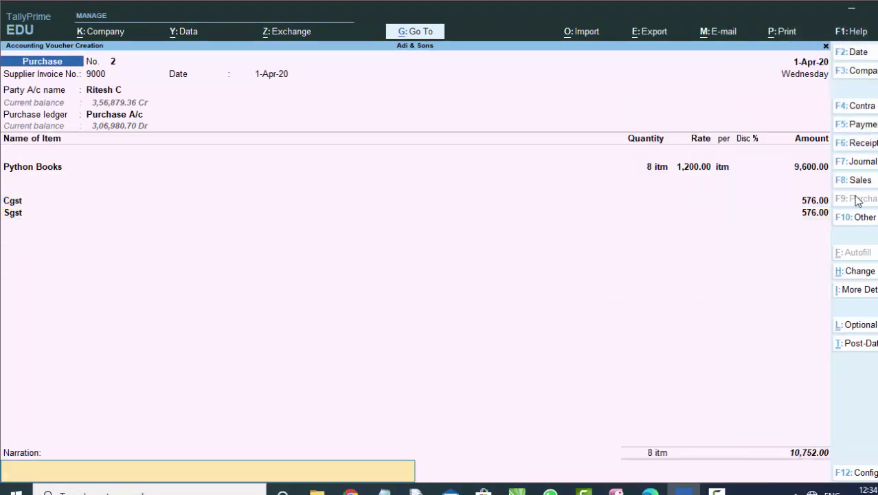
{"action": "key", "text": "Return"}
{"action": "key", "text": "Return"}
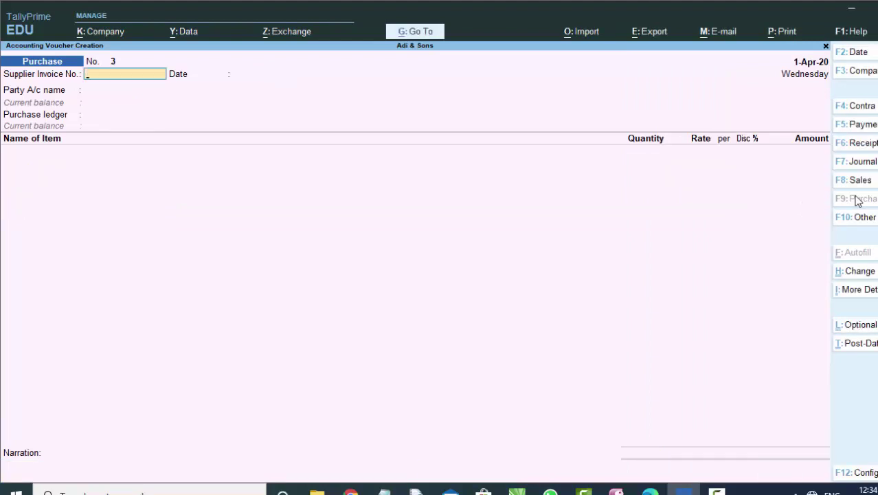
{"action": "key", "text": "Escape"}
{"action": "key", "text": "Escape"}
{"action": "key", "text": "Escape"}
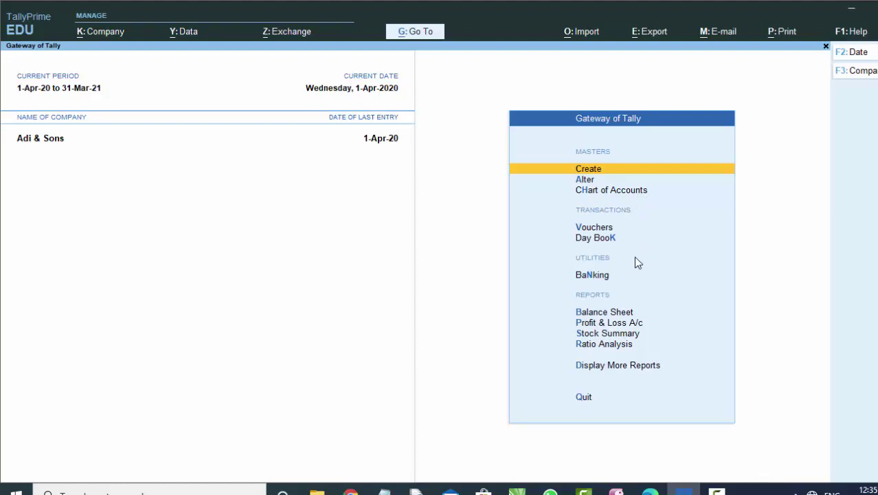
Check the Stock Summary, where Python Books shows 7 itm, then return to the Gateway.
{"action": "left_click", "coordinate": [619, 334]}
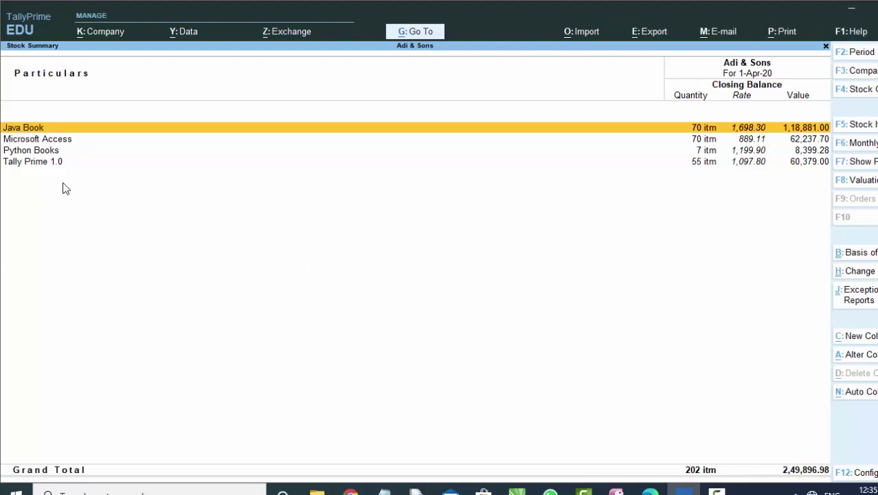
{"action": "left_click", "coordinate": [705, 153]}
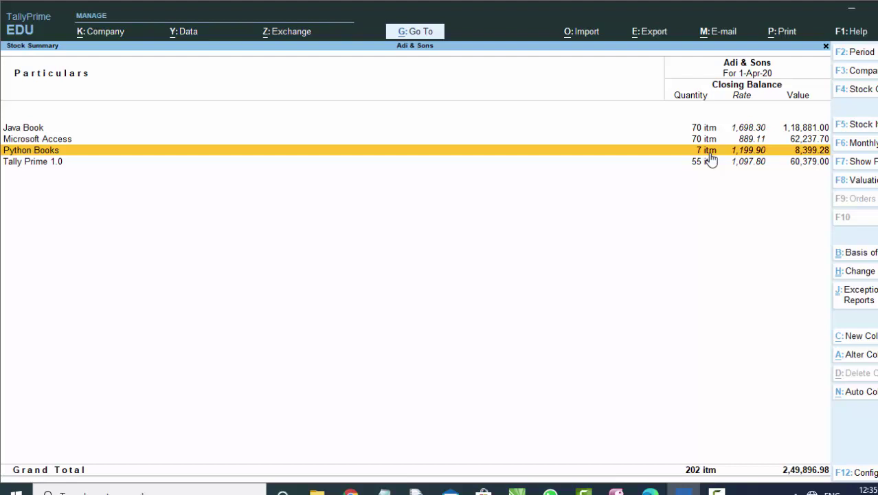
{"action": "key", "text": "Escape"}
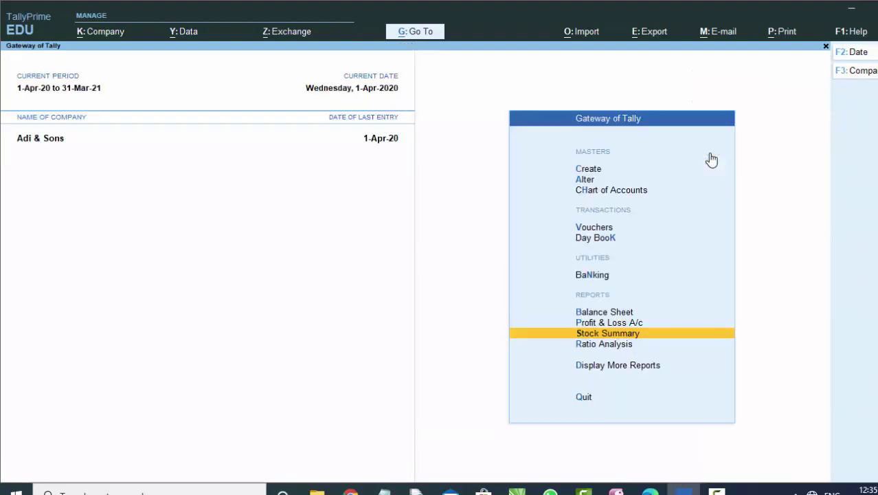
{"action": "key", "text": "d"}
{"action": "key", "text": "d"}
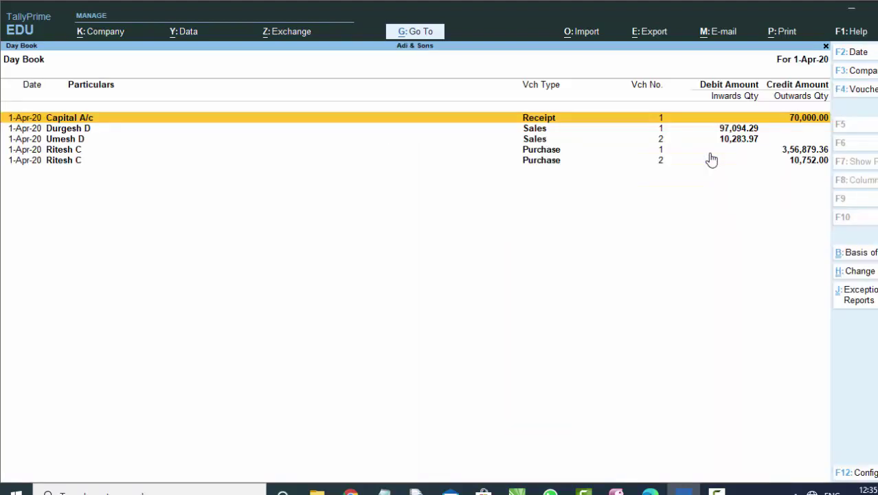
{"action": "key", "text": "Down"}
{"action": "key", "text": "Down"}
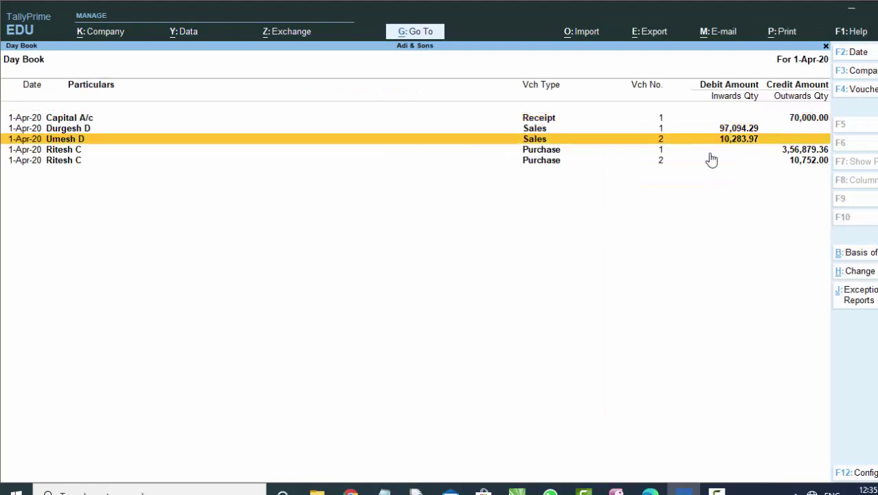
{"action": "key", "text": "Down"}
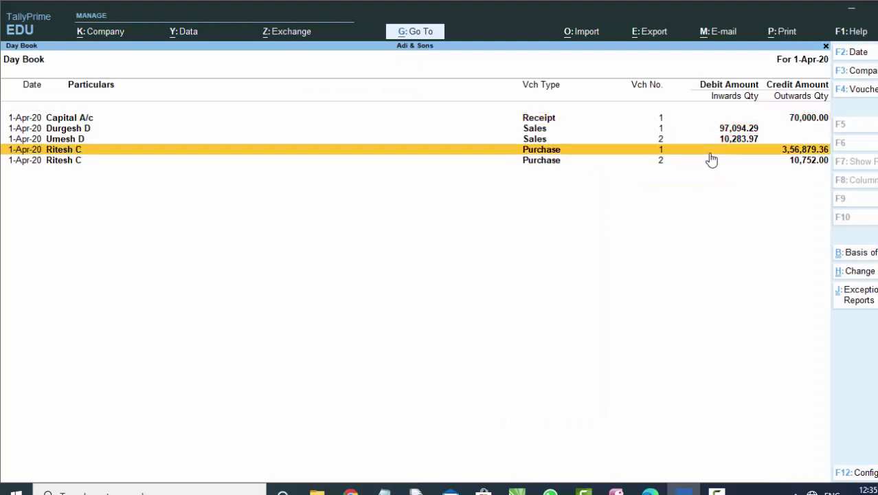
{"action": "key", "text": "Down"}
{"action": "key", "text": "Return"}
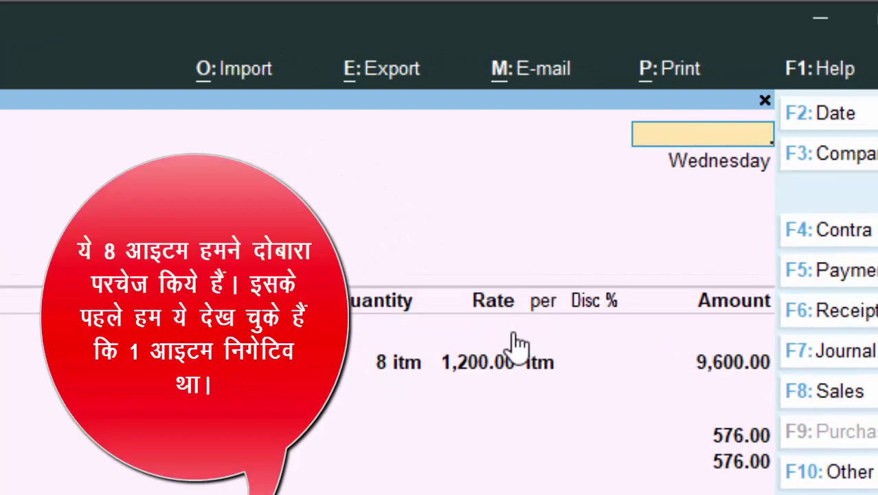
{"action": "key", "text": "Escape"}
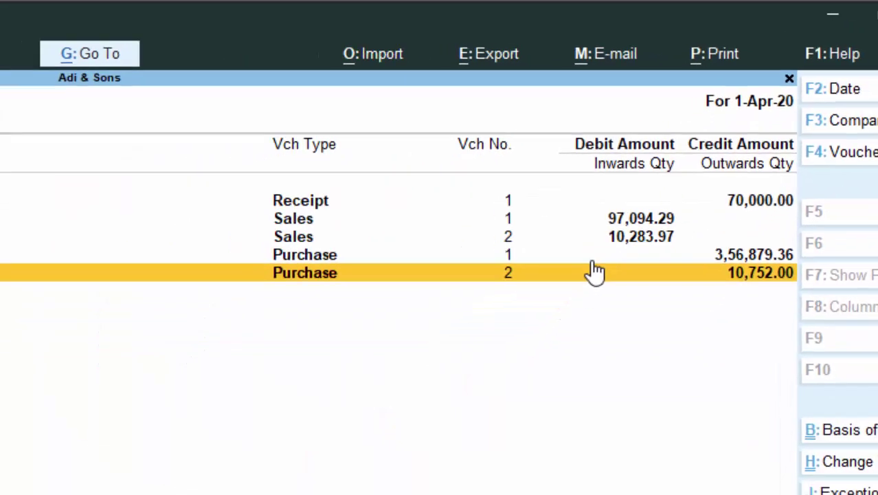
{"action": "key", "text": "Escape"}
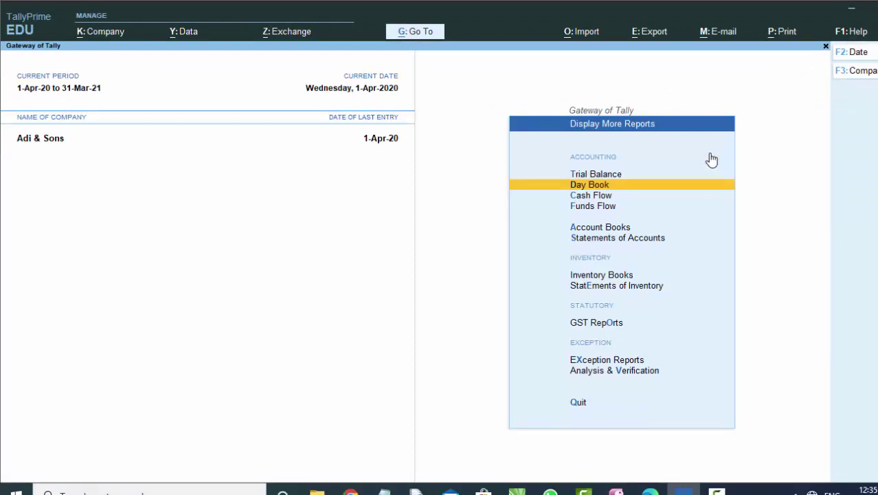
{"action": "key", "text": "Escape"}
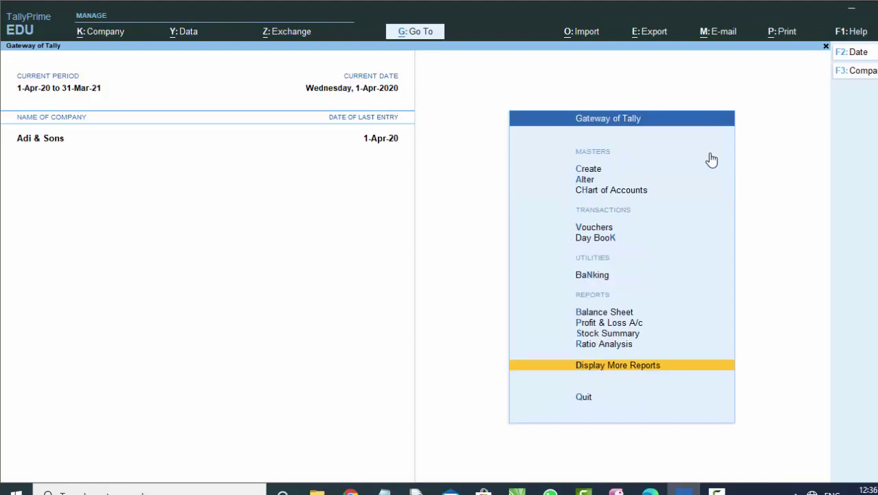
Start a Payment voucher, then discard it without entering anything.
{"action": "key", "text": "v"}
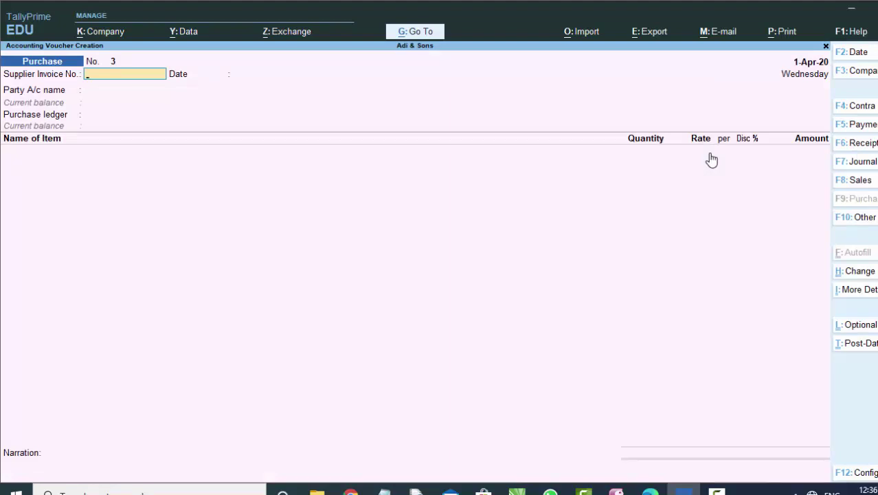
{"action": "left_click", "coordinate": [873, 132]}
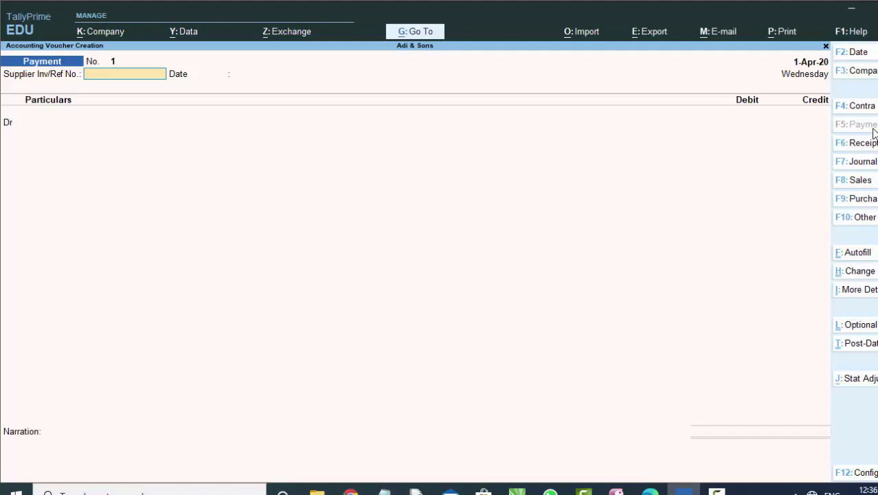
{"action": "key", "text": "Escape"}
{"action": "key", "text": "Return"}
Open the Day Book and review Purchase voucher No. 1.
{"action": "key", "text": "d"}
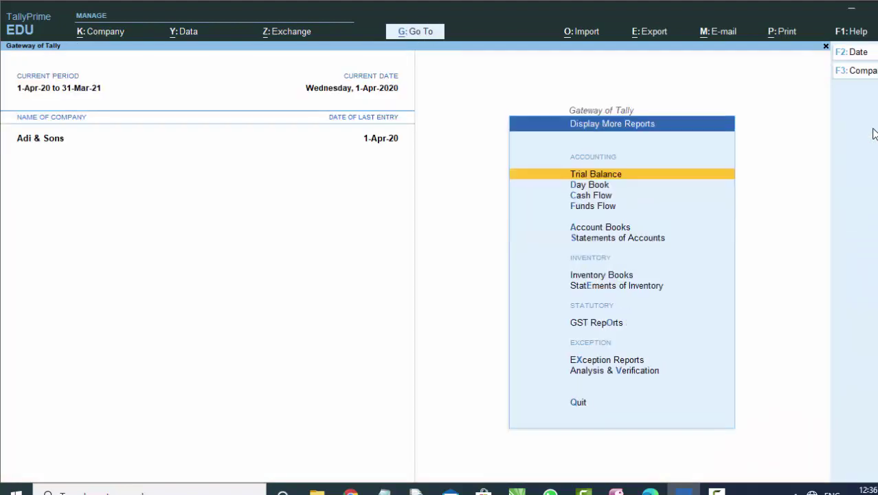
{"action": "key", "text": "d"}
{"action": "key", "text": "Down"}
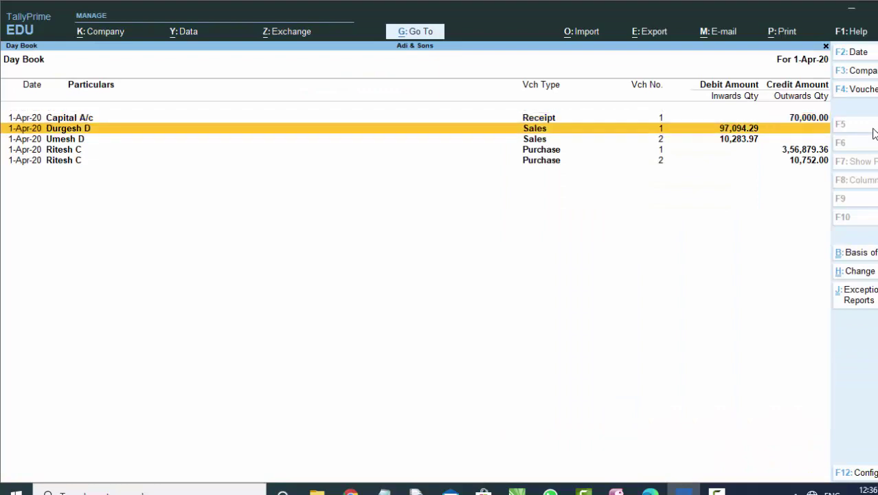
{"action": "key", "text": "Down"}
{"action": "key", "text": "Down"}
{"action": "key", "text": "Return"}
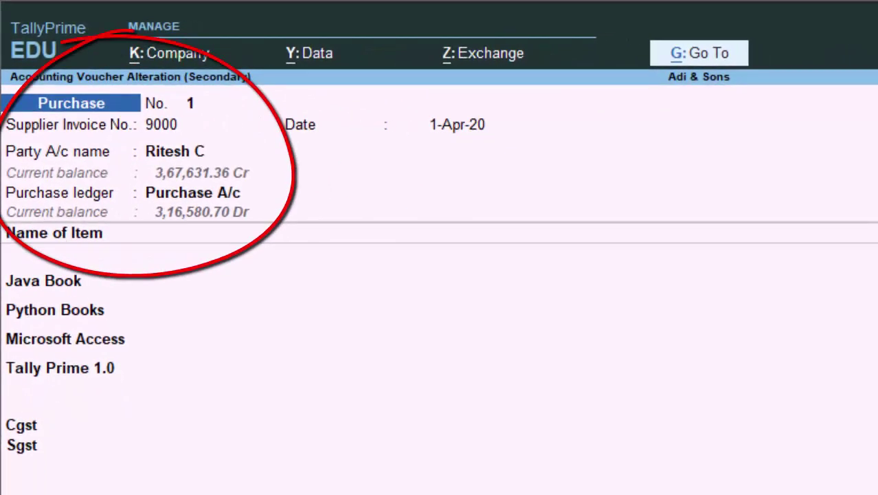
{"action": "key", "text": "Escape"}
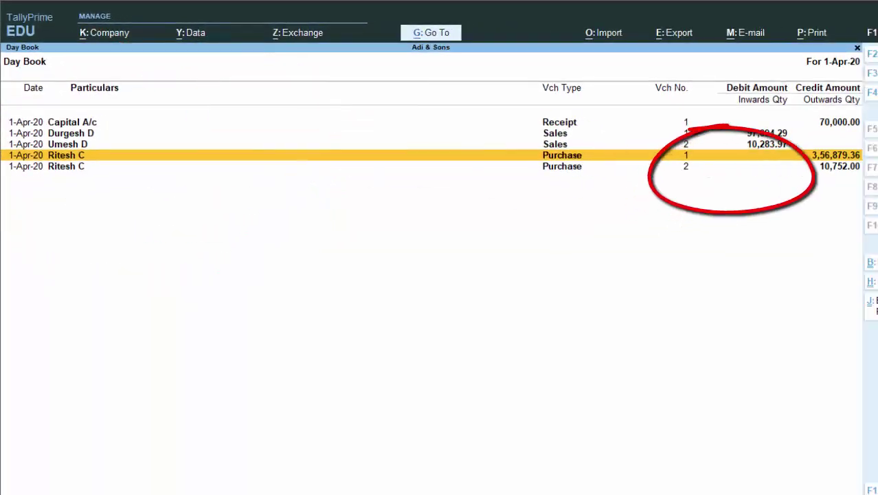
Close the Day Book and back out to the Gateway of Tally.
{"action": "key", "text": "Escape"}
{"action": "key", "text": "y"}
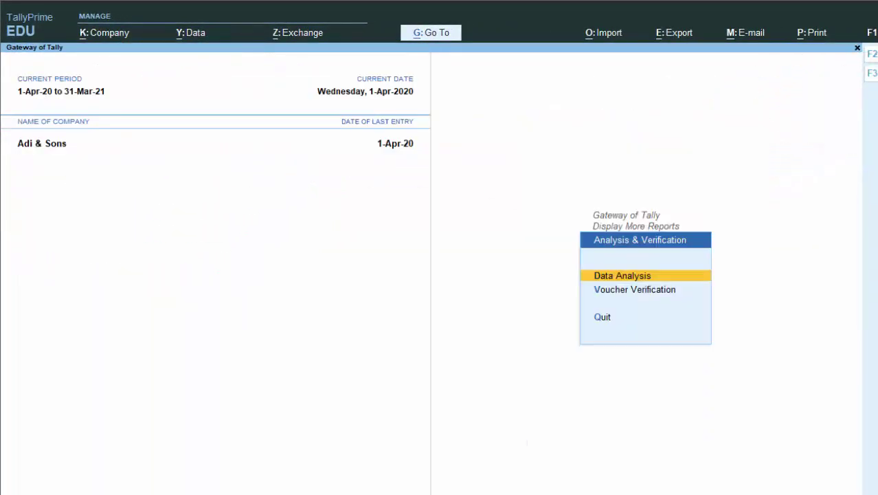
{"action": "key", "text": "Escape"}
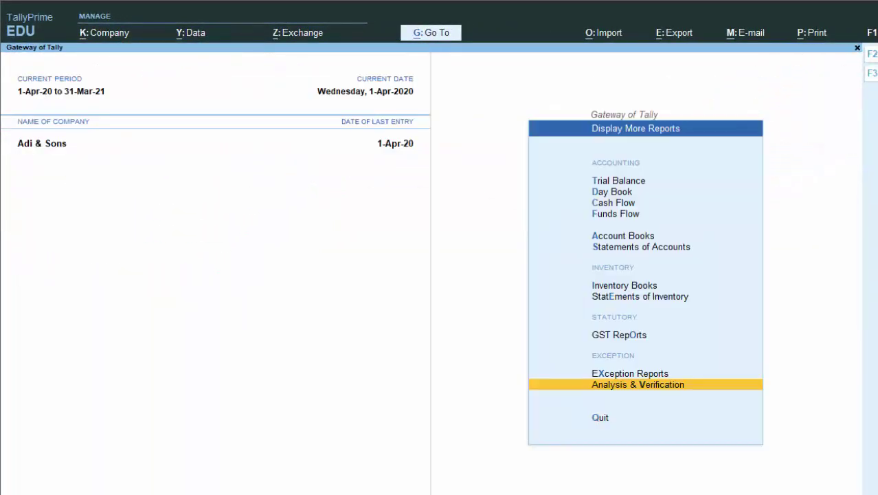
{"action": "key", "text": "Escape"}
Create a voucher with reference 9000, debiting the supplier's ledger 3,67,631.
{"action": "key", "text": "v"}
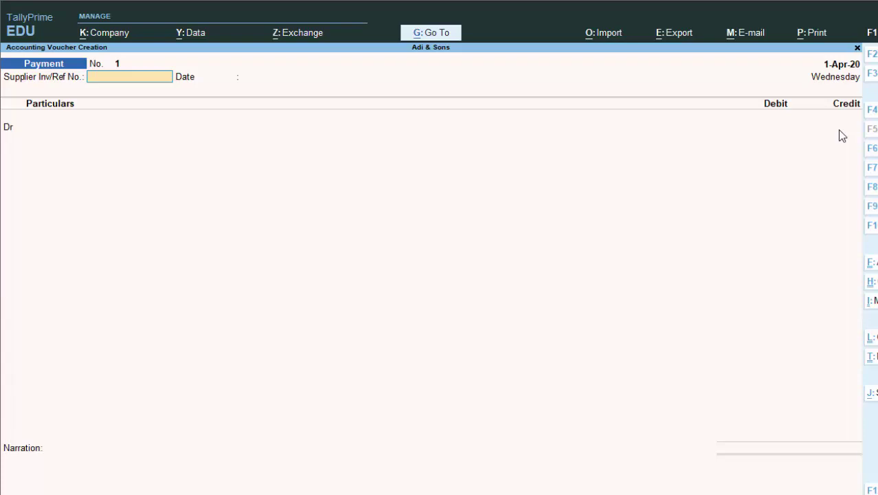
{"action": "type", "text": "9000"}
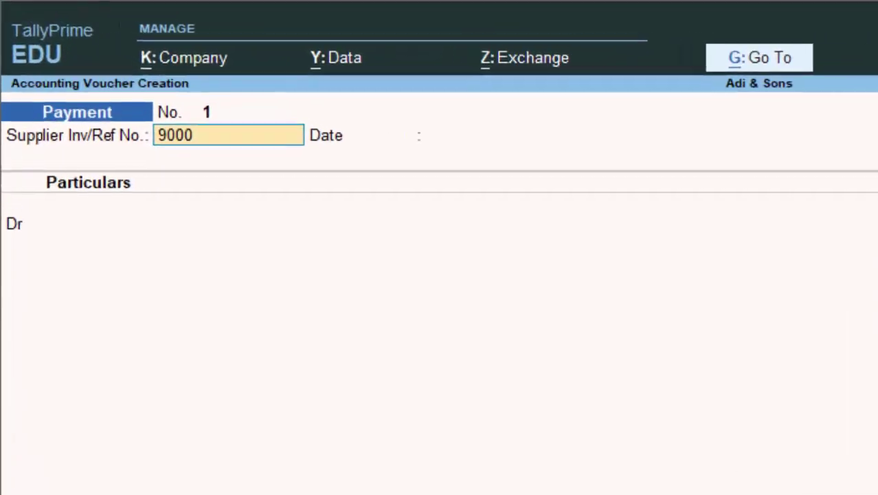
{"action": "key", "text": "Return"}
{"action": "key", "text": "Return"}
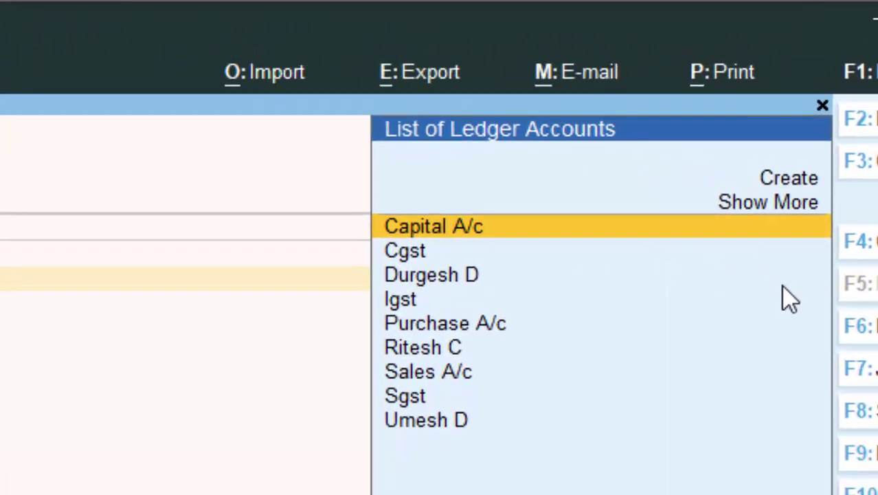
{"action": "key", "text": "Down"}
{"action": "key", "text": "Down"}
{"action": "key", "text": "Down"}
{"action": "key", "text": "Down"}
{"action": "key", "text": "Down"}
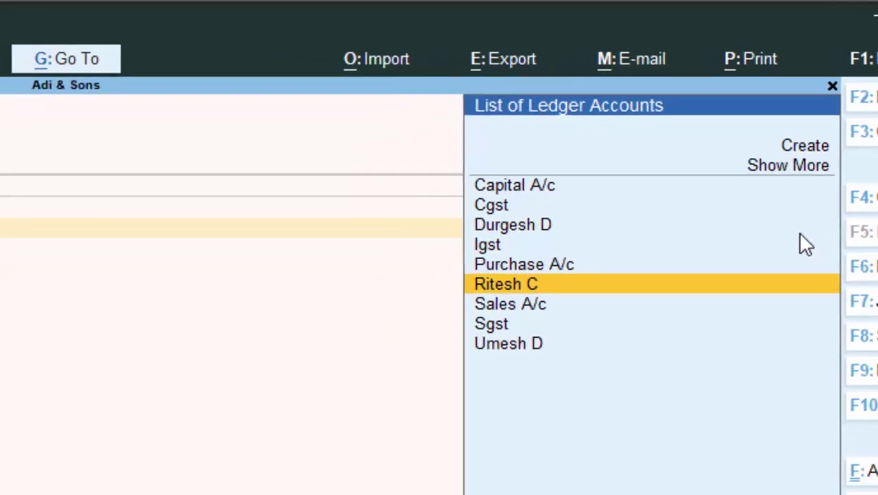
{"action": "key", "text": "Return"}
{"action": "type", "text": "367"}
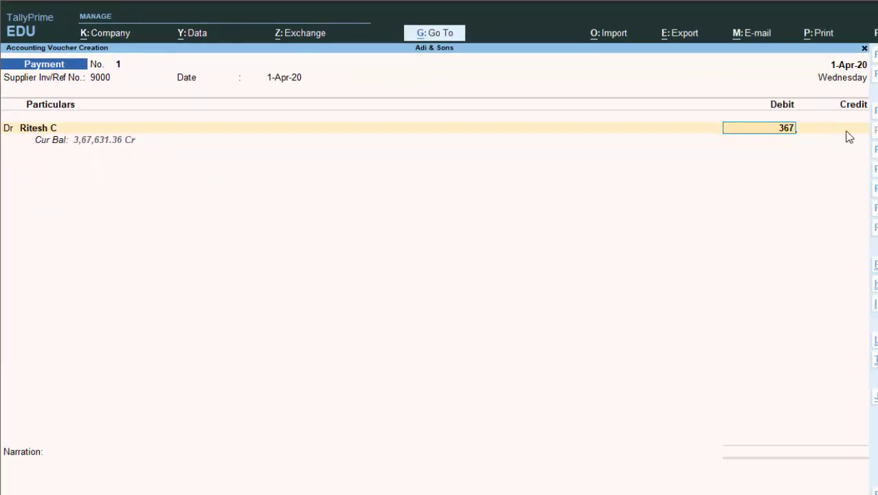
{"action": "type", "text": "631"}
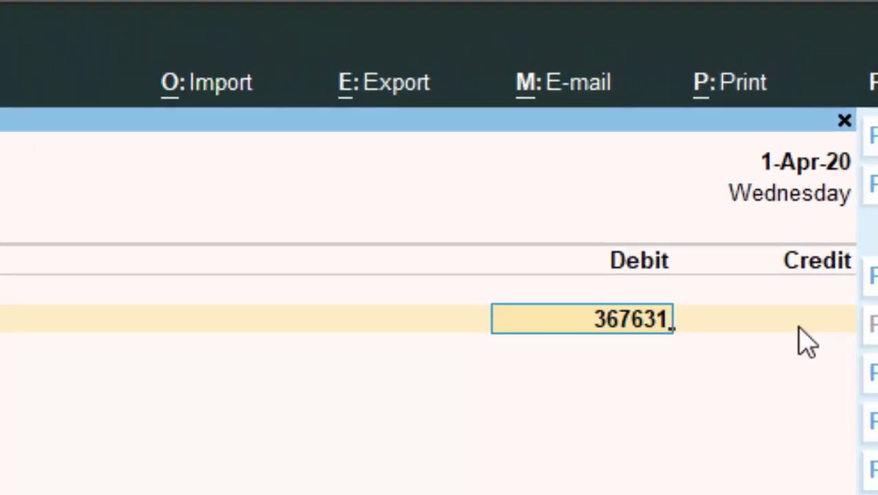
{"action": "key", "text": "Return"}
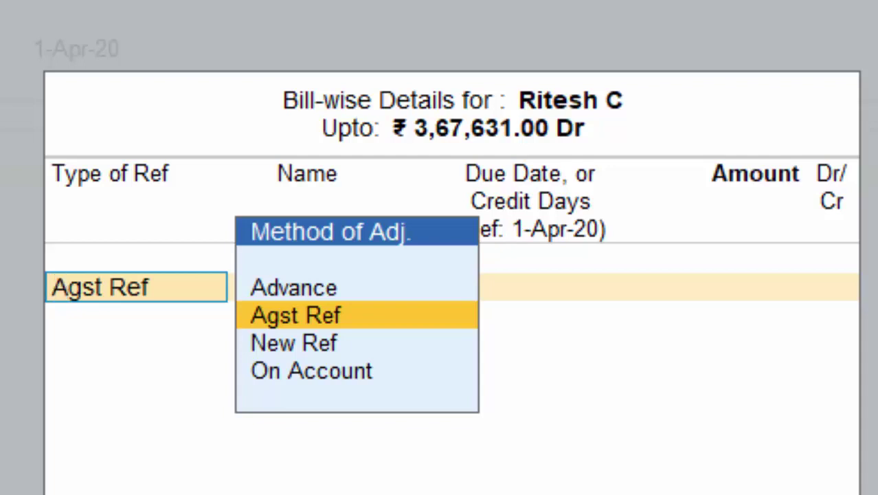
Settle the full debit against pending bill 9000 as Agst Ref, Dr.
{"action": "key", "text": "Return"}
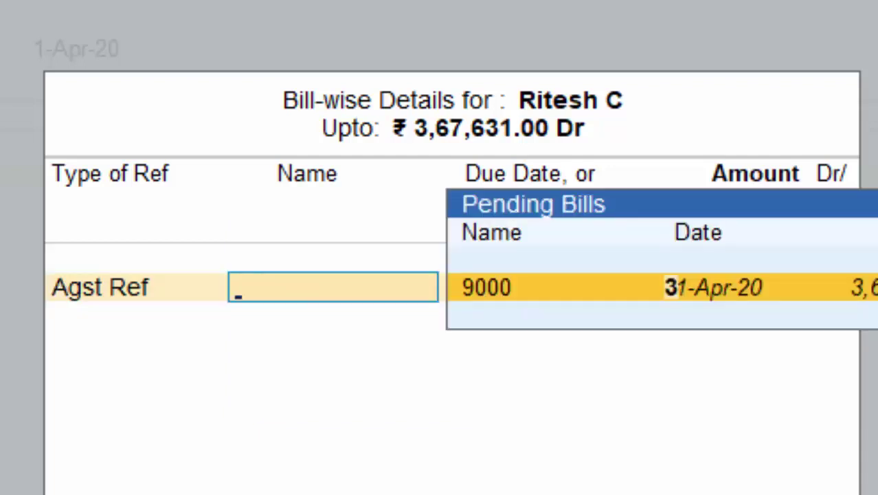
{"action": "key", "text": "Return"}
{"action": "key", "text": "Return"}
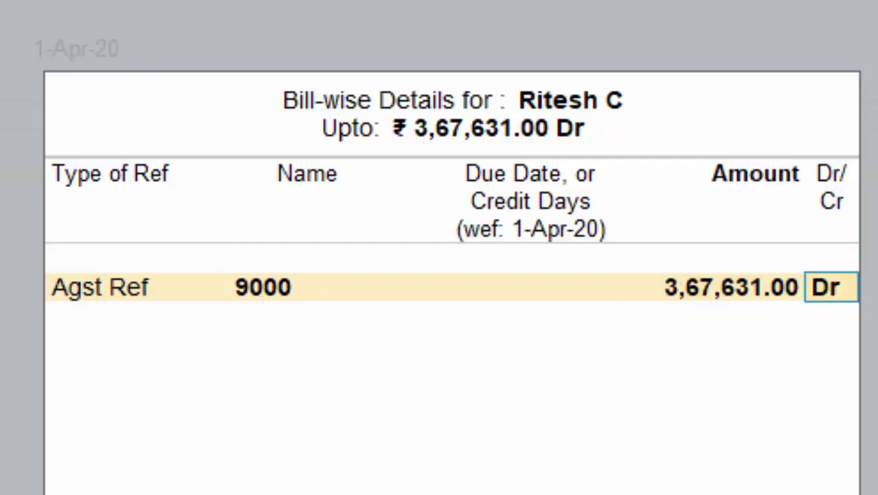
{"action": "key", "text": "Return"}
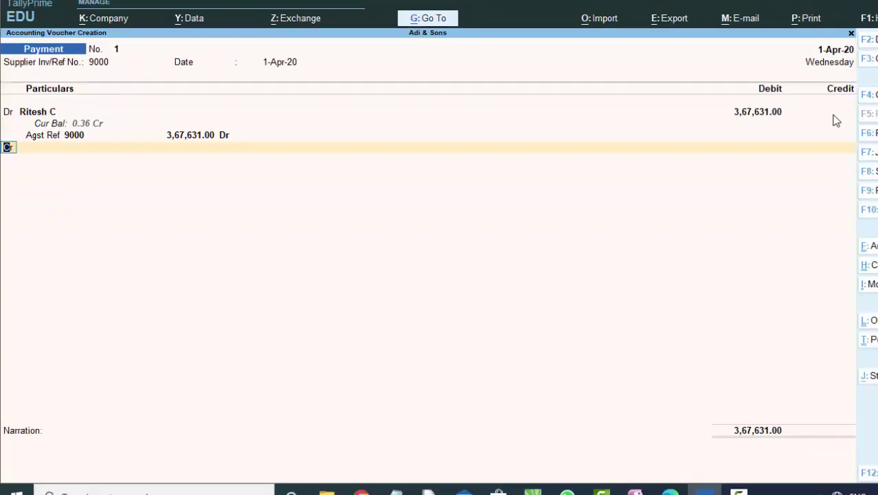
Credit Cash 3,67,631, dismiss the negative cash warning and save Payment No. 1.
{"action": "key", "text": "Return"}
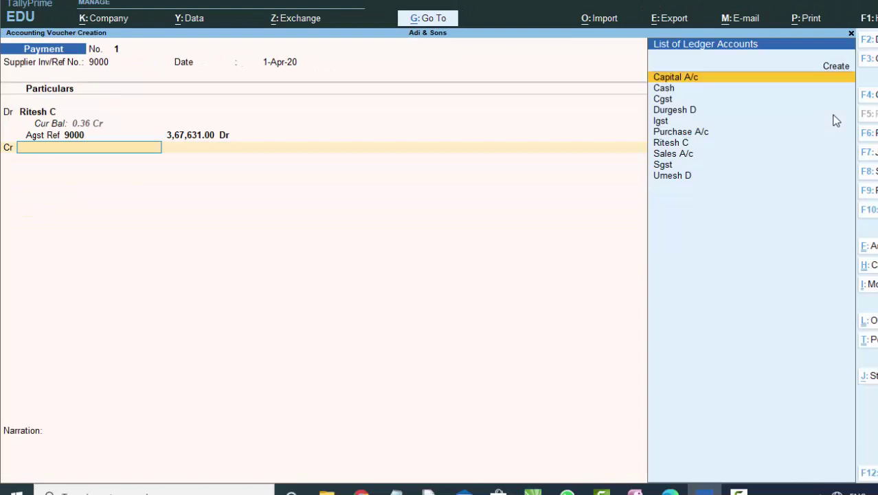
{"action": "key", "text": "Down"}
{"action": "key", "text": "Return"}
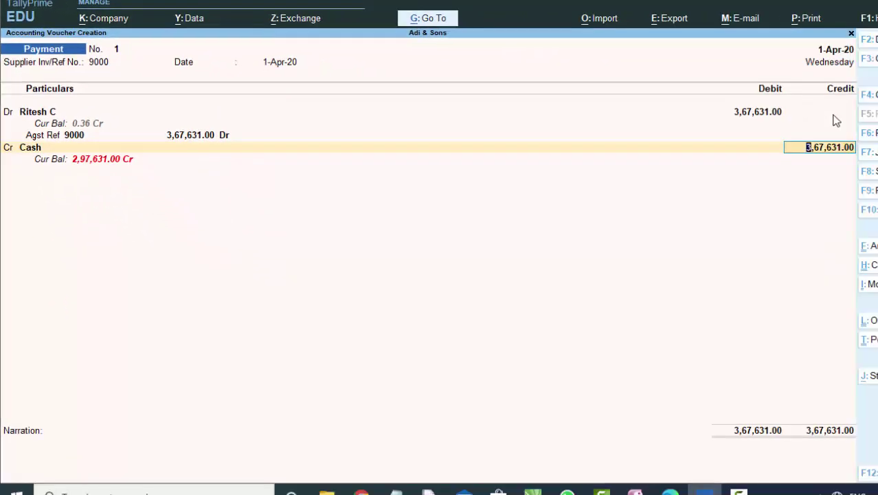
{"action": "key", "text": "Return"}
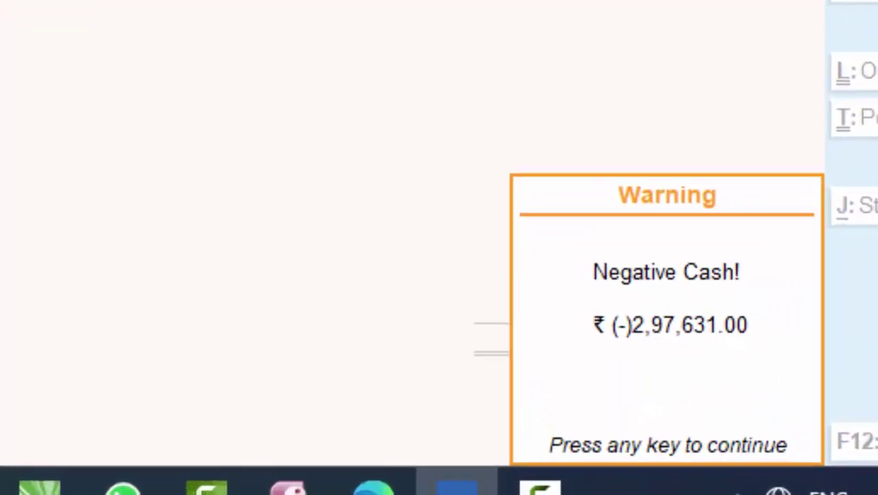
{"action": "key", "text": "Return"}
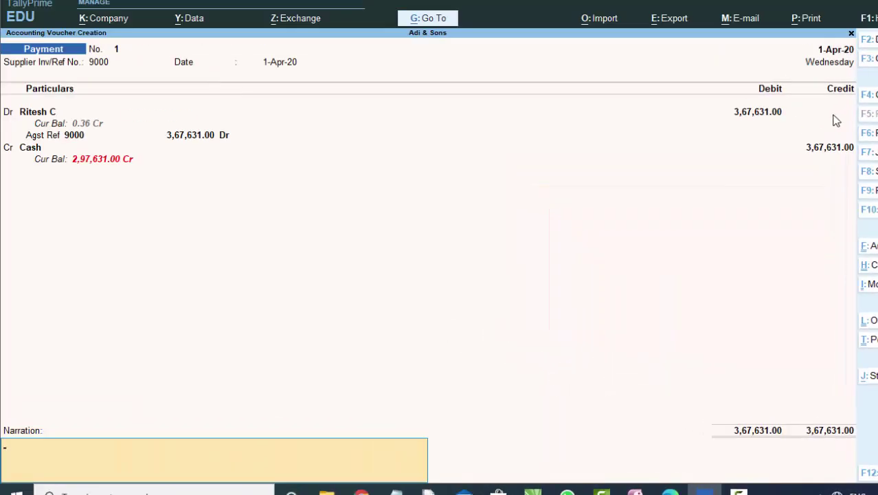
{"action": "key", "text": "Return"}
{"action": "key", "text": "Return"}
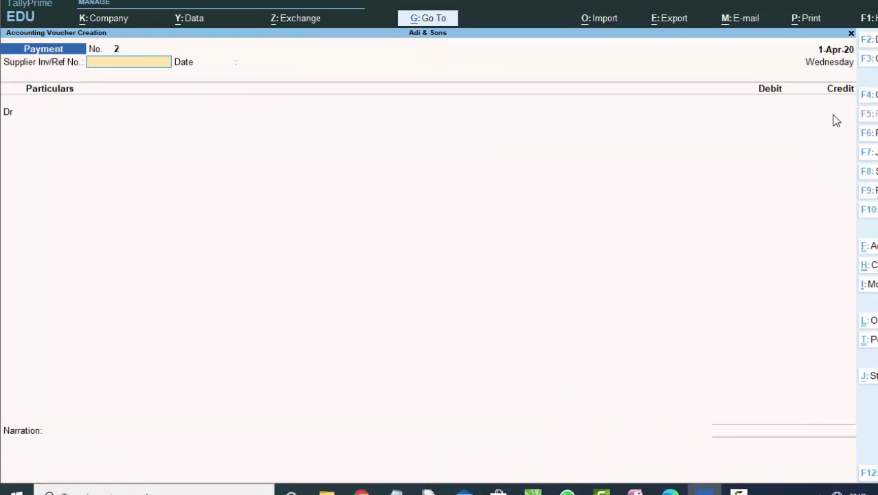
Quit the blank payment, open the Day Book and view the Capital A/c receipt.
{"action": "key", "text": "Escape"}
{"action": "key", "text": "Return"}
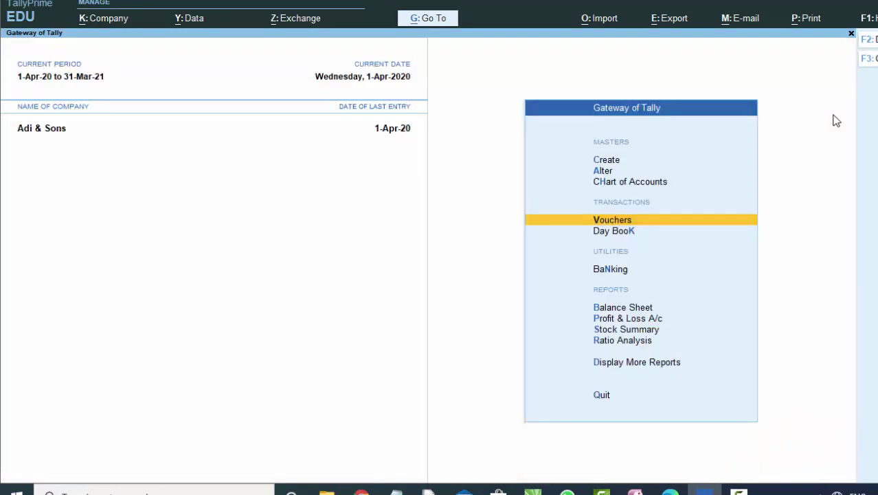
{"action": "key", "text": "Return"}
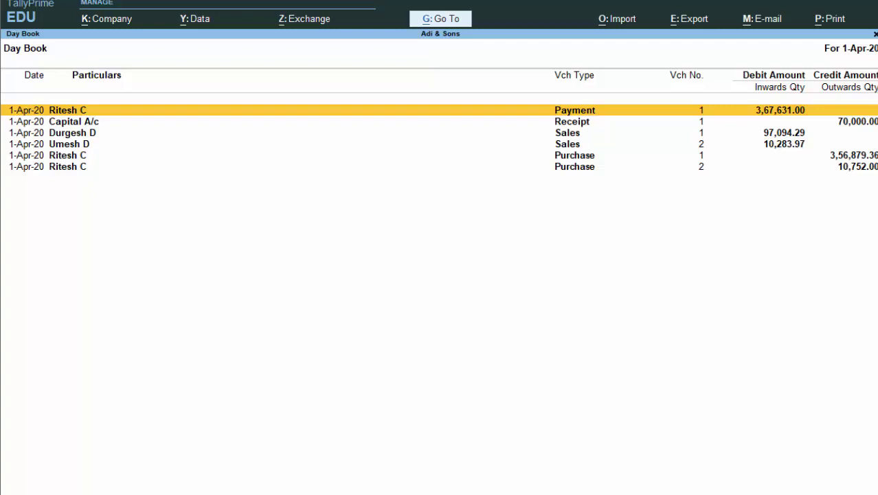
{"action": "key", "text": "Down"}
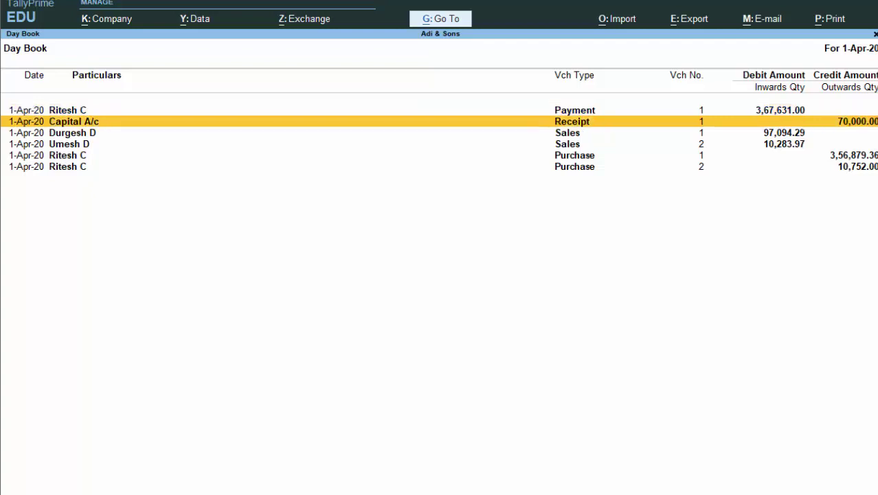
{"action": "key", "text": "Return"}
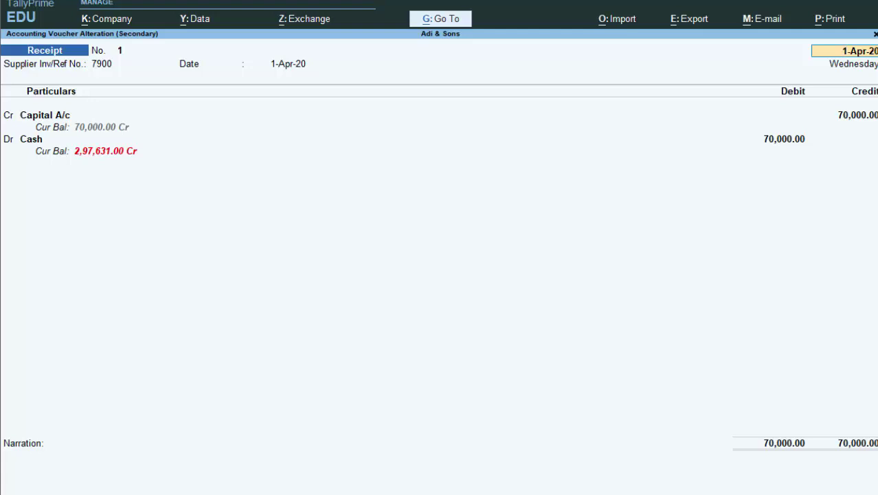
Leave the receipt unchanged, return to the Gateway and start a new Receipt voucher.
{"action": "key", "text": "Escape"}
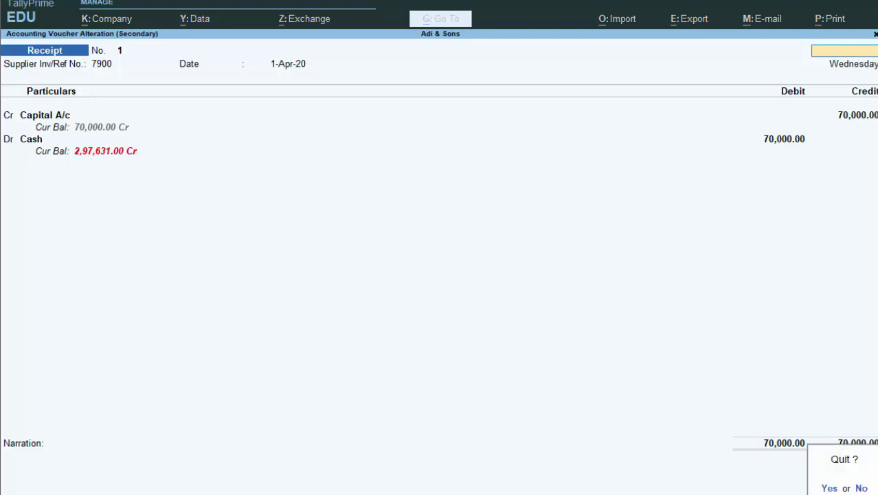
{"action": "key", "text": "y"}
{"action": "key", "text": "Escape"}
{"action": "key", "text": "Escape"}
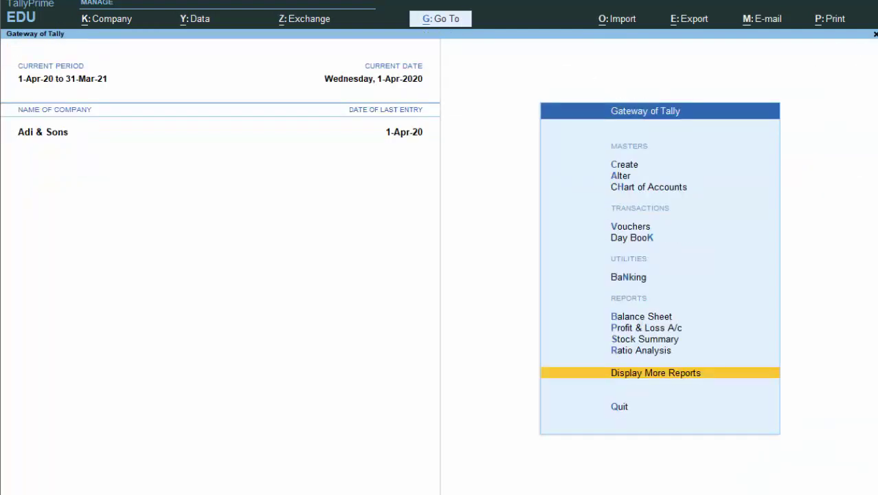
{"action": "key", "text": "Escape"}
{"action": "key", "text": "Escape"}
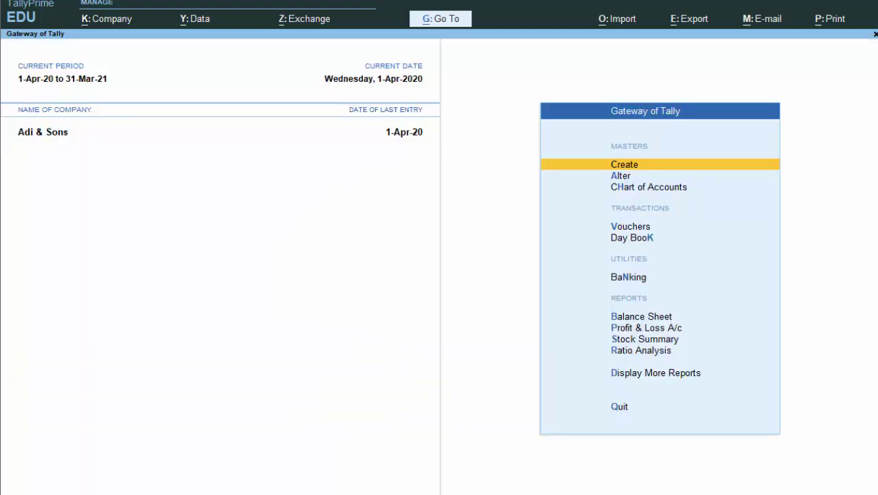
{"action": "key", "text": "v"}
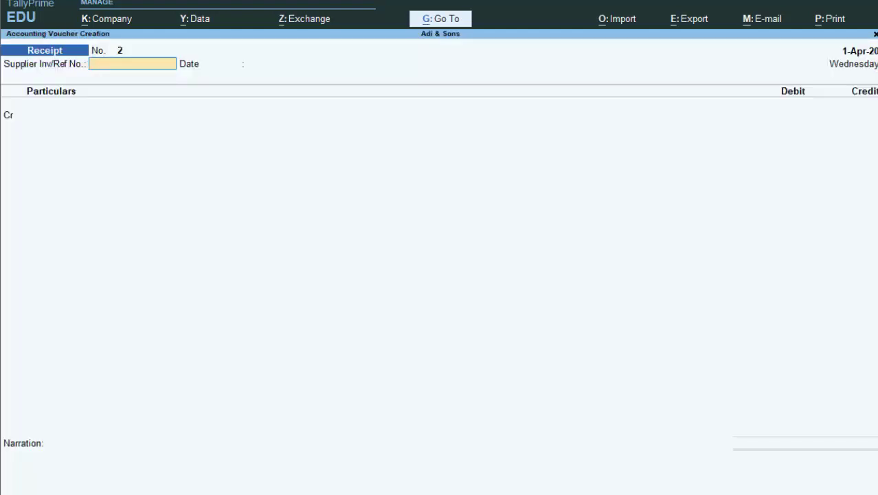
Save Receipt No. 2, reference 7900, crediting Capital A/c and debiting Cash 9,00,000.
{"action": "type", "text": "79"}
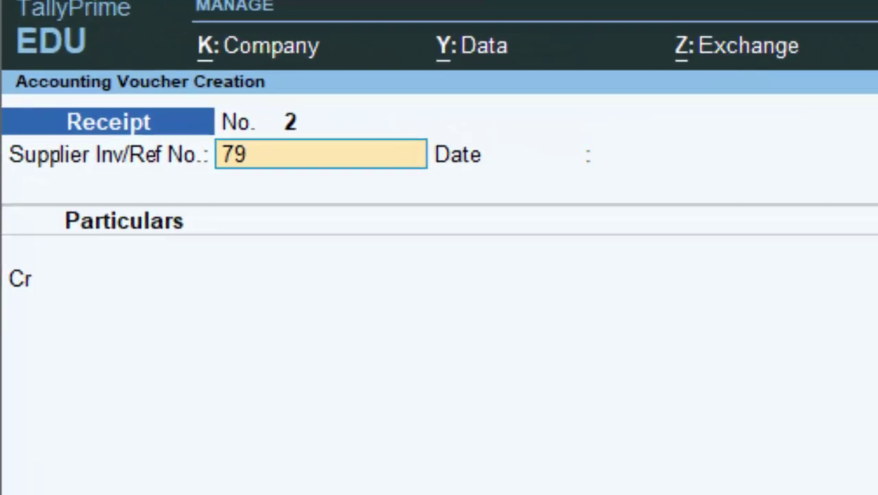
{"action": "type", "text": "00"}
{"action": "key", "text": "Return"}
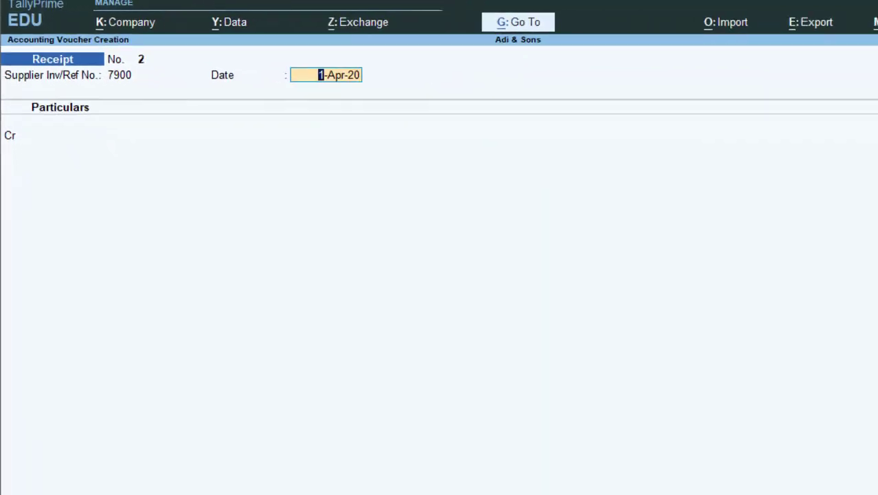
{"action": "key", "text": "Return"}
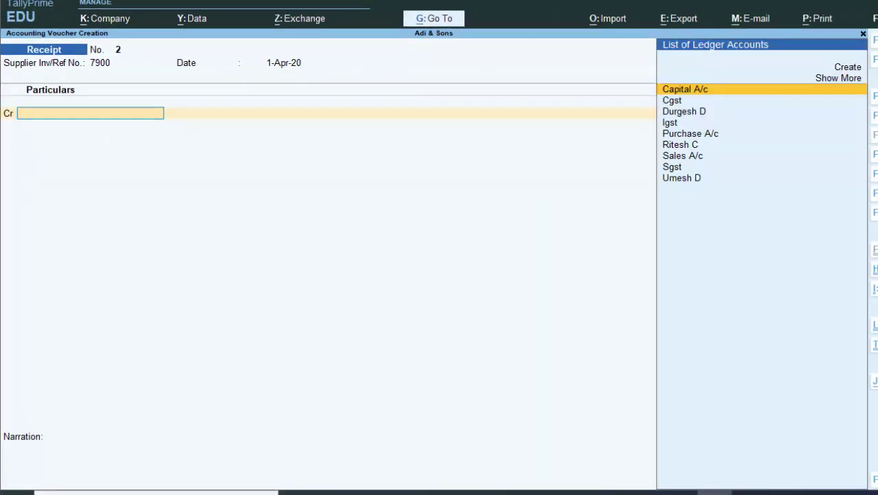
{"action": "key", "text": "Return"}
{"action": "type", "text": "9"}
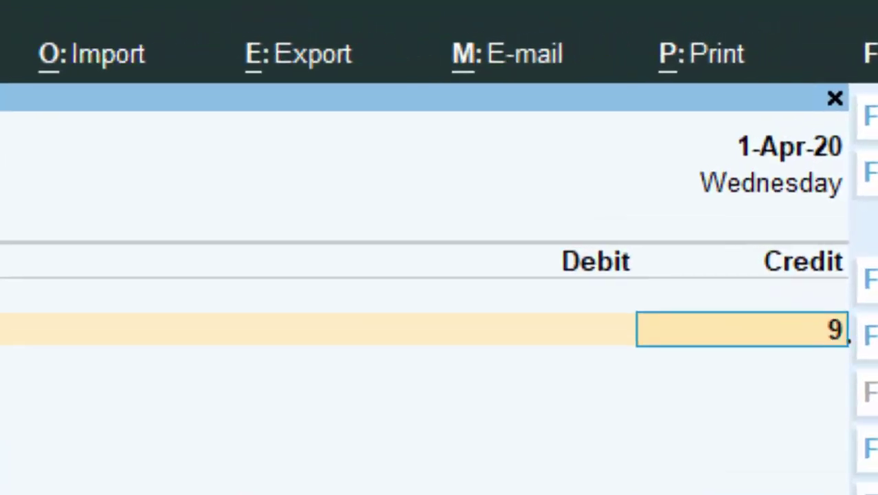
{"action": "type", "text": ",00"}
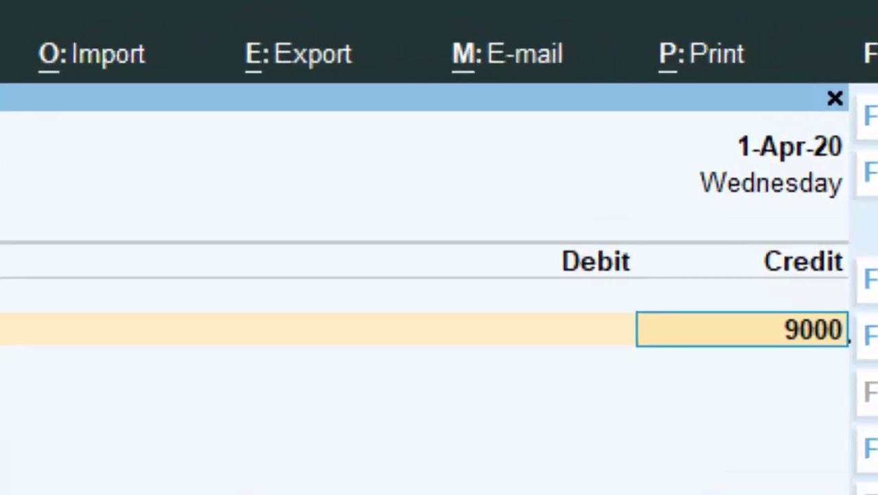
{"action": "type", "text": ",000"}
{"action": "key", "text": "Return"}
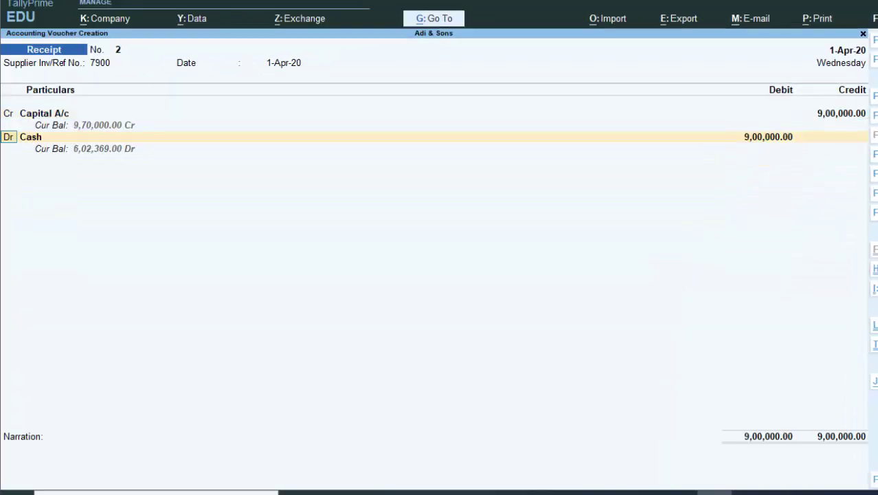
{"action": "key", "text": "Return"}
{"action": "key", "text": "Return"}
{"action": "key", "text": "Return"}
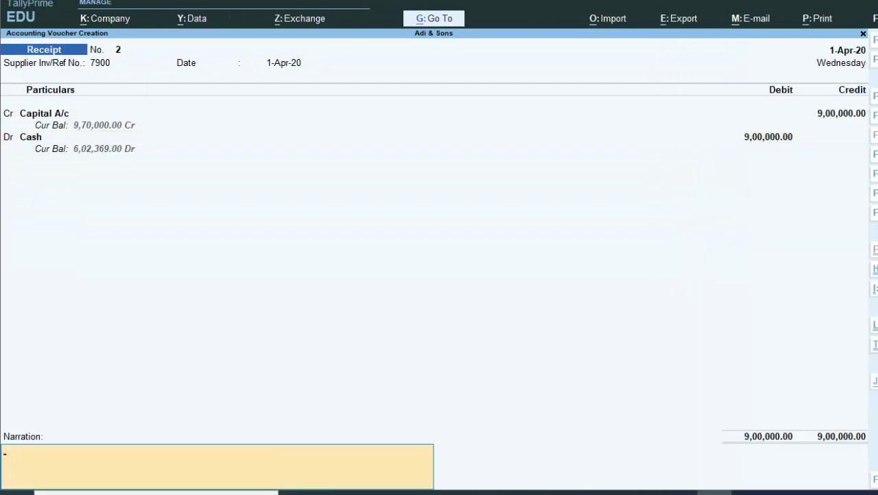
{"action": "key", "text": "Return"}
{"action": "key", "text": "Return"}
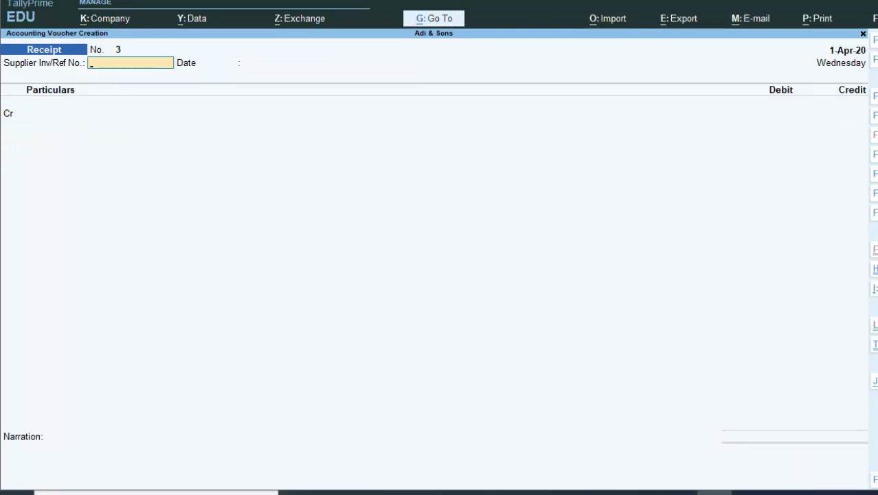
{"action": "key", "text": "Escape"}
{"action": "key", "text": "Return"}
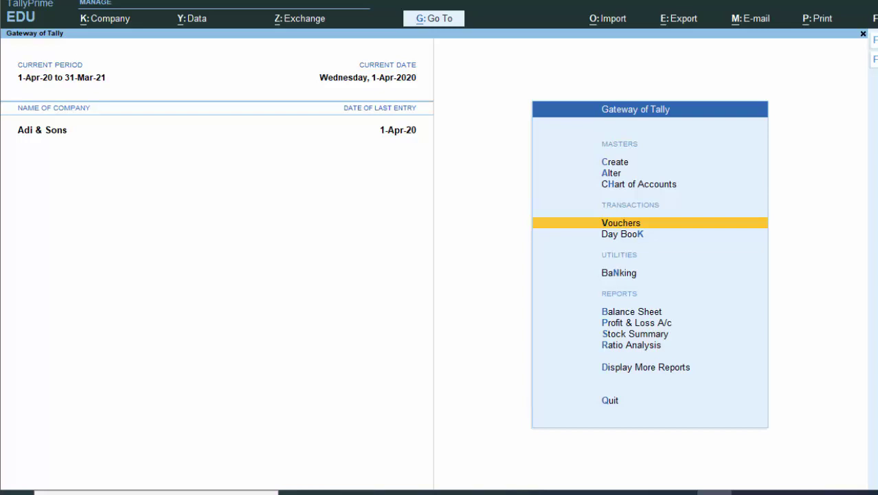
{"action": "key", "text": "d"}
{"action": "key", "text": "d"}
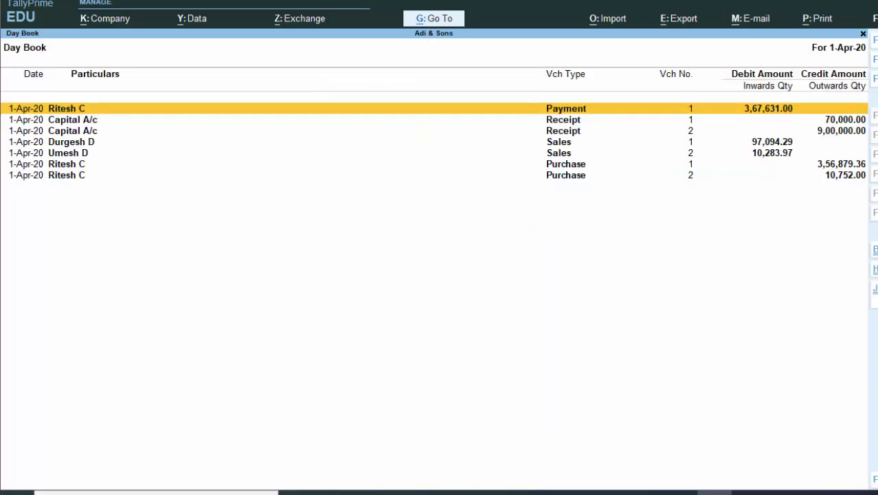
{"action": "key", "text": "Return"}
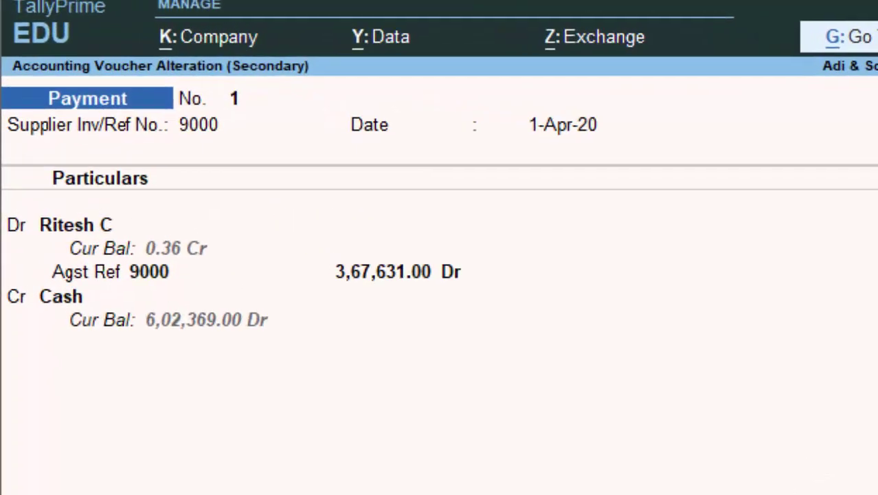
{"action": "key", "text": "Return"}
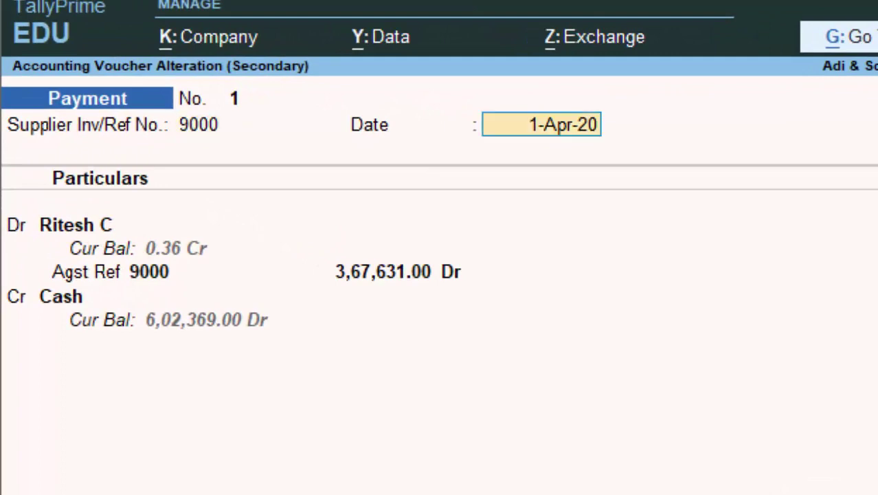
{"action": "key", "text": "Return"}
{"action": "key", "text": "Return"}
{"action": "key", "text": "Return"}
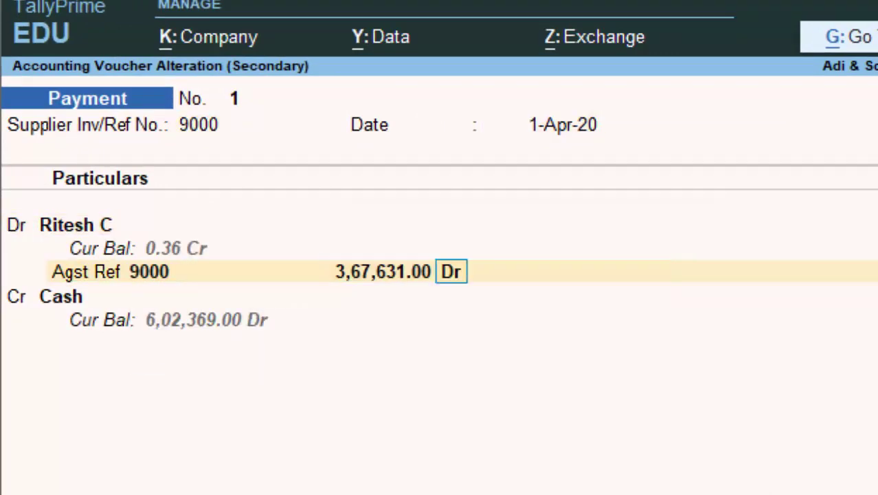
{"action": "key", "text": "Return"}
{"action": "key", "text": "ctrl+a"}
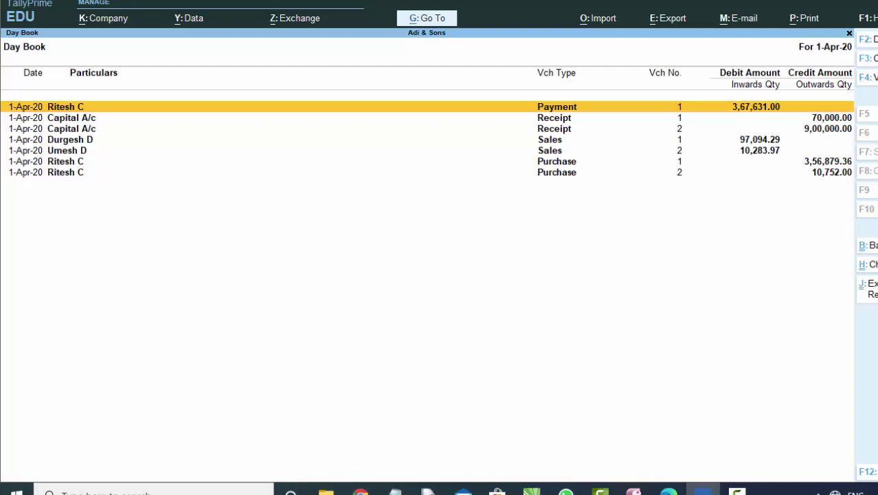
{"action": "key", "text": "Escape"}
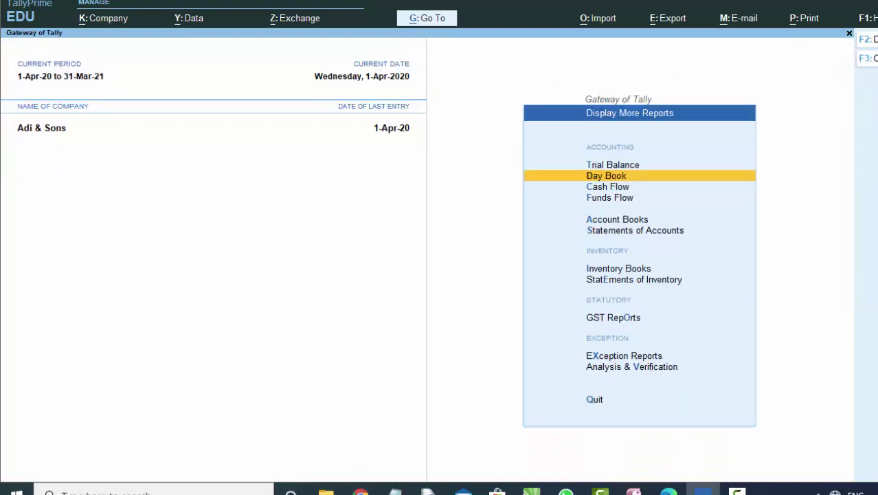
{"action": "key", "text": "Escape"}
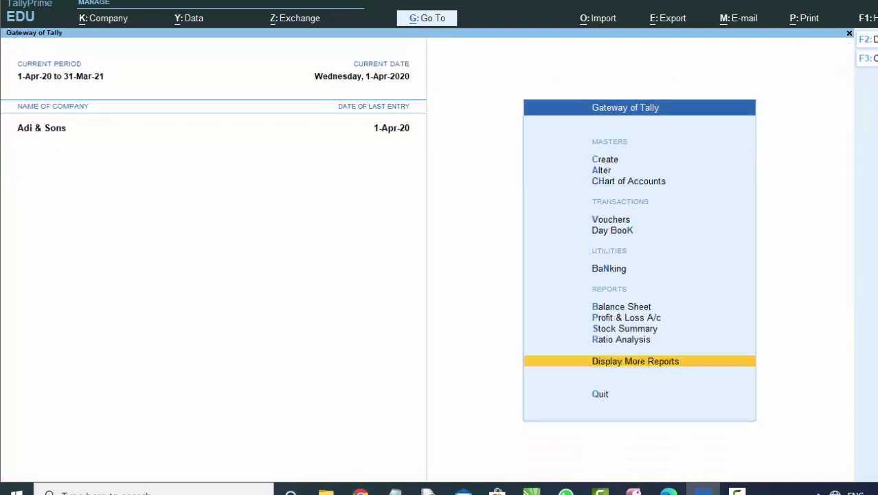
{"action": "key", "text": "k"}
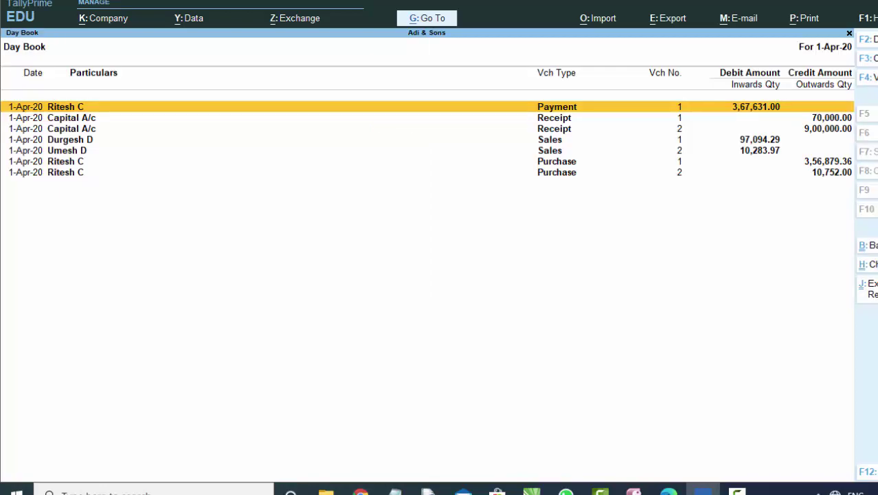
{"action": "key", "text": "Down"}
{"action": "key", "text": "Down"}
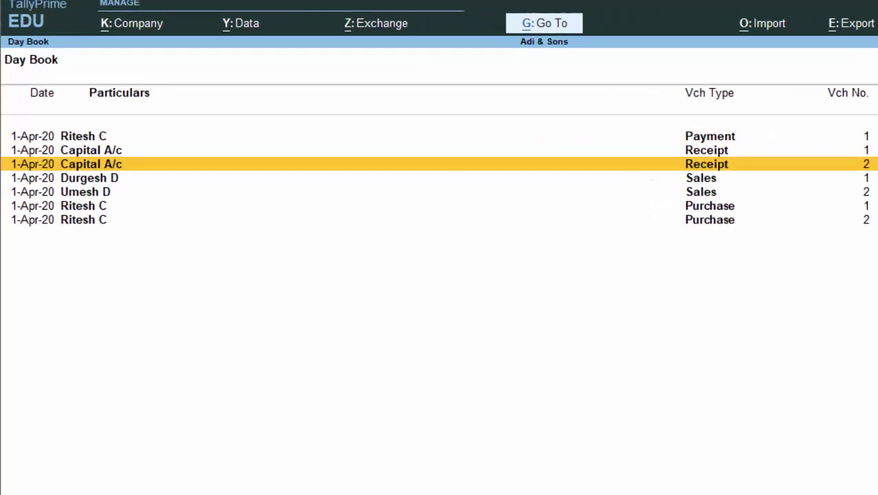
{"action": "key", "text": "Down"}
{"action": "key", "text": "Return"}
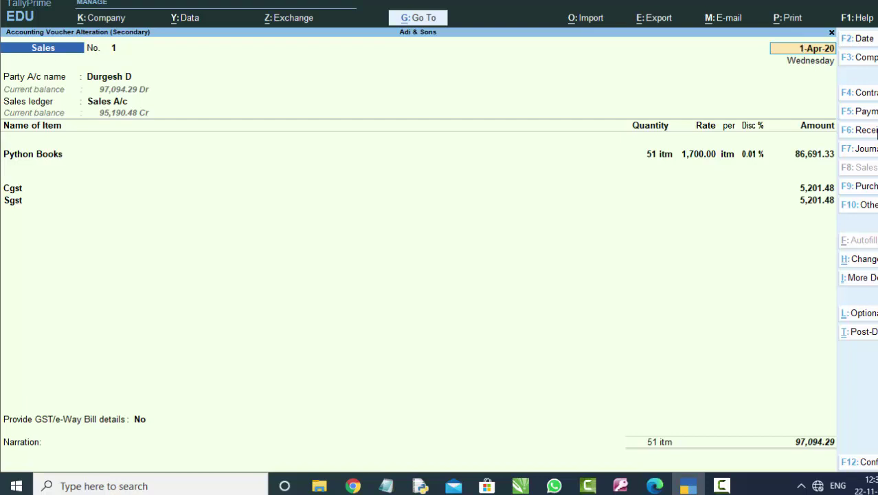
{"action": "key", "text": "Escape"}
{"action": "key", "text": "Escape"}
{"action": "key", "text": "y"}
{"action": "key", "text": "Escape"}
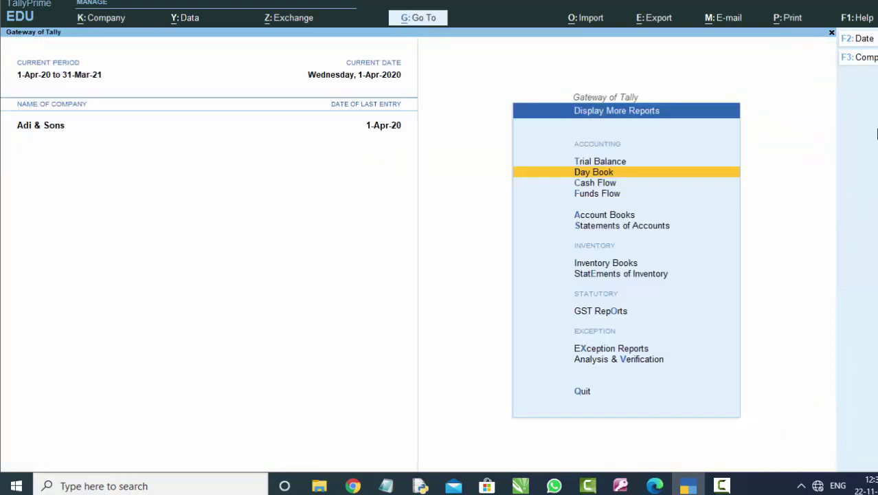
{"action": "key", "text": "Escape"}
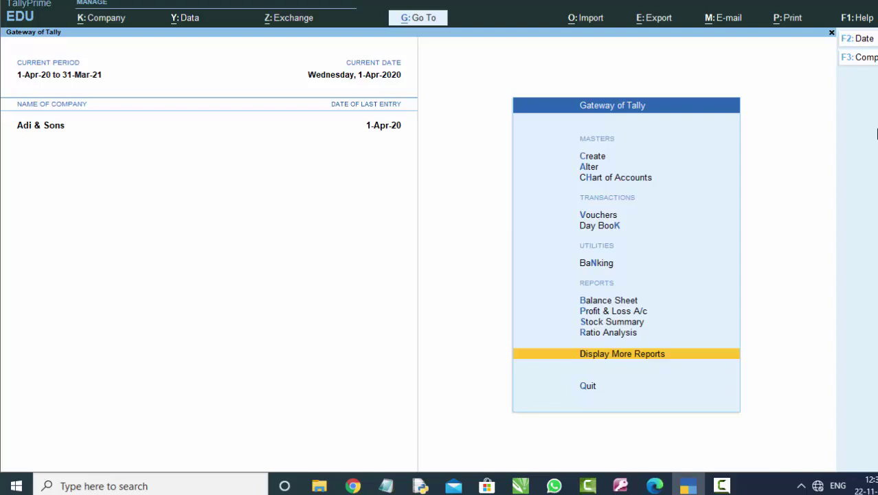
Start a new voucher from the Gateway of Tally.
{"action": "key", "text": "Up"}
{"action": "key", "text": "Up"}
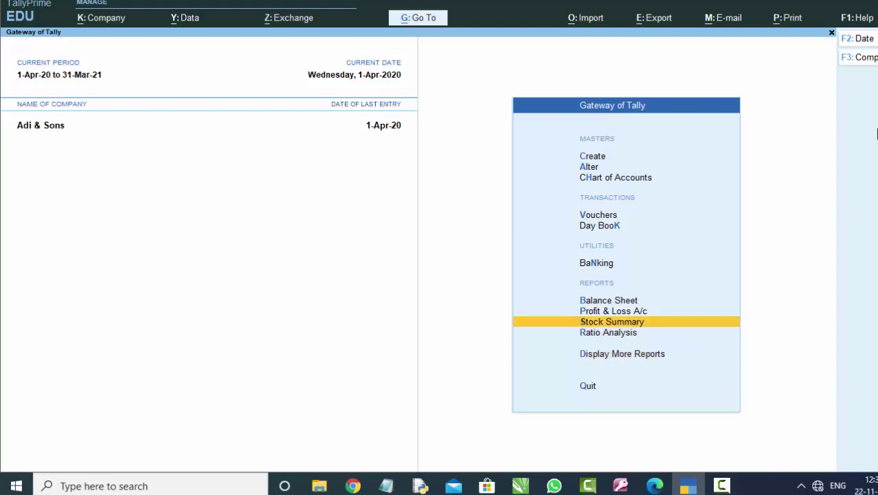
{"action": "key", "text": "Up"}
{"action": "key", "text": "v"}
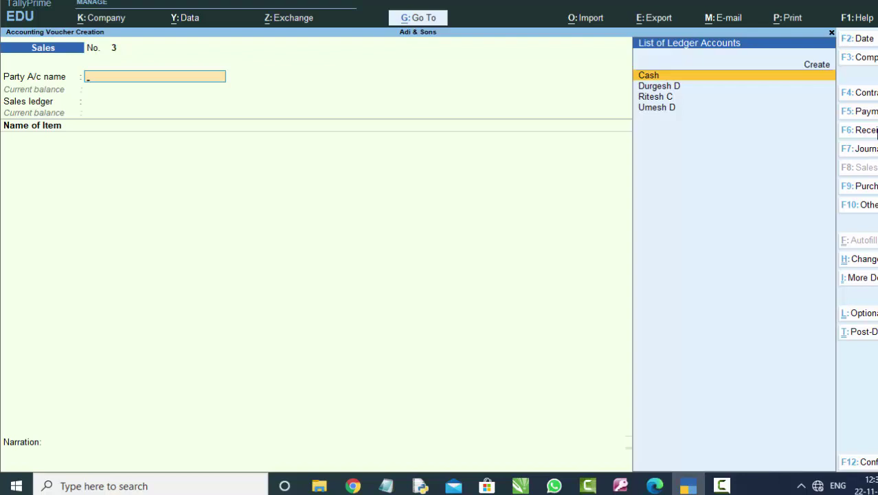
{"action": "key", "text": "F6"}
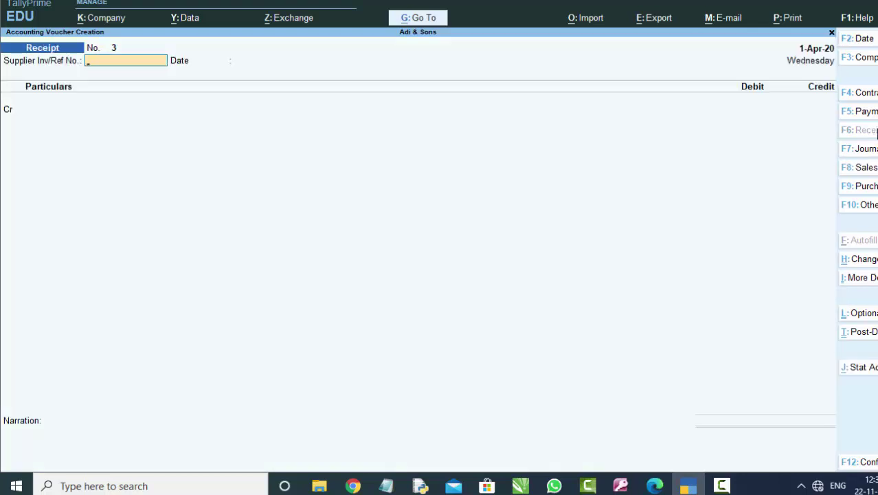
{"action": "type", "text": "1"}
{"action": "key", "text": "Return"}
{"action": "key", "text": "Return"}
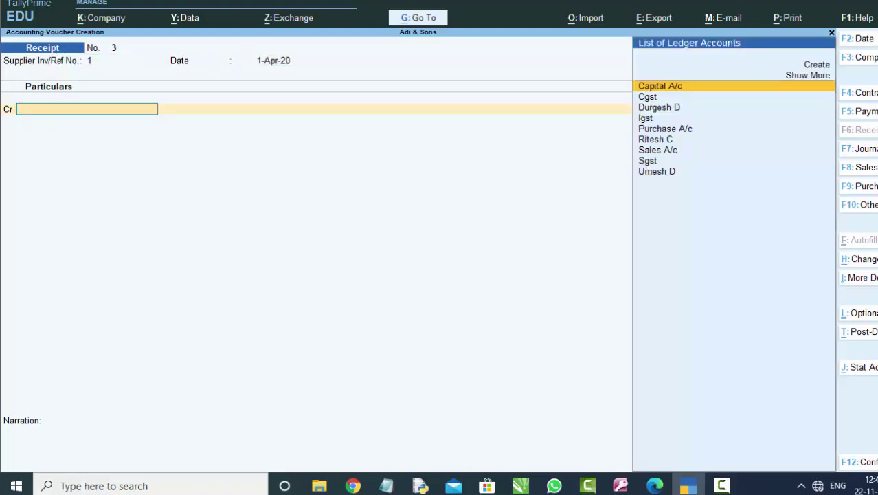
{"action": "key", "text": "BackSpace"}
{"action": "key", "text": "BackSpace"}
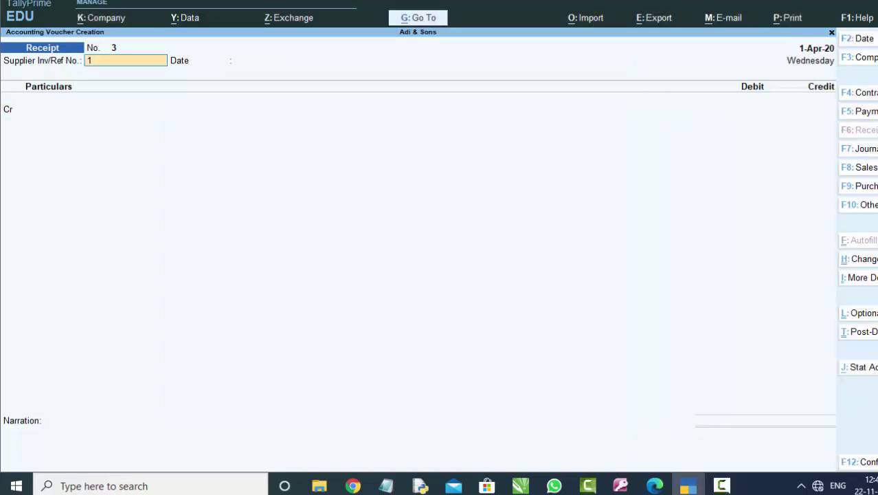
{"action": "type", "text": "\\"}
{"action": "key", "text": "BackSpace"}
{"action": "key", "text": "Return"}
{"action": "key", "text": "Return"}
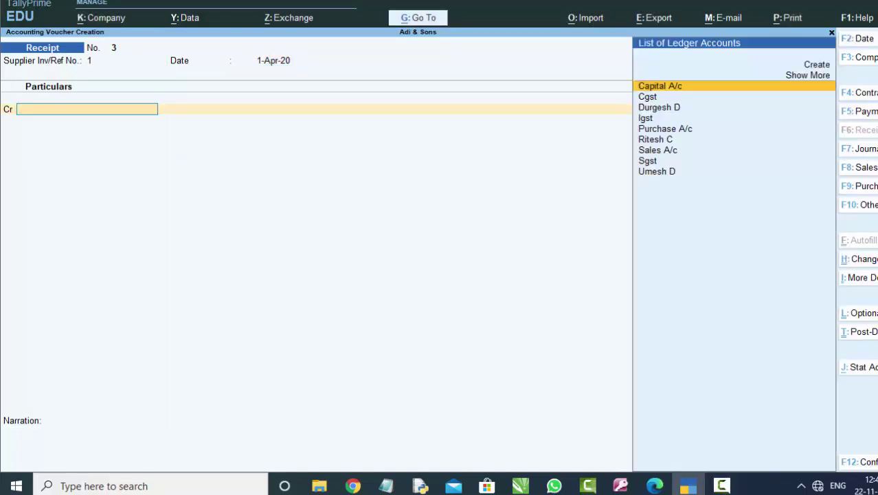
{"action": "key", "text": "Down"}
{"action": "key", "text": "Down"}
{"action": "key", "text": "Return"}
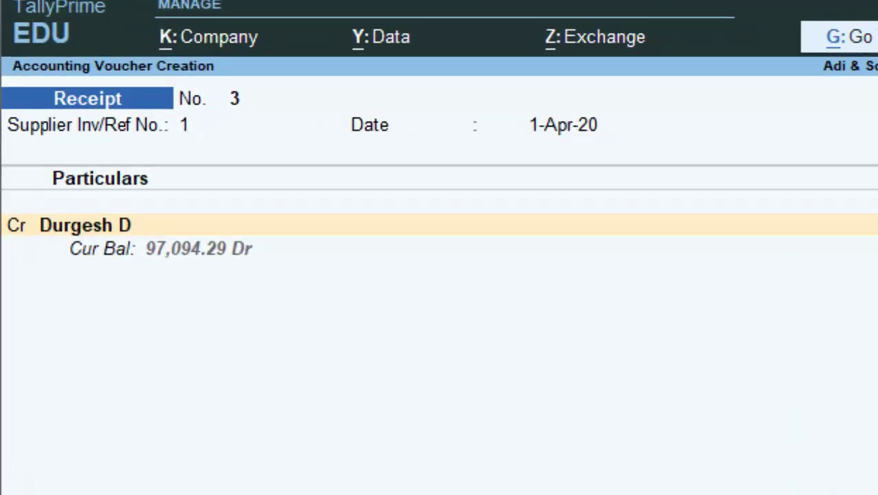
Credit 97,094 against bill 1, debit Cash 97,094.00 and save Receipt No. 3.
{"action": "type", "text": "9"}
{"action": "type", "text": "7"}
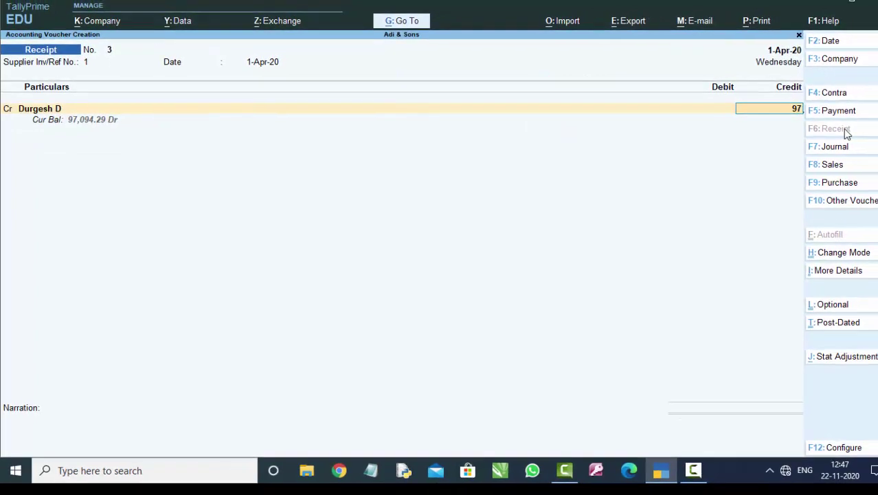
{"action": "type", "text": "0"}
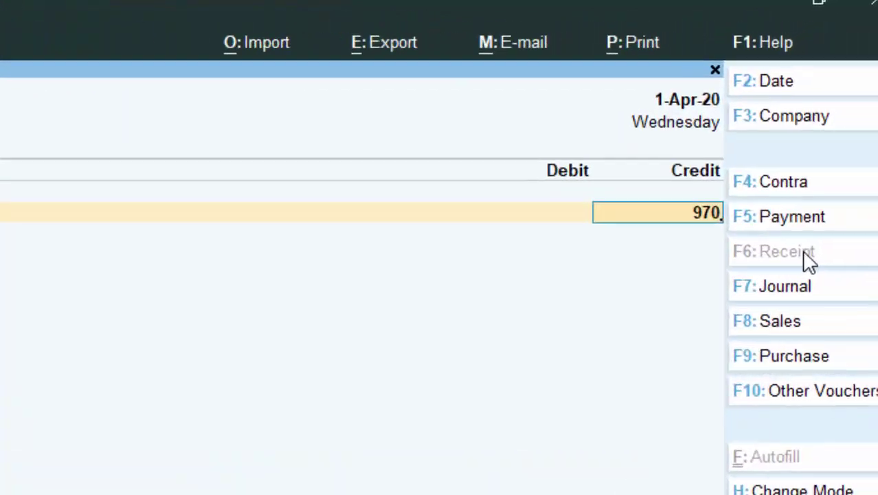
{"action": "type", "text": "9"}
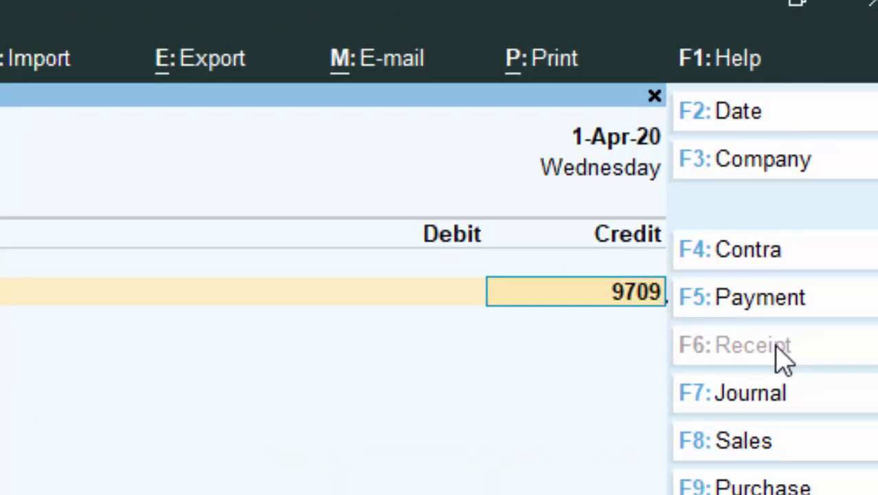
{"action": "type", "text": "4"}
{"action": "key", "text": "Return"}
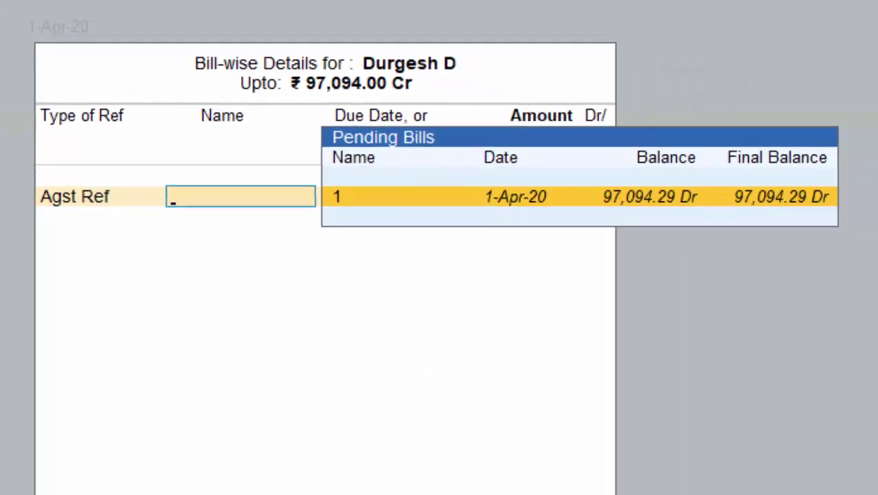
{"action": "key", "text": "Return"}
{"action": "key", "text": "Return"}
{"action": "key", "text": "Return"}
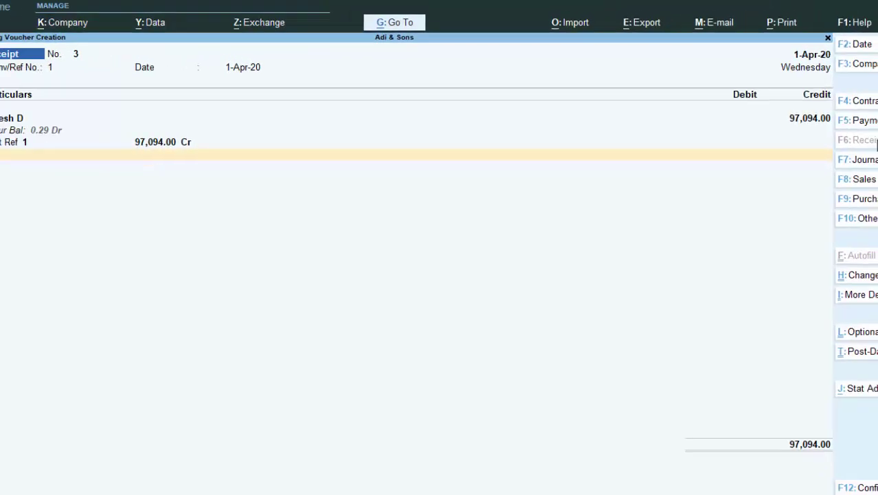
{"action": "key", "text": "Return"}
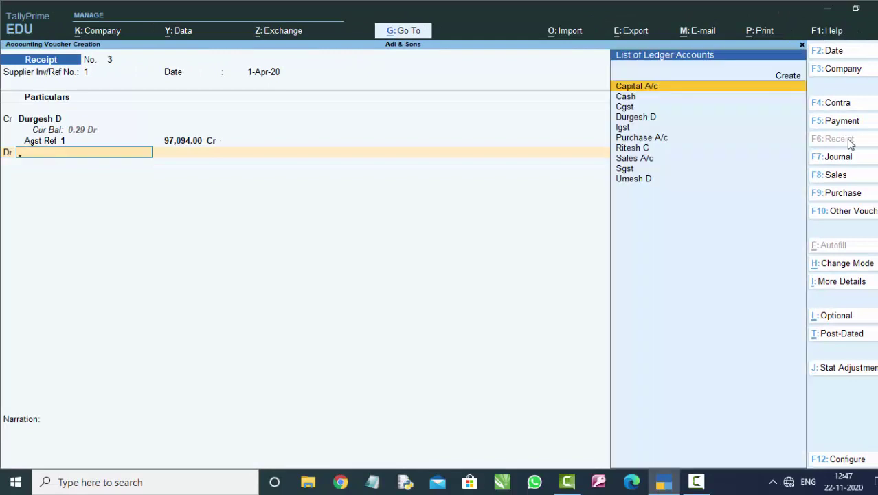
{"action": "key", "text": "Down"}
{"action": "key", "text": "Return"}
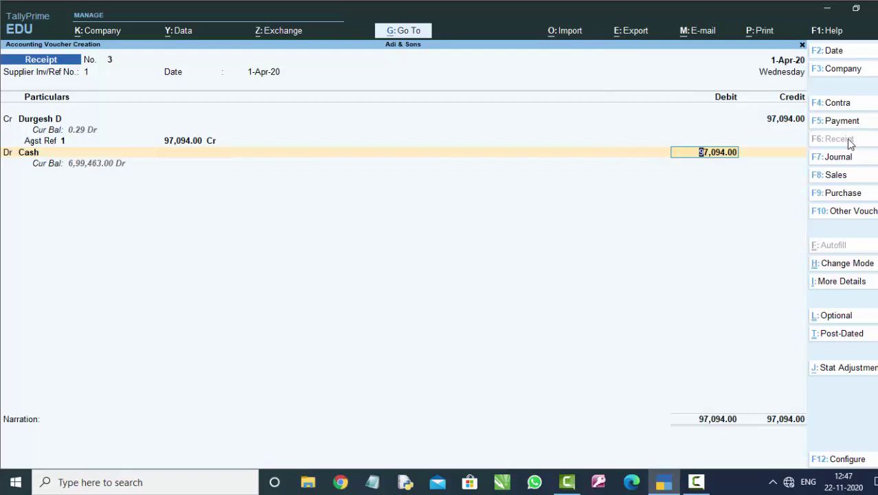
{"action": "key", "text": "Return"}
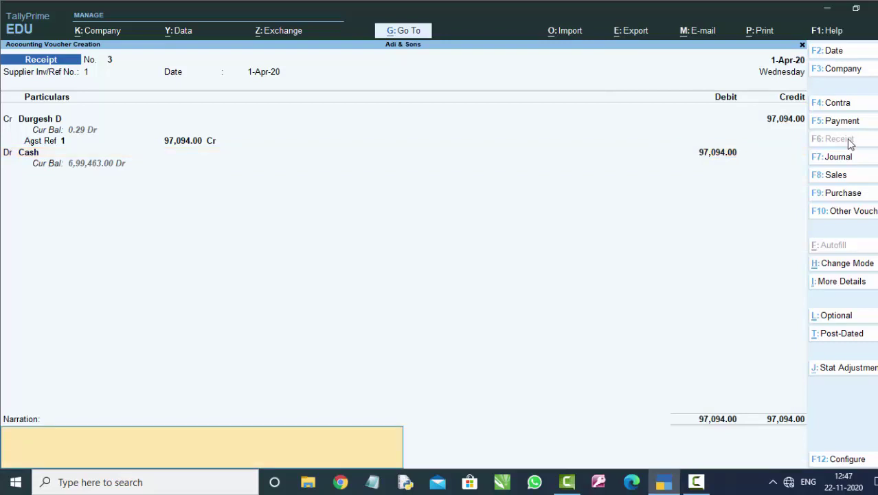
{"action": "key", "text": "Return"}
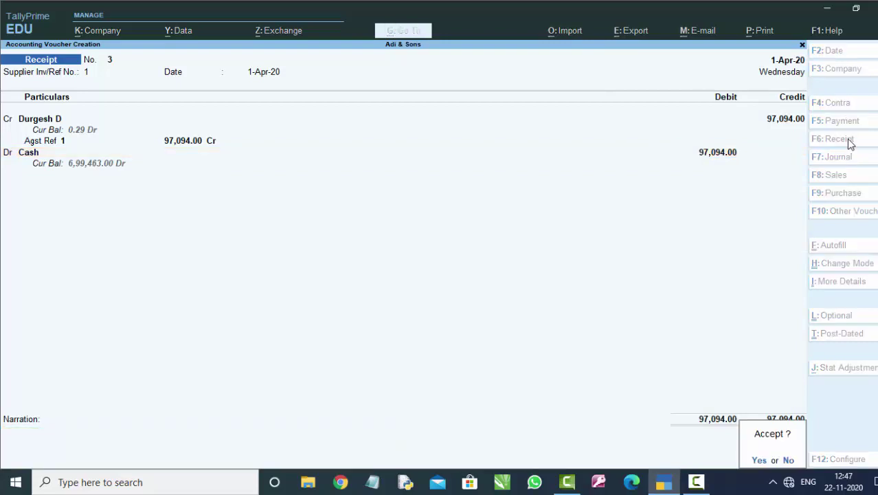
{"action": "key", "text": "Return"}
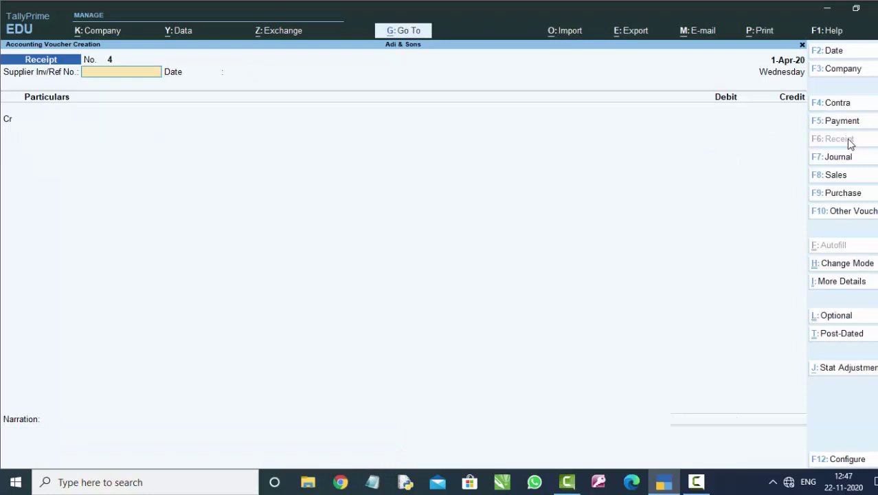
{"action": "type", "text": "1"}
{"action": "key", "text": "Return"}
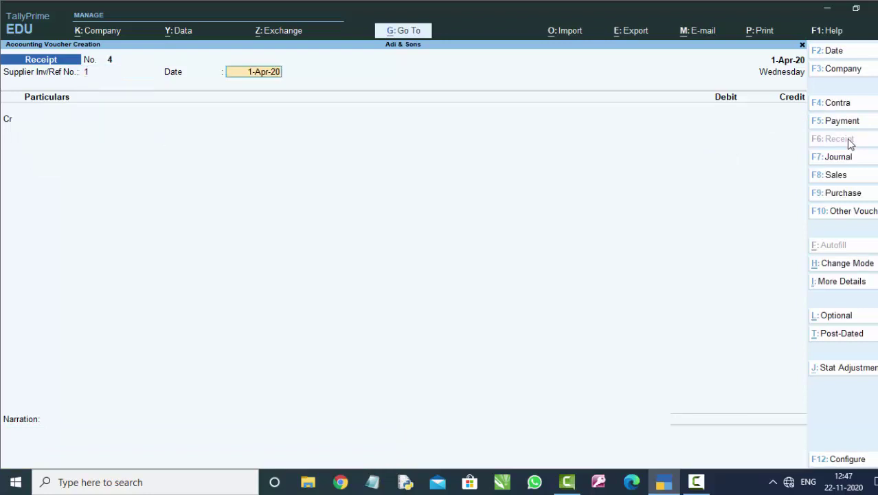
{"action": "key", "text": "Return"}
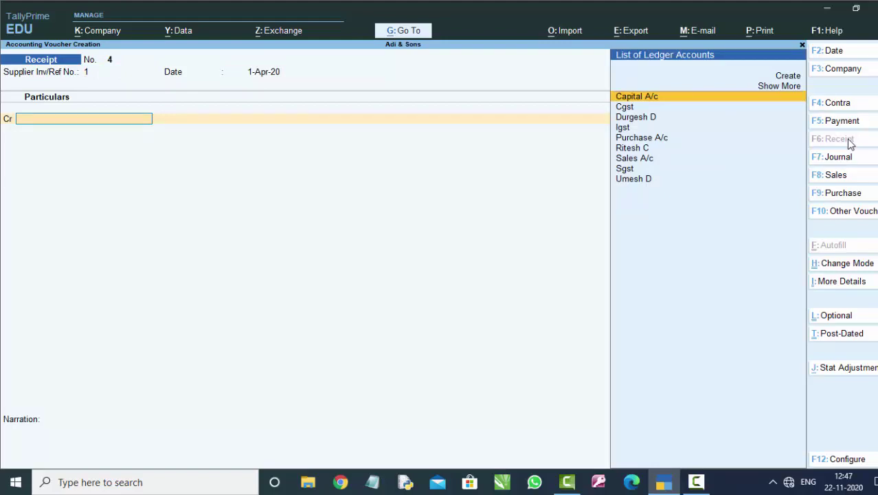
{"action": "key", "text": "Down"}
{"action": "key", "text": "Down"}
{"action": "key", "text": "Return"}
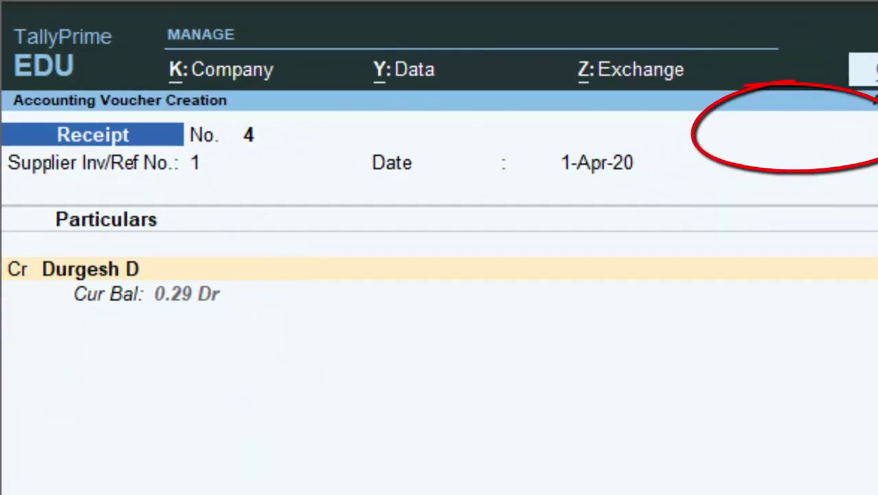
Credit 0.29 against pending bill 1, debit Cash and save Receipt No. 4.
{"action": "type", "text": "2"}
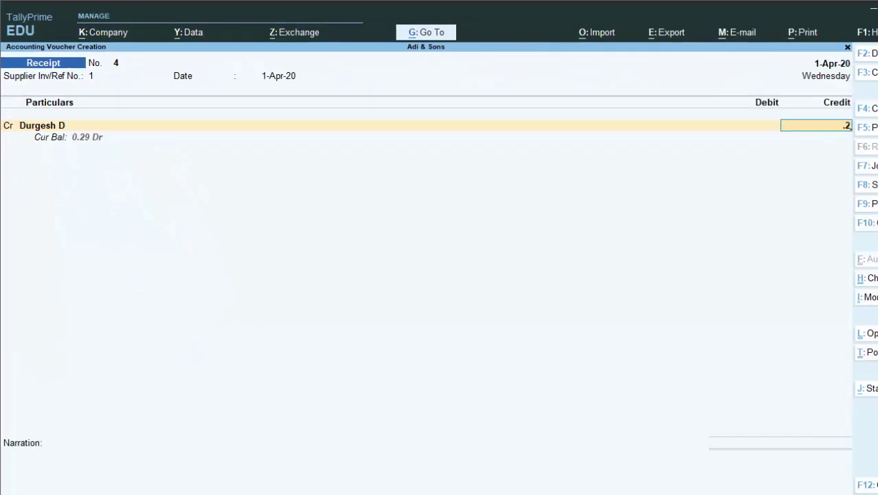
{"action": "type", "text": "9"}
{"action": "key", "text": "Return"}
{"action": "key", "text": "Return"}
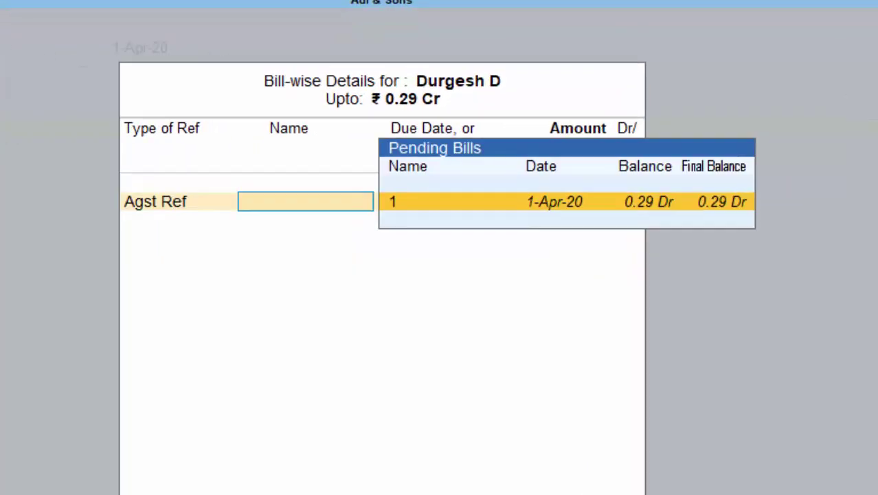
{"action": "key", "text": "Return"}
{"action": "key", "text": "Return"}
{"action": "key", "text": "Return"}
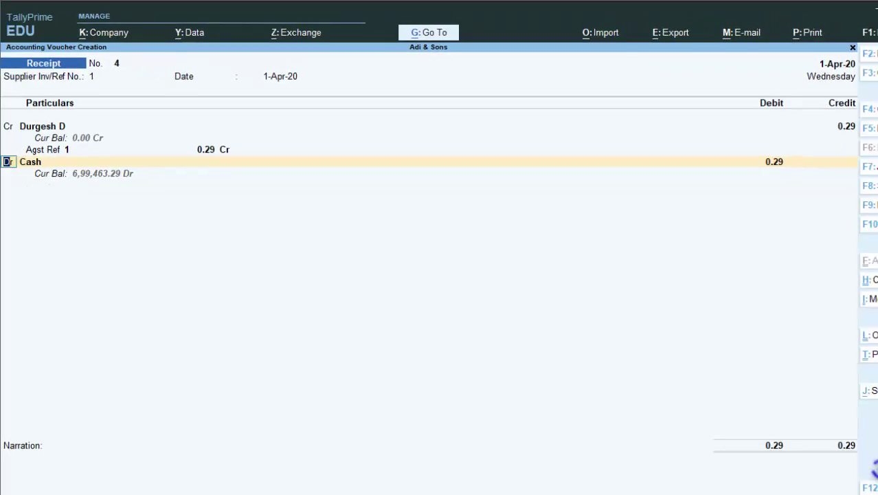
{"action": "key", "text": "Return"}
{"action": "key", "text": "Return"}
{"action": "key", "text": "Return"}
{"action": "key", "text": "Return"}
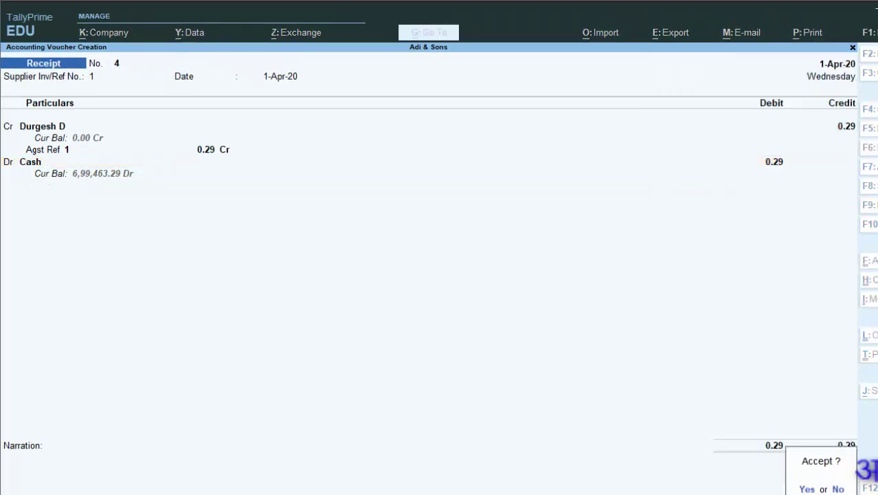
{"action": "key", "text": "Return"}
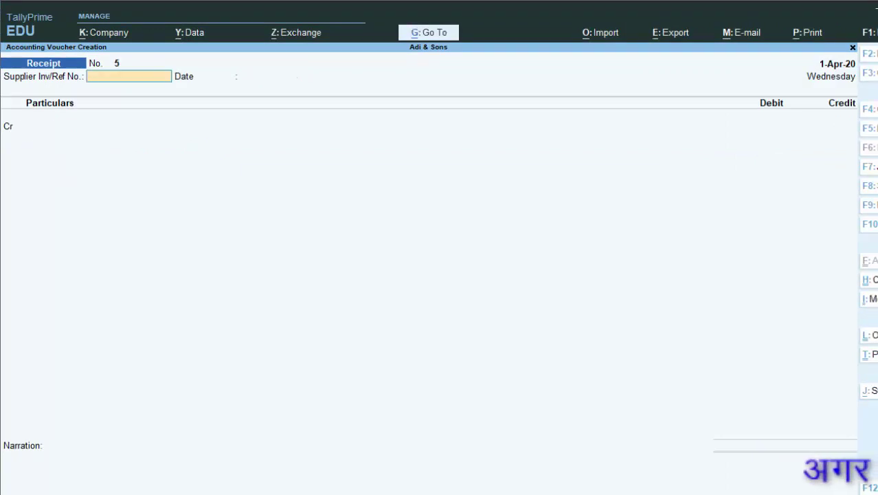
{"action": "type", "text": "1"}
{"action": "key", "text": "Return"}
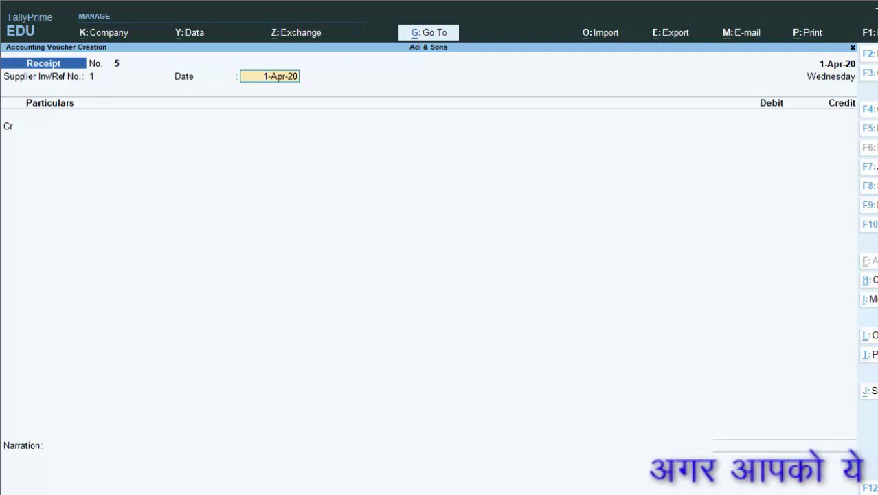
{"action": "key", "text": "Return"}
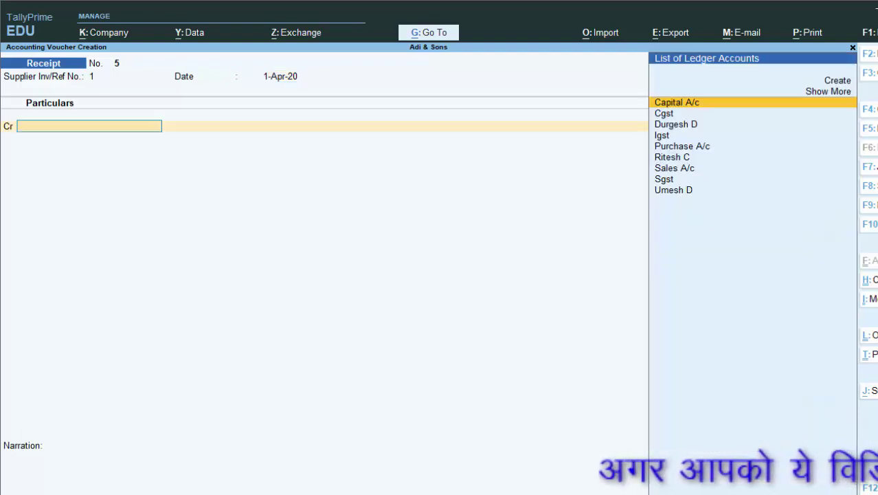
{"action": "left_click", "coordinate": [663, 113]}
{"action": "key", "text": "Down"}
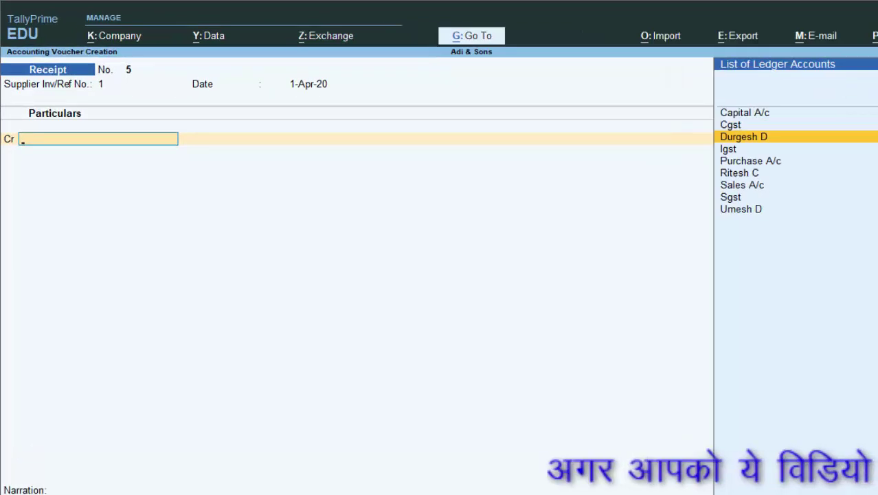
{"action": "key", "text": "Return"}
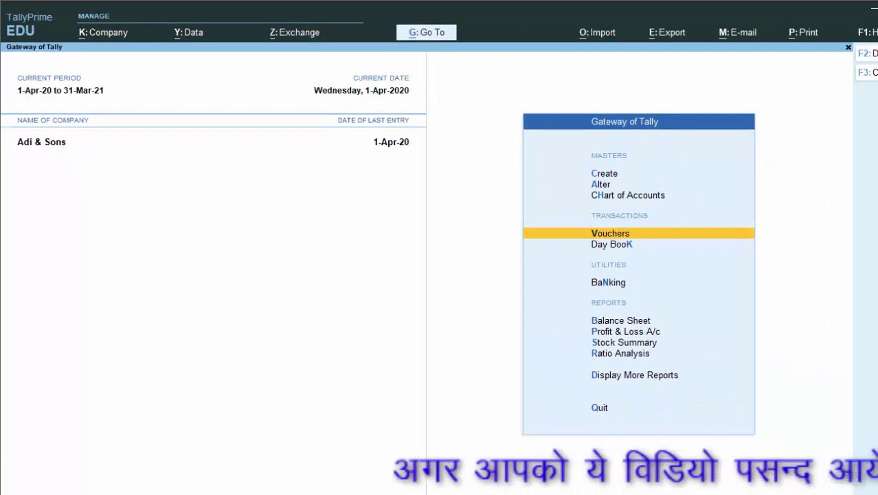
Back out of the unfinished Receipt, declining then confirming the quit prompt.
{"action": "key", "text": "Escape"}
{"action": "key", "text": "n"}
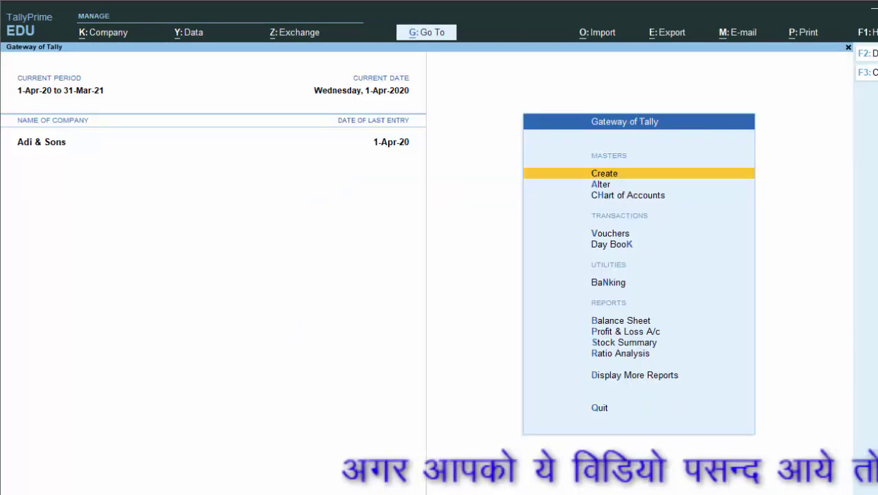
{"action": "key", "text": "Down"}
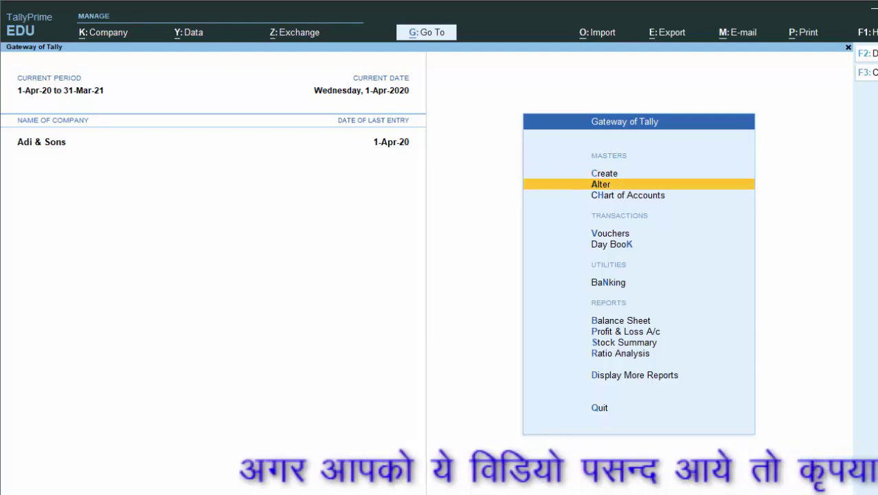
{"action": "key", "text": "Down"}
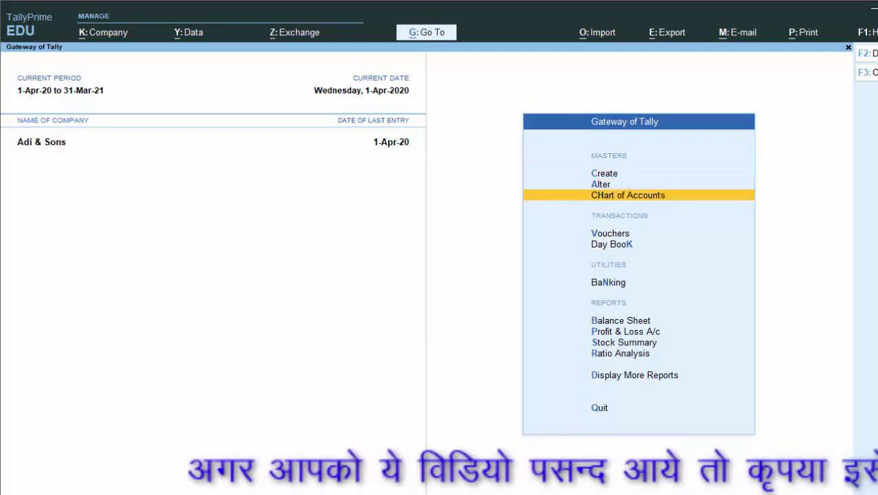
{"action": "key", "text": "Down"}
{"action": "key", "text": "Return"}
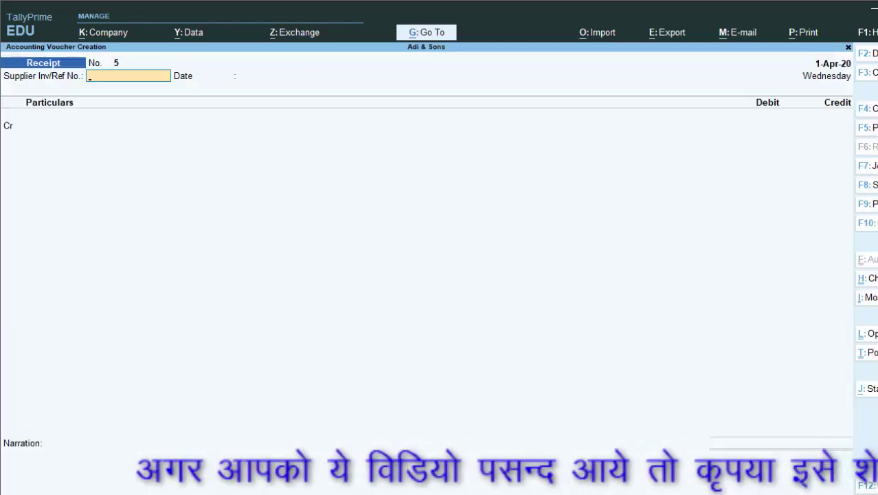
{"action": "key", "text": "Escape"}
{"action": "key", "text": "Return"}
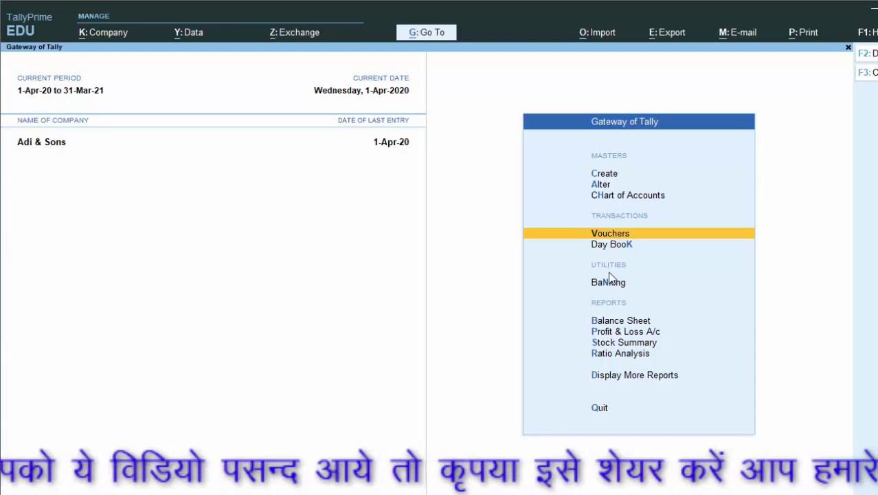
Open Contra voucher No. 1 in Single Entry mode and start a new ledger for its account.
{"action": "key", "text": "Return"}
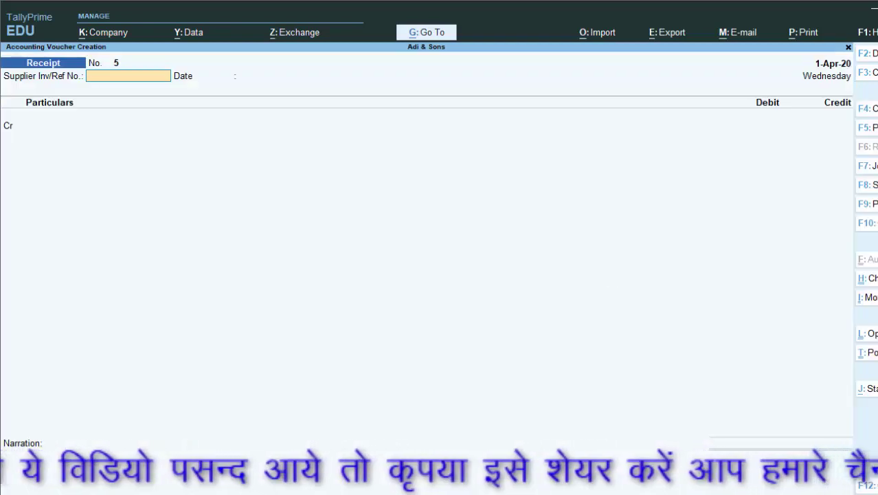
{"action": "key", "text": "F4"}
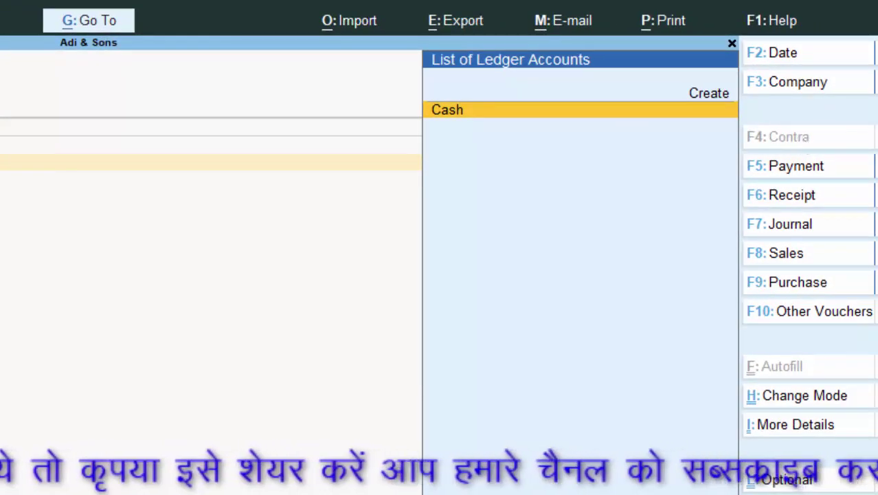
{"action": "left_click", "coordinate": [787, 398]}
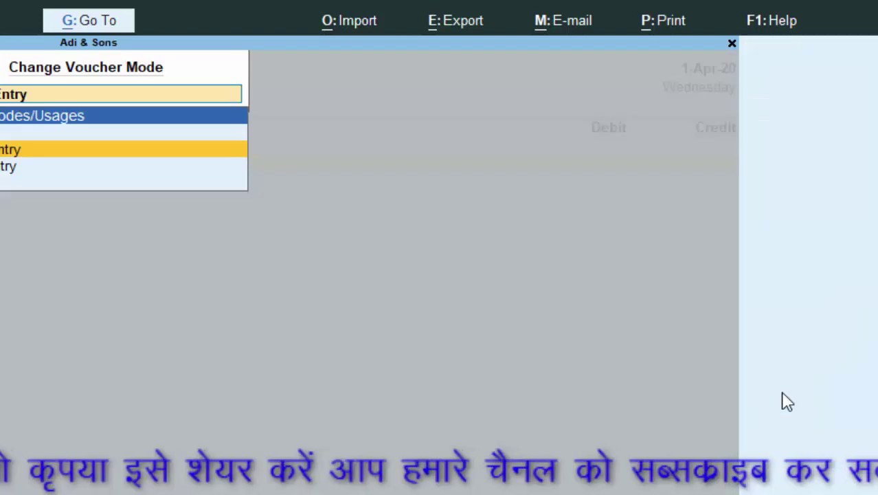
{"action": "key", "text": "Down"}
{"action": "key", "text": "Return"}
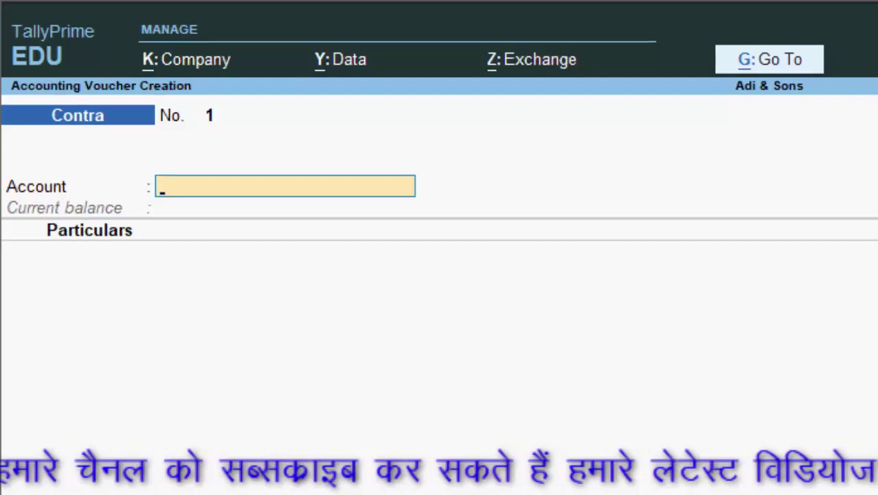
{"action": "key", "text": "alt+c"}
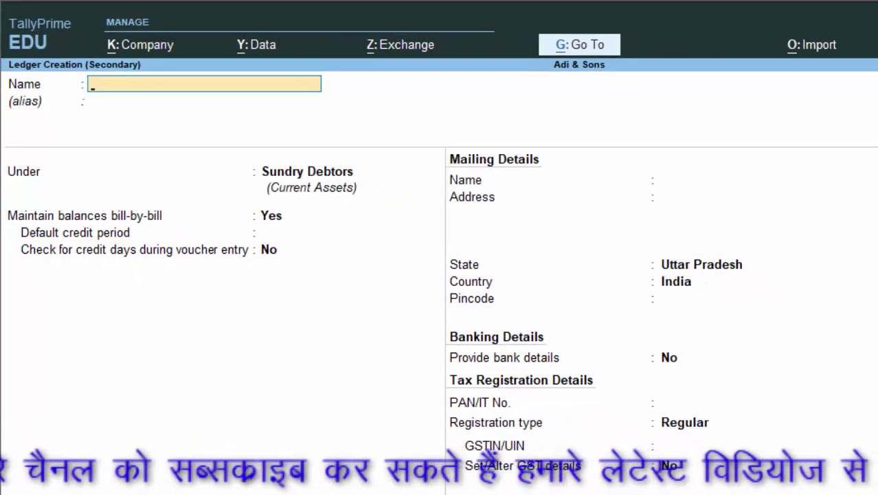
Name the new ledger Axis Bank and place it under Bank Accounts.
{"action": "type", "text": "Ax"}
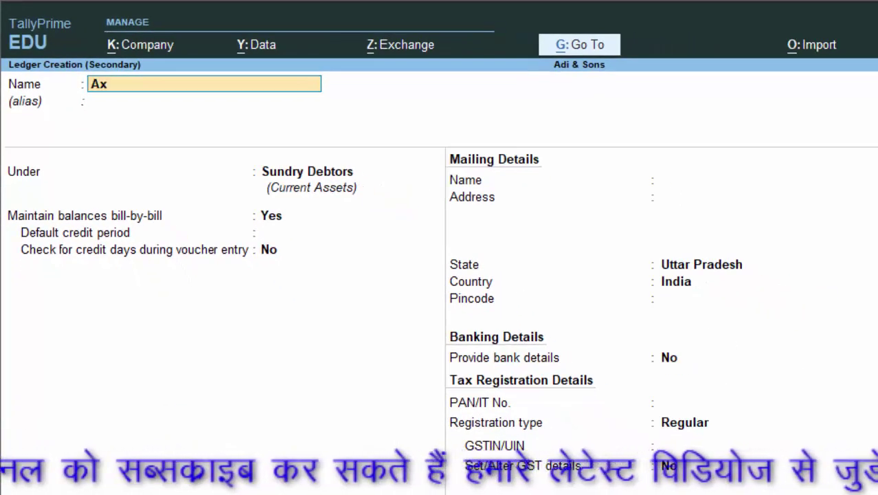
{"action": "type", "text": "is Ba"}
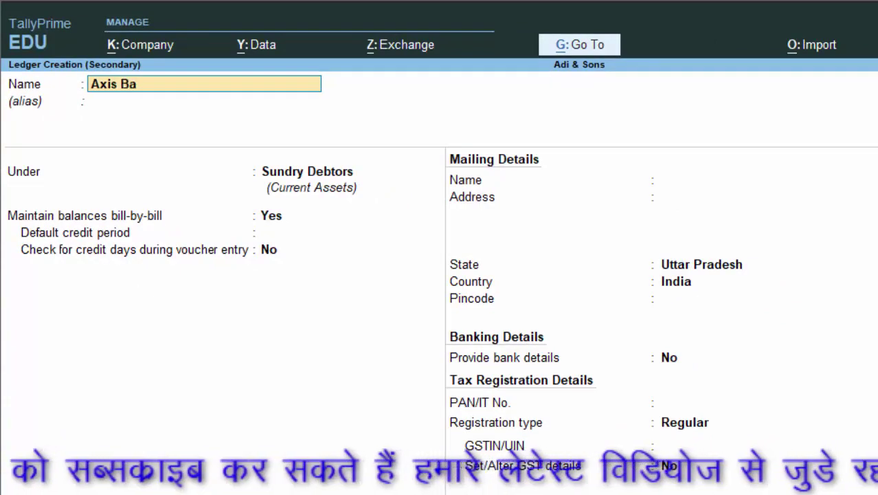
{"action": "type", "text": "nk"}
{"action": "key", "text": "Return"}
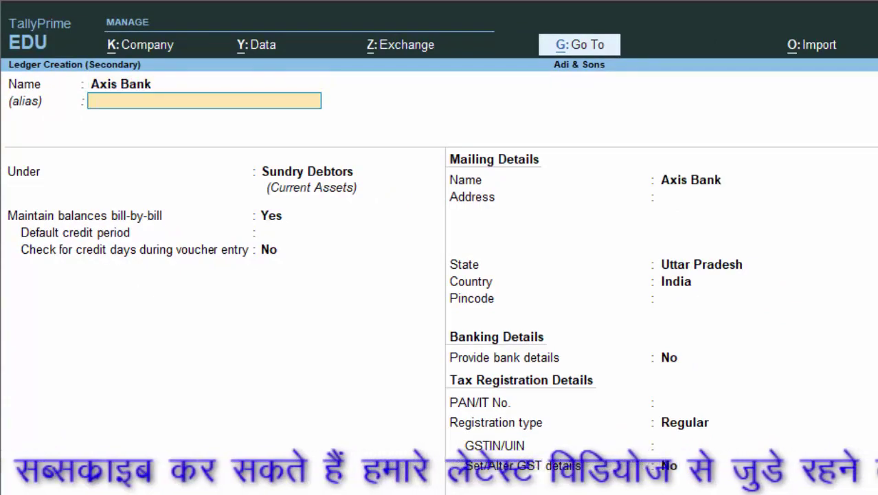
{"action": "key", "text": "Return"}
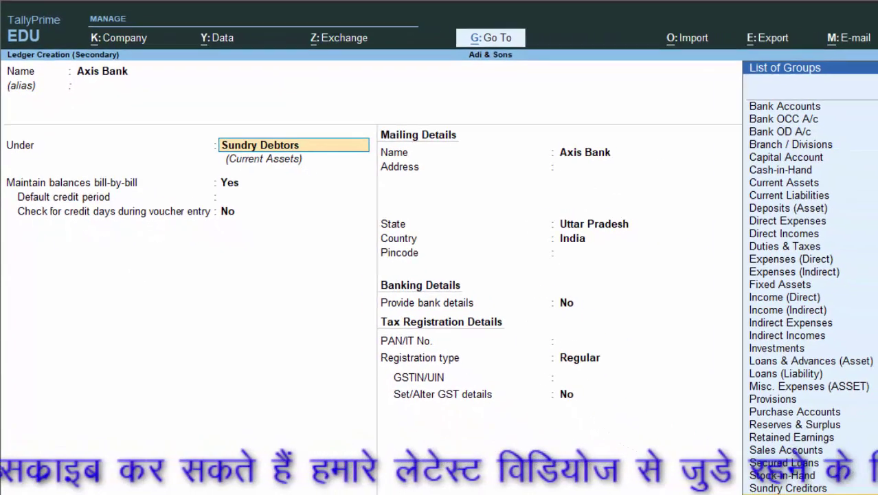
{"action": "type", "text": "B"}
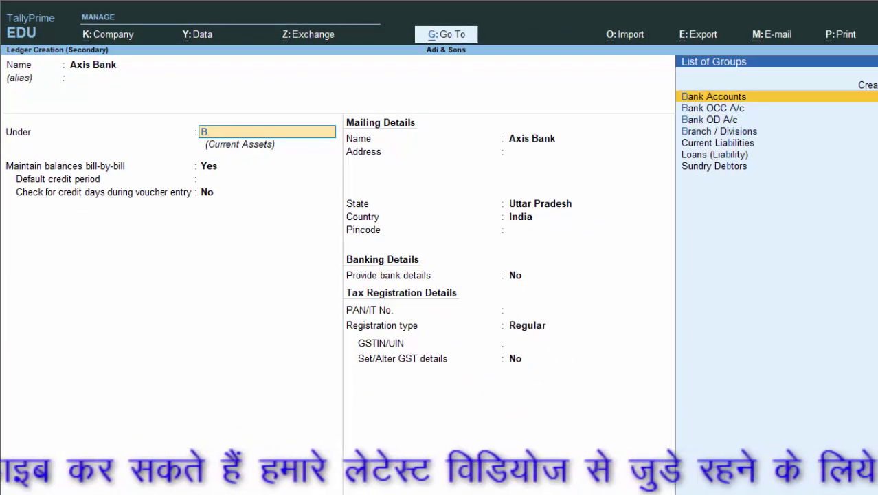
{"action": "key", "text": "Return"}
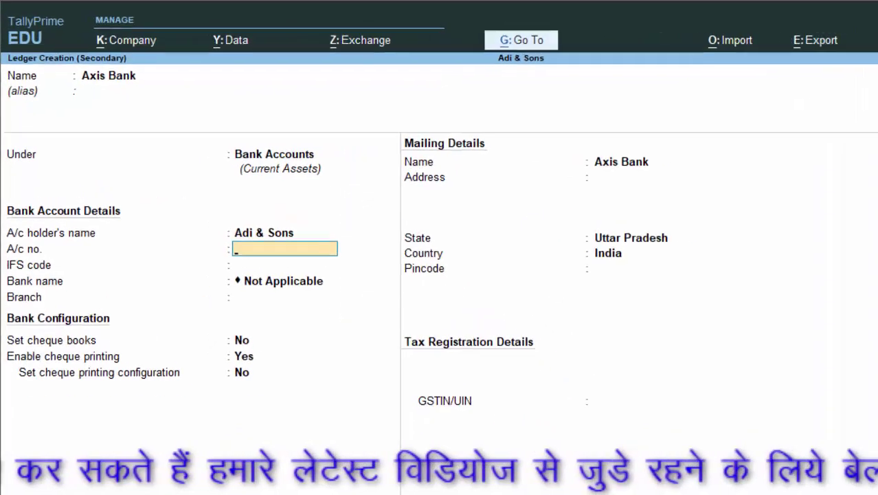
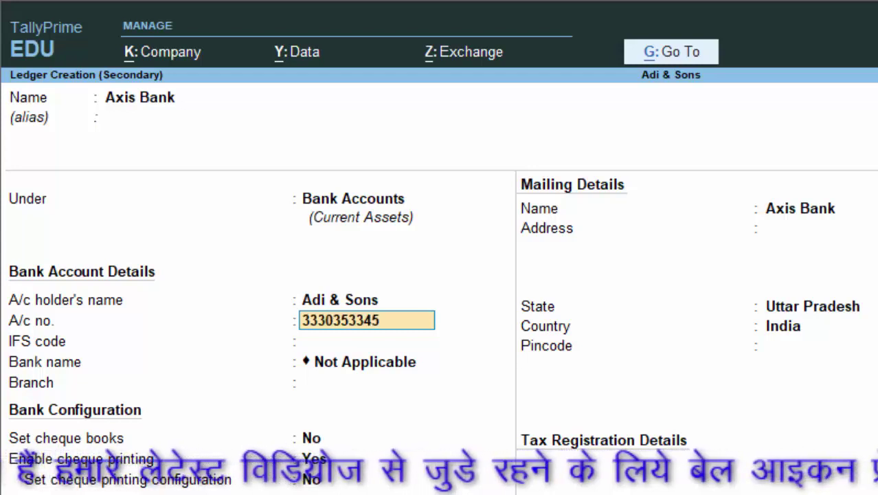
Enter the Axis Bank account number and skip the remaining bank and mailing fields.
{"action": "key", "text": "Return"}
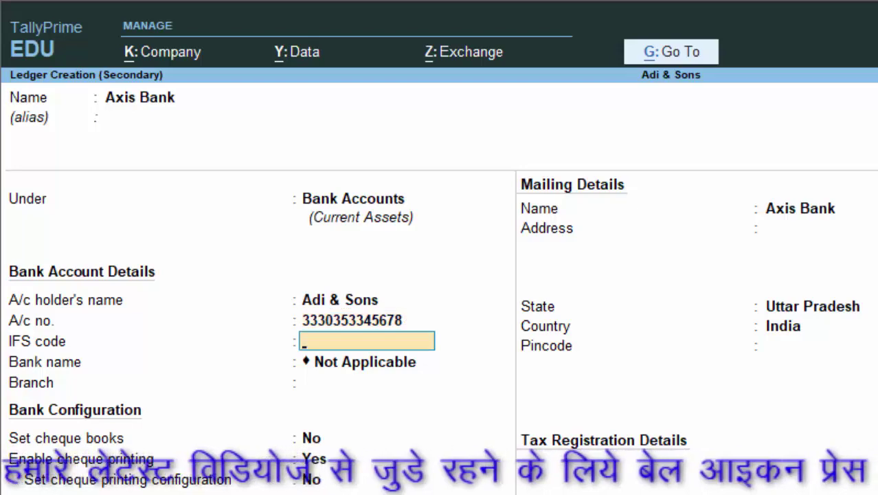
{"action": "key", "text": "Return"}
{"action": "key", "text": "Return"}
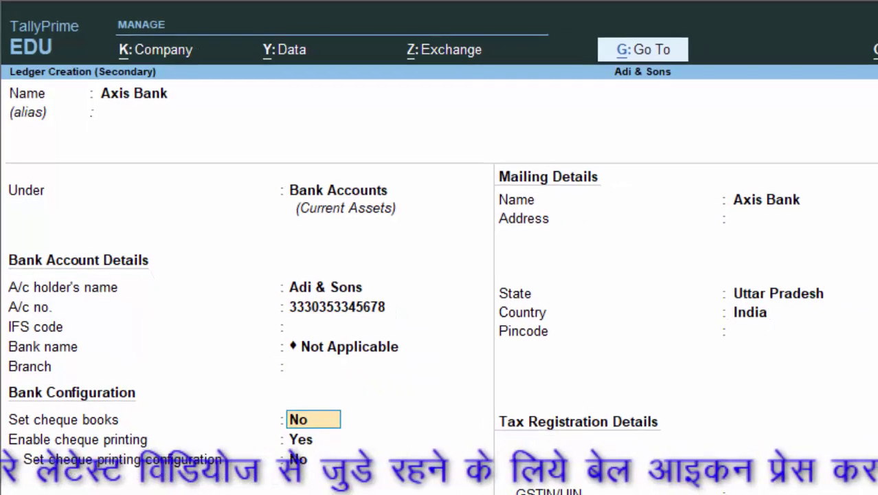
{"action": "key", "text": "Return"}
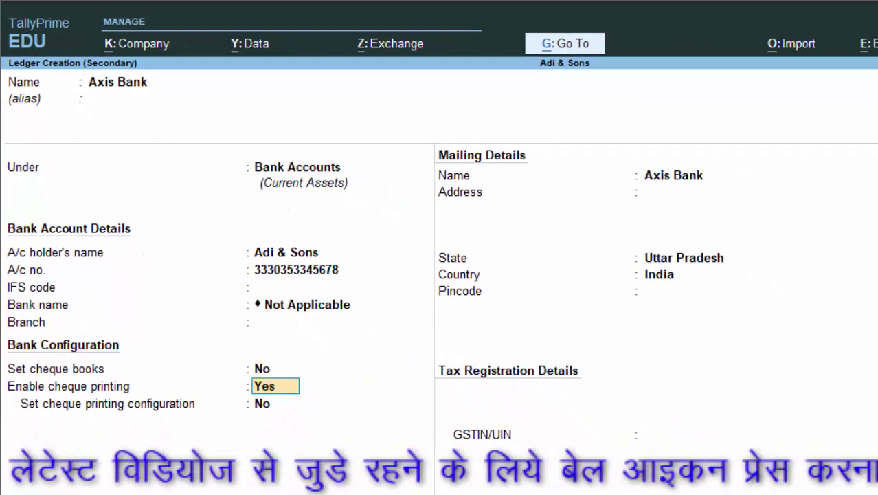
{"action": "key", "text": "Return"}
{"action": "key", "text": "Return"}
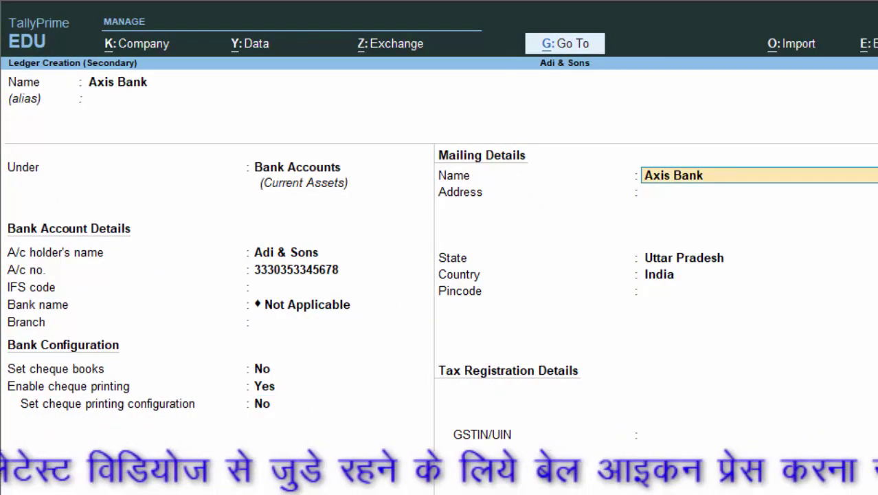
{"action": "key", "text": "Return"}
{"action": "key", "text": "Return"}
{"action": "key", "text": "Return"}
{"action": "key", "text": "Return"}
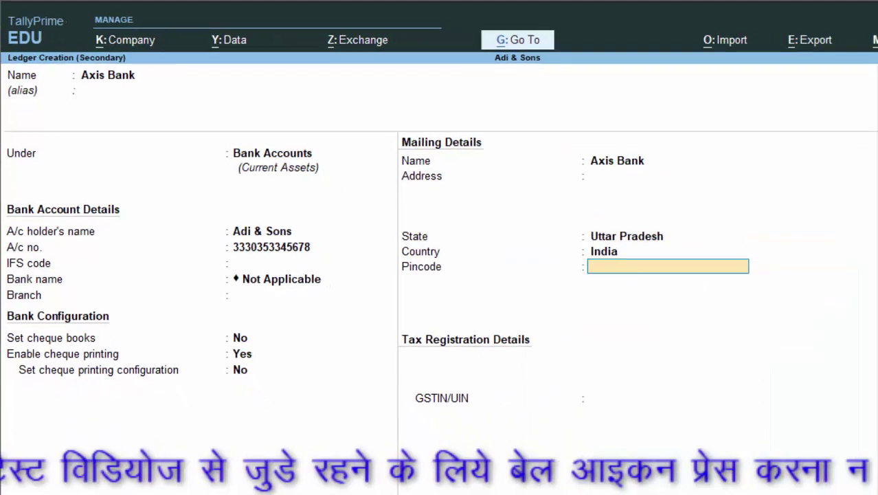
{"action": "key", "text": "Return"}
{"action": "key", "text": "Return"}
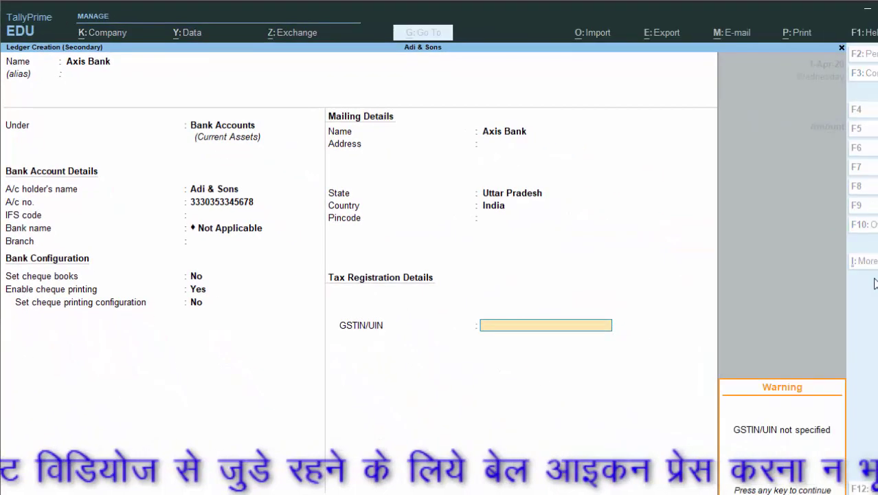
{"action": "key", "text": "Return"}
{"action": "key", "text": "Return"}
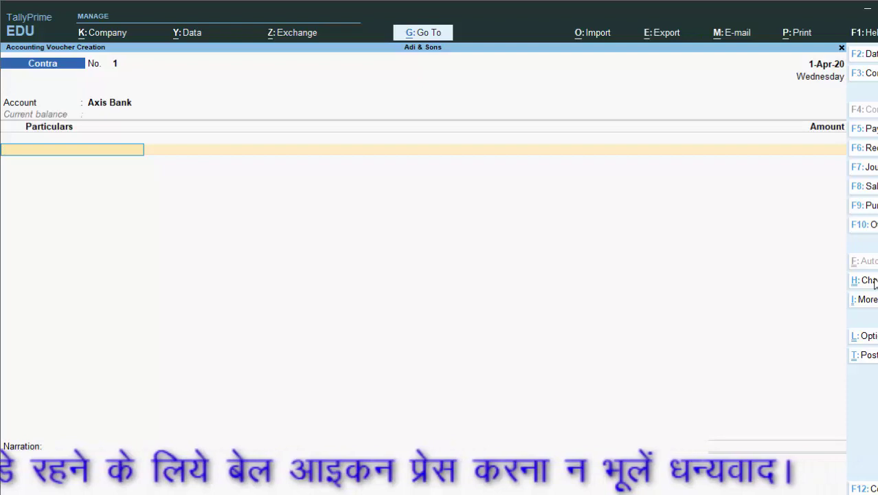
Enter Cash as the particulars ledger with an amount of 5,000.
{"action": "type", "text": "C"}
{"action": "key", "text": "Return"}
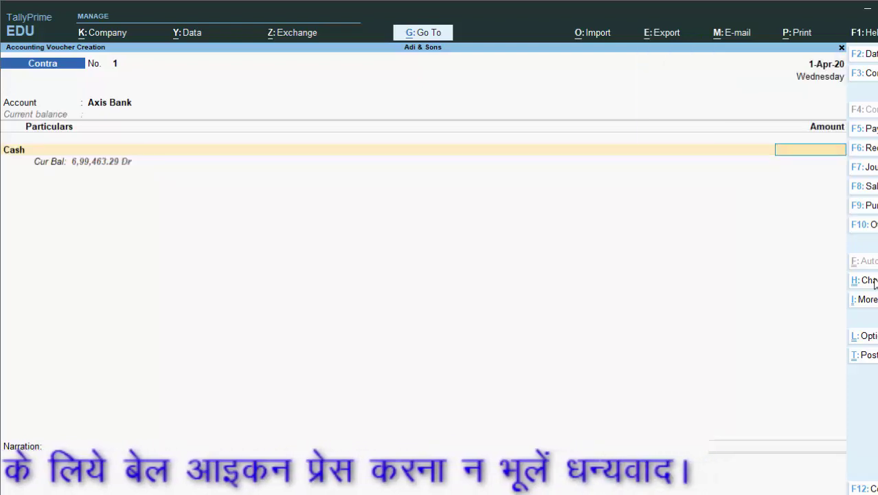
{"action": "type", "text": "5000"}
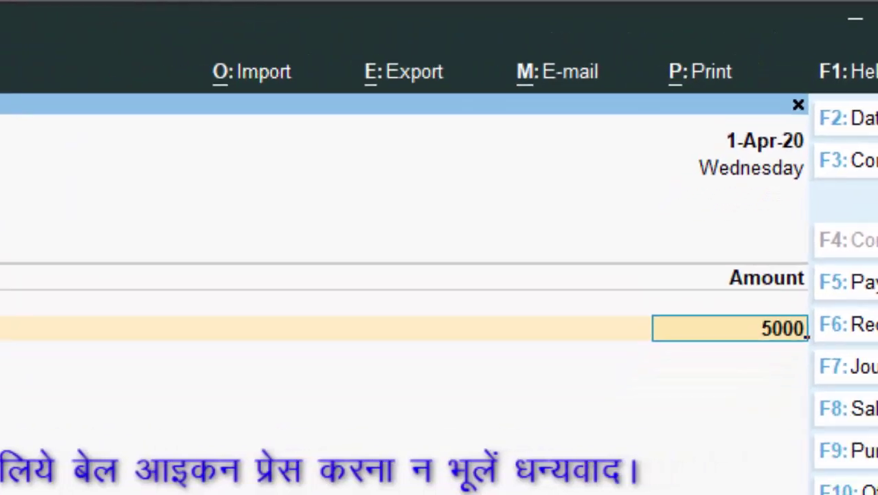
{"action": "key", "text": "Return"}
Fill the Axis Bank allocation denominations with two 2000 notes and two 500 notes.
{"action": "key", "text": "Return"}
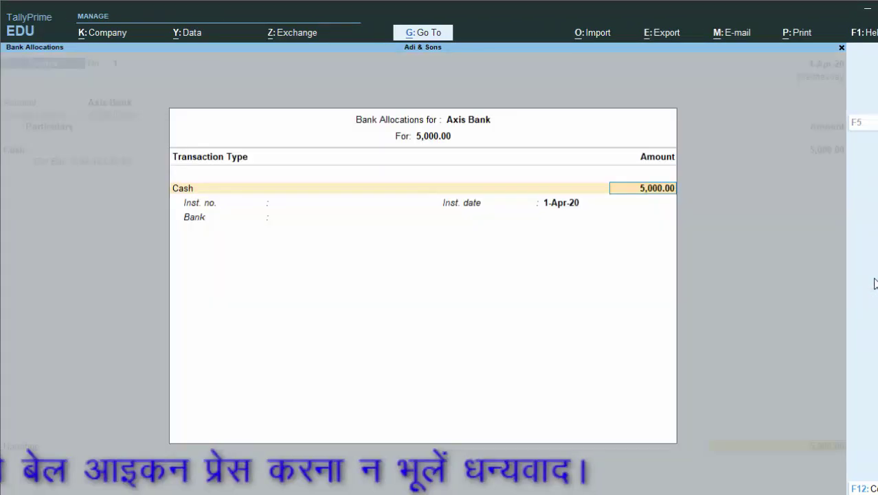
{"action": "key", "text": "Return"}
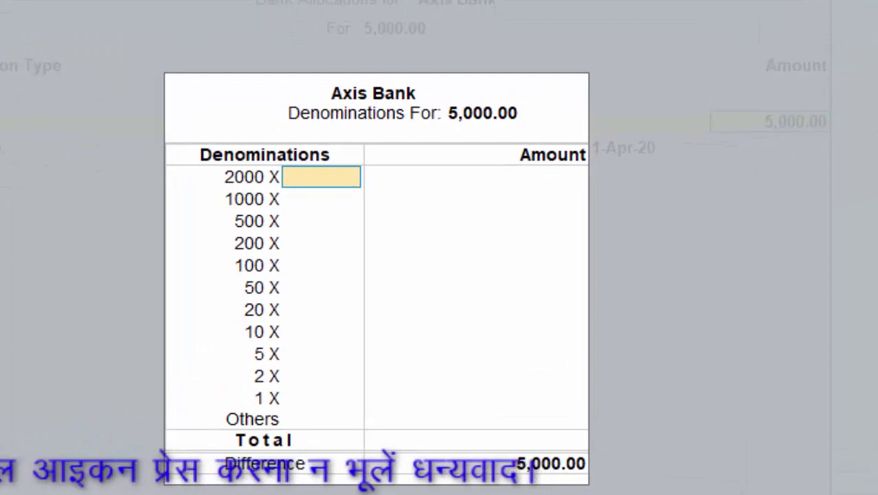
{"action": "type", "text": "2"}
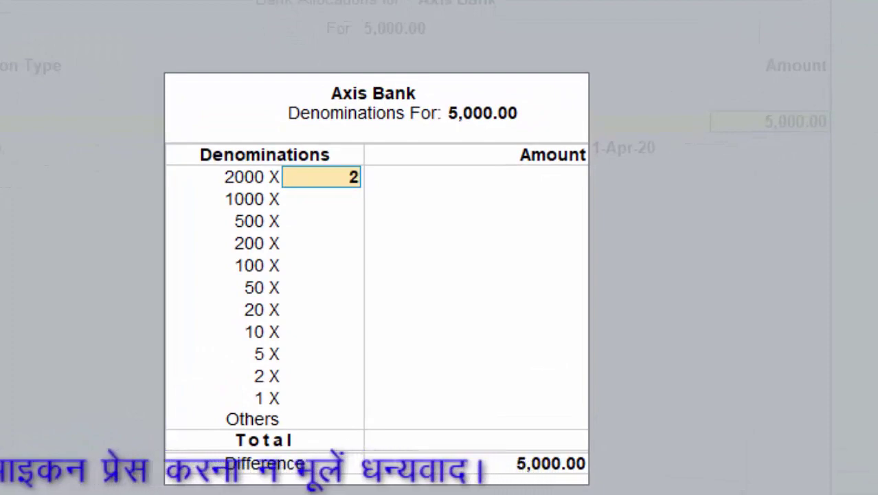
{"action": "key", "text": "Return"}
{"action": "key", "text": "Return"}
{"action": "type", "text": "2"}
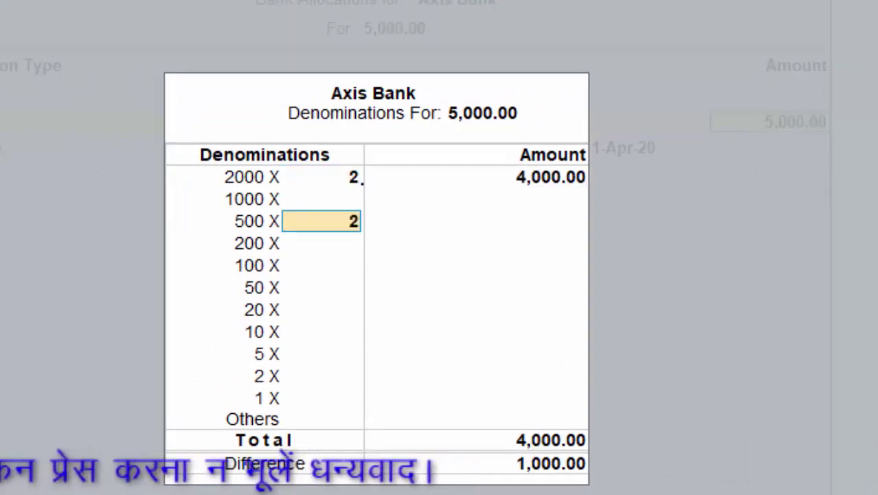
{"action": "key", "text": "Return"}
{"action": "key", "text": "Return"}
{"action": "key", "text": "Return"}
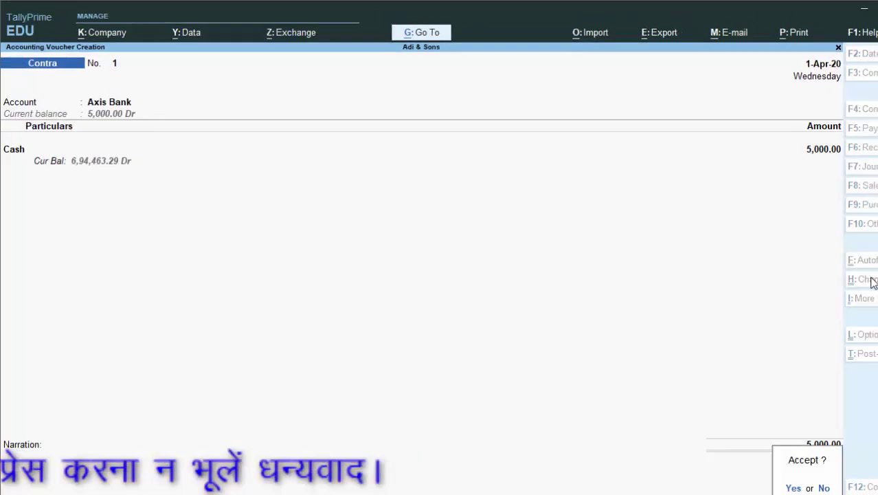
{"action": "key", "text": "Return"}
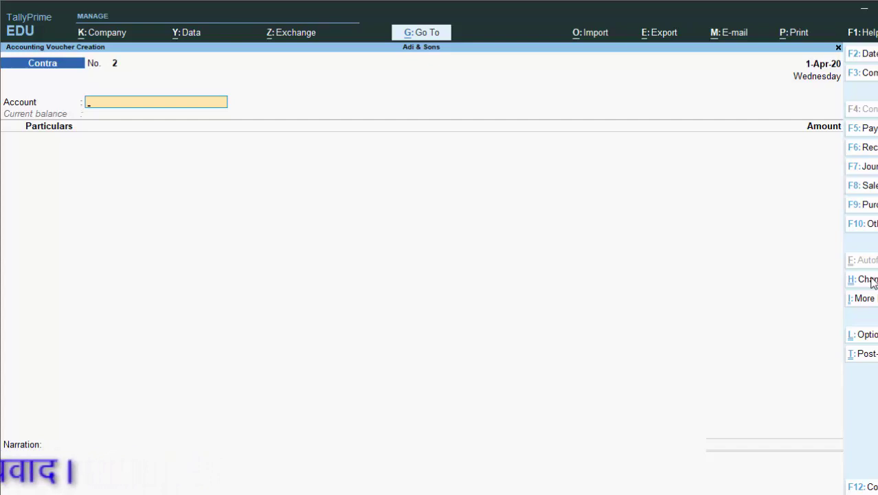
Set Axis Bank as the account of Contra voucher 2 and start a new Particulars ledger.
{"action": "key", "text": "alt"}
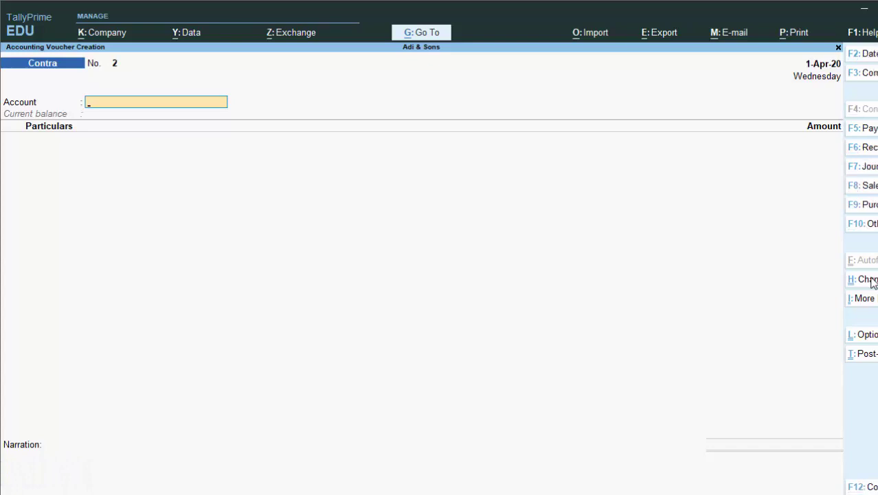
{"action": "type", "text": "A"}
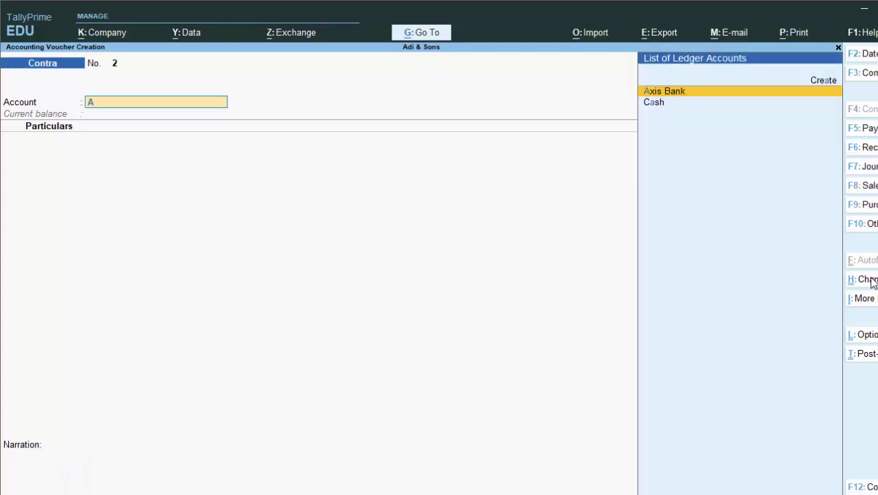
{"action": "key", "text": "Return"}
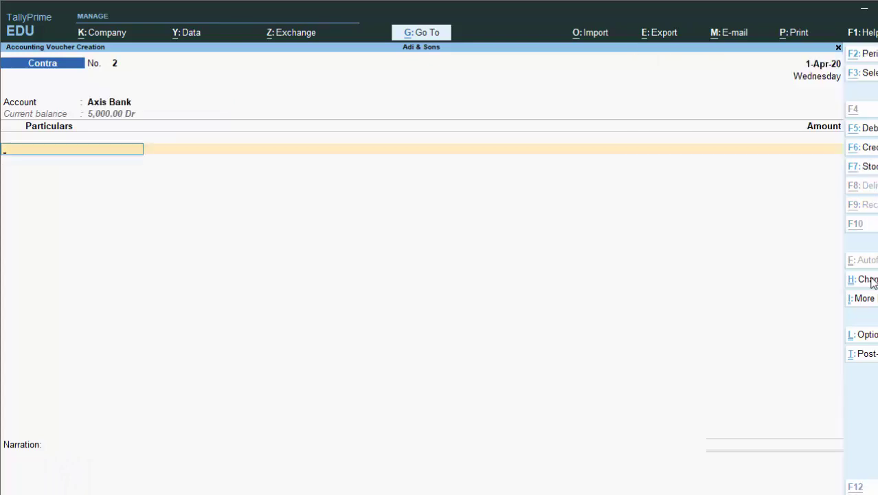
{"action": "key", "text": "alt+c"}
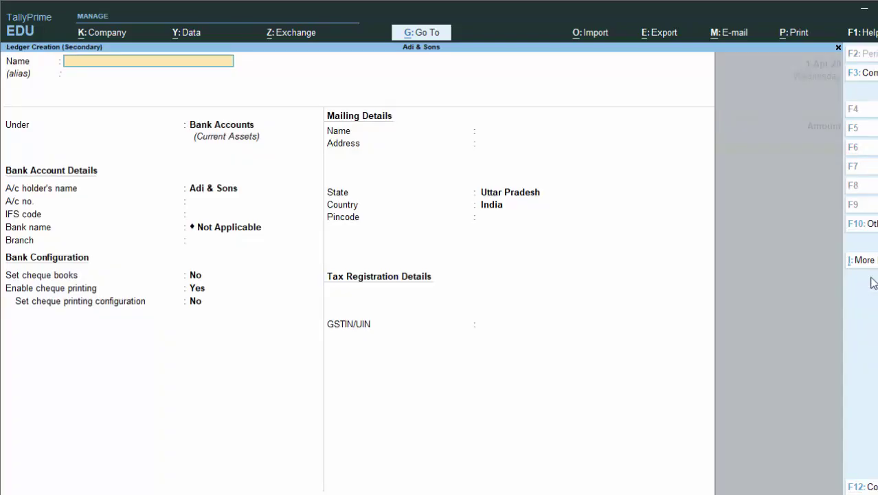
Name the new ledger Punjab National Bank, fixing a typo in the name.
{"action": "type", "text": "Pu"}
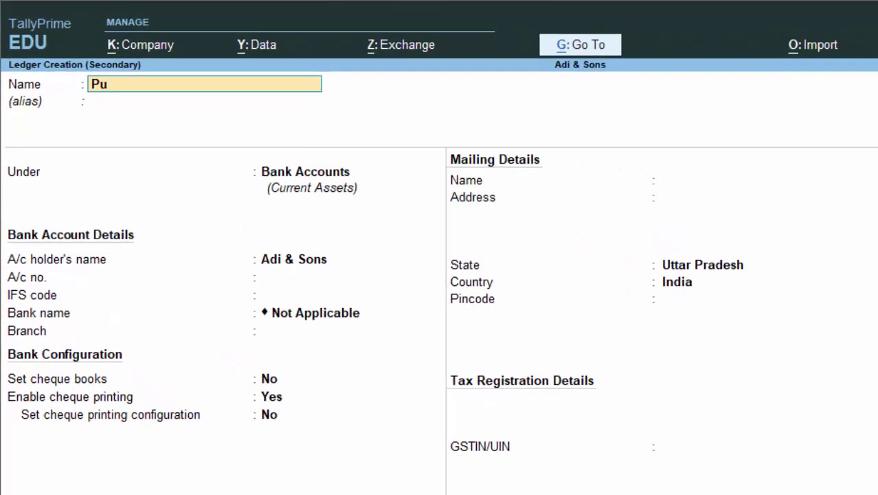
{"action": "type", "text": "njan"}
{"action": "key", "text": "BackSpace"}
{"action": "type", "text": "b"}
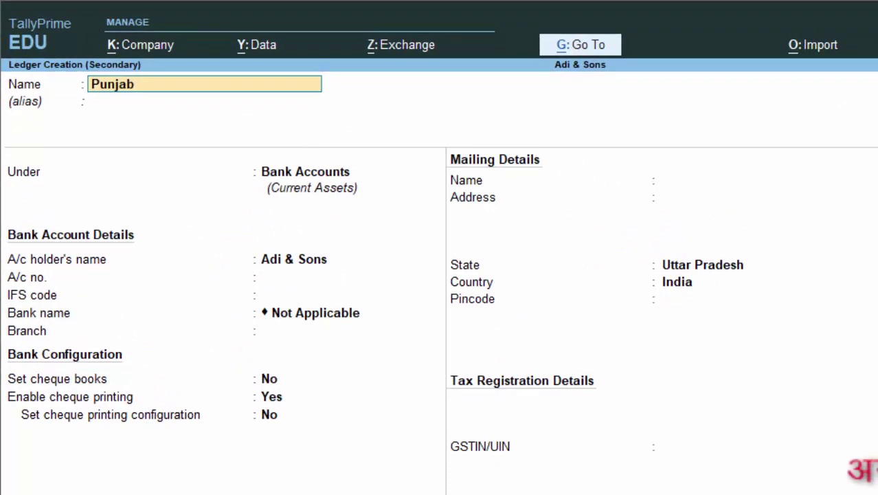
{"action": "type", "text": " Natio"}
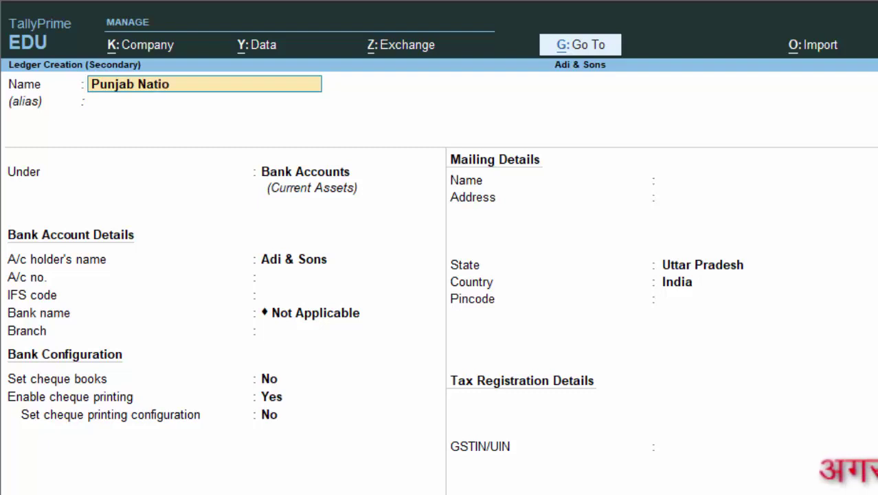
{"action": "type", "text": "nal b"}
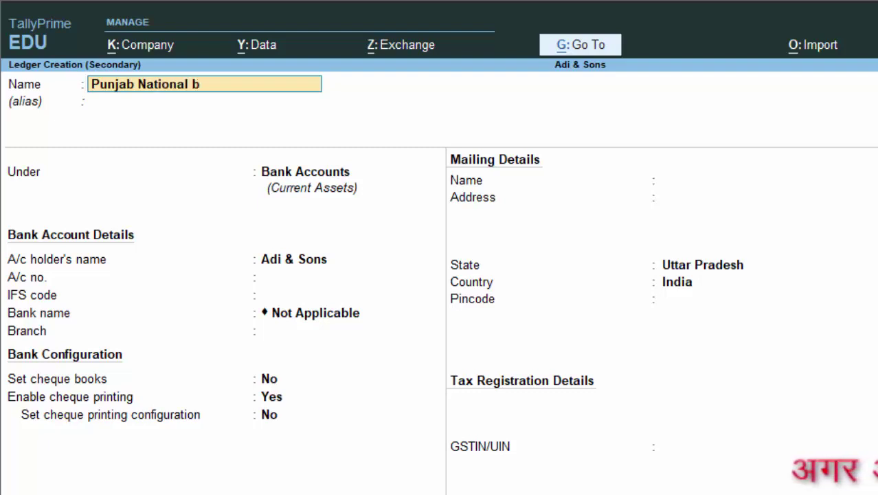
{"action": "type", "text": "ank"}
{"action": "key", "text": "Return"}
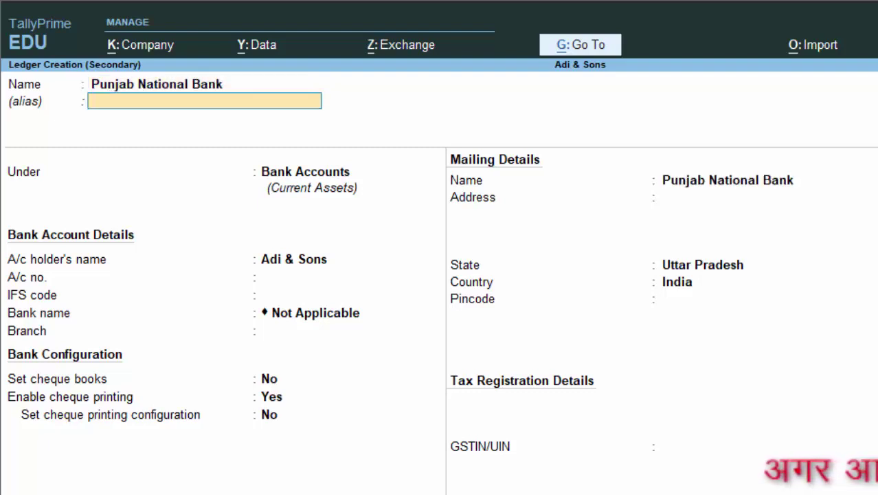
{"action": "key", "text": "Return"}
{"action": "key", "text": "Return"}
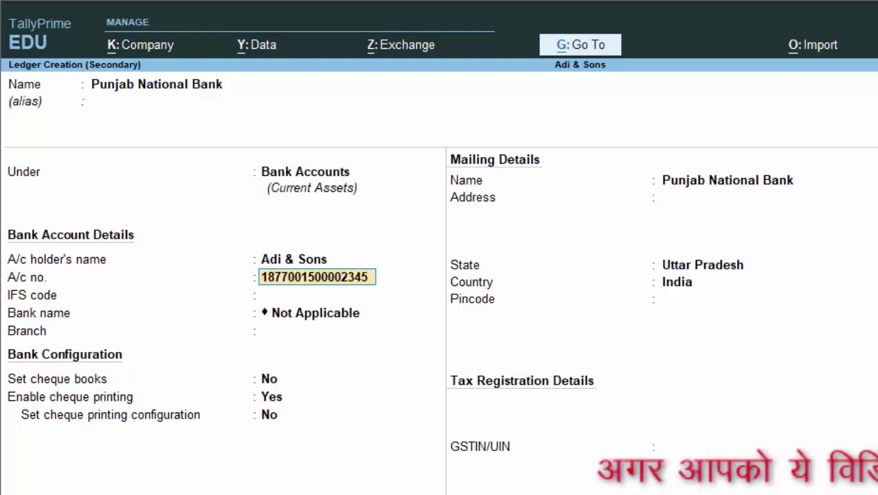
Accept the account number, leave remaining bank and mailing fields blank, and save the Punjab National Bank ledger.
{"action": "key", "text": "Return"}
{"action": "key", "text": "Return"}
{"action": "key", "text": "Return"}
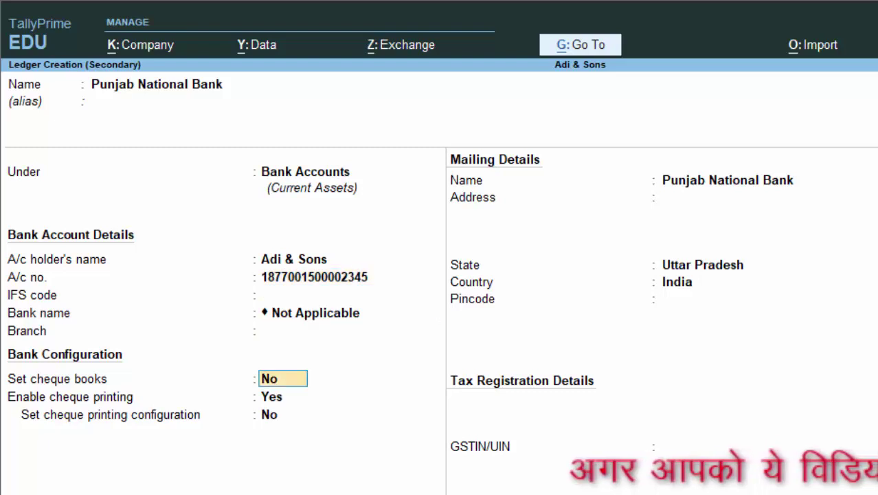
{"action": "key", "text": "Return"}
{"action": "key", "text": "Return"}
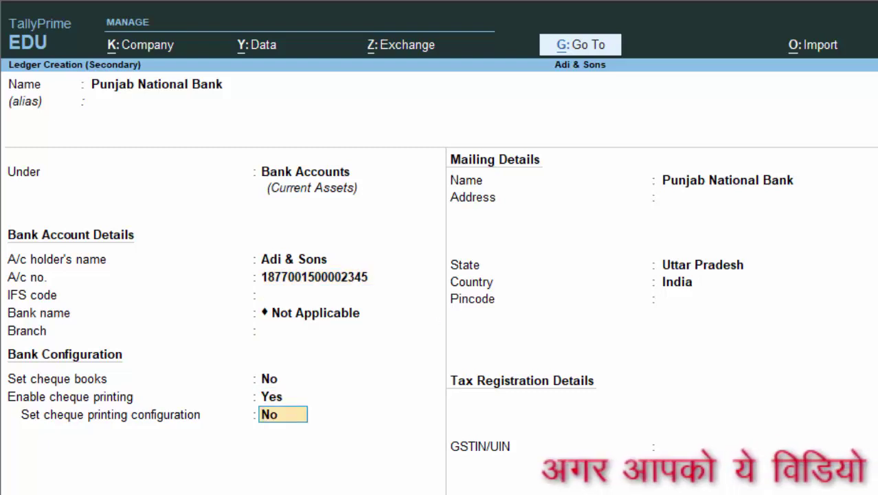
{"action": "key", "text": "Return"}
{"action": "key", "text": "Return"}
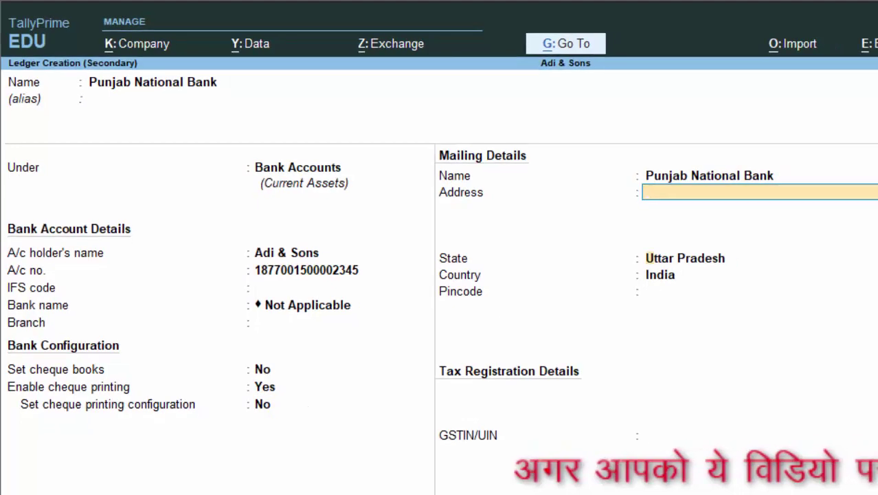
{"action": "key", "text": "Return"}
{"action": "key", "text": "Return"}
{"action": "key", "text": "Return"}
{"action": "key", "text": "Return"}
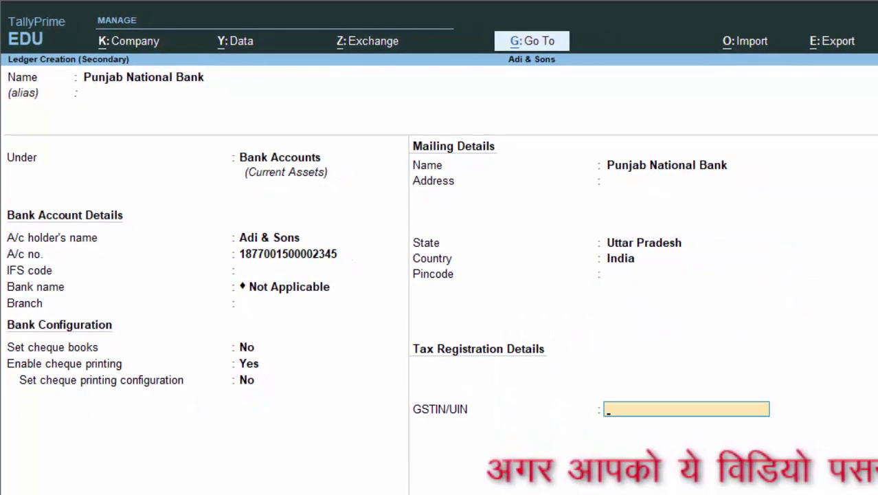
{"action": "key", "text": "Return"}
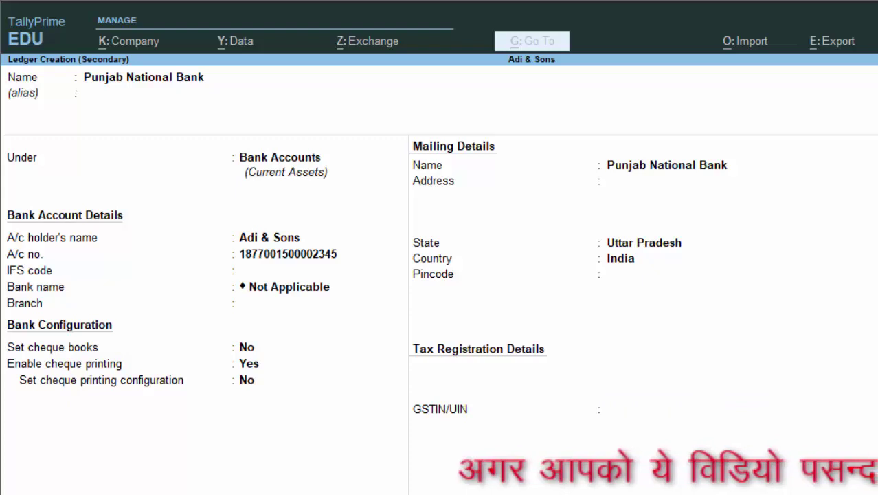
{"action": "key", "text": "Return"}
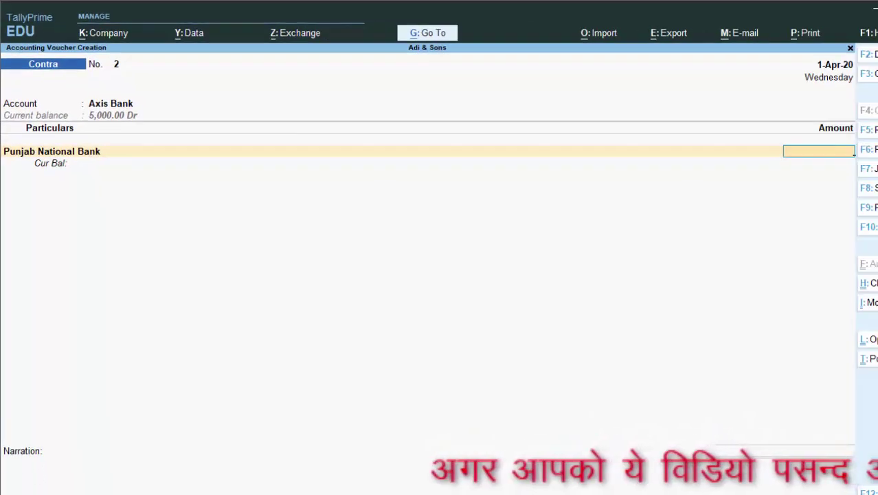
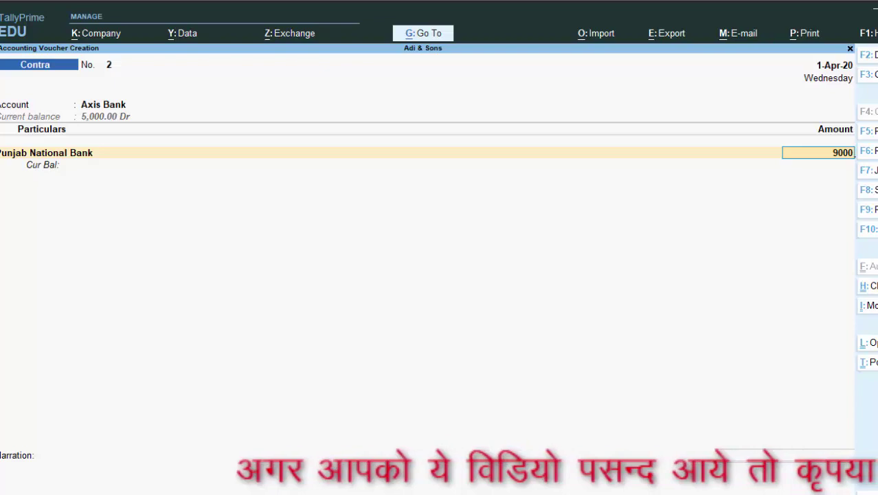
Confirm 9,000.00 from Punjab National Bank and fill the cheque allocations for both banks.
{"action": "key", "text": "Return"}
{"action": "key", "text": "Return"}
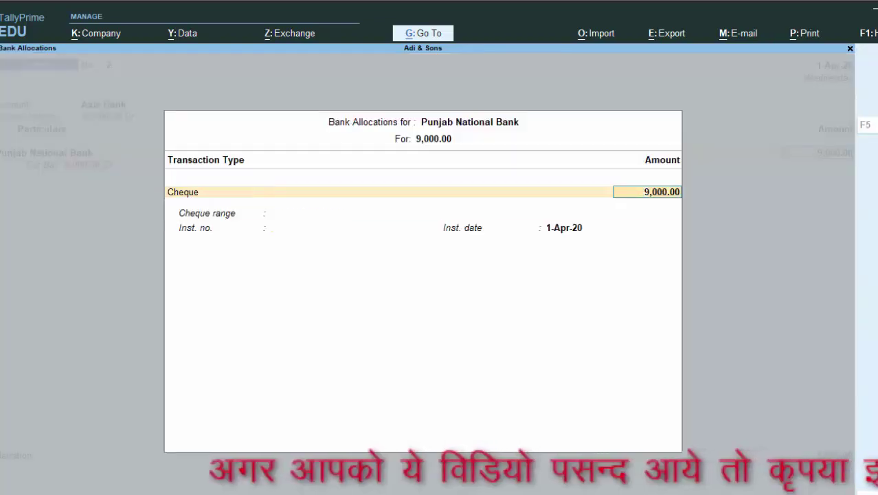
{"action": "key", "text": "Return"}
{"action": "key", "text": "Return"}
{"action": "key", "text": "Return"}
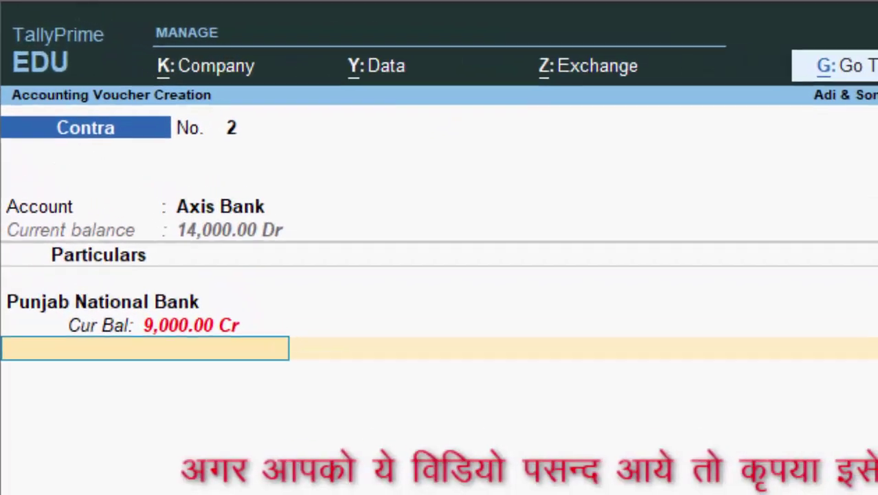
{"action": "key", "text": "Return"}
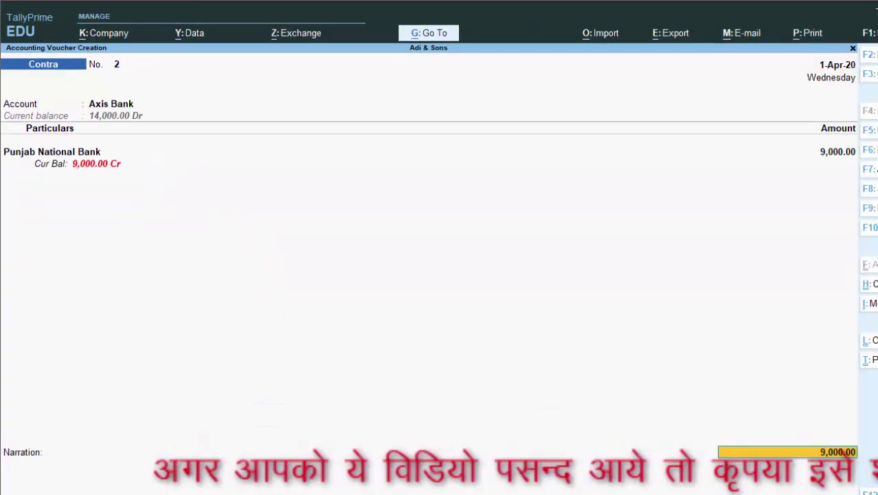
{"action": "key", "text": "Return"}
{"action": "key", "text": "Return"}
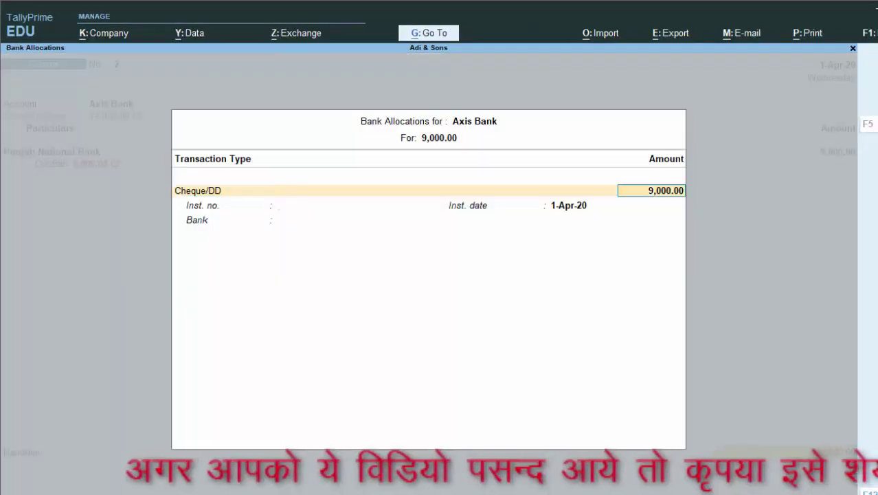
{"action": "key", "text": "Return"}
{"action": "key", "text": "Return"}
{"action": "key", "text": "Return"}
{"action": "key", "text": "Return"}
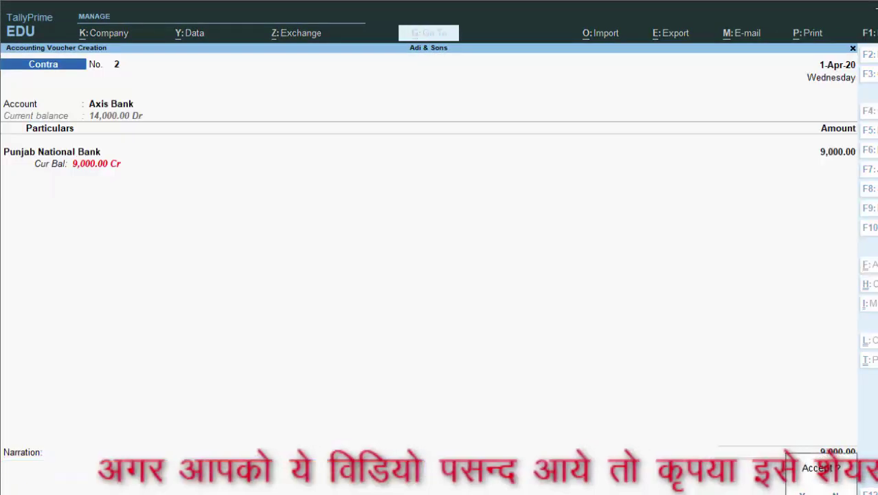
{"action": "key", "text": "Return"}
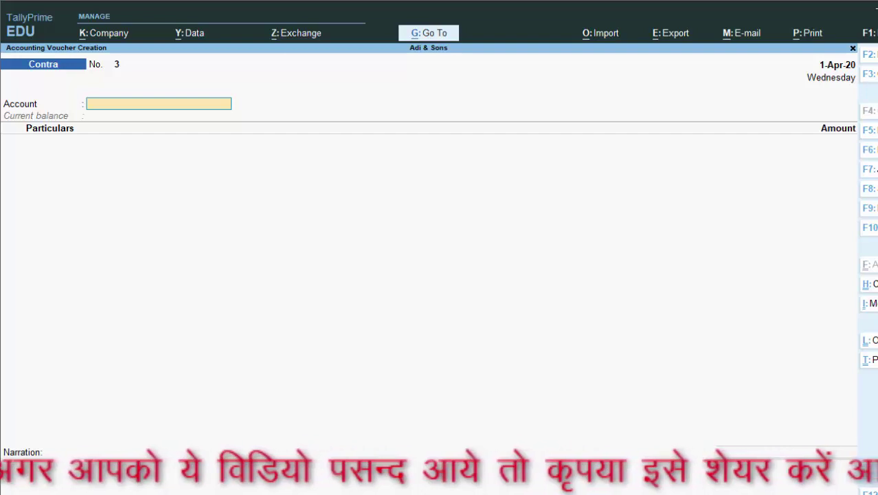
Choose Punjab National Bank as the account and Axis Bank as the particulars ledger.
{"action": "type", "text": "P"}
{"action": "key", "text": "Return"}
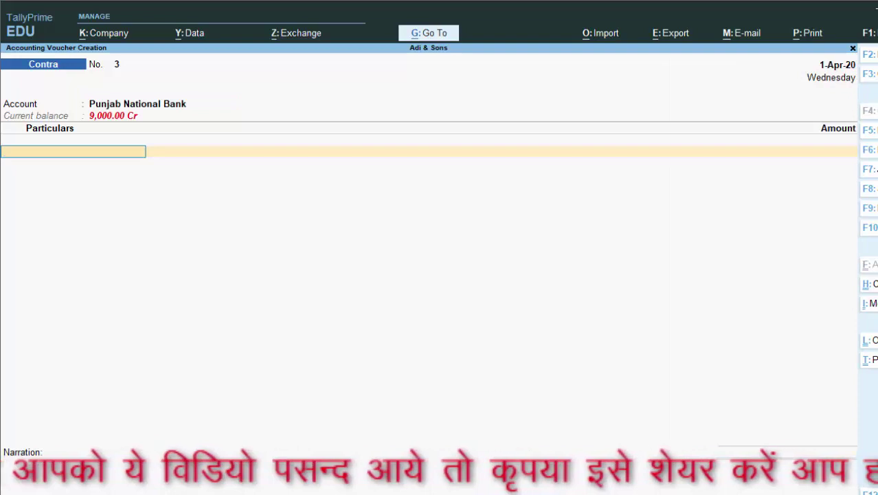
{"action": "type", "text": "A"}
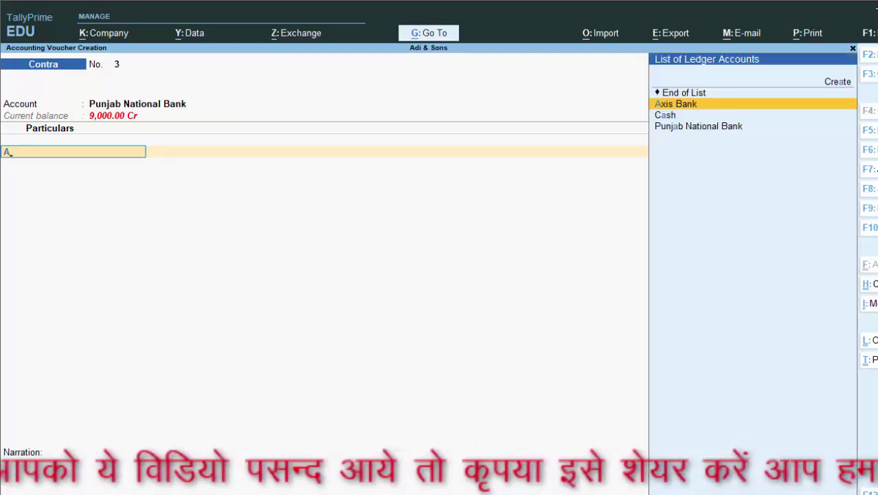
{"action": "key", "text": "Return"}
{"action": "type", "text": "9000"}
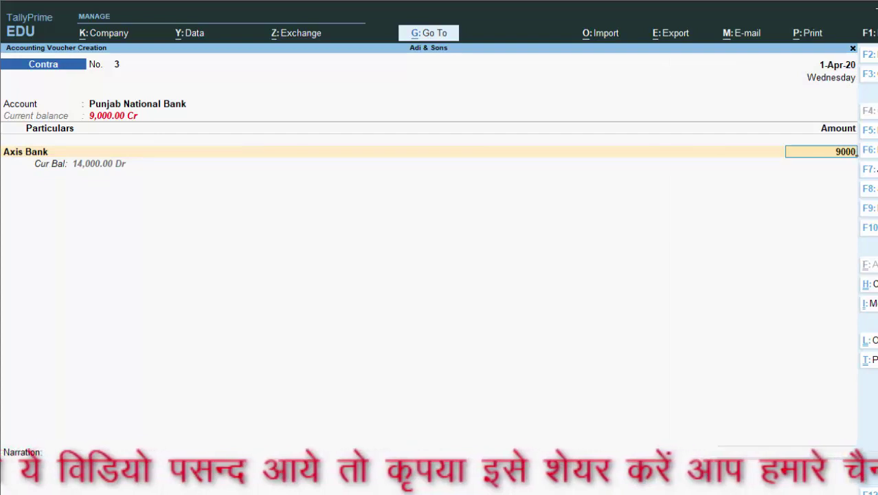
Fill the cheque bank allocations for Axis Bank and Punjab National Bank.
{"action": "key", "text": "Return"}
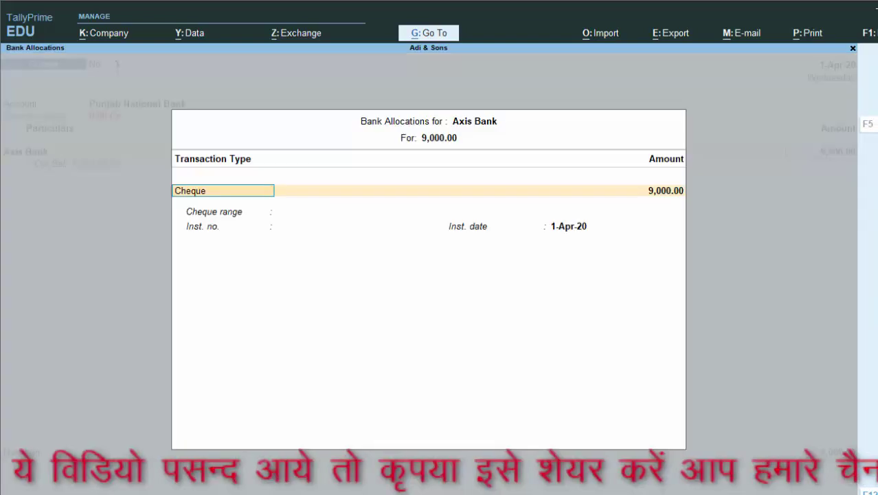
{"action": "key", "text": "Return"}
{"action": "key", "text": "Return"}
{"action": "key", "text": "Return"}
{"action": "key", "text": "Return"}
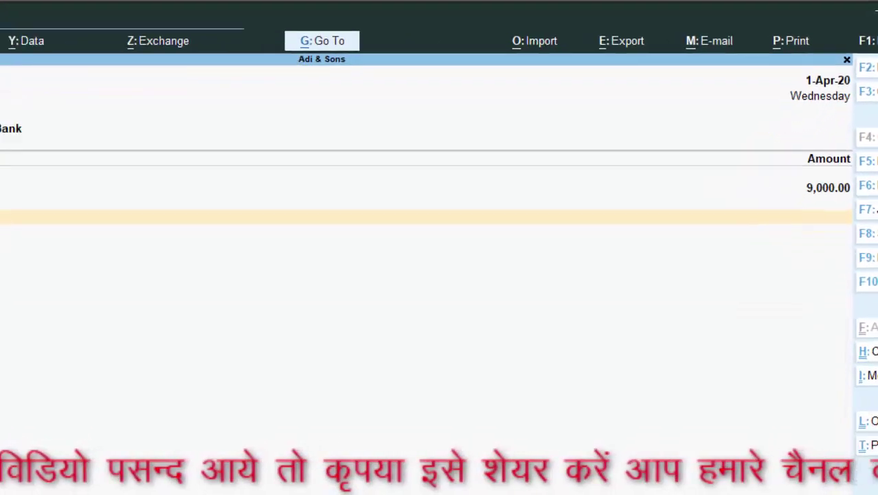
{"action": "key", "text": "Return"}
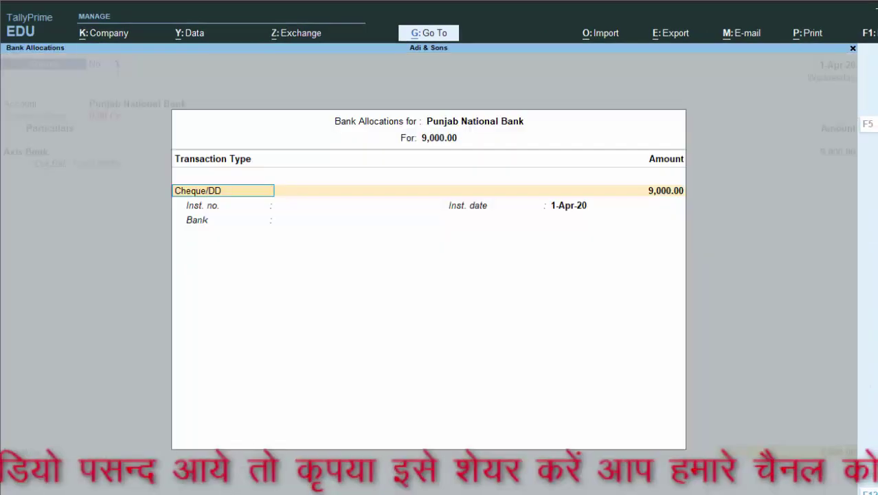
{"action": "key", "text": "Return"}
{"action": "key", "text": "Return"}
{"action": "key", "text": "Return"}
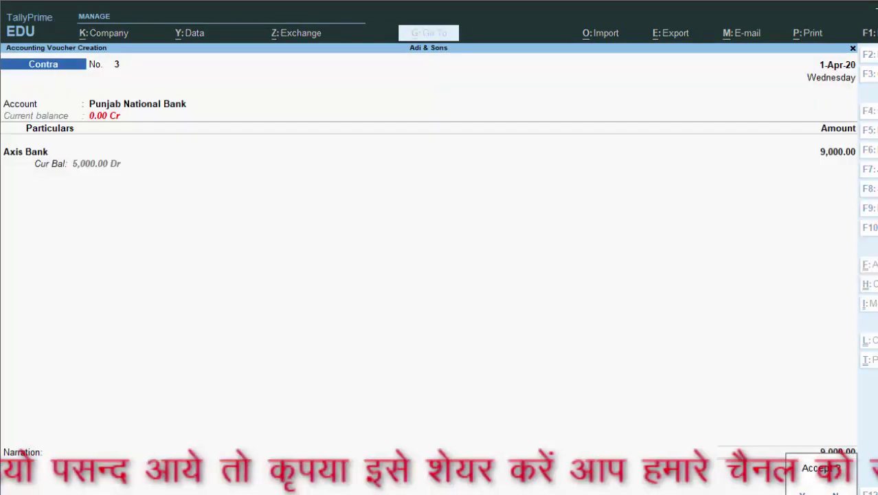
{"action": "key", "text": "Return"}
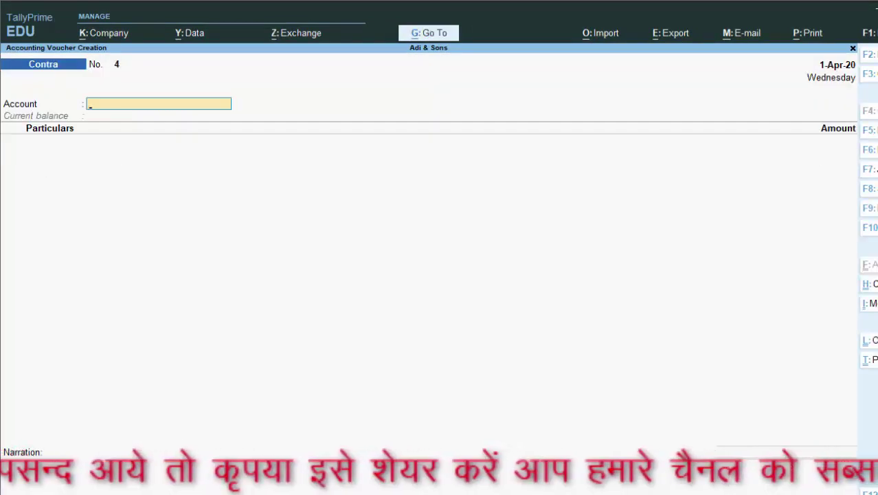
Select Punjab National Bank as the account and Cash as the particulars ledger.
{"action": "type", "text": "P"}
{"action": "key", "text": "Return"}
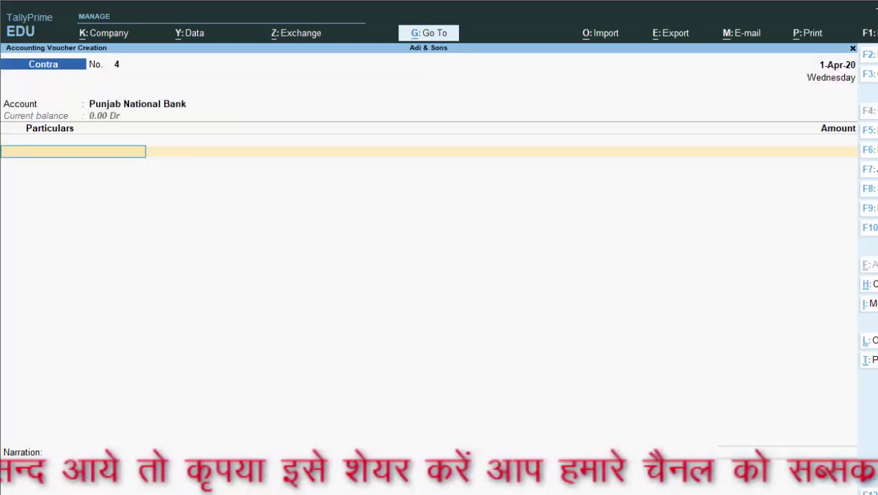
{"action": "type", "text": "C"}
{"action": "key", "text": "Return"}
{"action": "type", "text": "7000"}
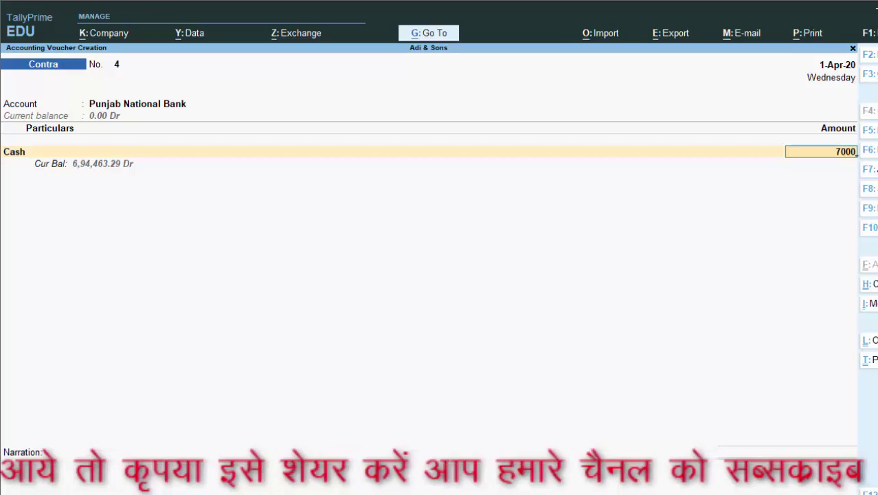
Enter 7,000 with a denomination breakdown of three 2000 notes and two 500 notes.
{"action": "key", "text": "Return"}
{"action": "key", "text": "Return"}
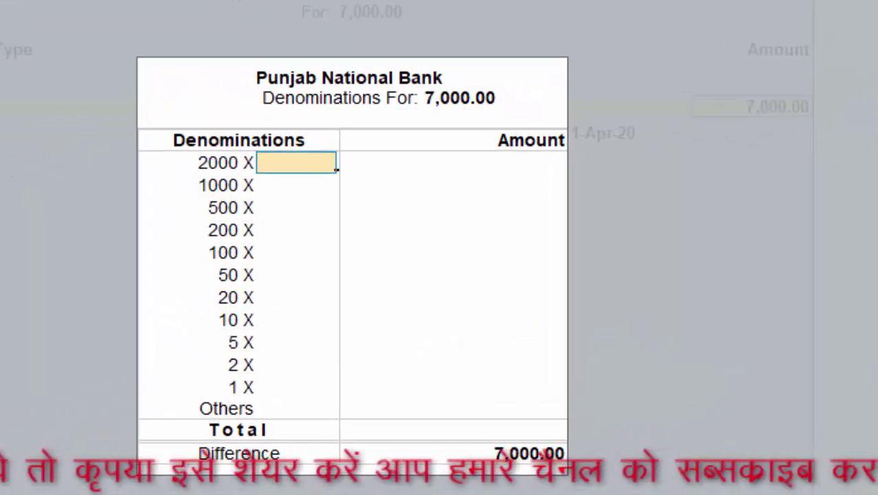
{"action": "type", "text": "3"}
{"action": "key", "text": "Return"}
{"action": "key", "text": "Return"}
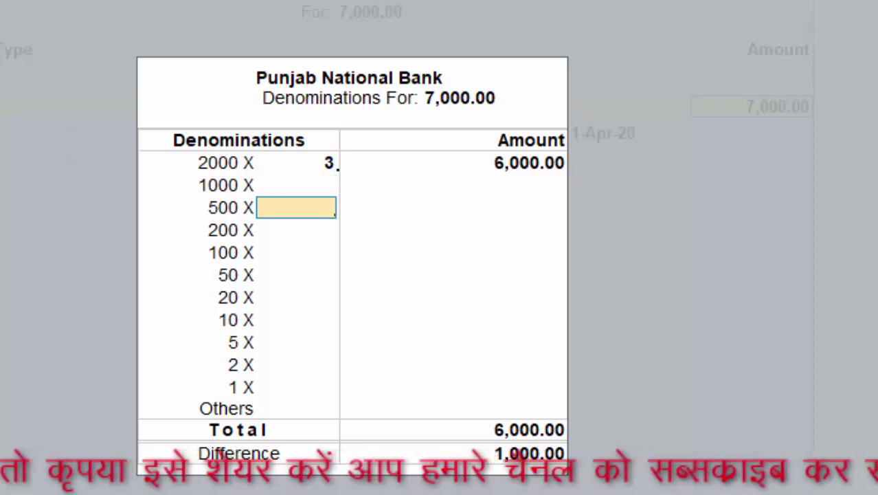
{"action": "type", "text": "2"}
{"action": "key", "text": "Return"}
{"action": "key", "text": "Return"}
{"action": "key", "text": "Return"}
{"action": "key", "text": "Return"}
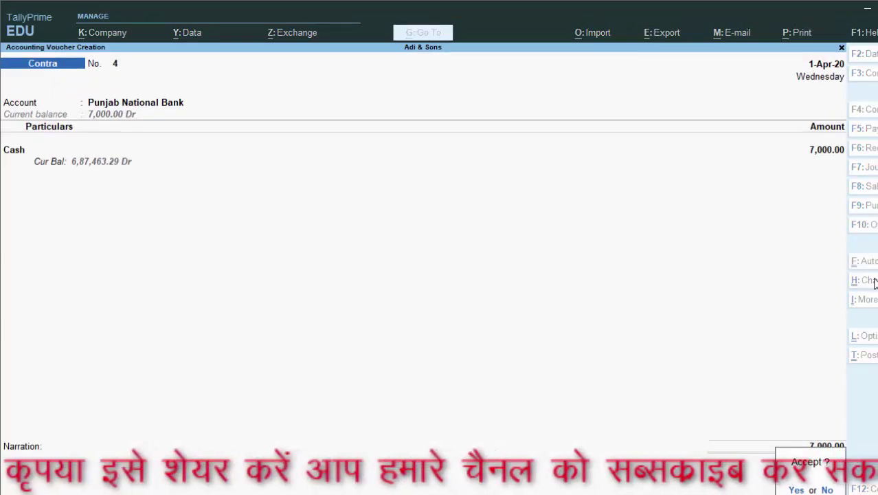
{"action": "key", "text": "Return"}
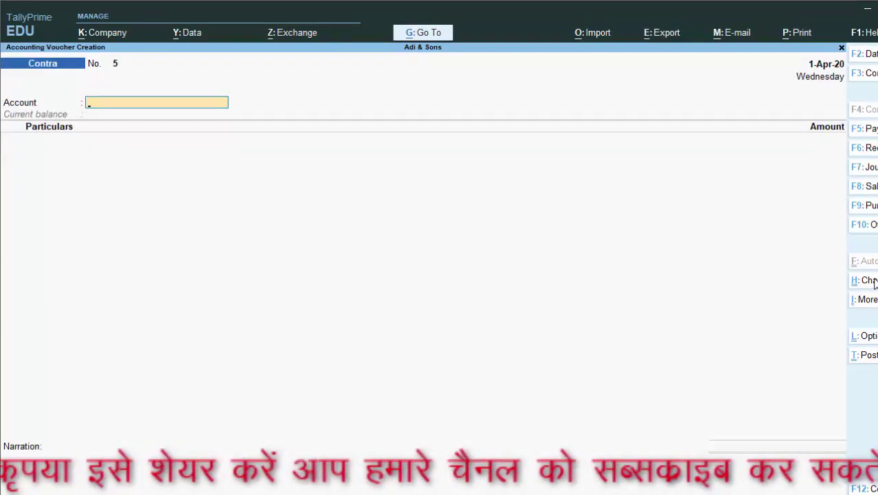
Go to the Day Book and open Contra voucher No. 1.
{"action": "key", "text": "Escape"}
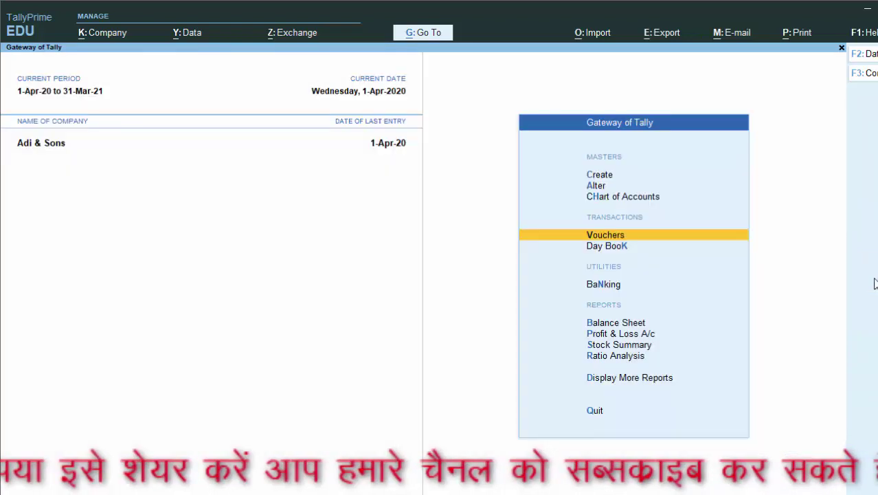
{"action": "key", "text": "d"}
{"action": "key", "text": "d"}
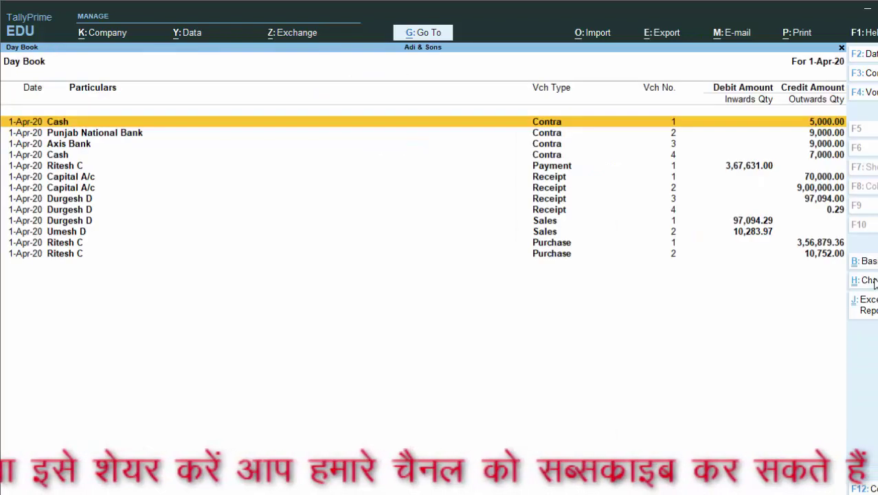
{"action": "key", "text": "Return"}
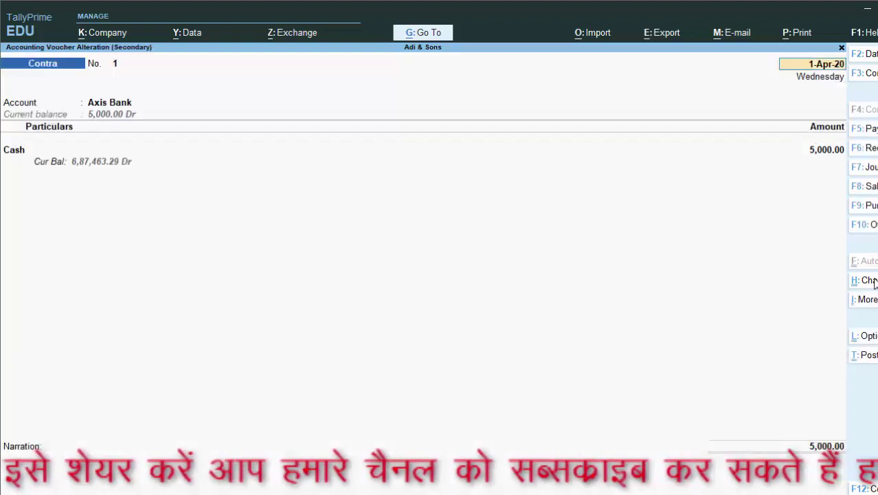
Print-preview the current Contra voucher, zoom in, then return to full-page view.
{"action": "key", "text": "alt+p"}
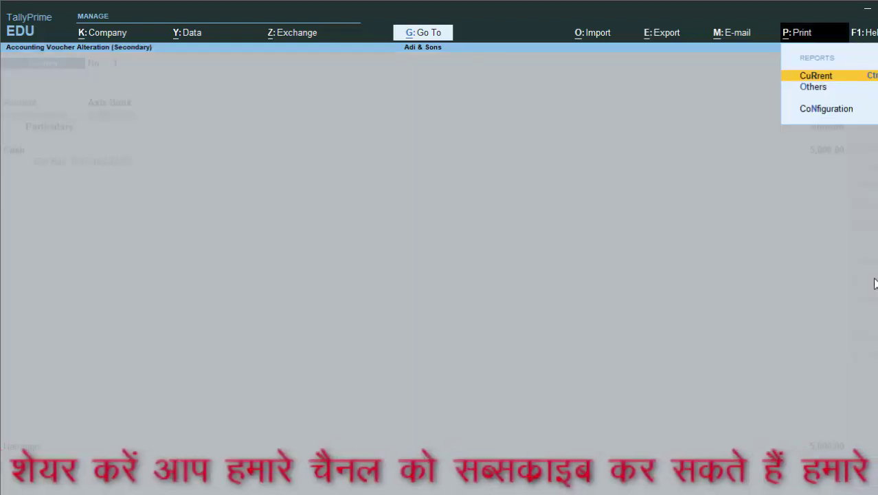
{"action": "key", "text": "Escape"}
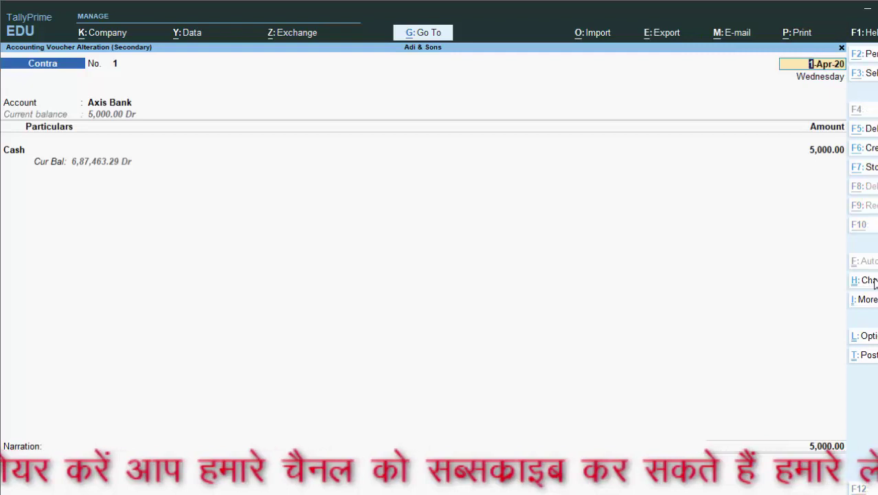
{"action": "key", "text": "alt+p"}
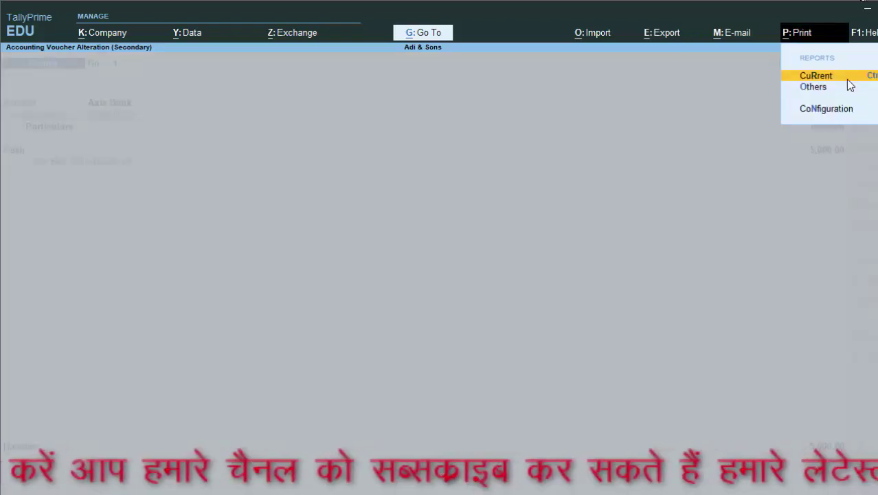
{"action": "left_click", "coordinate": [850, 76]}
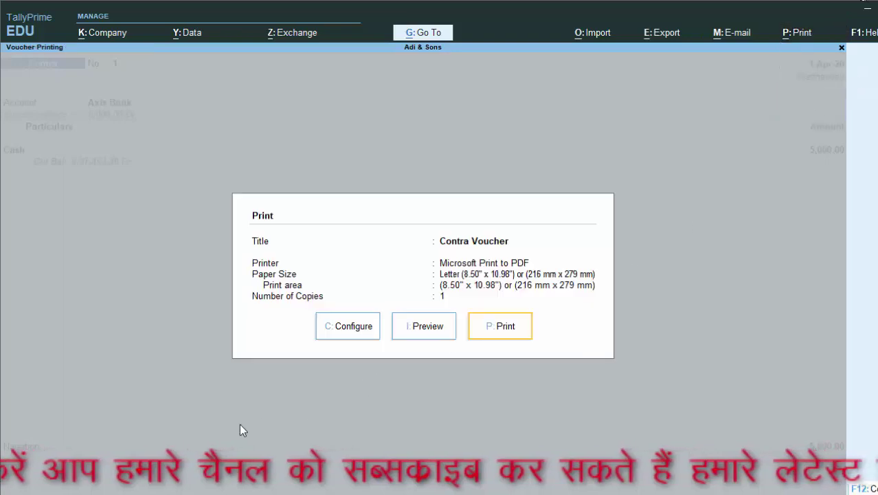
{"action": "left_click", "coordinate": [424, 330]}
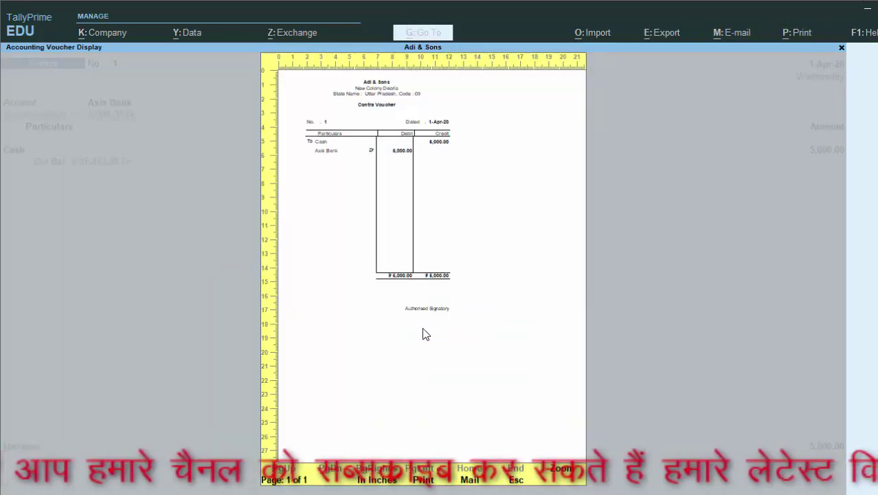
{"action": "left_click", "coordinate": [541, 471]}
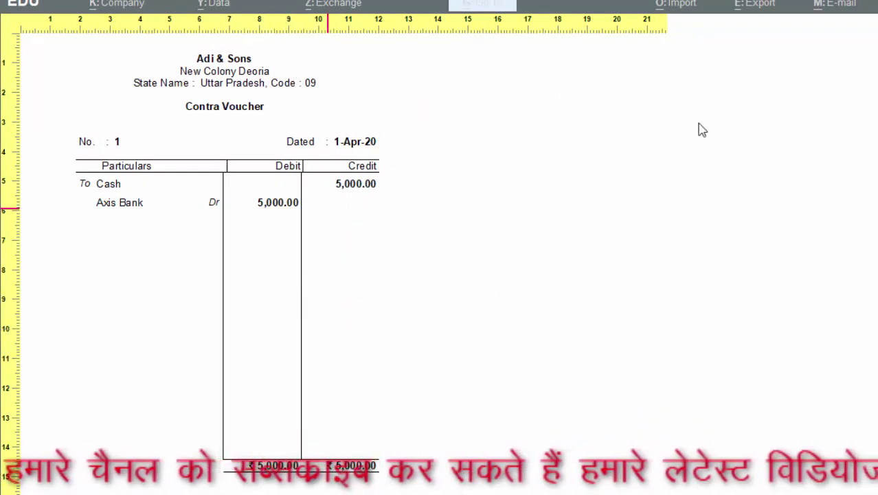
{"action": "key", "text": "alt+z"}
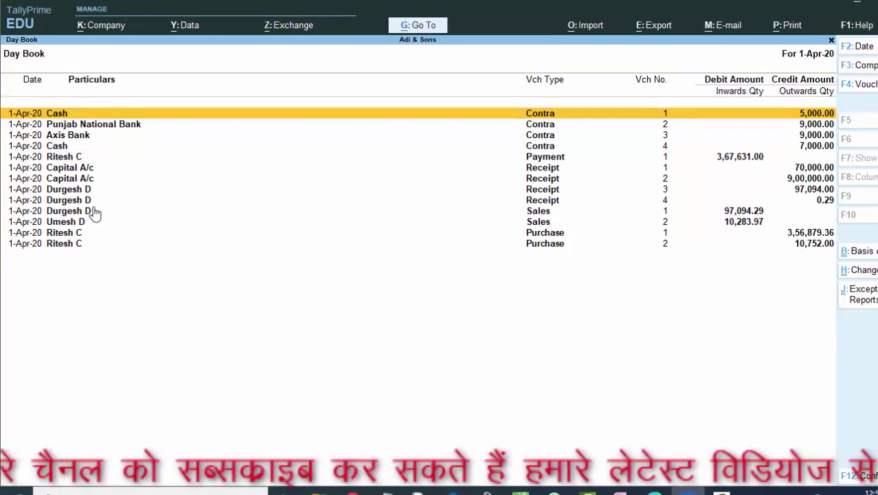
{"action": "left_click", "coordinate": [80, 157]}
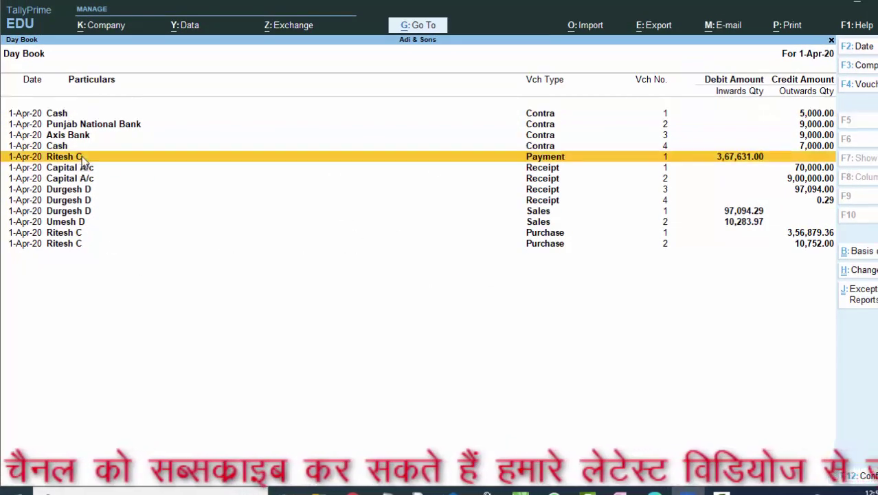
{"action": "left_click", "coordinate": [80, 158]}
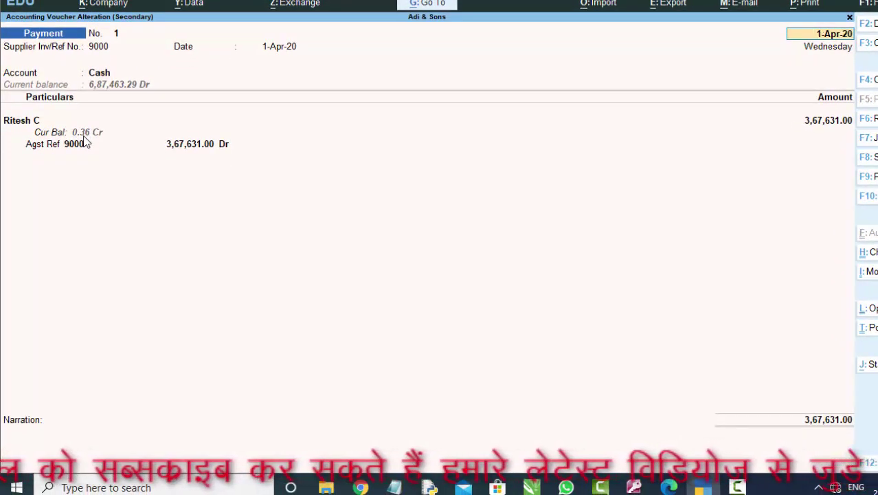
{"action": "key", "text": "alt+p"}
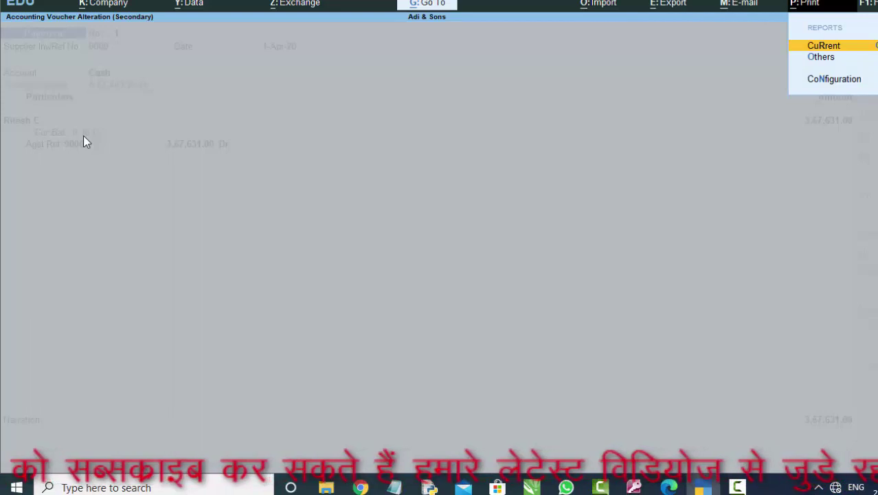
{"action": "key", "text": "Return"}
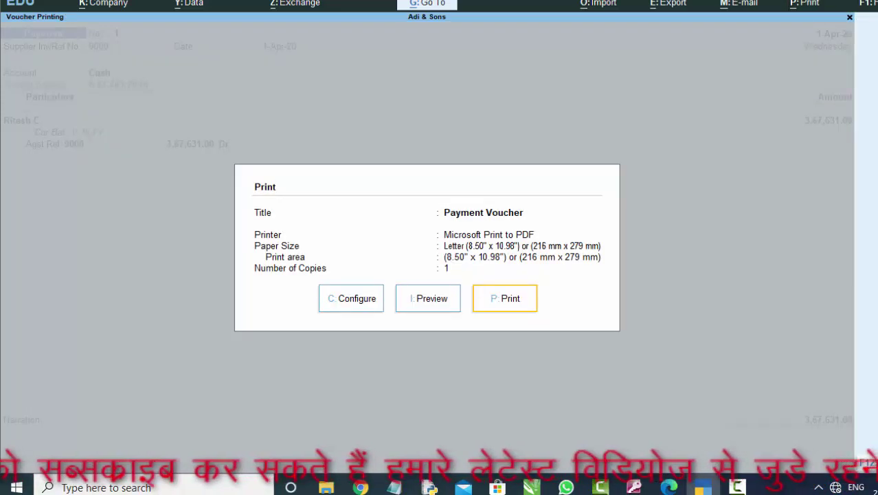
{"action": "key", "text": "i"}
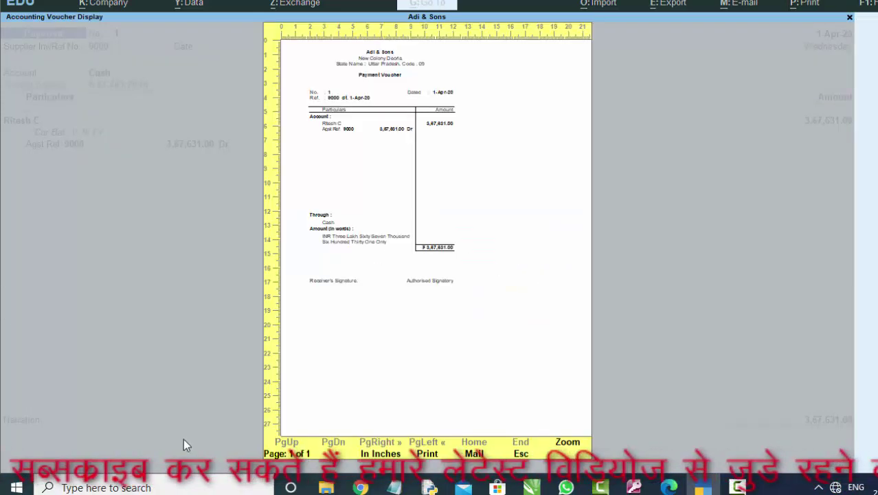
{"action": "left_click", "coordinate": [569, 443]}
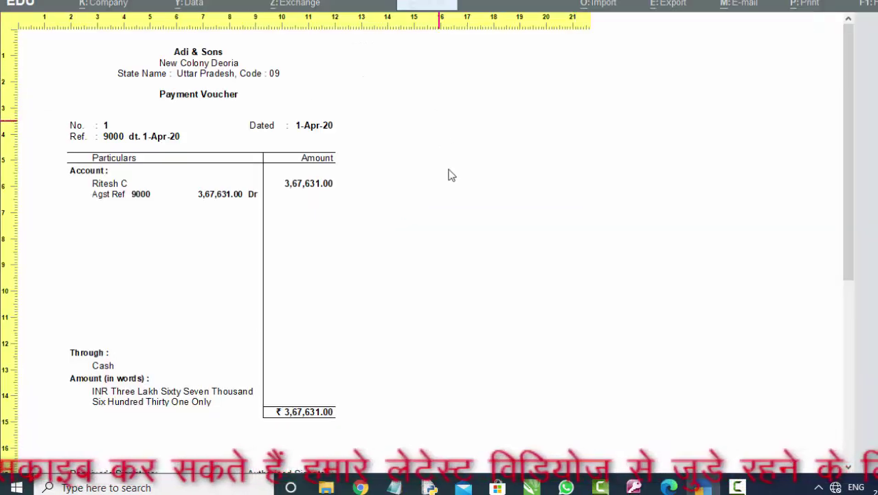
{"action": "key", "text": "alt+z"}
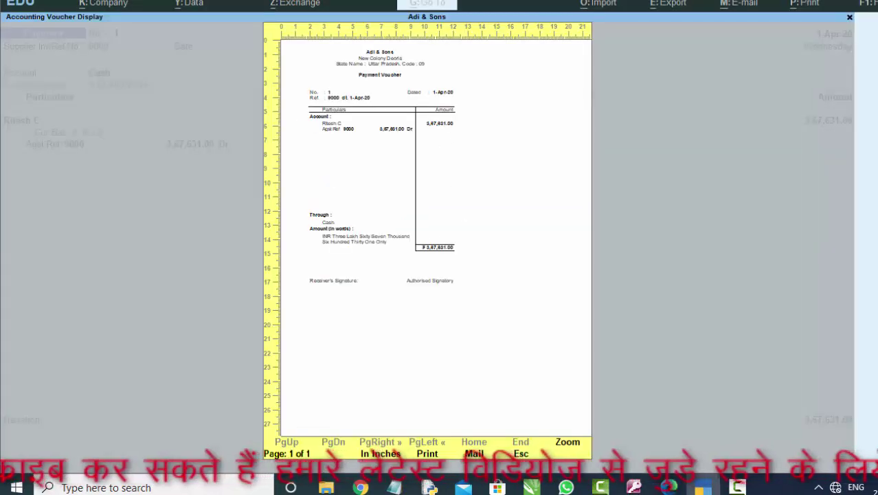
{"action": "key", "text": "Escape"}
{"action": "key", "text": "Escape"}
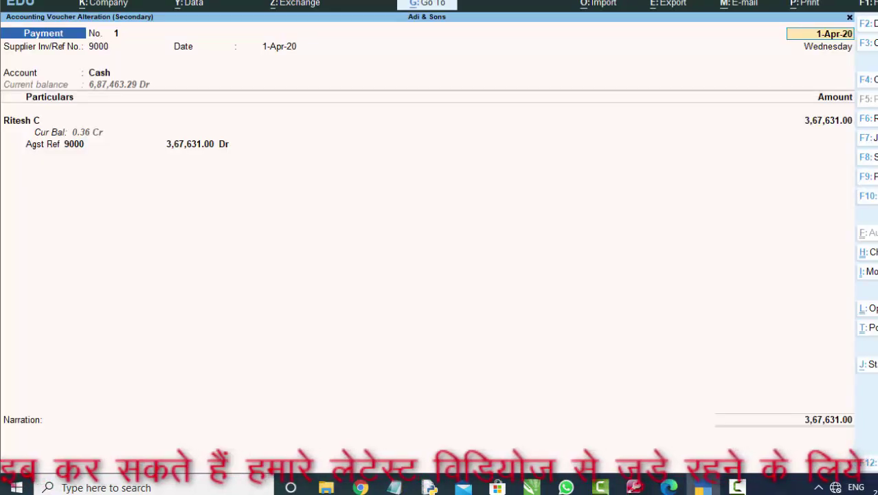
{"action": "key", "text": "Escape"}
{"action": "key", "text": "Return"}
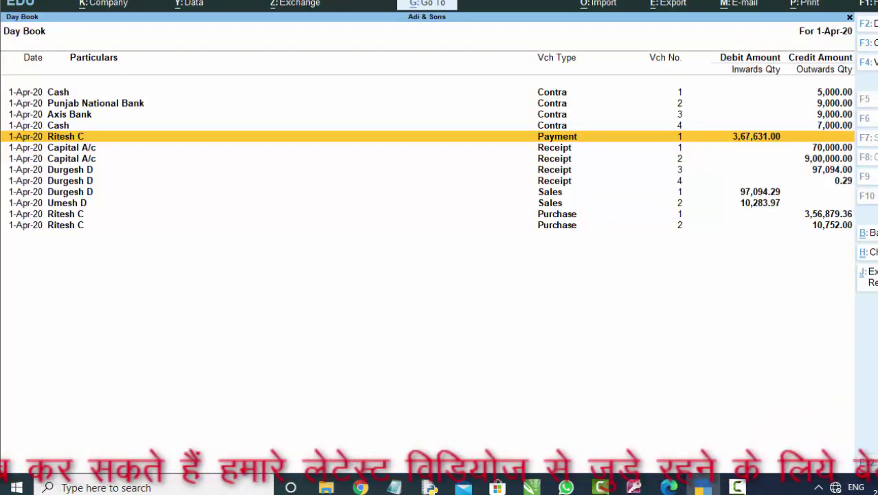
{"action": "key", "text": "Down"}
{"action": "key", "text": "Down"}
{"action": "key", "text": "Down"}
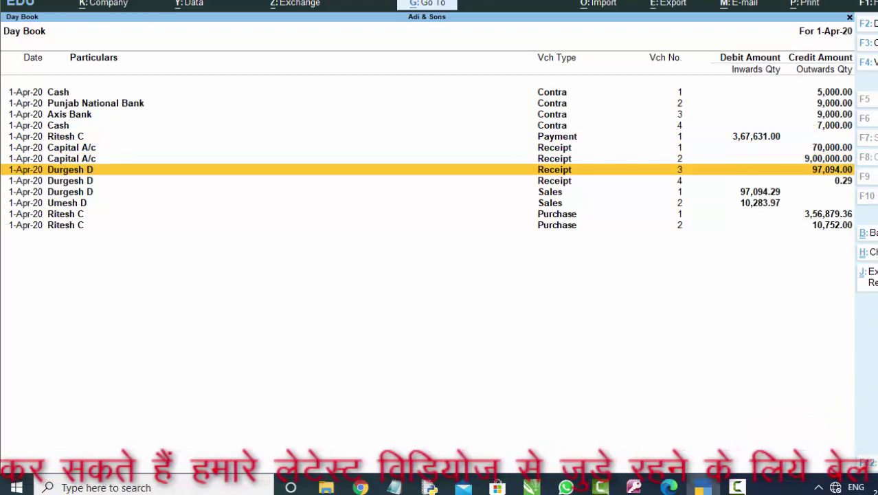
{"action": "key", "text": "Down"}
{"action": "key", "text": "Down"}
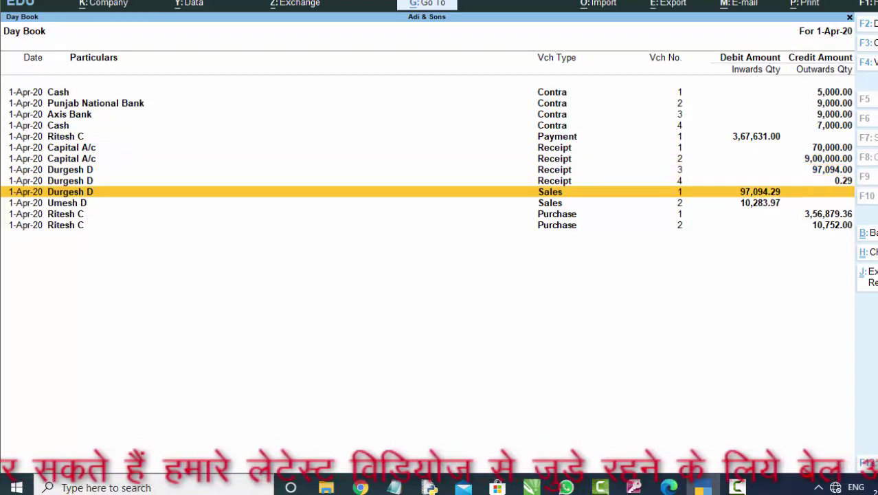
{"action": "key", "text": "Return"}
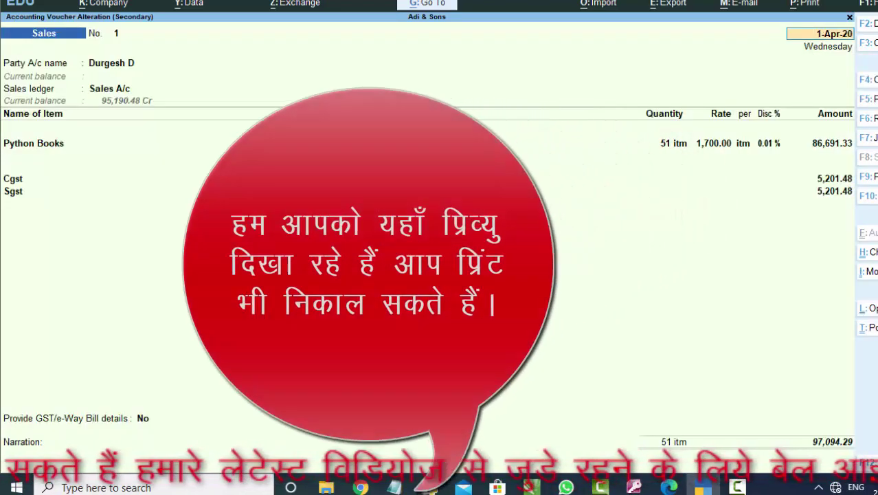
{"action": "key", "text": "alt+p"}
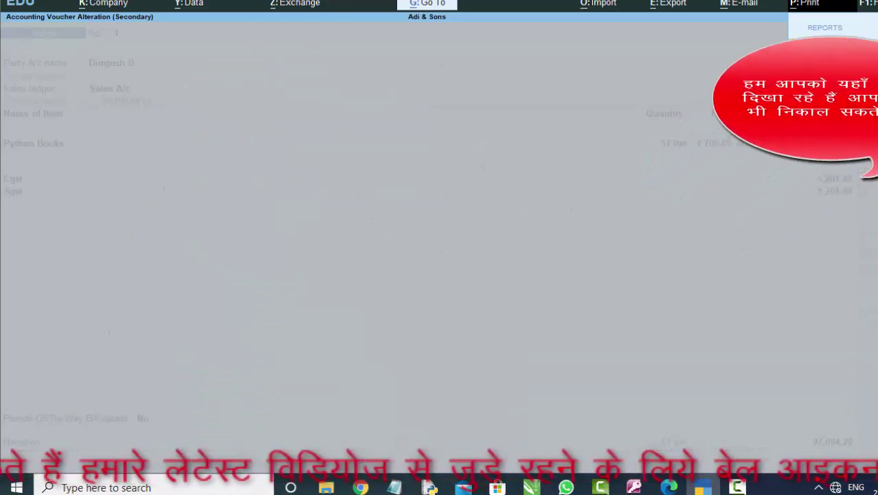
Preview the current Tax Invoice zoomed in and scroll down through the Python Books items.
{"action": "key", "text": "Return"}
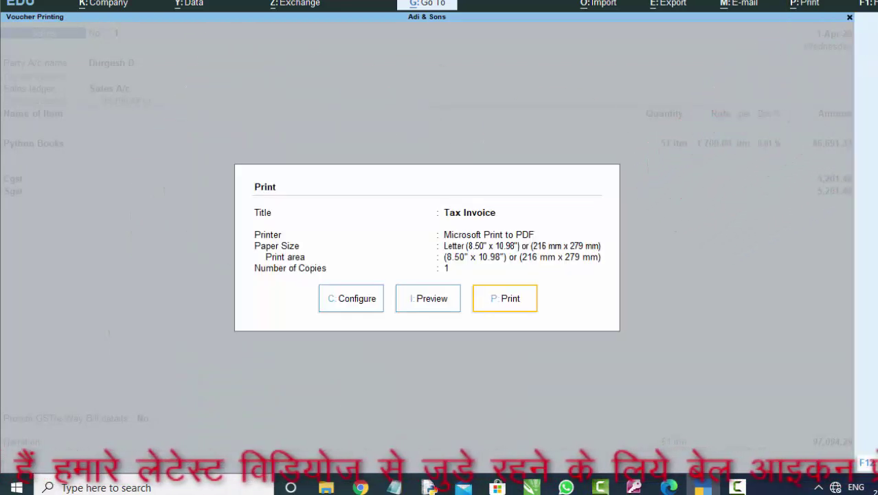
{"action": "key", "text": "i"}
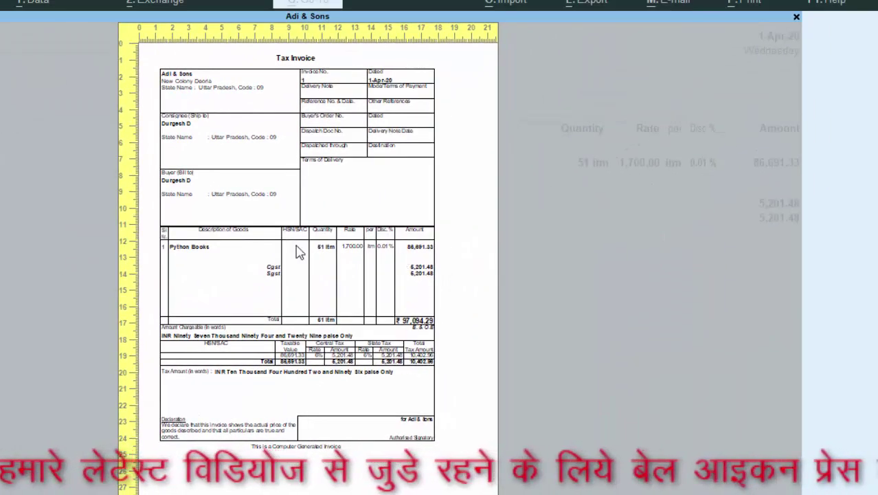
{"action": "key", "text": "z"}
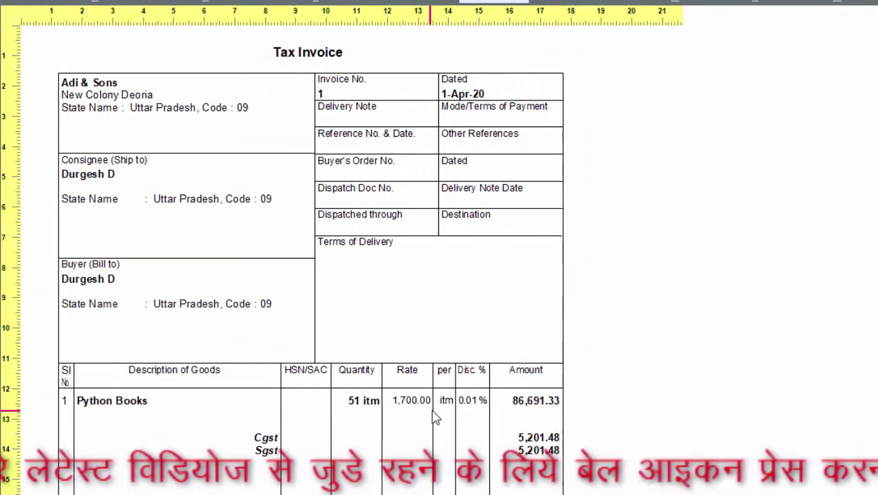
{"action": "scroll", "coordinate": [487, 420], "scroll_direction": "down", "scroll_amount": 1}
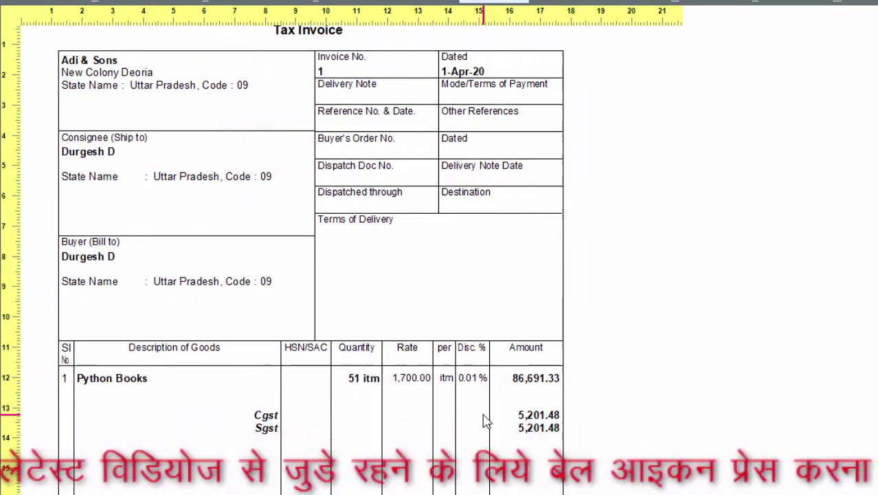
{"action": "scroll", "coordinate": [486, 420], "scroll_direction": "down", "scroll_amount": 1}
{"action": "scroll", "coordinate": [487, 420], "scroll_direction": "down", "scroll_amount": 1}
{"action": "scroll", "coordinate": [490, 420], "scroll_direction": "down", "scroll_amount": 1}
{"action": "scroll", "coordinate": [490, 420], "scroll_direction": "down", "scroll_amount": 1}
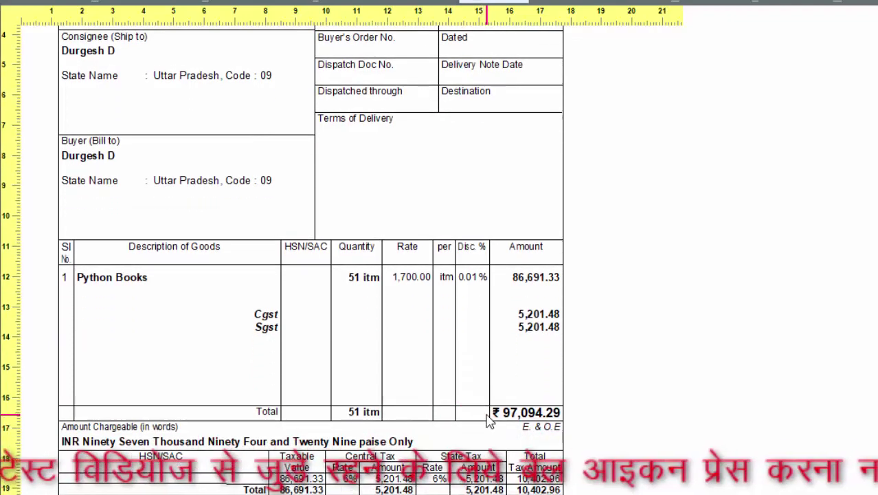
{"action": "scroll", "coordinate": [490, 422], "scroll_direction": "down", "scroll_amount": 1}
{"action": "scroll", "coordinate": [490, 424], "scroll_direction": "down", "scroll_amount": 1}
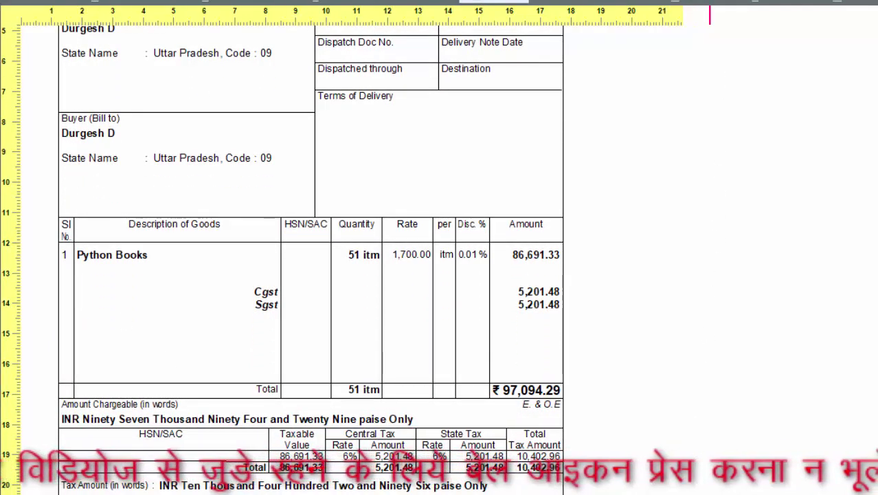
Check the invoice totals and tax summary, switch to full-page view, and quit the preview.
{"action": "scroll", "coordinate": [472, 435], "scroll_direction": "up", "scroll_amount": 6}
{"action": "scroll", "coordinate": [473, 435], "scroll_direction": "up", "scroll_amount": 1}
{"action": "scroll", "coordinate": [472, 436], "scroll_direction": "up", "scroll_amount": 1}
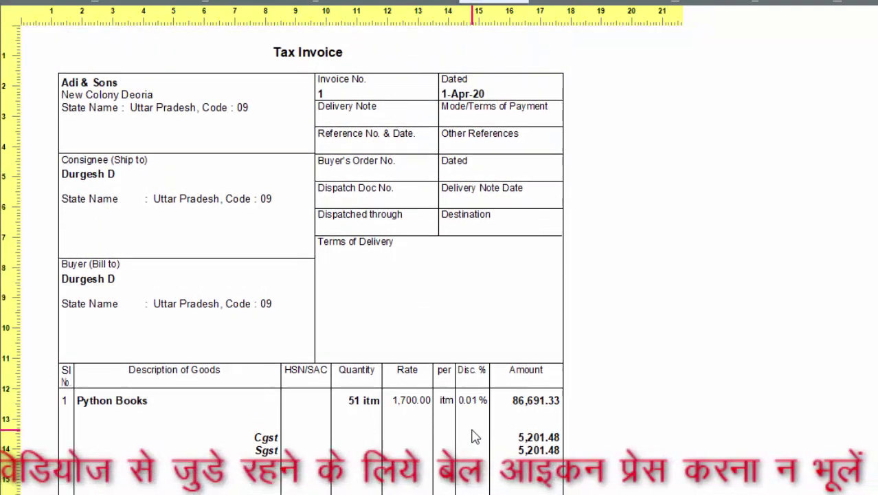
{"action": "scroll", "coordinate": [442, 285], "scroll_direction": "down", "scroll_amount": 1}
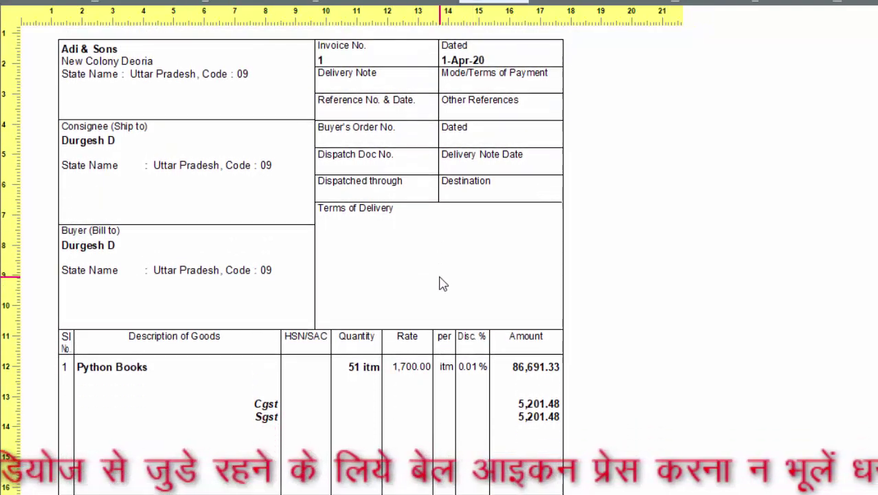
{"action": "scroll", "coordinate": [442, 284], "scroll_direction": "down", "scroll_amount": 1}
{"action": "scroll", "coordinate": [442, 286], "scroll_direction": "down", "scroll_amount": 1}
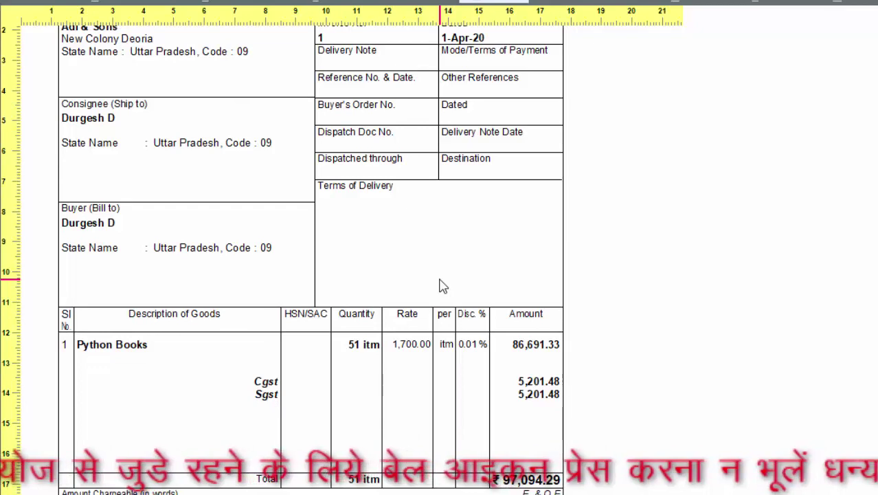
{"action": "scroll", "coordinate": [442, 285], "scroll_direction": "down", "scroll_amount": 1}
{"action": "scroll", "coordinate": [443, 296], "scroll_direction": "down", "scroll_amount": 1}
{"action": "scroll", "coordinate": [444, 305], "scroll_direction": "down", "scroll_amount": 1}
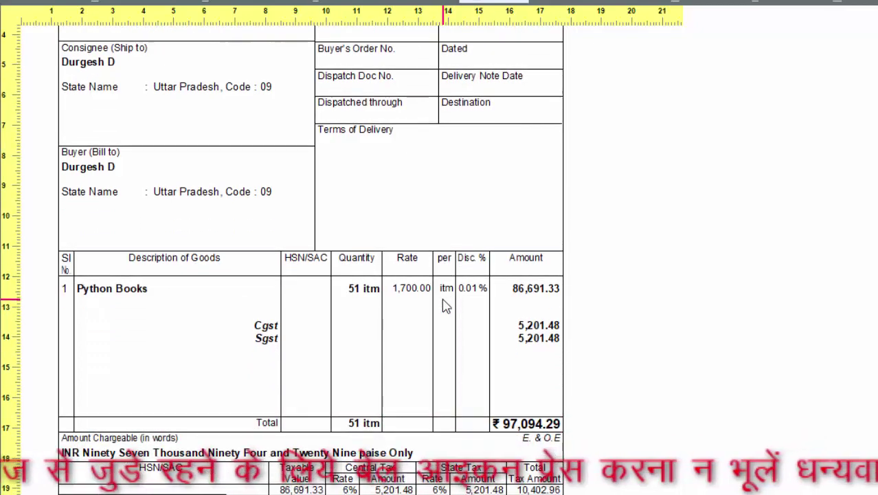
{"action": "scroll", "coordinate": [445, 305], "scroll_direction": "down", "scroll_amount": 1}
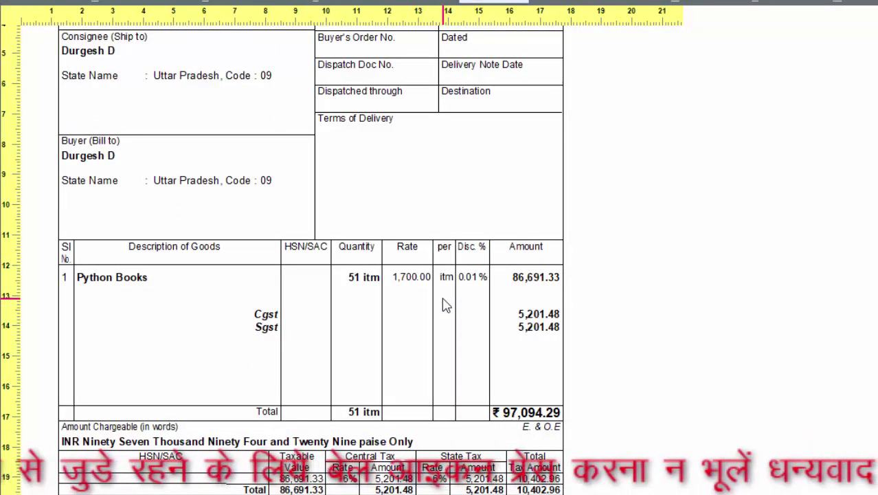
{"action": "key", "text": "alt+z"}
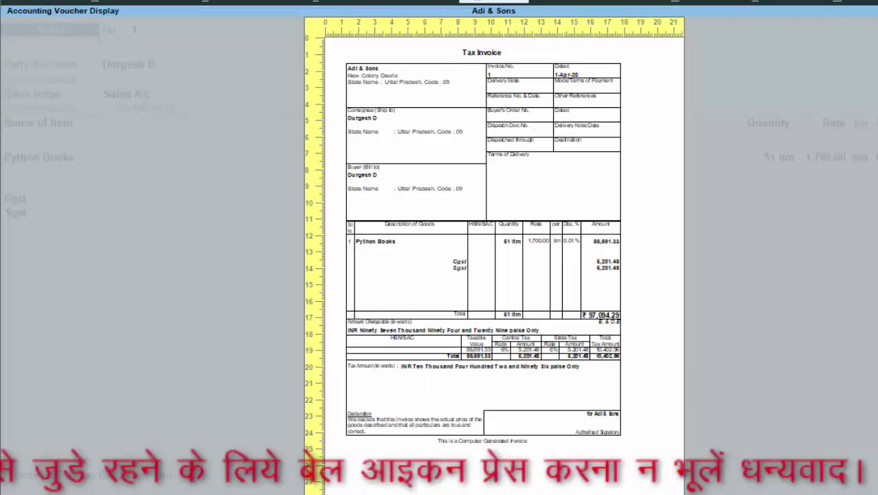
{"action": "key", "text": "Escape"}
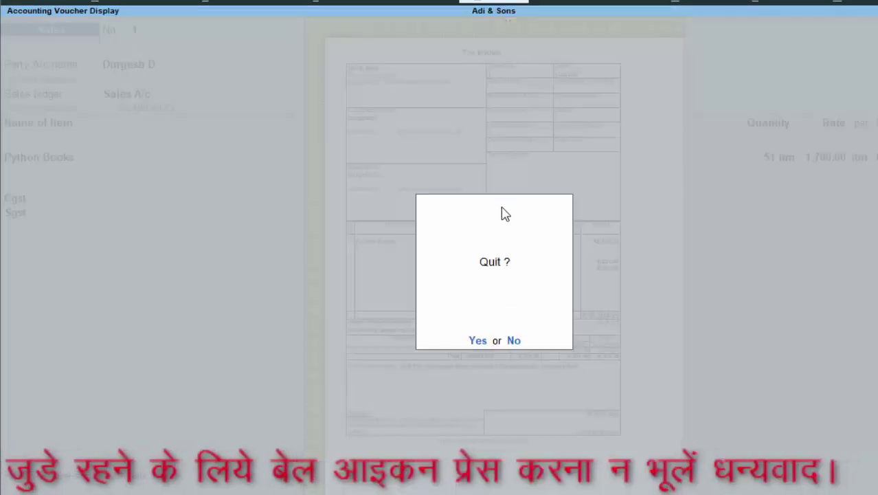
{"action": "left_click", "coordinate": [480, 343]}
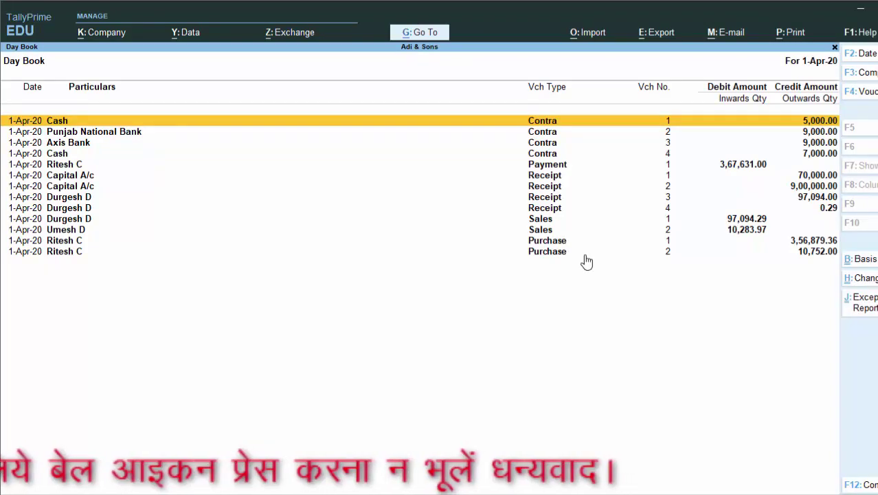
Open sales voucher No. 2's detailed GST Tax Analysis: 8,499.15 taxable, 21% IGST of 1,784.82.
{"action": "left_click", "coordinate": [546, 229]}
{"action": "left_click", "coordinate": [547, 229]}
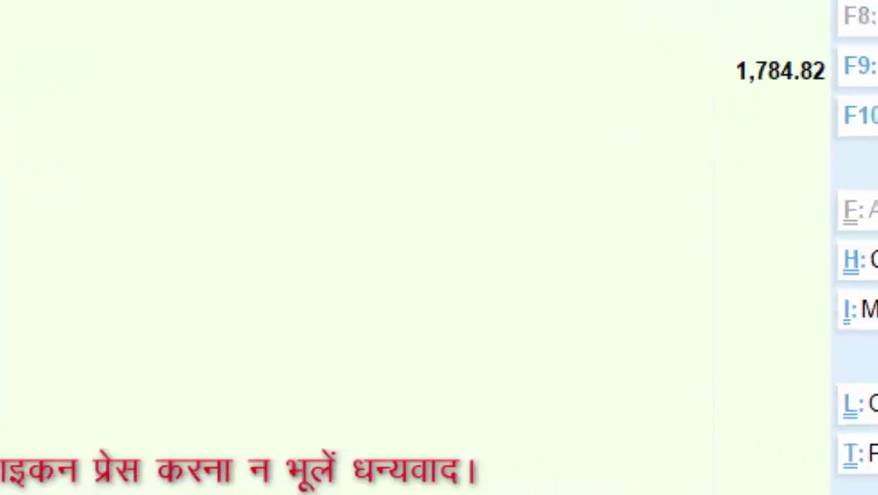
{"action": "left_click", "coordinate": [801, 284]}
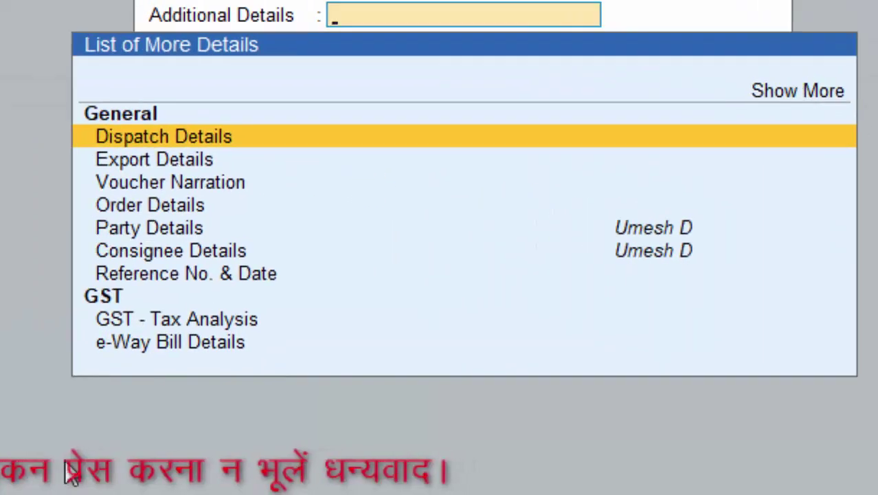
{"action": "left_click", "coordinate": [213, 317]}
{"action": "left_click", "coordinate": [213, 318]}
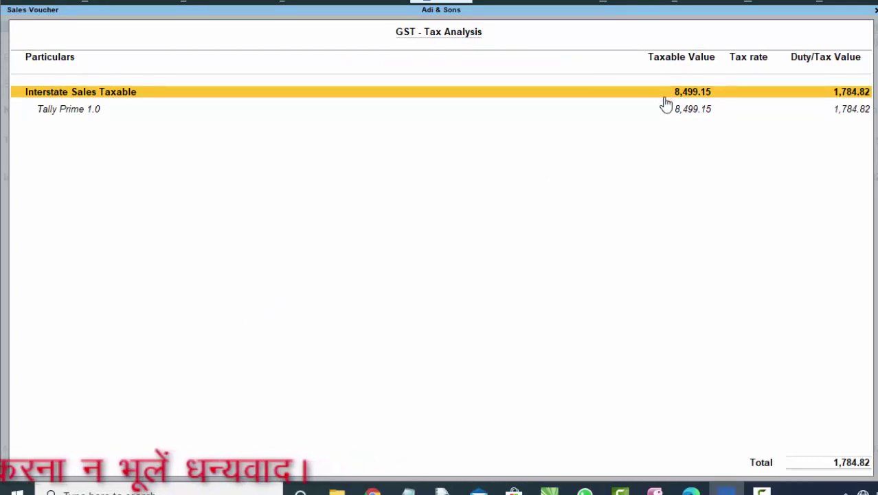
{"action": "key", "text": "alt+F5"}
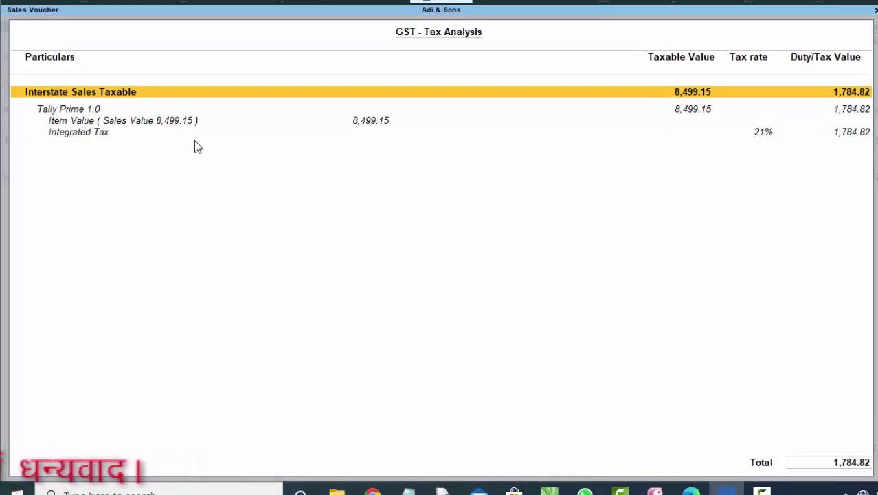
{"action": "key", "text": "Escape"}
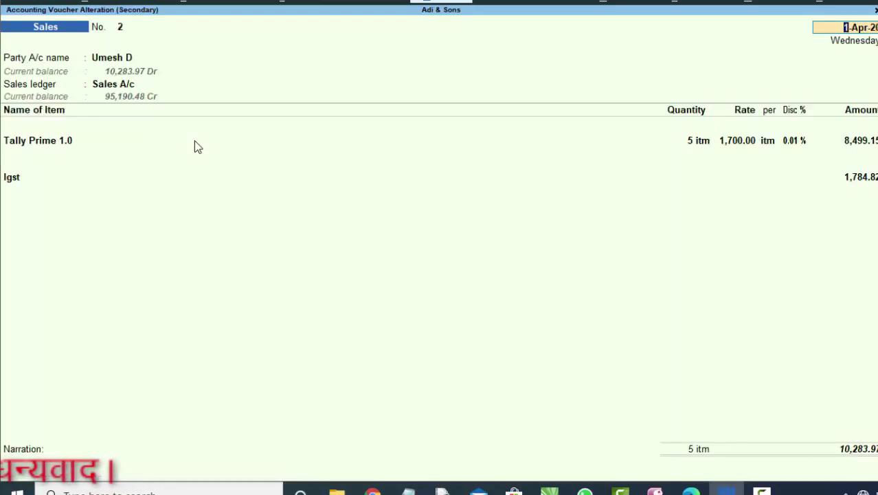
Open sales voucher No. 1's detailed GST analysis: 86,691.33 taxable, 6% CGST and SGST 5,201.48 each.
{"action": "key", "text": "Escape"}
{"action": "key", "text": "y"}
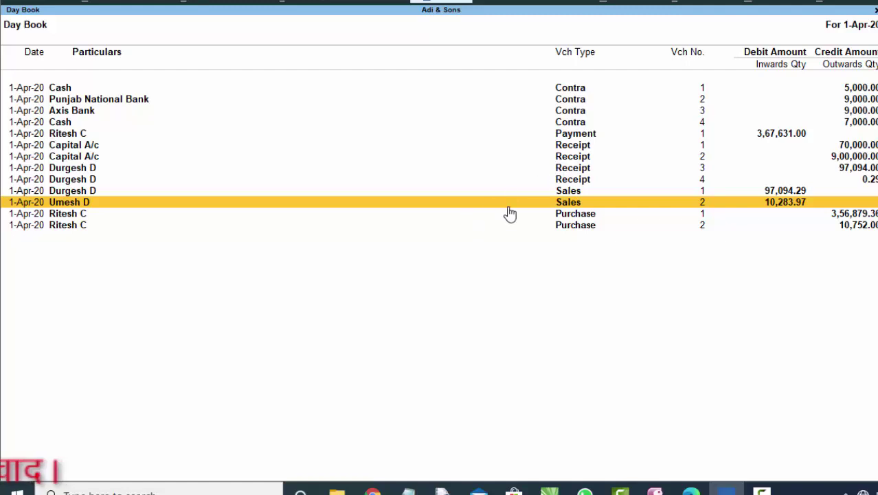
{"action": "left_click", "coordinate": [569, 192]}
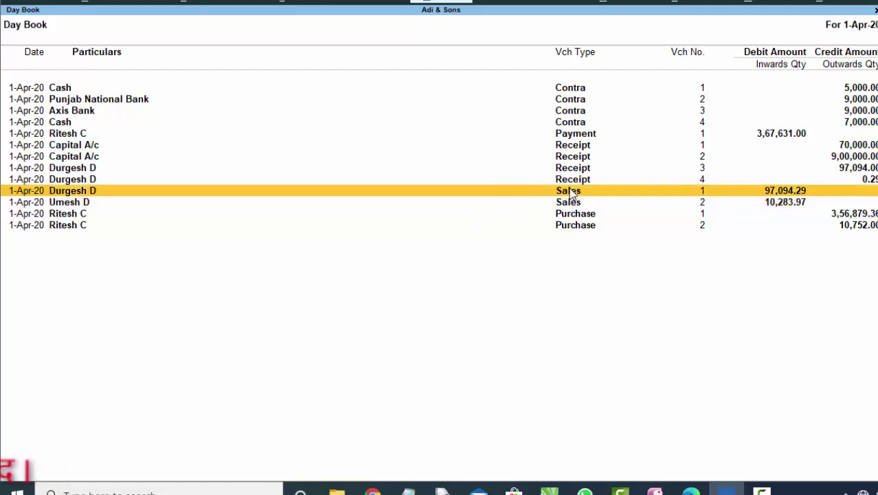
{"action": "left_click", "coordinate": [570, 193]}
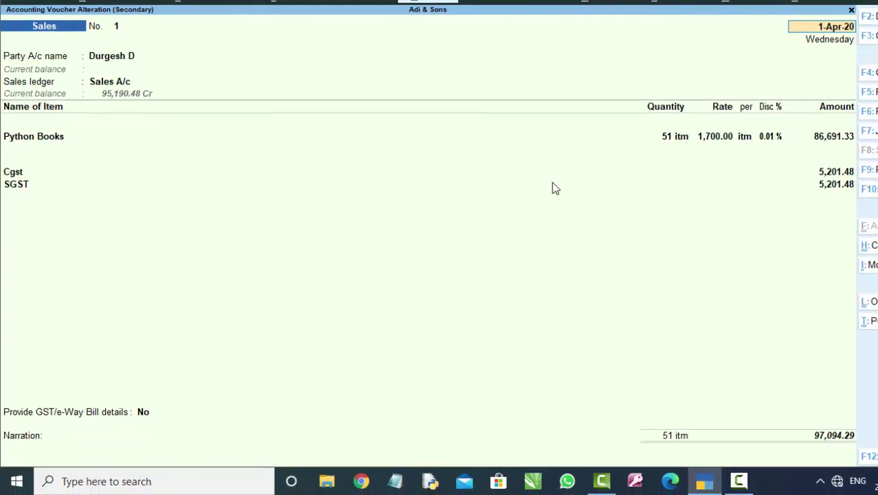
{"action": "left_click", "coordinate": [870, 264]}
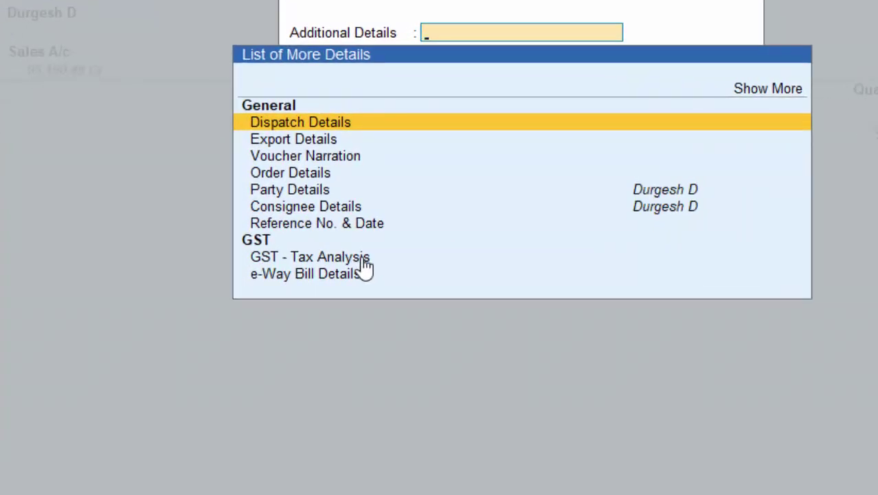
{"action": "left_click", "coordinate": [363, 260]}
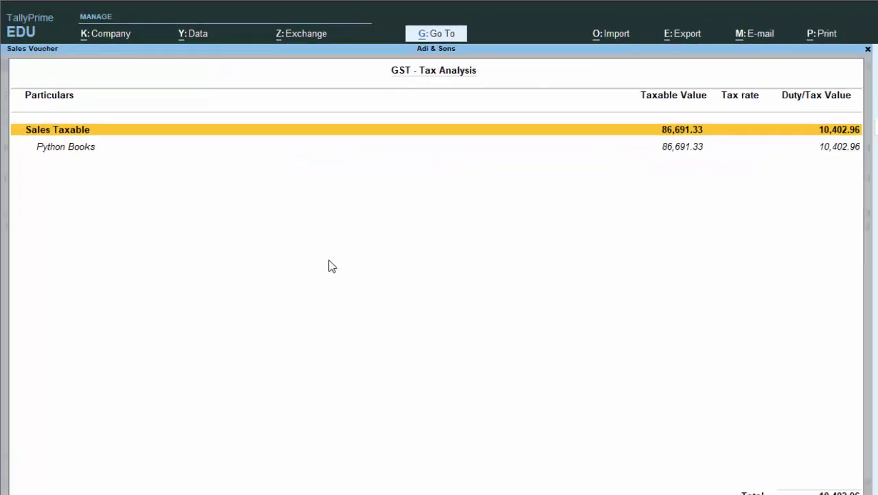
{"action": "key", "text": "alt+F5"}
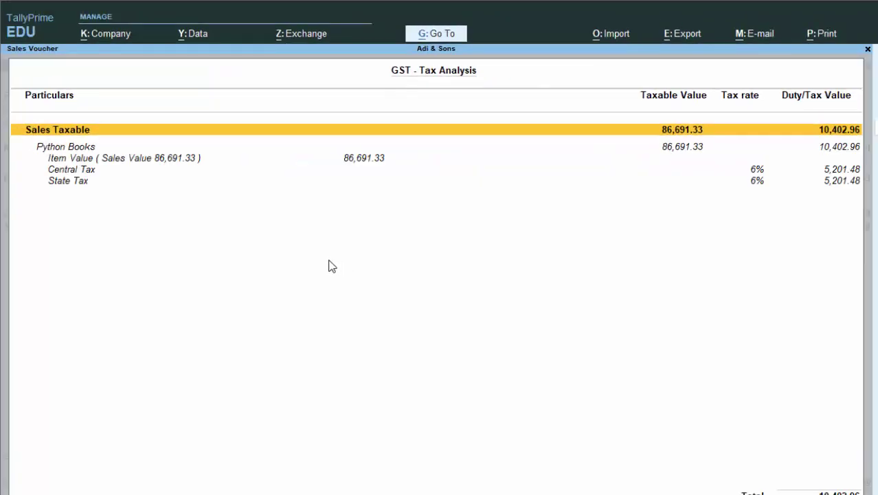